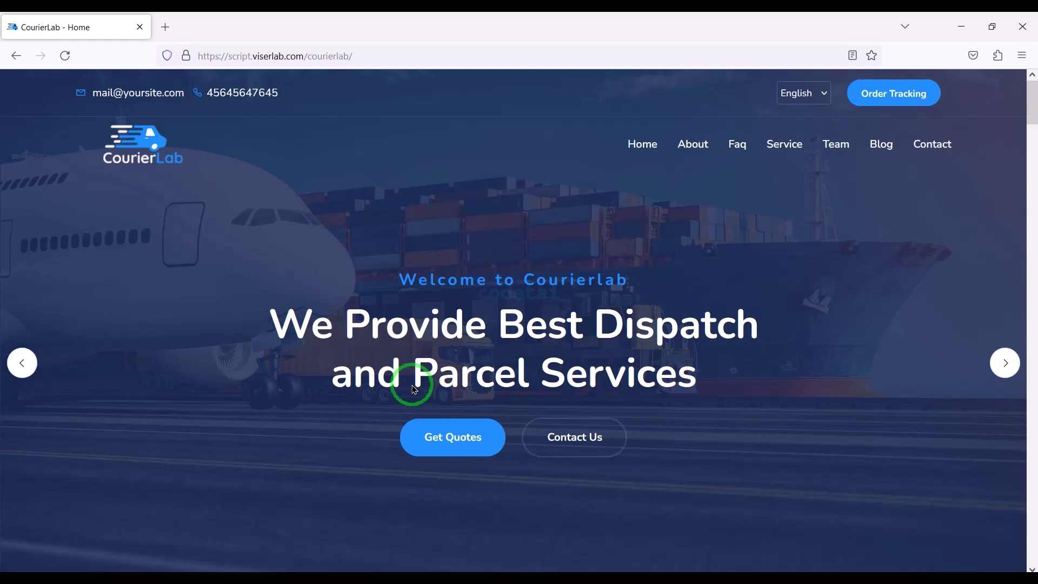
# Look up the first tracking code on the CourierLab Order Tracking page
pyautogui.scroll(-15, 415, 389)
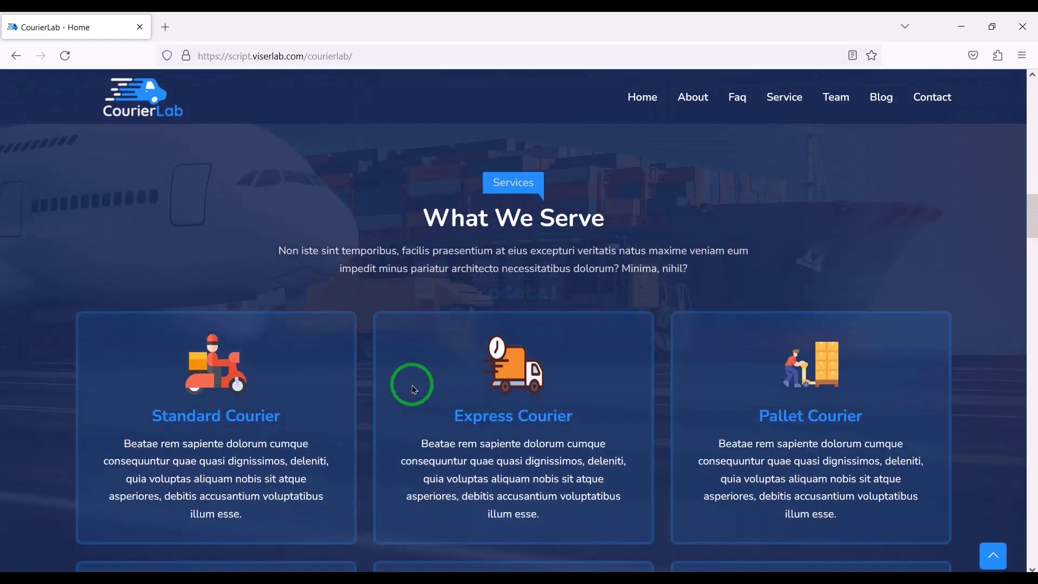
pyautogui.scroll(-15, 415, 389)
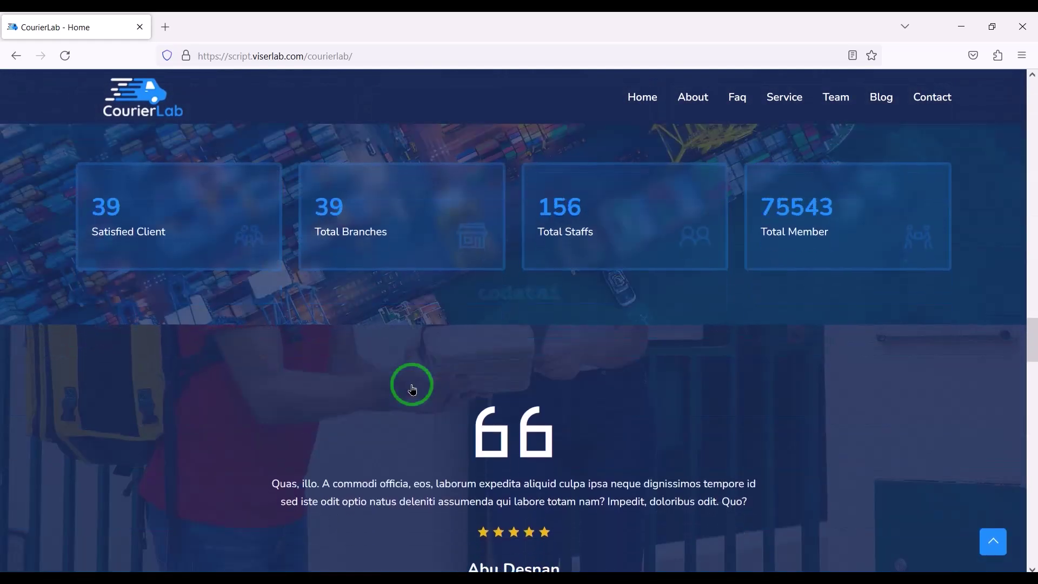
pyautogui.scroll(-15, 412, 390)
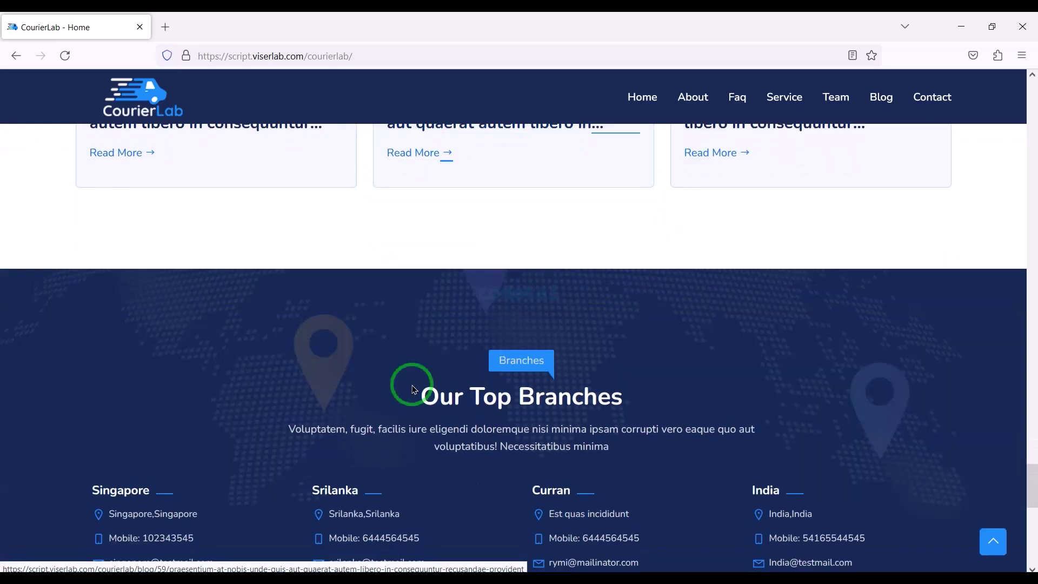
pyautogui.scroll(-5, 415, 390)
pyautogui.scroll(-6, 412, 390)
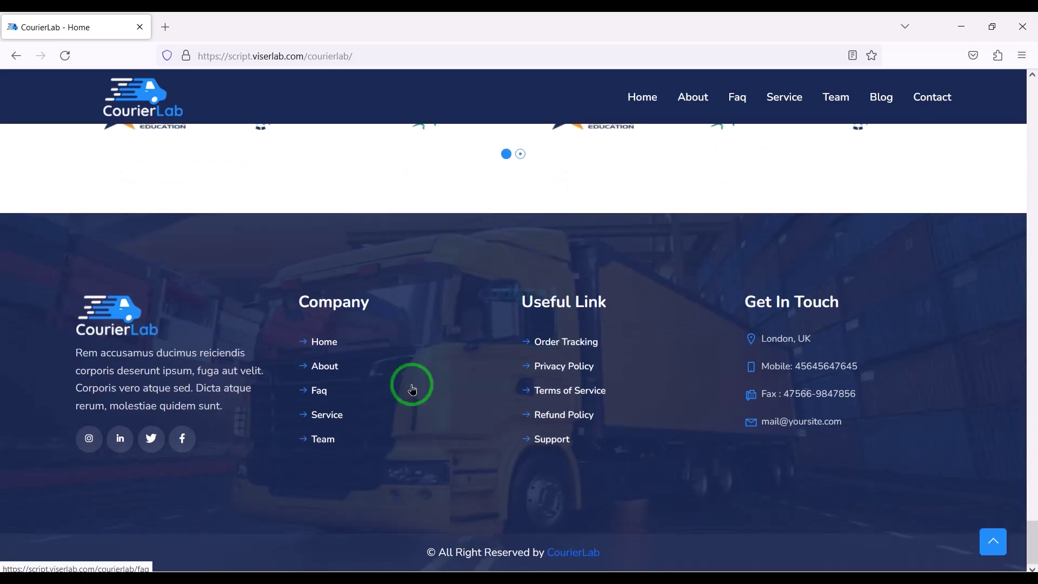
pyautogui.scroll(12, 412, 390)
pyautogui.scroll(15, 414, 388)
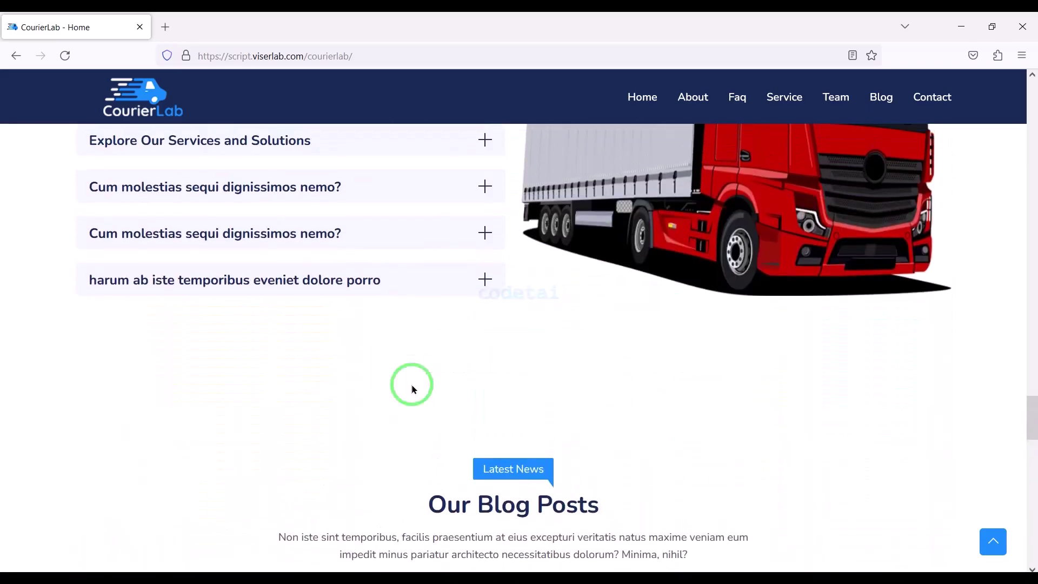
pyautogui.scroll(20, 413, 389)
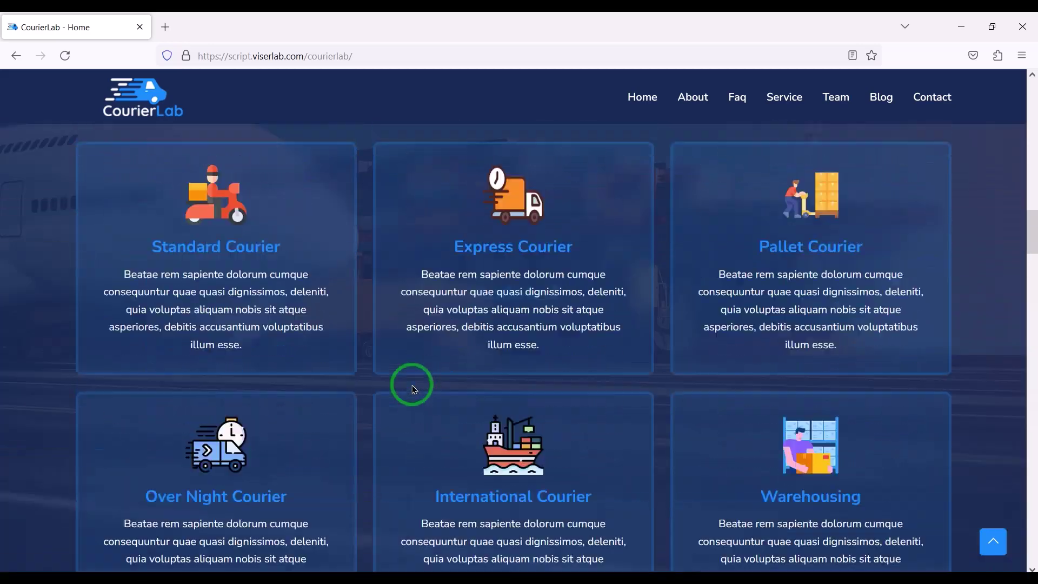
pyautogui.scroll(5, 412, 388)
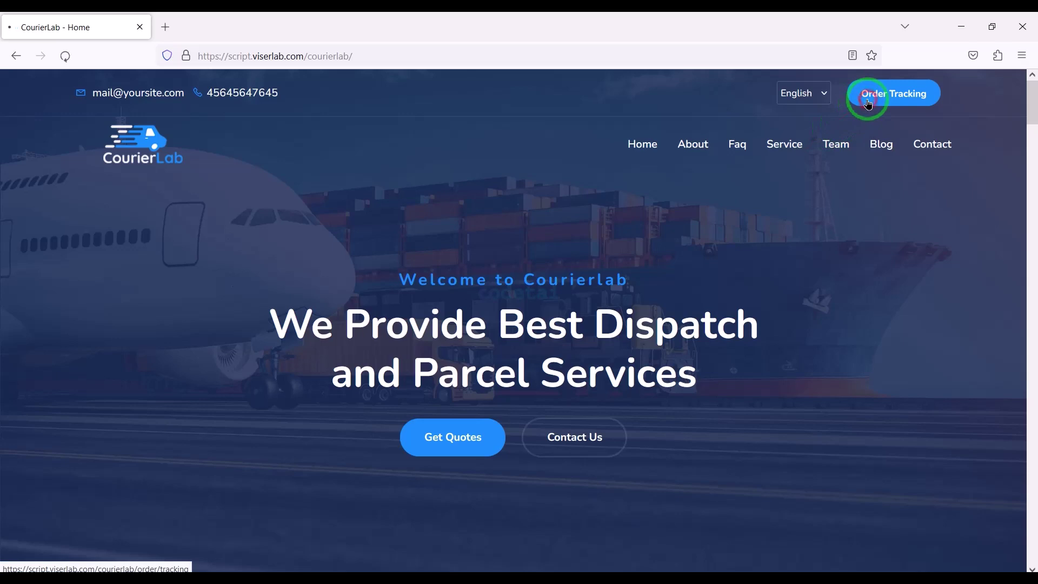
pyautogui.scroll(-5, 378, 500)
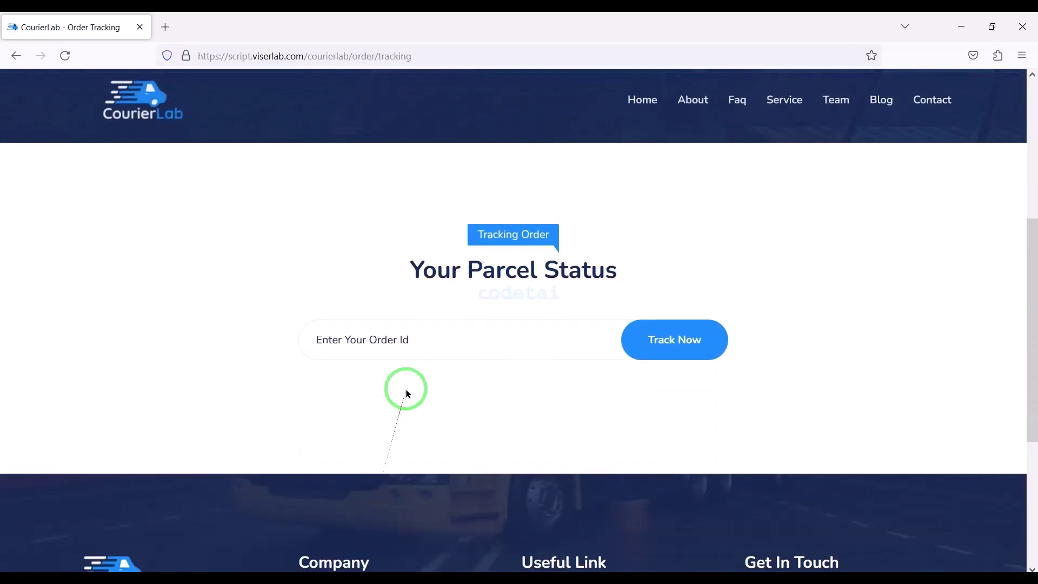
pyautogui.click(665, 343)
# Replace it with a second tracking code and track that parcel's Picked-to-Completed stages
pyautogui.scroll(-5, 665, 343)
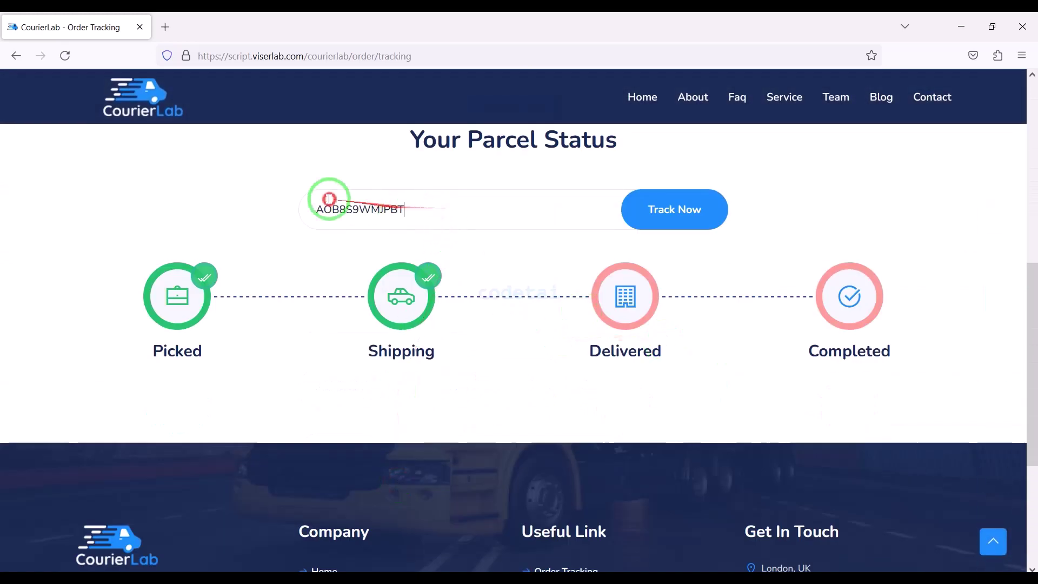
pyautogui.moveTo(328, 199); pyautogui.dragTo(304, 199)
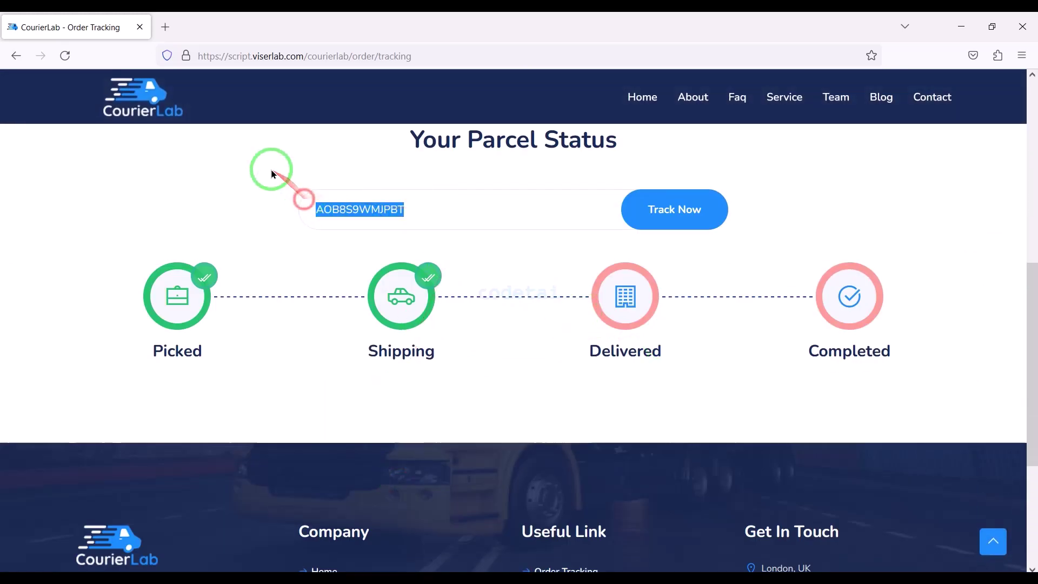
pyautogui.click(646, 229)
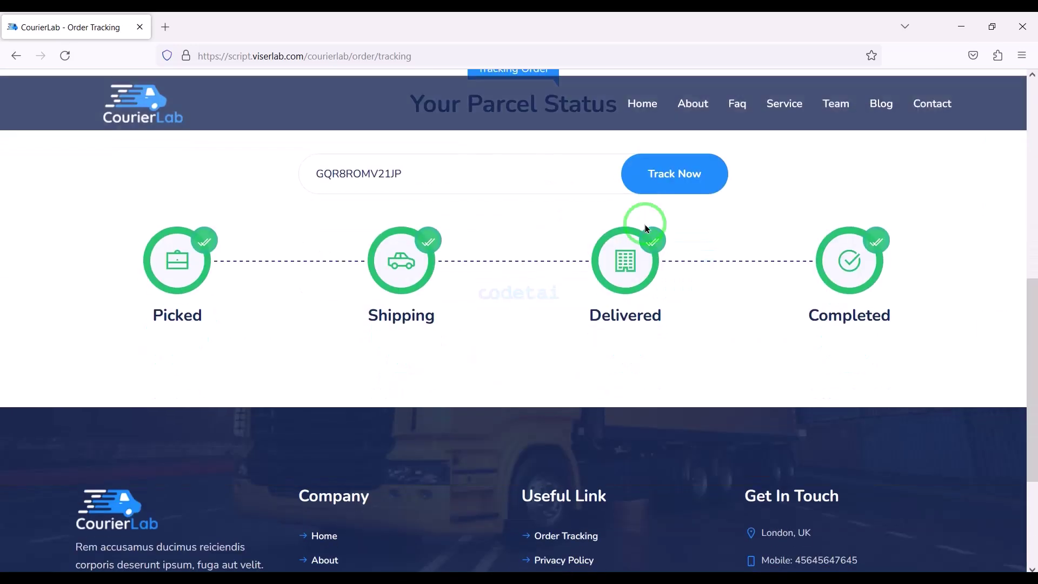
pyautogui.scroll(1, 570, 281)
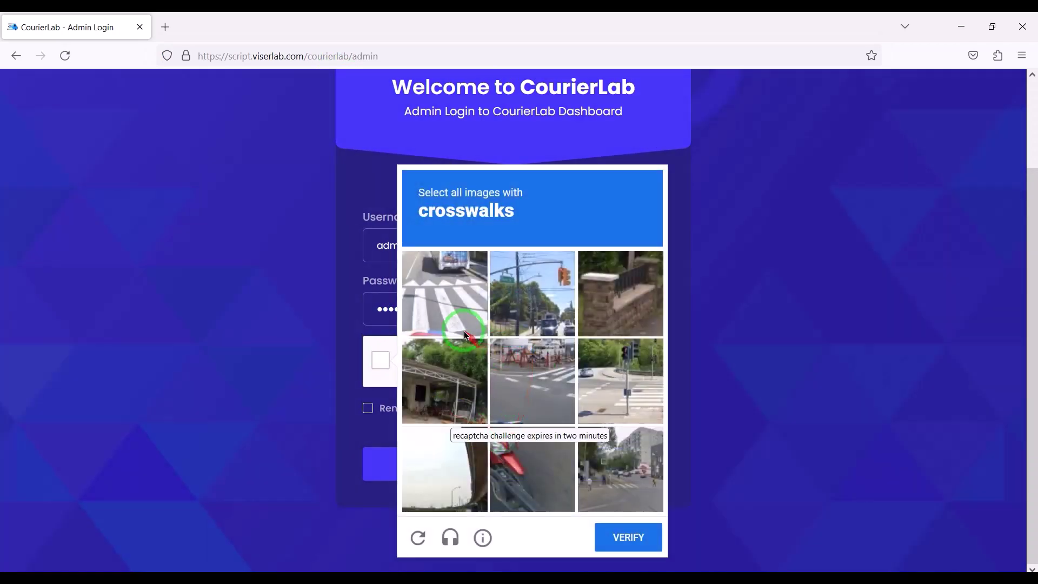
# Solve the reCAPTCHA crosswalk challenge by selecting the three crosswalk images
pyautogui.click(466, 335)
pyautogui.click(557, 381)
pyautogui.click(609, 373)
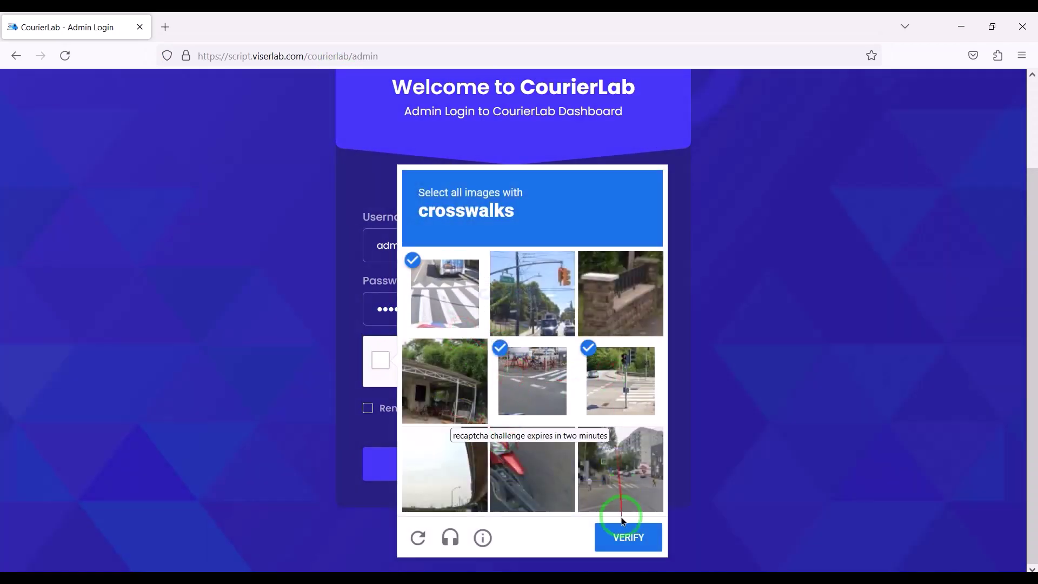
pyautogui.click(613, 528)
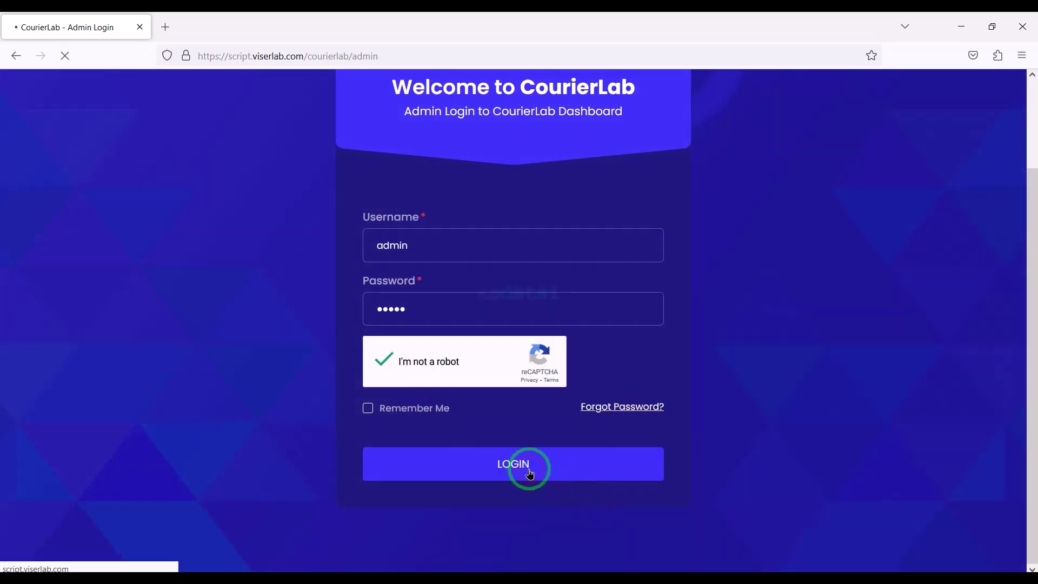
pyautogui.scroll(-5, 406, 464)
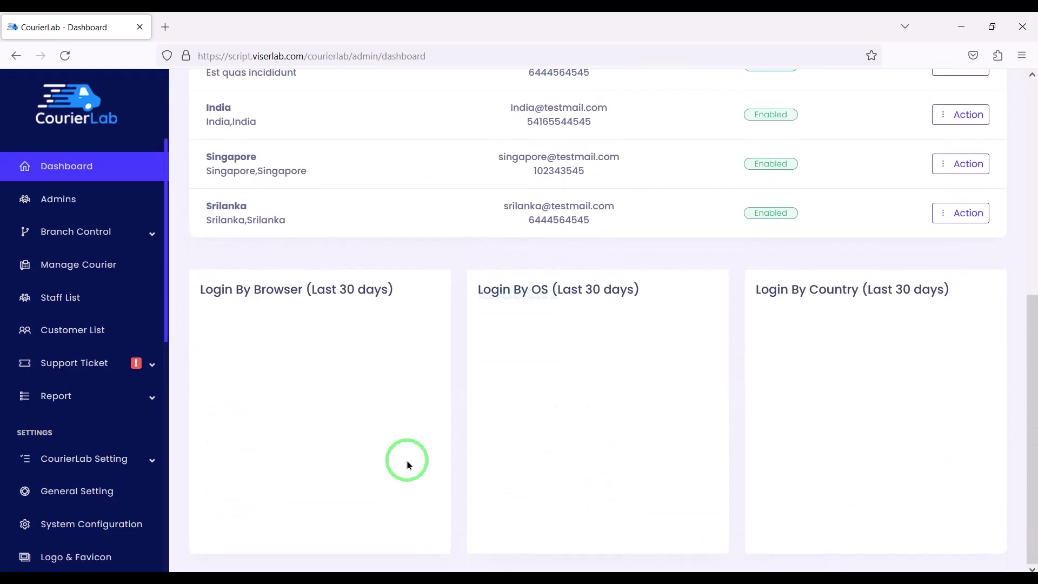
pyautogui.scroll(6, 408, 463)
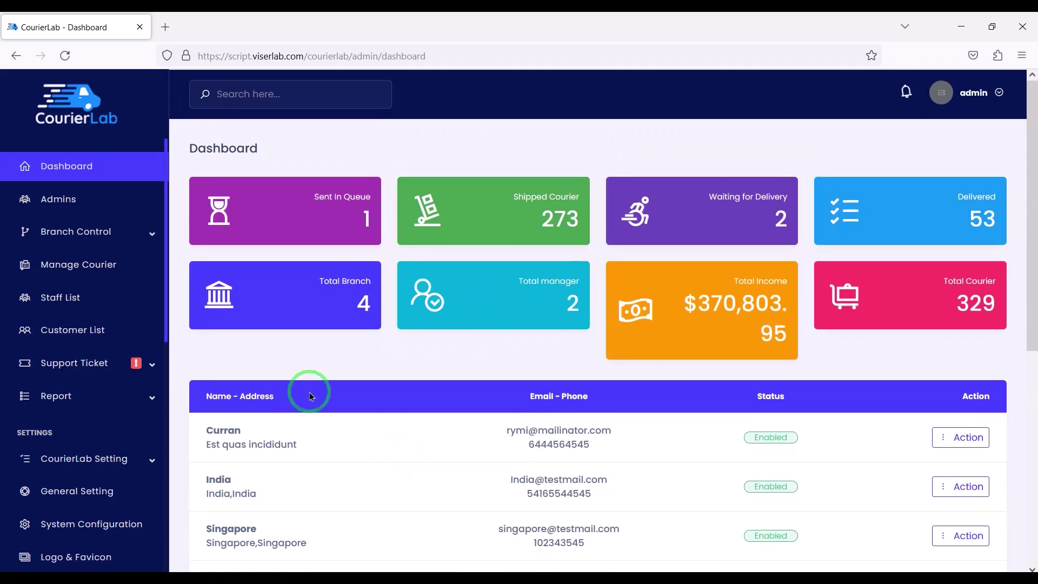
# Expand the Branch Control, Support Ticket, Notification Setting and Manage Section menus
pyautogui.doubleClick(134, 242)
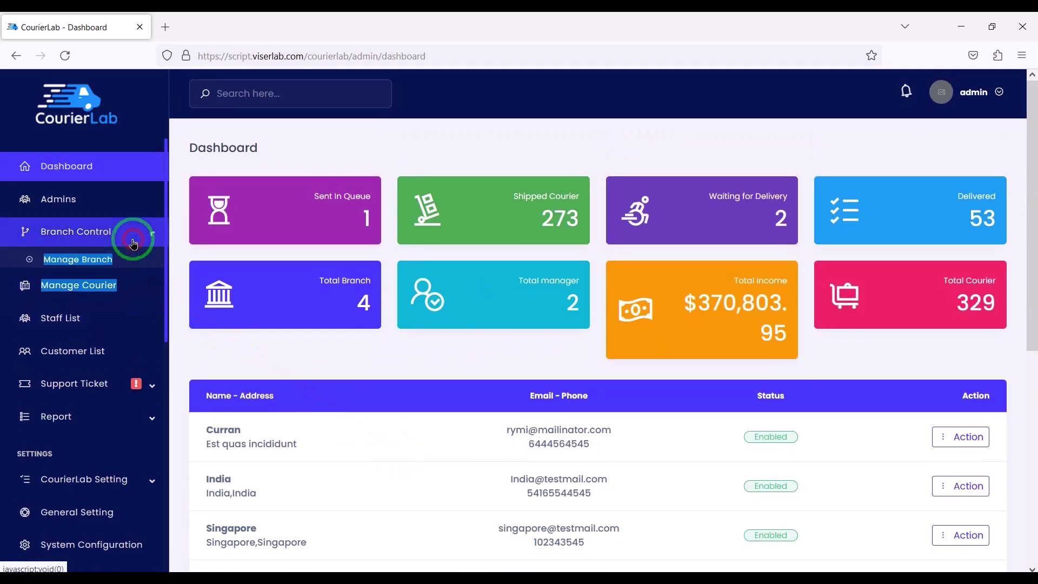
pyautogui.scroll(-3, 116, 364)
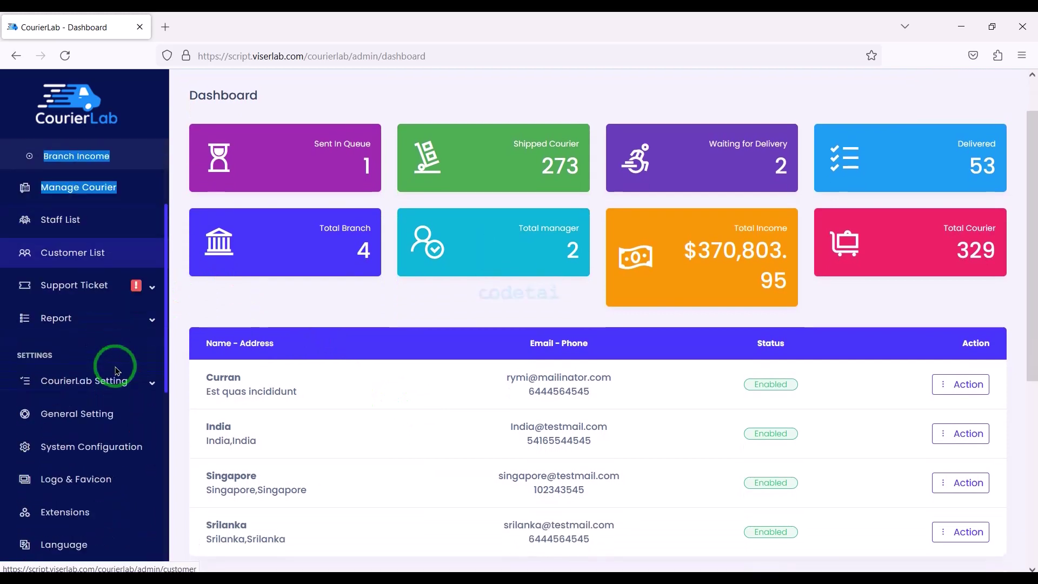
pyautogui.click(120, 300)
pyautogui.scroll(-5, 93, 424)
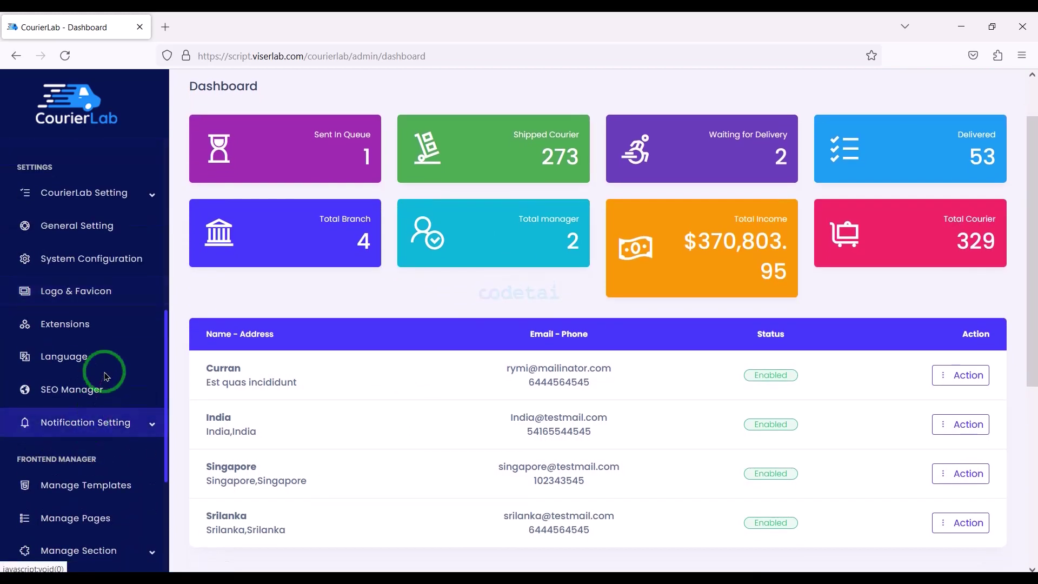
pyautogui.click(89, 422)
pyautogui.scroll(-5, 115, 413)
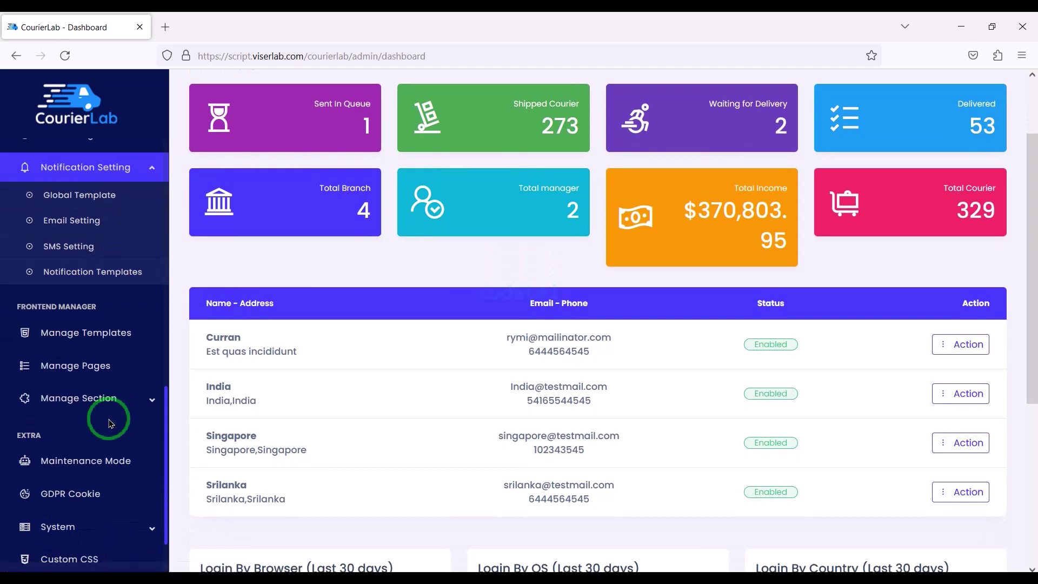
pyautogui.click(118, 399)
# Browse down the CourierLab public home page with the live-chat widget
pyautogui.scroll(-5, 89, 497)
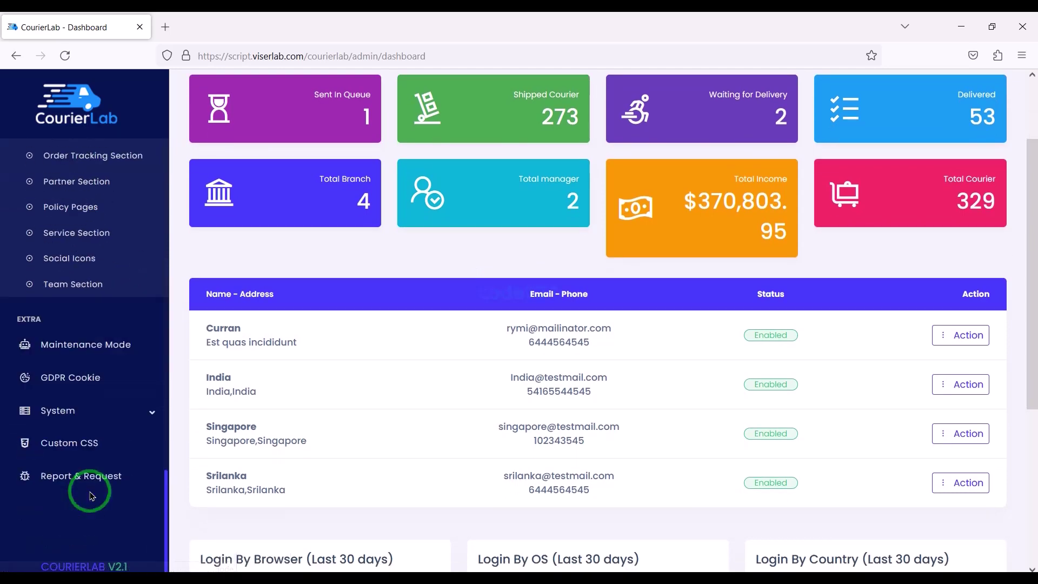
pyautogui.scroll(10, 138, 400)
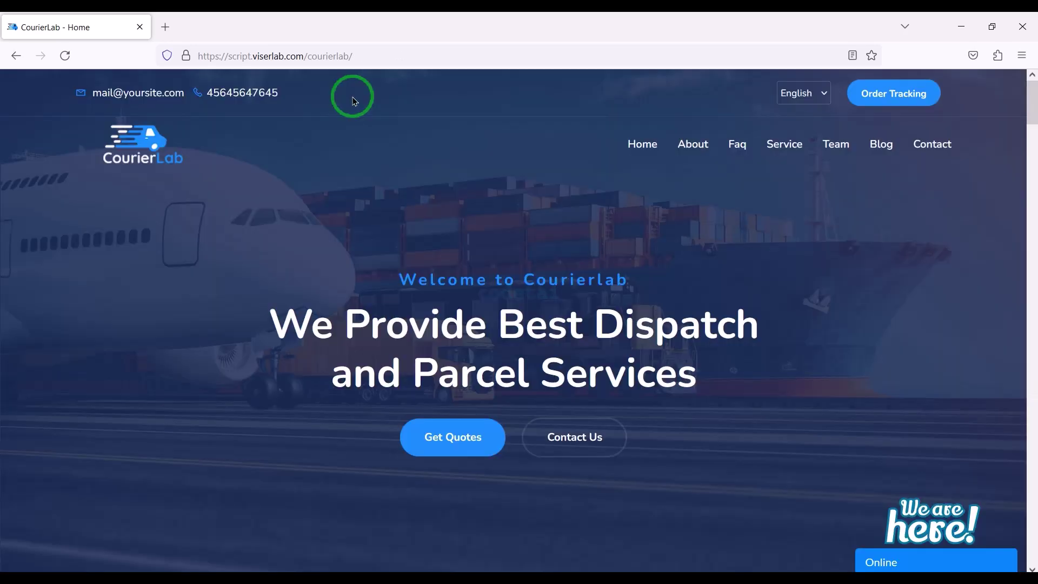
pyautogui.scroll(-8, 352, 95)
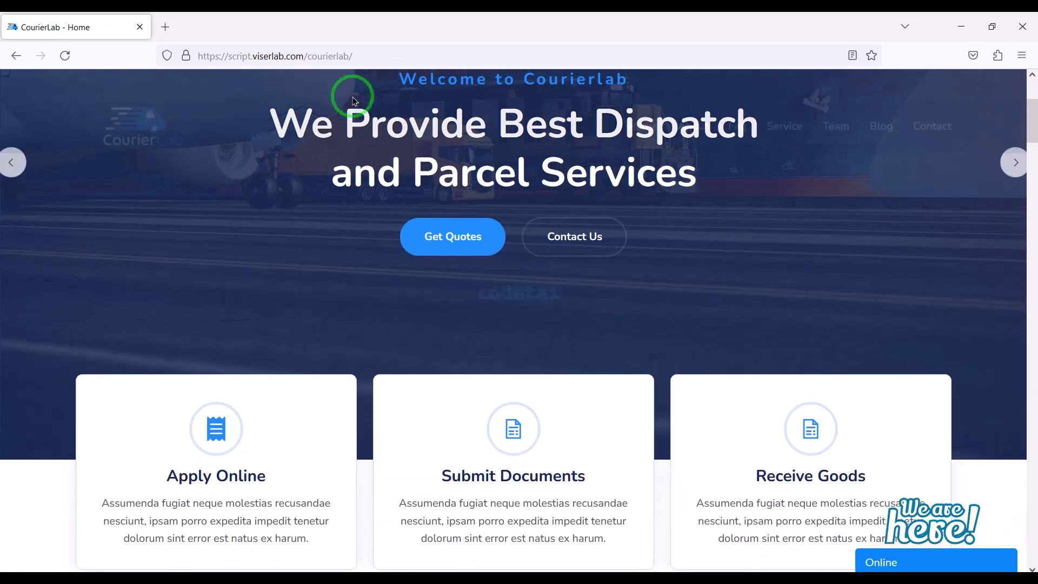
pyautogui.scroll(-15, 353, 101)
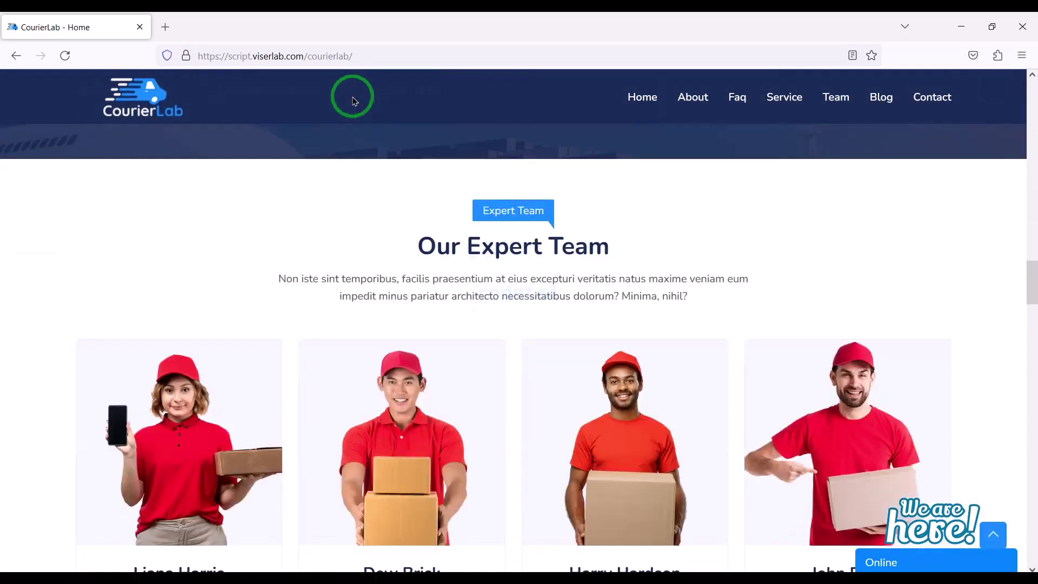
pyautogui.scroll(-20, 354, 101)
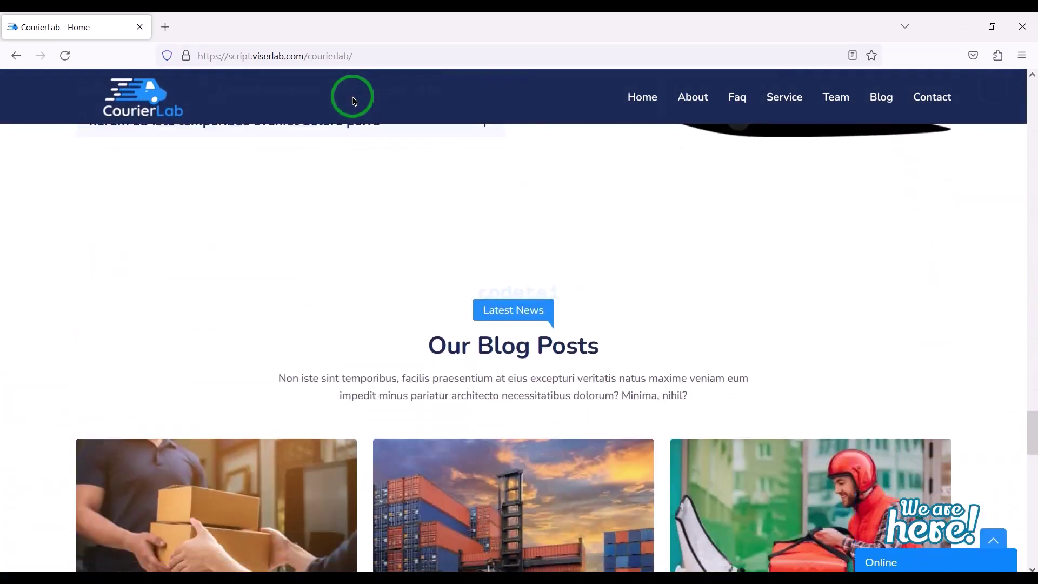
pyautogui.scroll(-10, 353, 101)
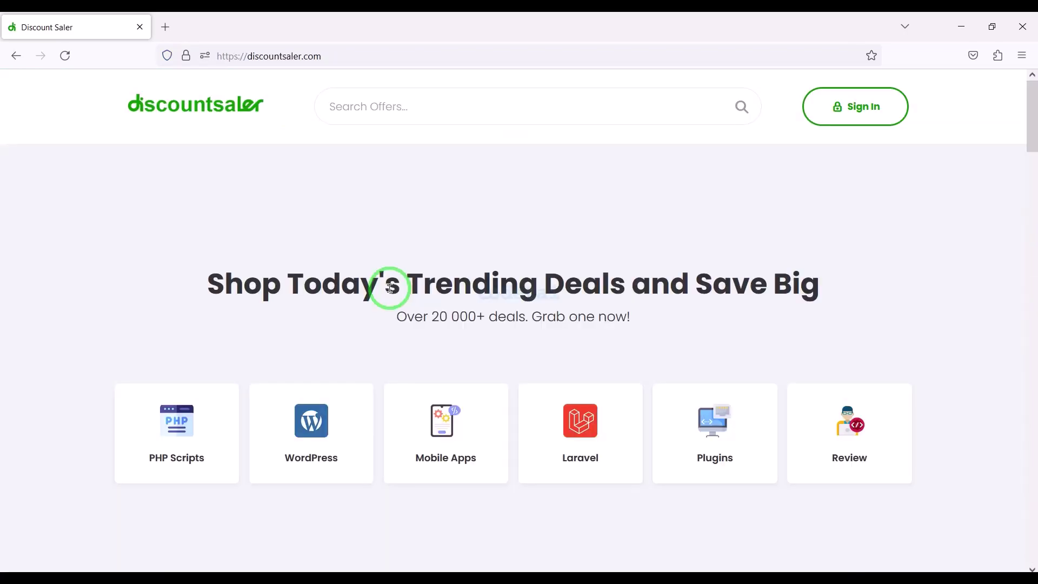
# Open the CourierLab deal card from the Discount Saler home page
pyautogui.scroll(-10, 390, 289)
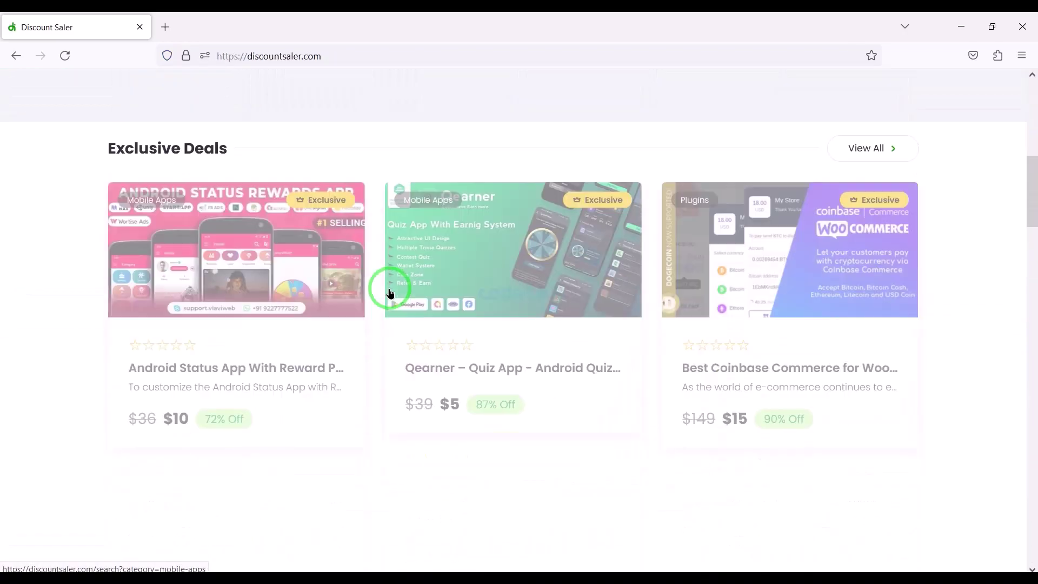
pyautogui.scroll(-15, 390, 293)
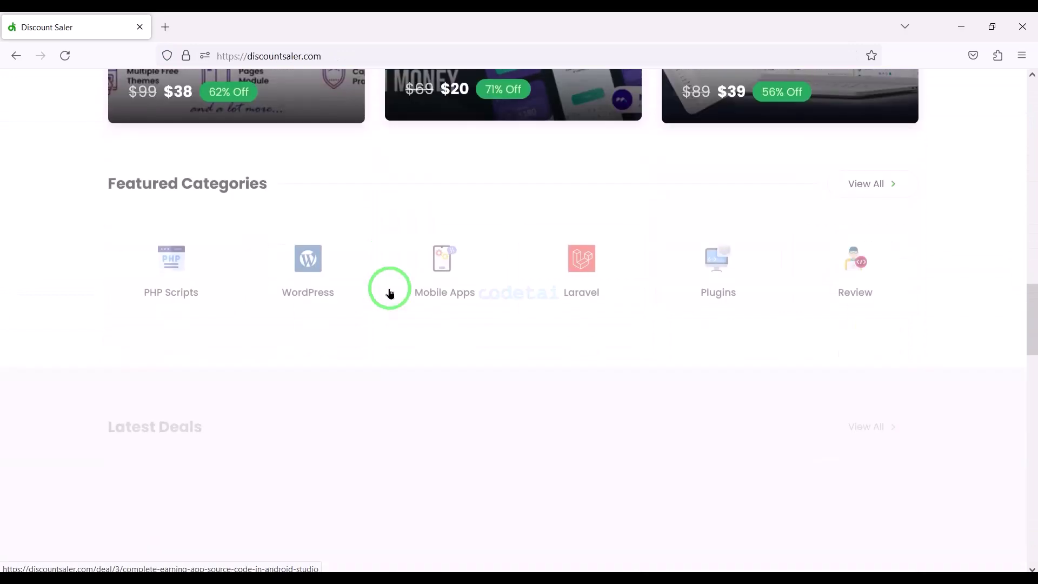
pyautogui.scroll(-2, 390, 293)
pyautogui.click(258, 169)
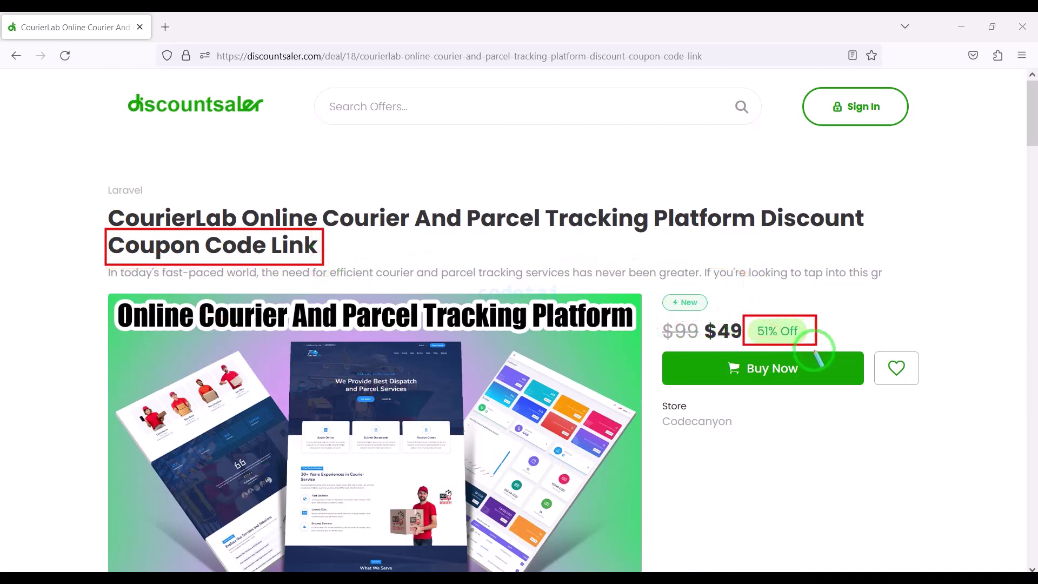
pyautogui.click(775, 374)
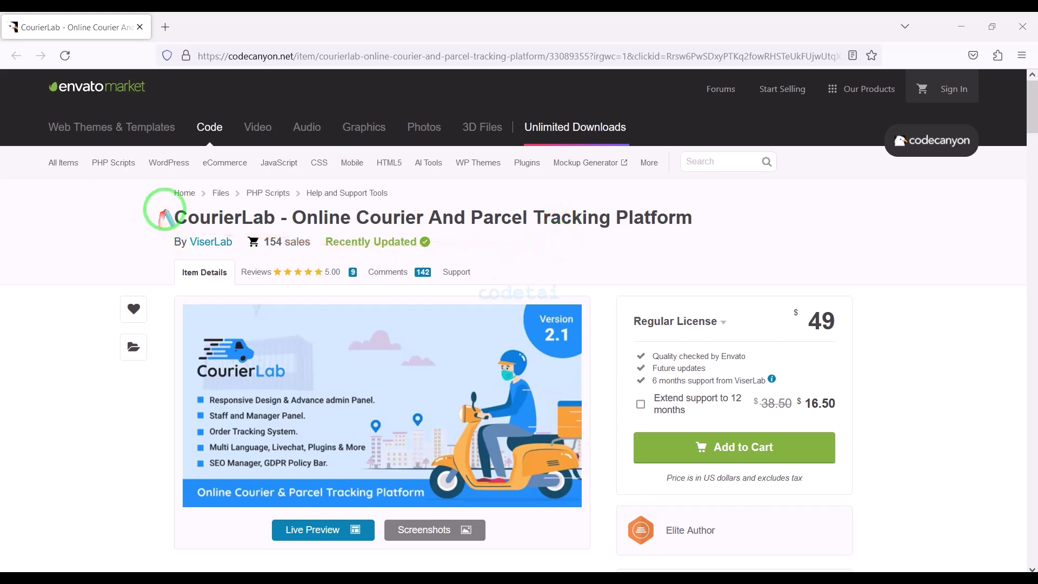
pyautogui.moveTo(166, 190)
pyautogui.mouseDown()
pyautogui.moveTo(471, 167)
pyautogui.moveTo(746, 198)
pyautogui.moveTo(746, 235)
pyautogui.mouseUp()
pyautogui.rightClick(746, 238)
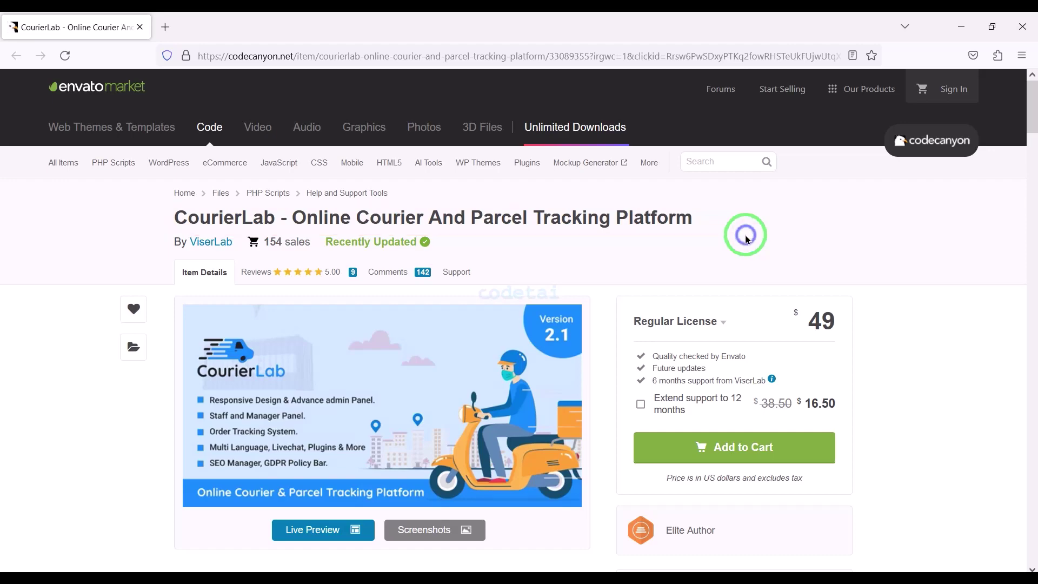
pyautogui.scroll(-10, 746, 238)
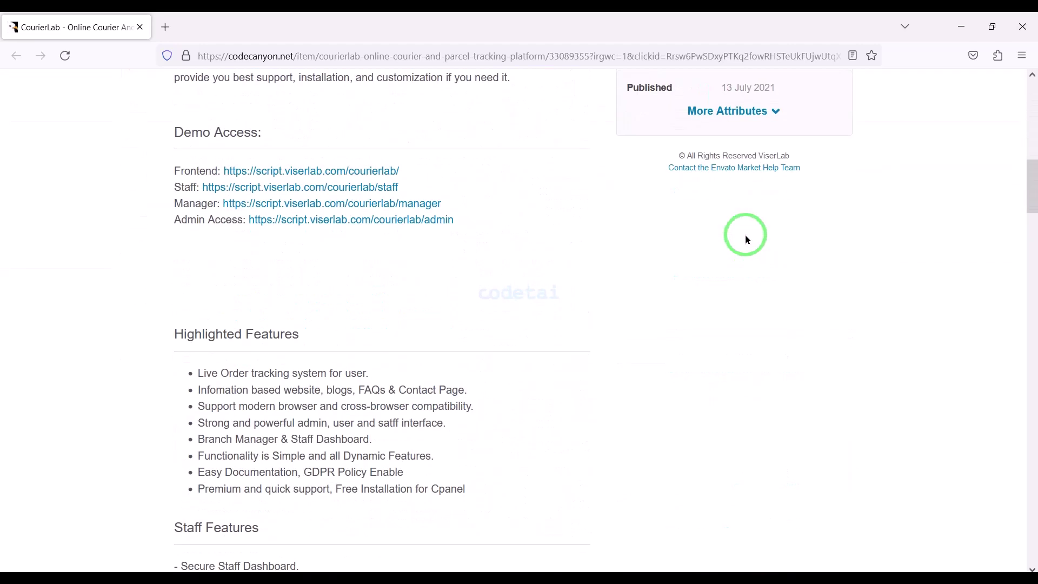
pyautogui.scroll(3, 746, 238)
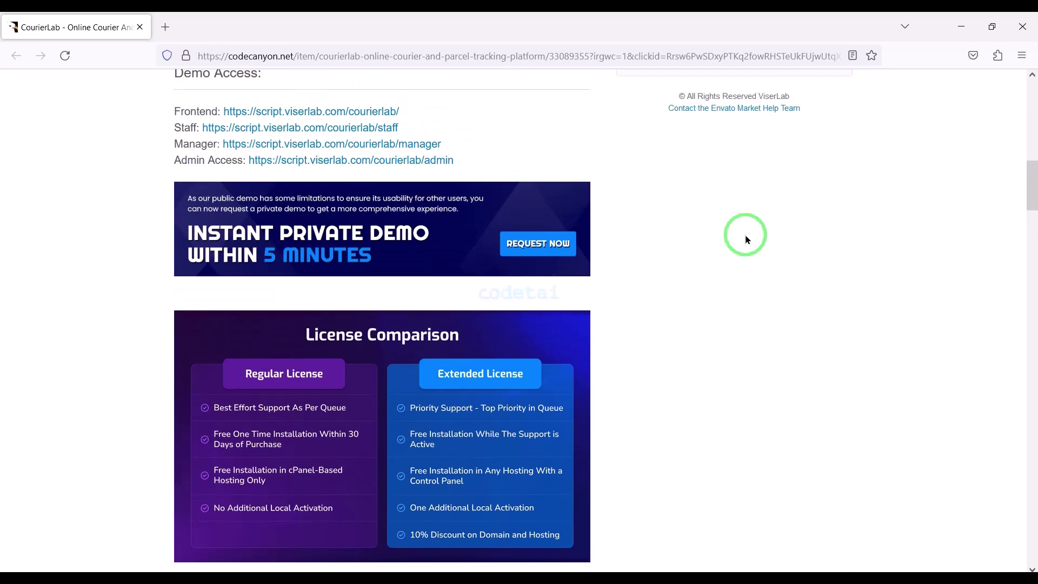
pyautogui.scroll(-10, 746, 238)
pyautogui.scroll(-15, 746, 238)
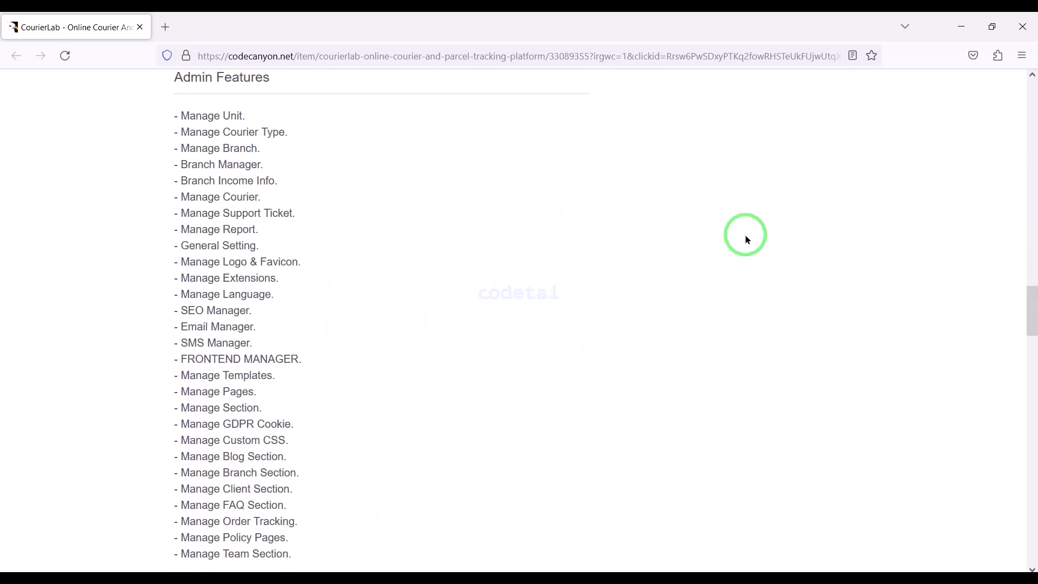
pyautogui.scroll(5, 746, 238)
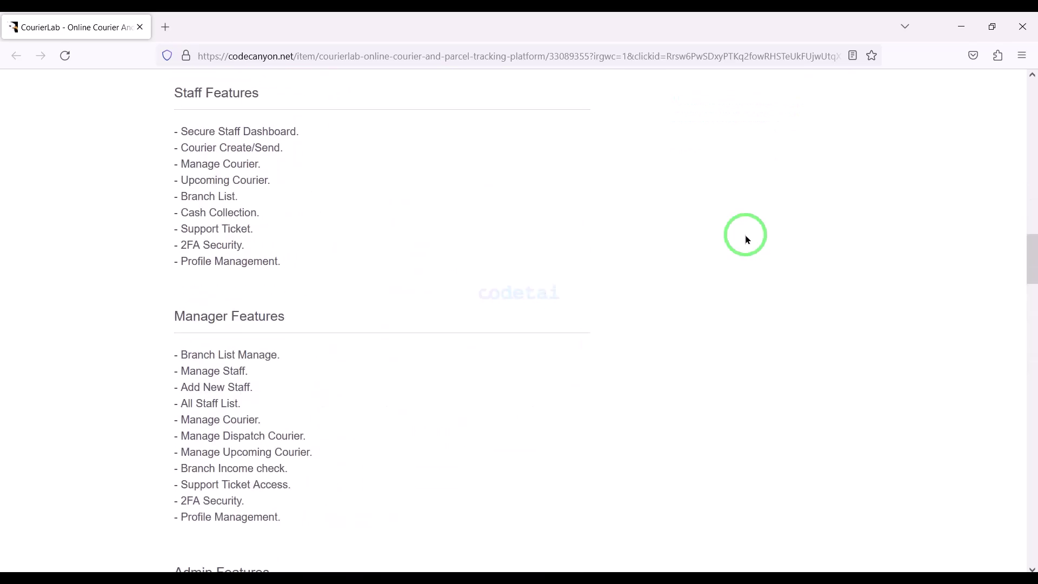
pyautogui.scroll(20, 746, 238)
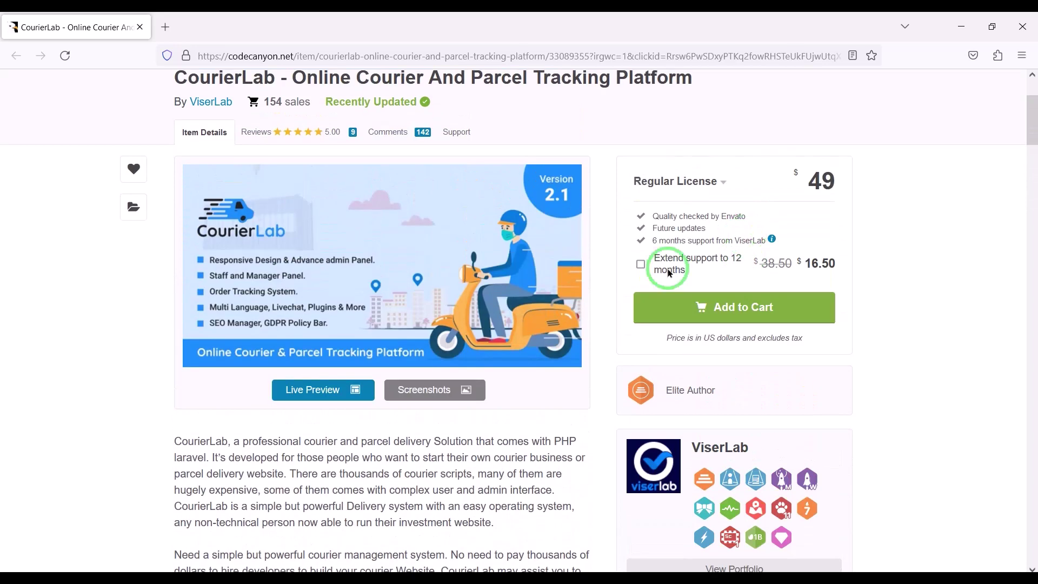
pyautogui.click(439, 391)
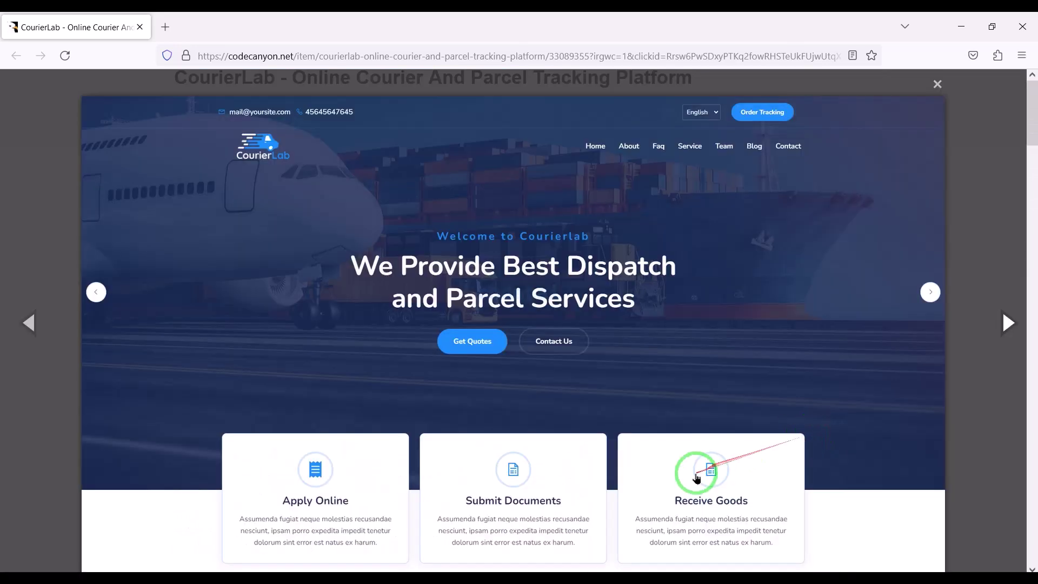
pyautogui.scroll(-15, 697, 478)
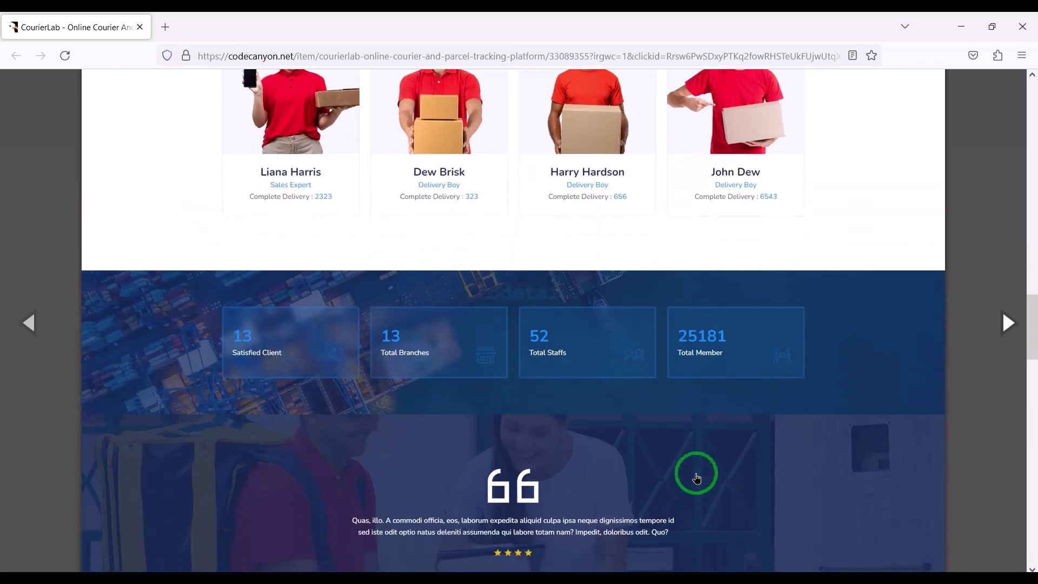
pyautogui.scroll(-15, 697, 477)
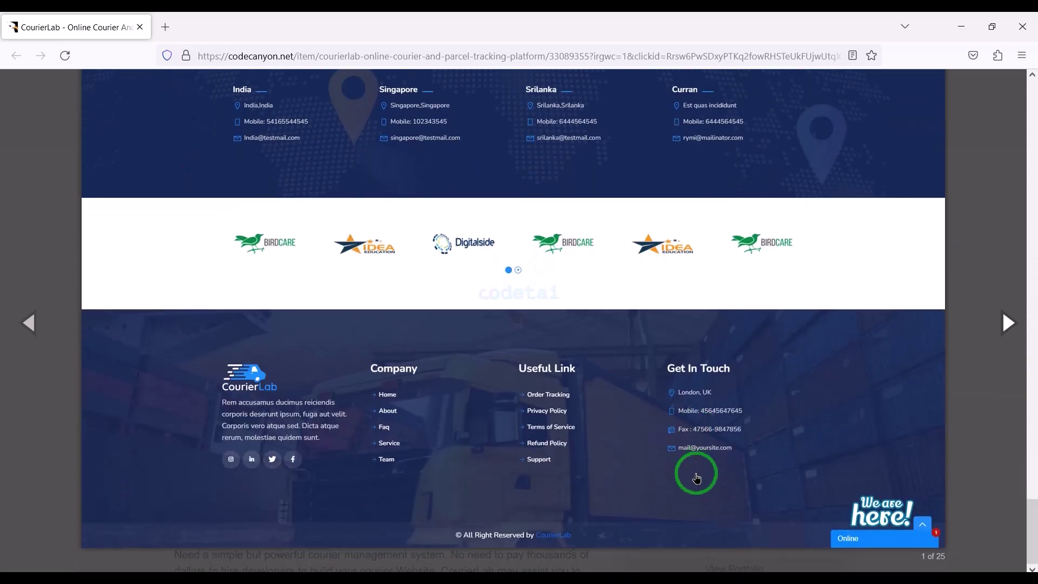
pyautogui.click(1019, 327)
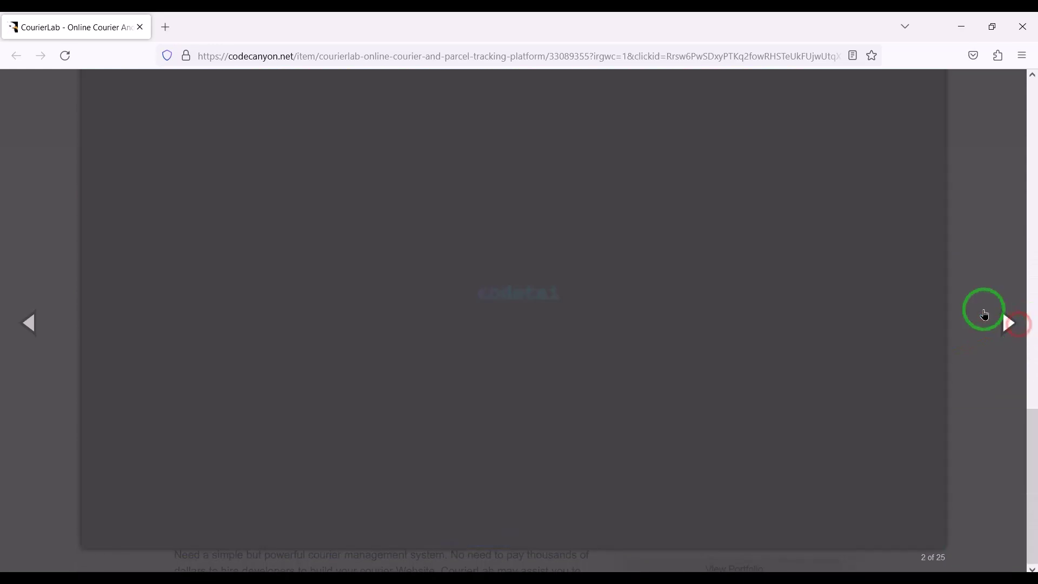
pyautogui.scroll(10, 747, 308)
pyautogui.scroll(6, 747, 308)
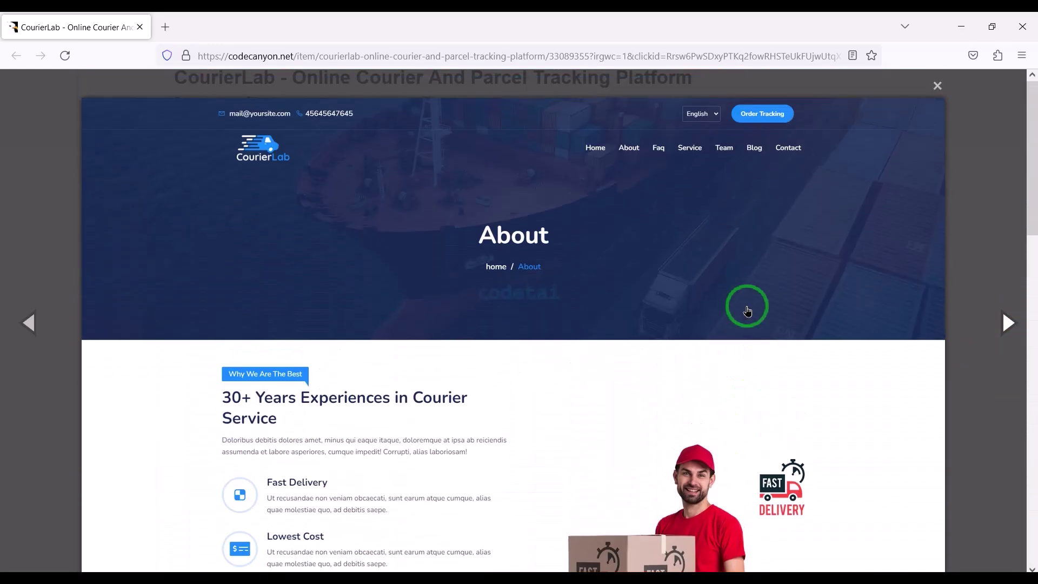
pyautogui.click(1000, 324)
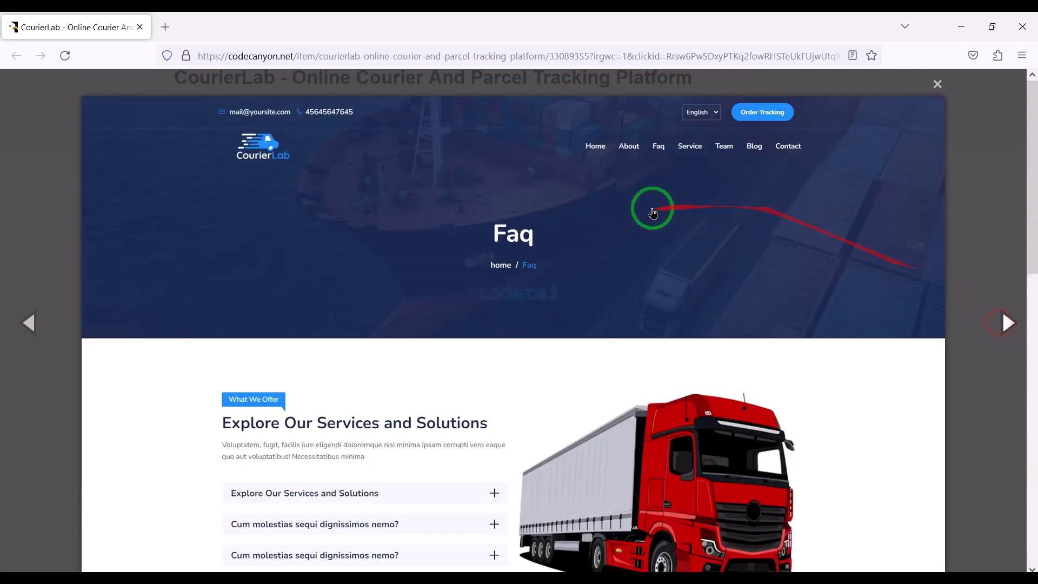
pyautogui.scroll(-10, 652, 213)
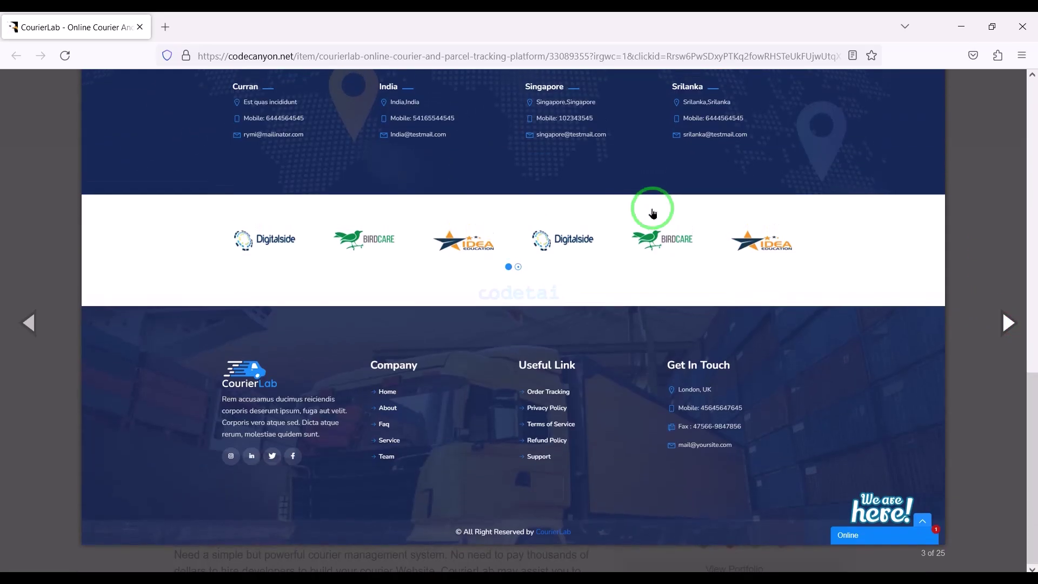
pyautogui.click(1006, 323)
pyautogui.scroll(8, 712, 298)
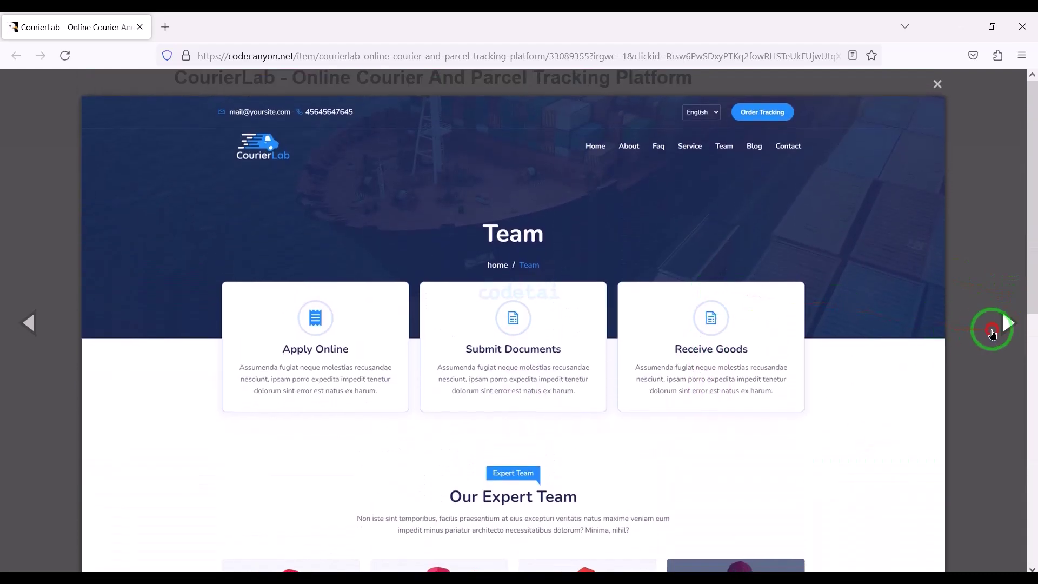
pyautogui.click(993, 333)
pyautogui.press('Escape')
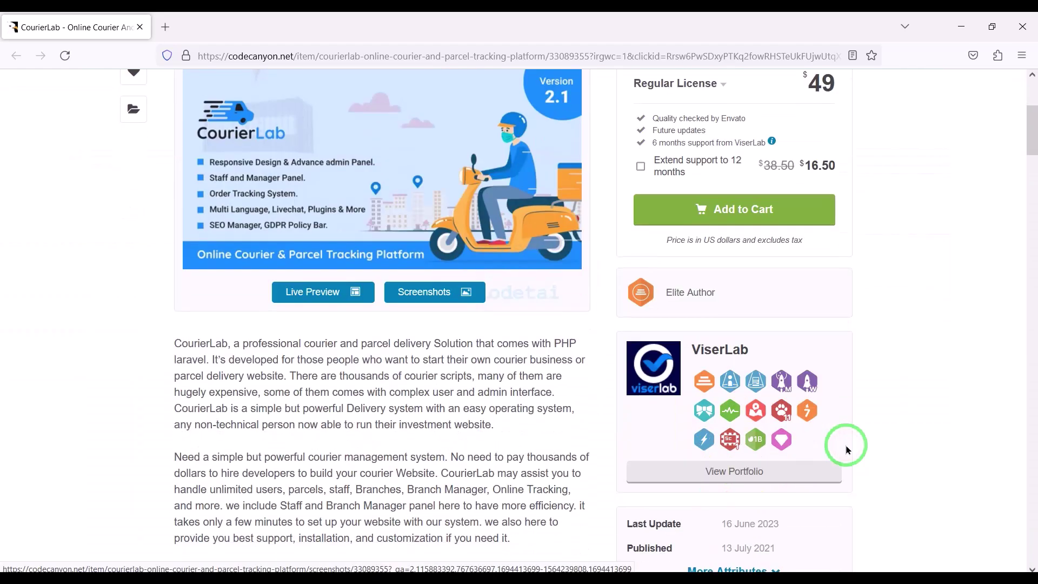
# Add the CourierLab Regular License at $49 to the CodeCanyon cart
pyautogui.scroll(4, 847, 450)
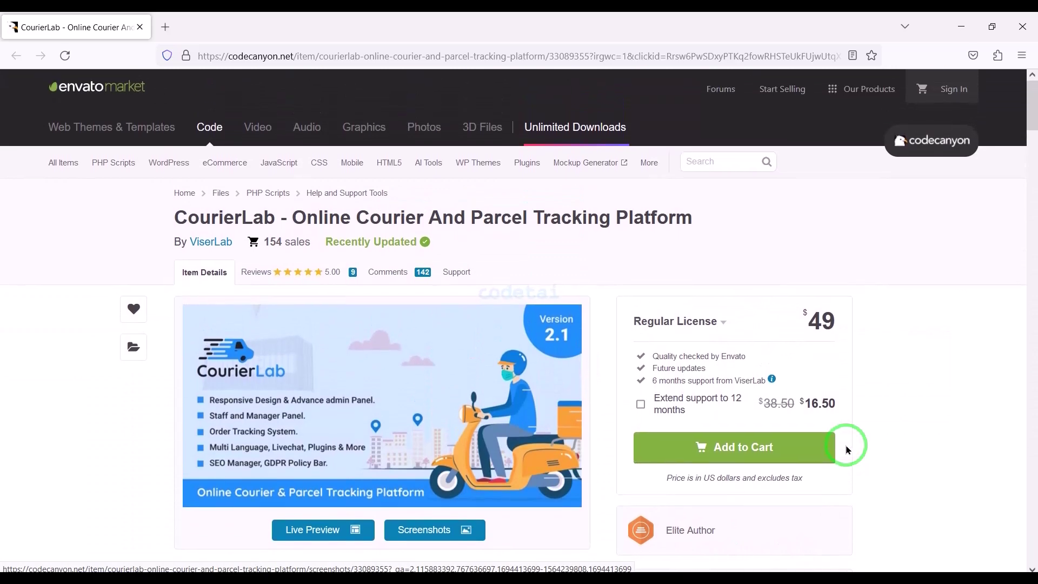
pyautogui.scroll(-1, 819, 569)
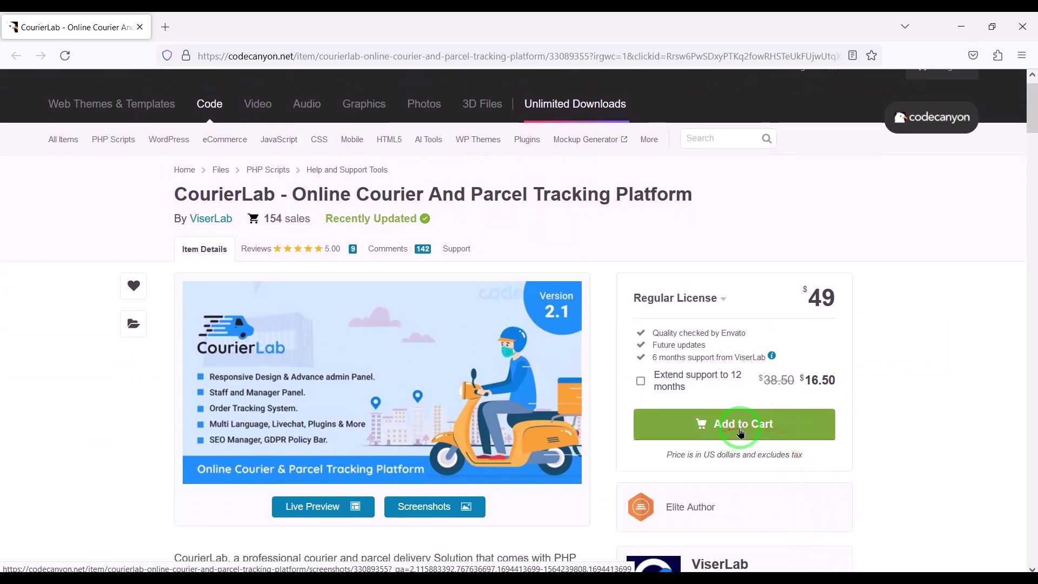
pyautogui.click(756, 429)
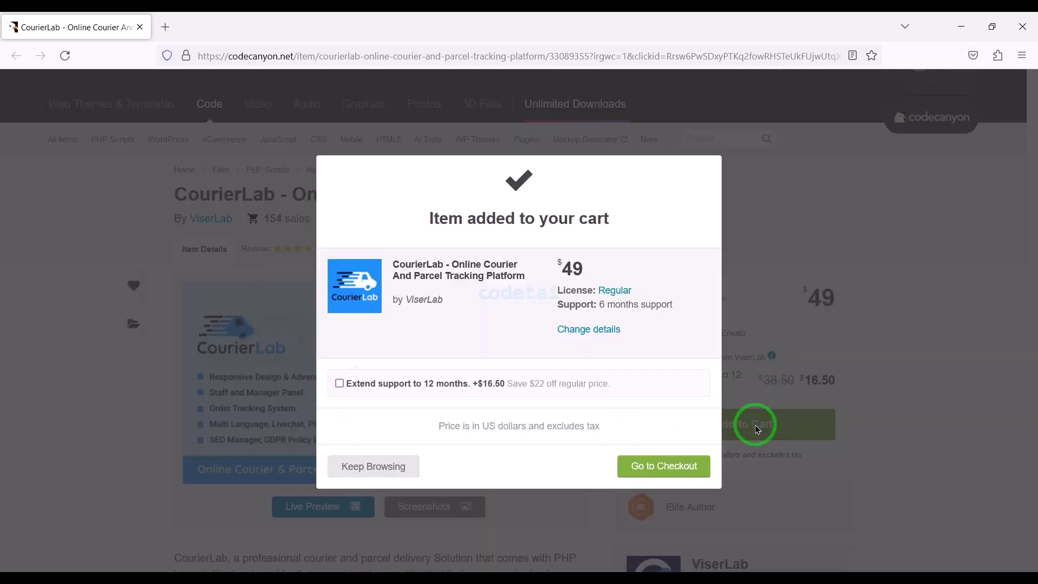
# Proceed to checkout and highlight the three social sign-in options
pyautogui.click(683, 468)
pyautogui.scroll(-7, 683, 471)
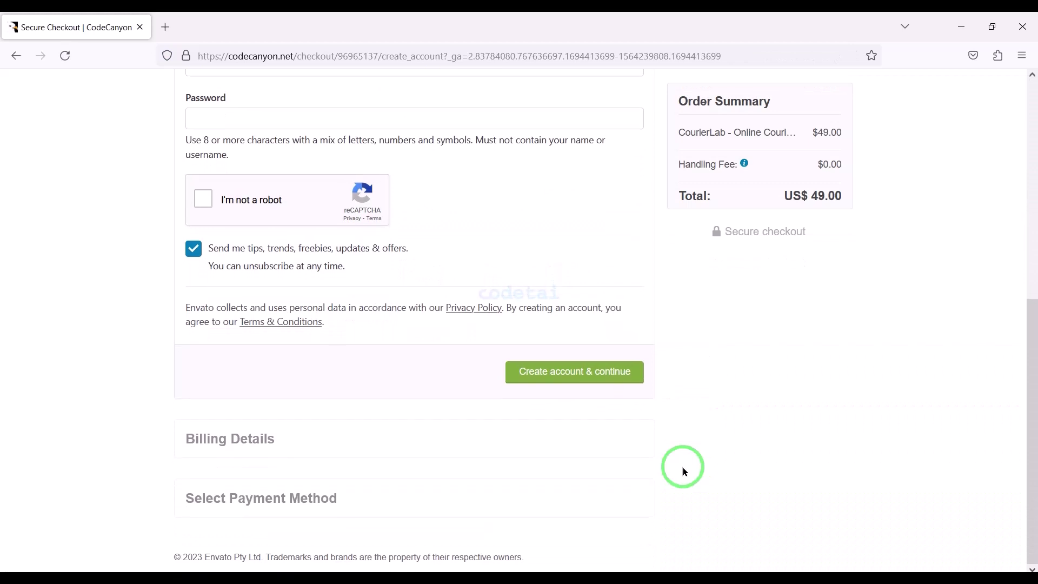
pyautogui.scroll(4, 683, 472)
pyautogui.scroll(4, 684, 472)
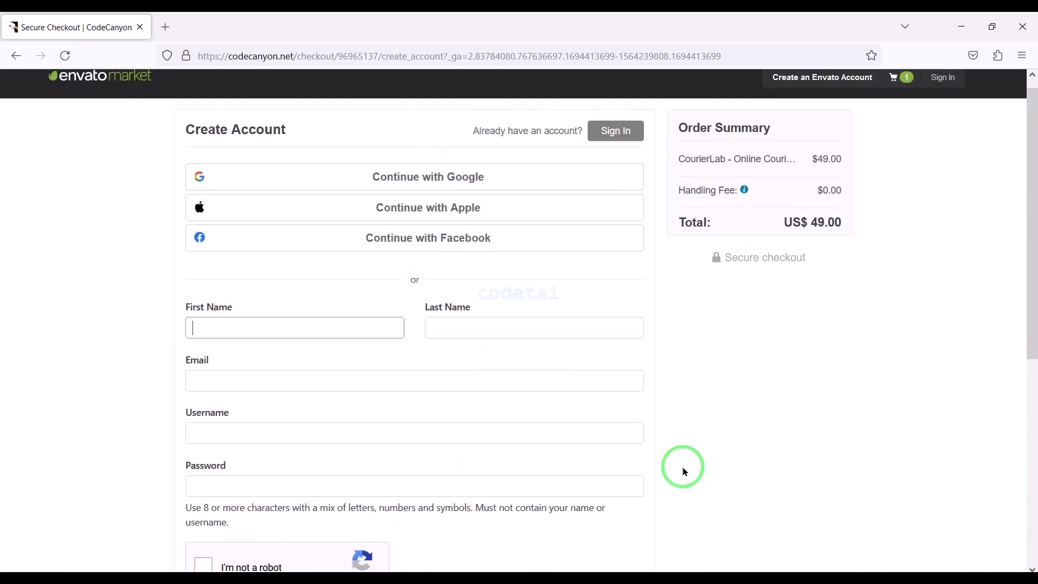
pyautogui.click(179, 172)
pyautogui.moveTo(180, 172); pyautogui.dragTo(649, 271)
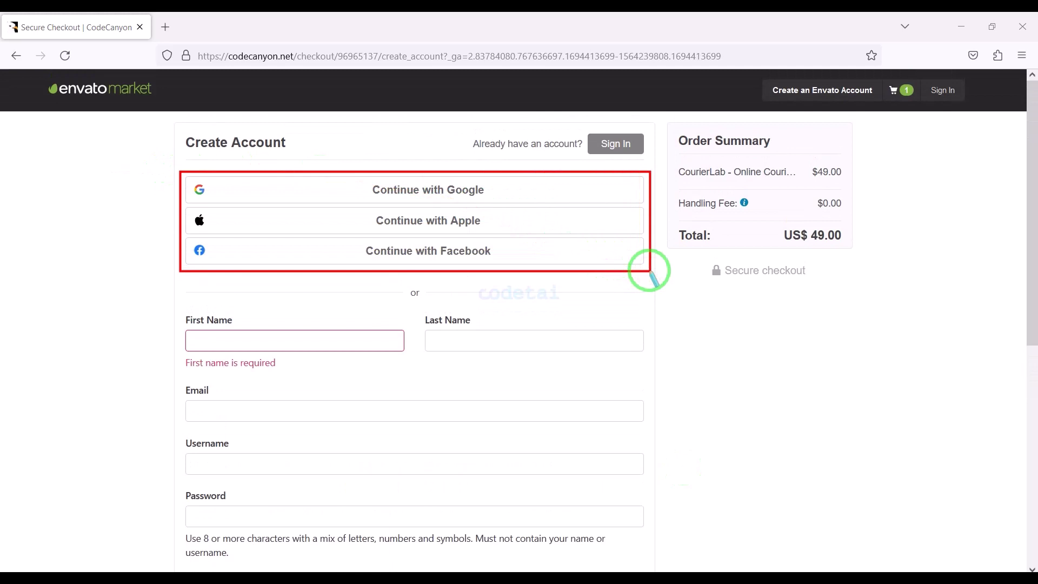
# Highlight the name, email, username and password fields of the Create Account form
pyautogui.scroll(-5, 649, 274)
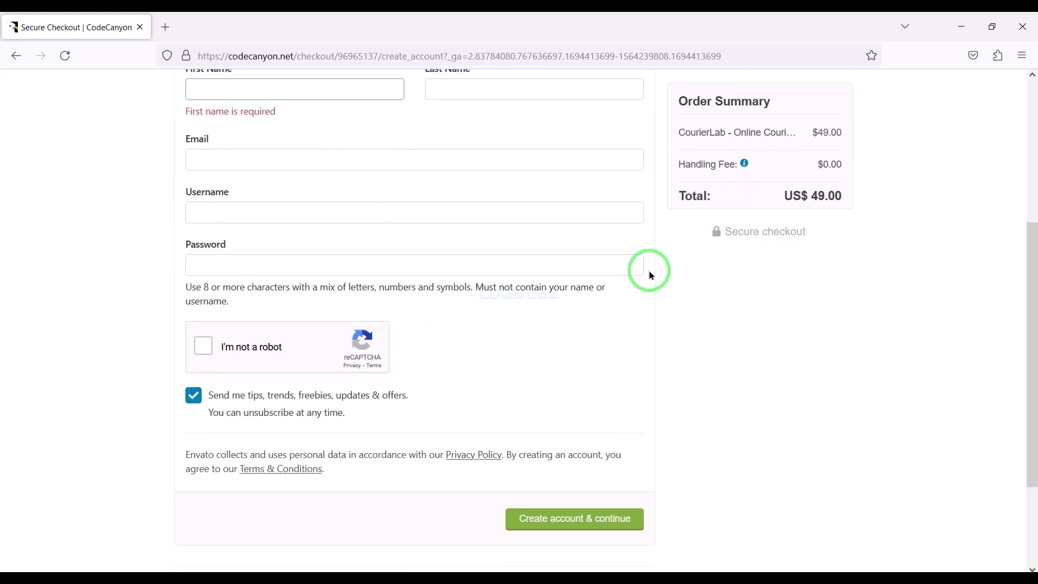
pyautogui.scroll(1, 649, 274)
pyautogui.moveTo(642, 268); pyautogui.dragTo(328, 163)
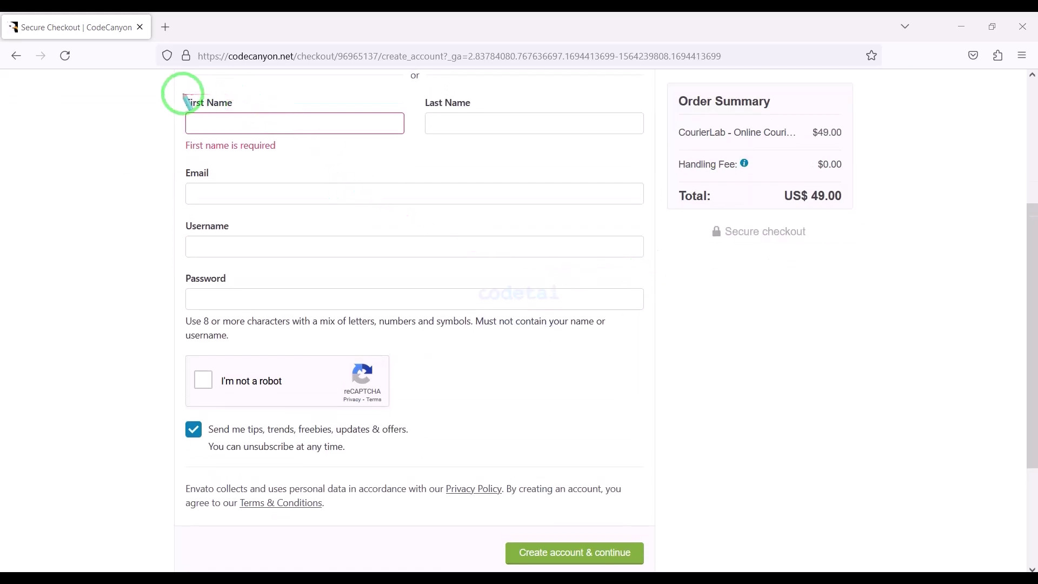
pyautogui.moveTo(176, 89)
pyautogui.mouseDown()
pyautogui.moveTo(580, 278)
pyautogui.moveTo(651, 324)
pyautogui.moveTo(653, 348)
pyautogui.mouseUp()
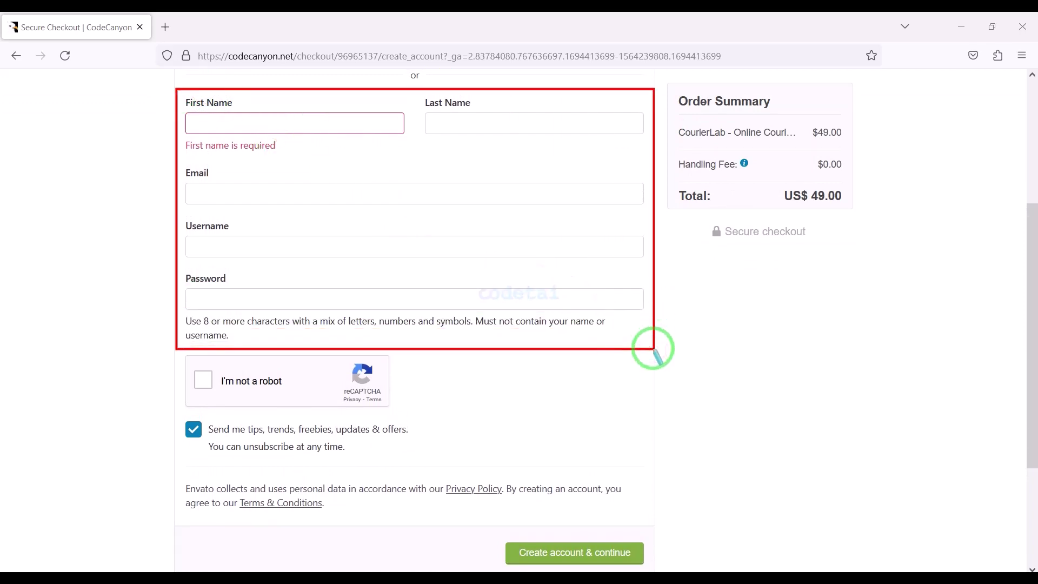
pyautogui.scroll(-1, 654, 348)
pyautogui.scroll(5, 653, 349)
pyautogui.moveTo(648, 303); pyautogui.dragTo(615, 131)
# Sign in to the Envato account using the saved autofill credentials
pyautogui.click(611, 145)
pyautogui.scroll(-1, 480, 439)
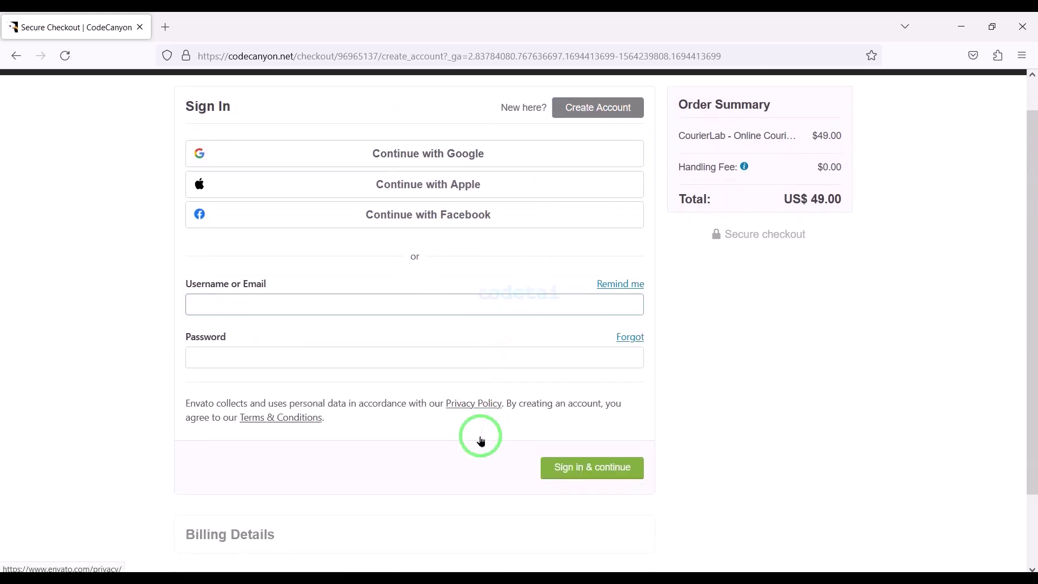
pyautogui.click(569, 524)
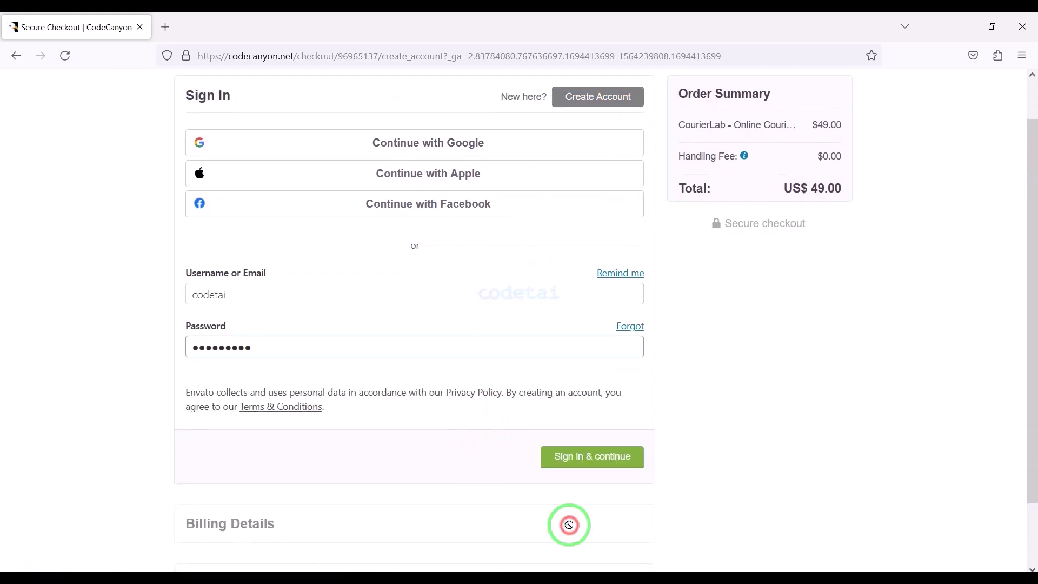
pyautogui.click(607, 467)
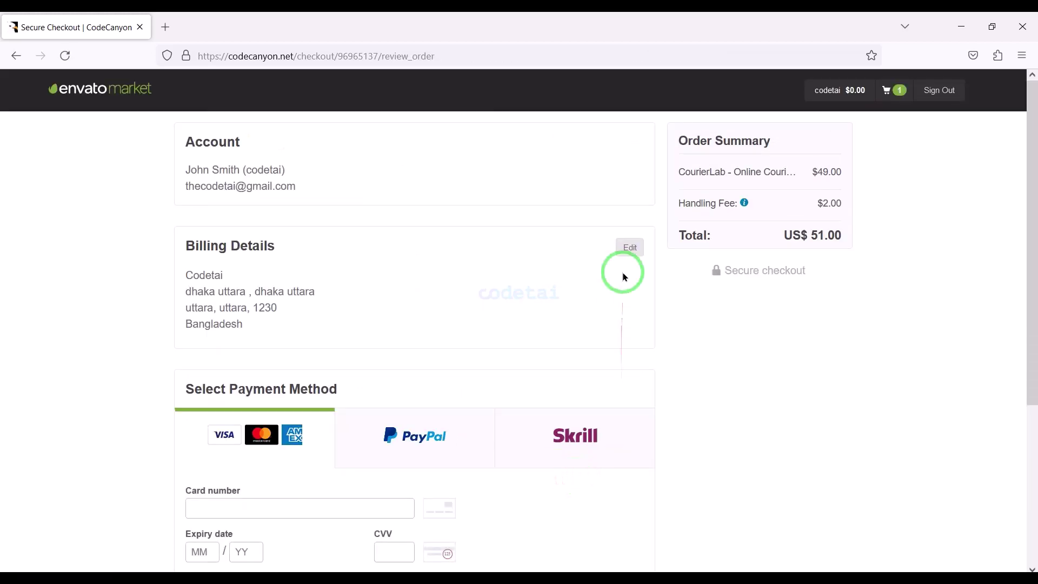
# Edit and save the billing details, then highlight the payment method choices
pyautogui.click(629, 250)
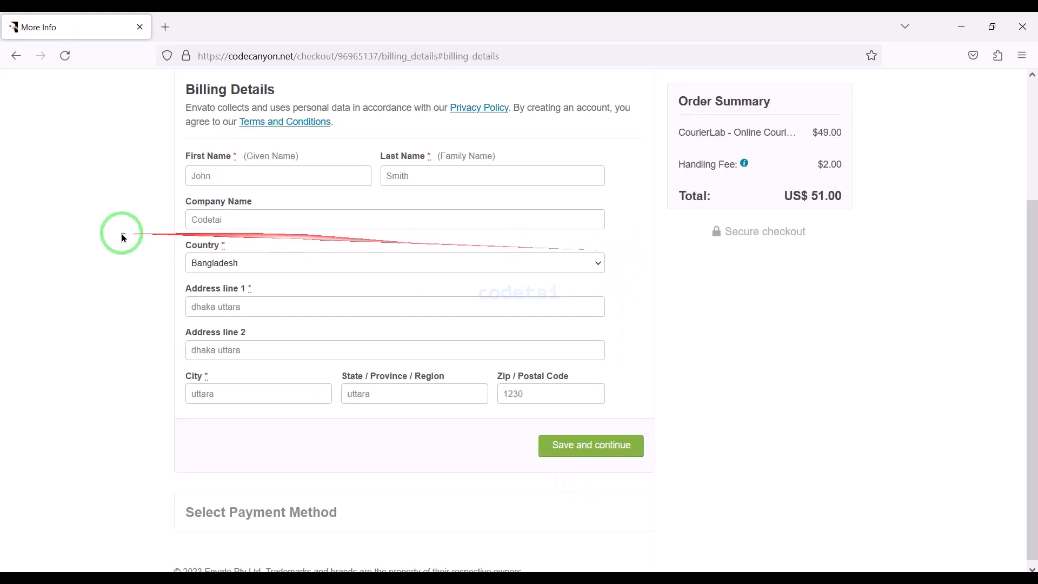
pyautogui.click(595, 451)
pyautogui.scroll(-1, 592, 445)
pyautogui.moveTo(167, 139)
pyautogui.mouseDown()
pyautogui.moveTo(343, 135)
pyautogui.moveTo(701, 200)
pyautogui.moveTo(658, 248)
pyautogui.mouseUp()
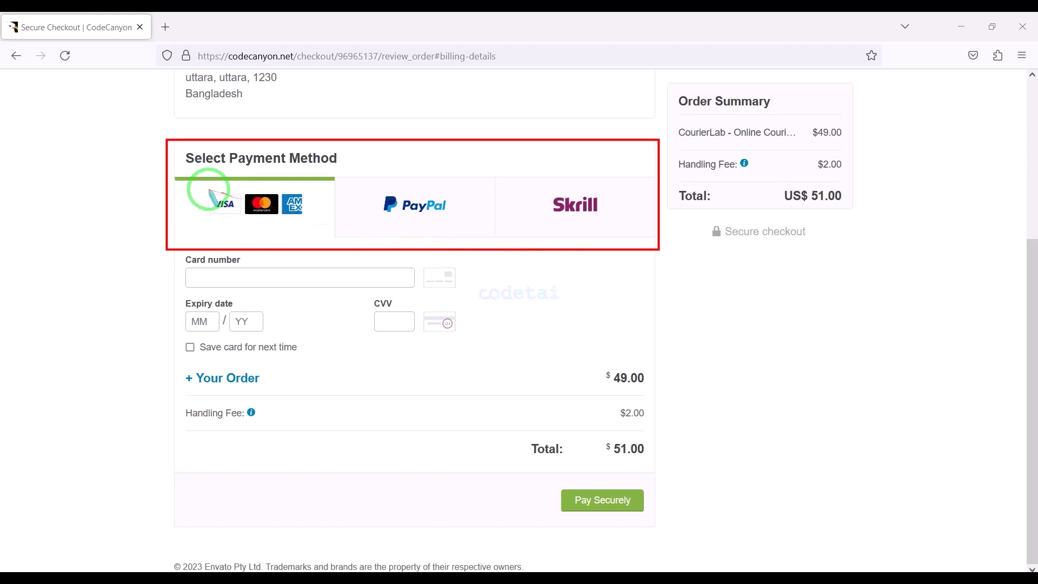
# Pay the US$ 51.00 order by card, entering card number, expiry and security code
pyautogui.moveTo(204, 183); pyautogui.dragTo(314, 224)
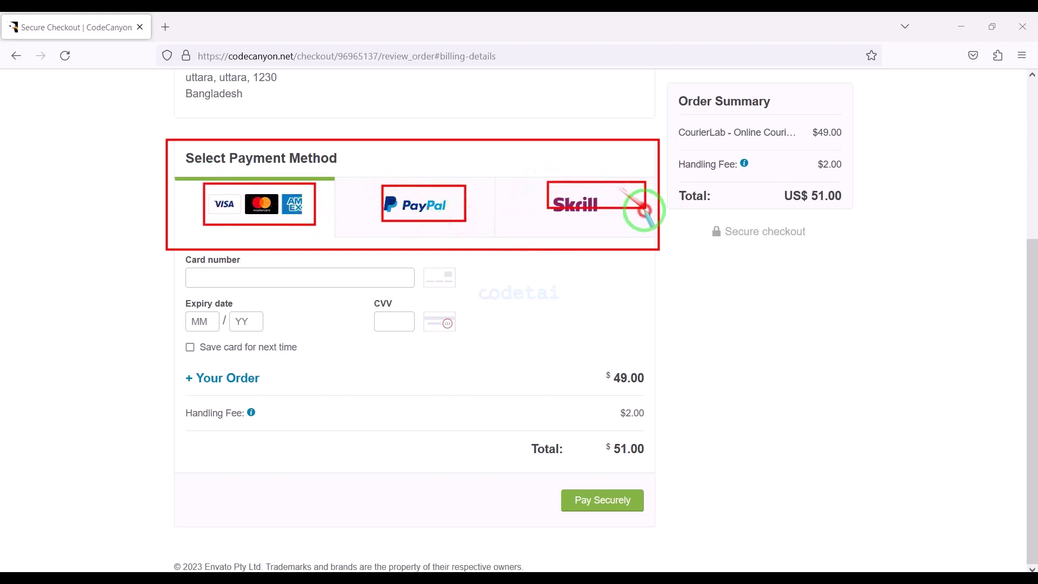
pyautogui.moveTo(193, 183); pyautogui.dragTo(318, 230)
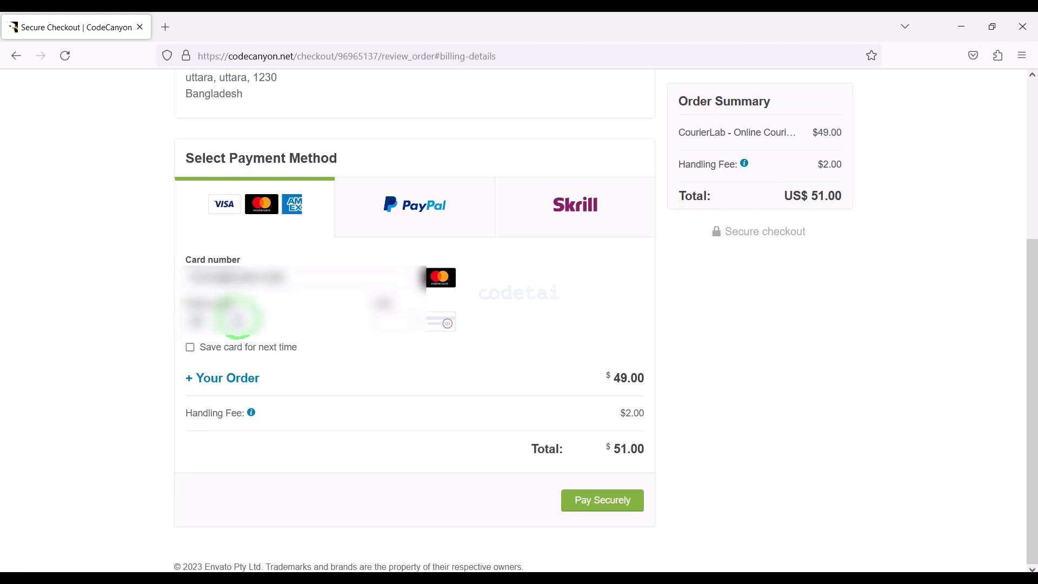
pyautogui.click(384, 324)
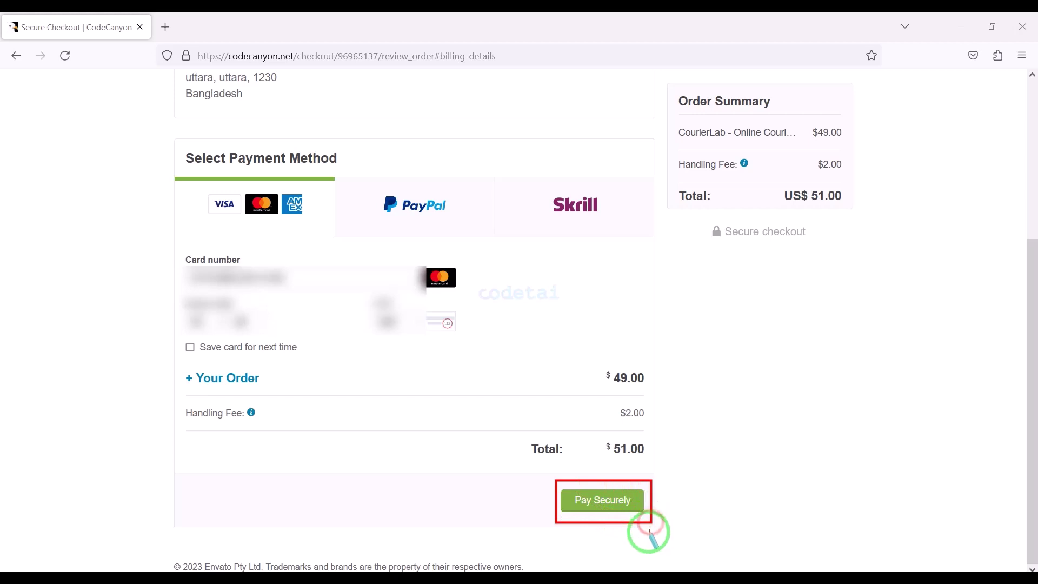
pyautogui.click(612, 500)
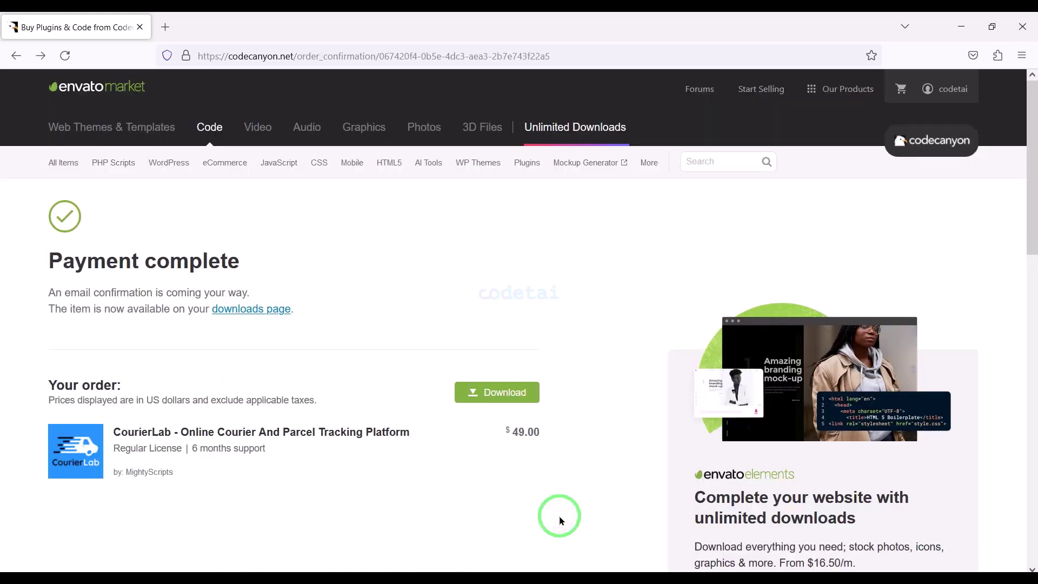
# Show the download file options for the CourierLab purchase on the Downloads page
pyautogui.moveTo(953, 90)
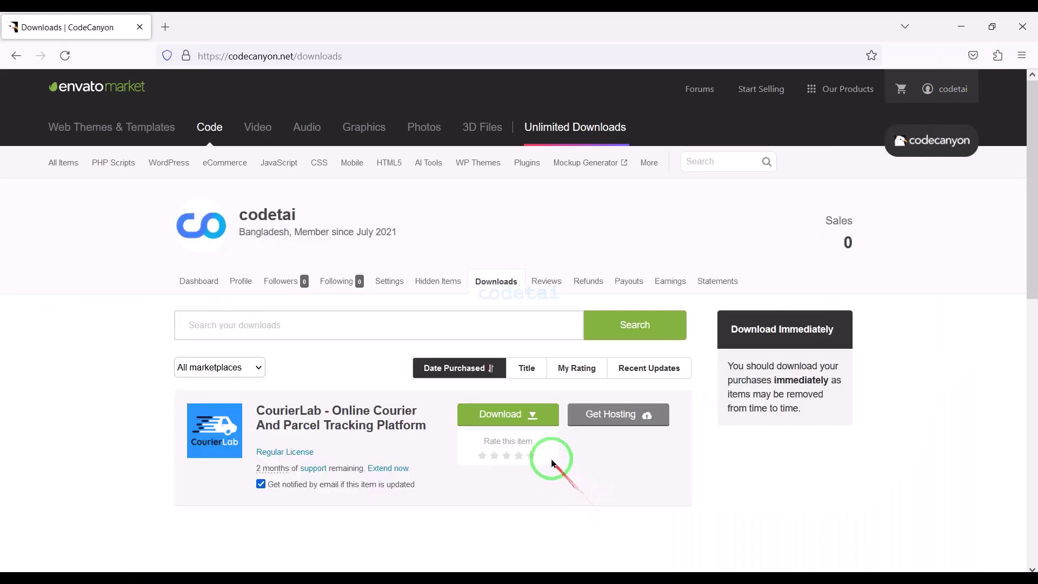
pyautogui.click(527, 421)
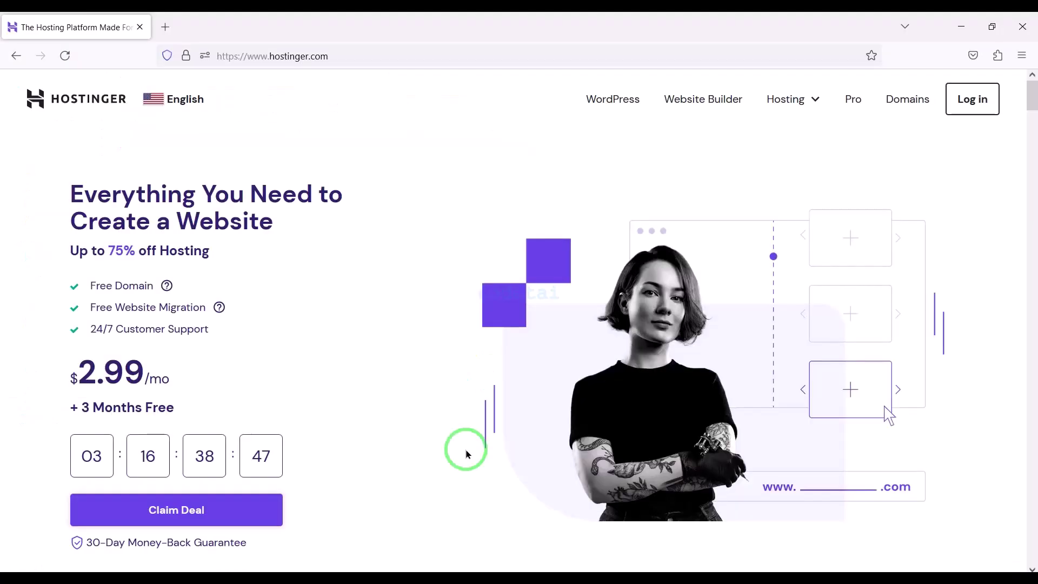
# Scroll down through the Hostinger home page to review its offers
pyautogui.scroll(-8, 466, 451)
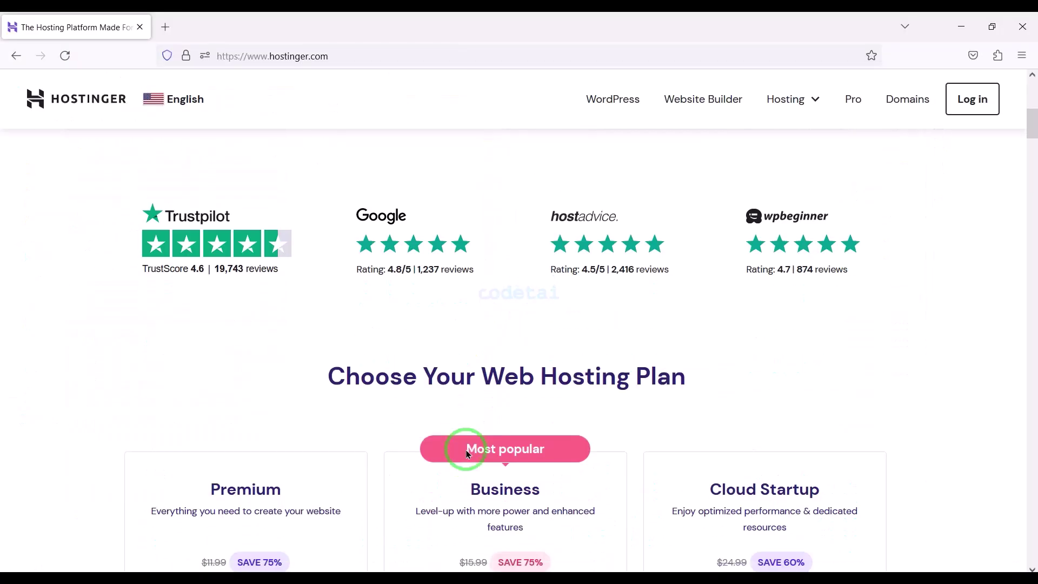
pyautogui.scroll(-15, 467, 453)
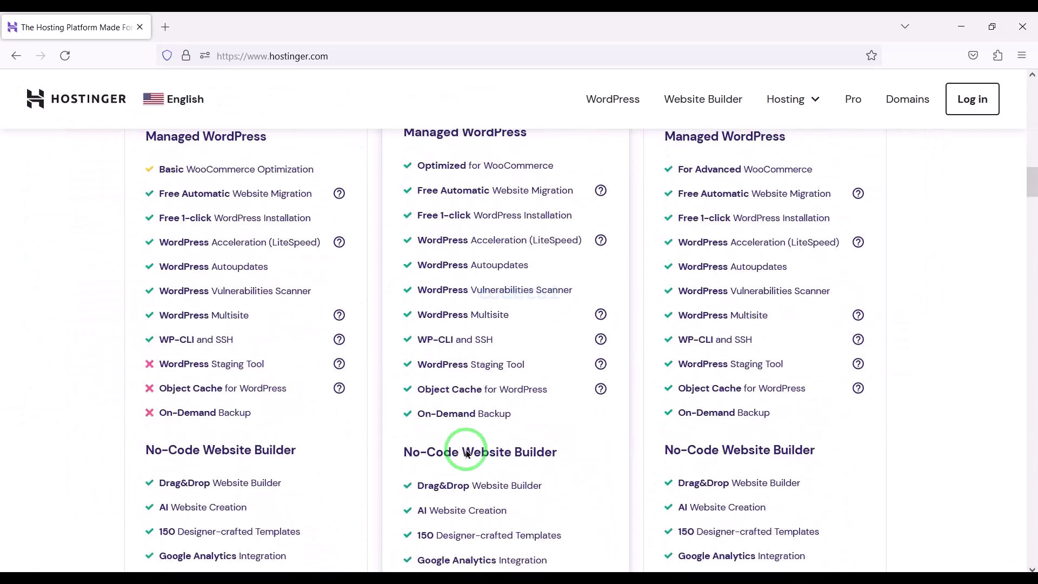
pyautogui.scroll(-15, 467, 453)
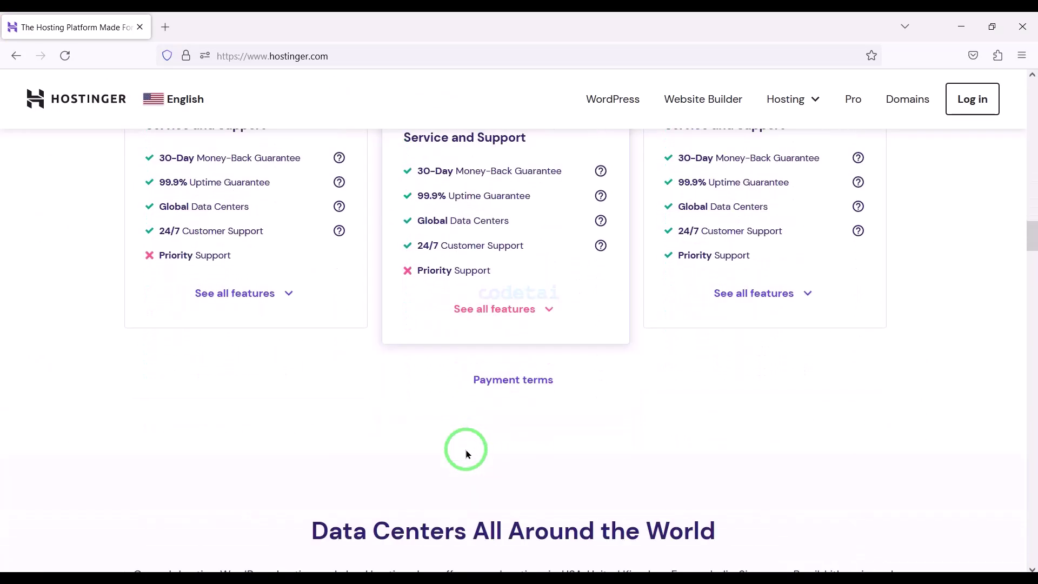
pyautogui.scroll(-6, 468, 454)
pyautogui.scroll(-15, 468, 455)
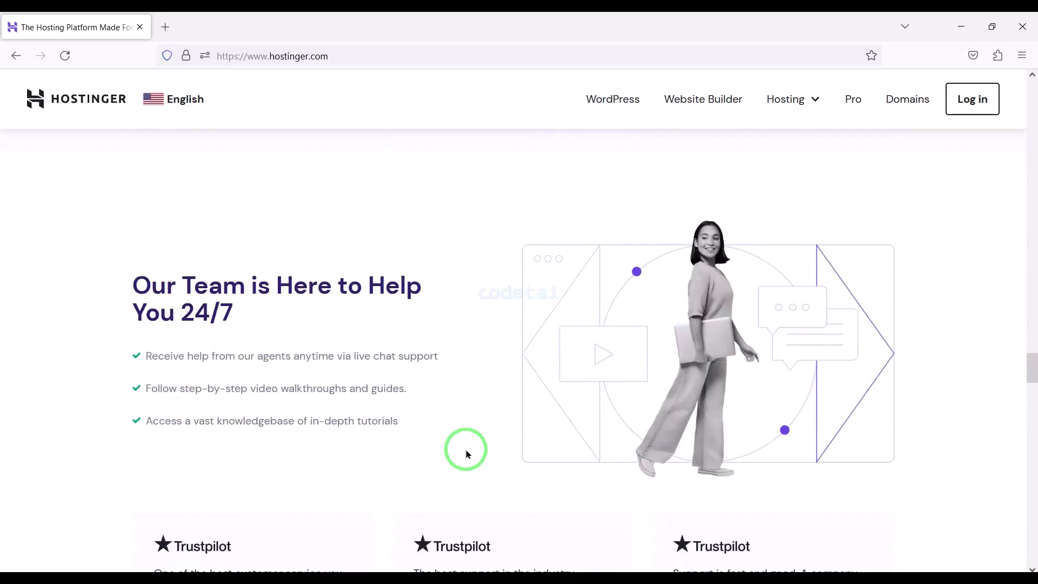
pyautogui.scroll(-17, 469, 454)
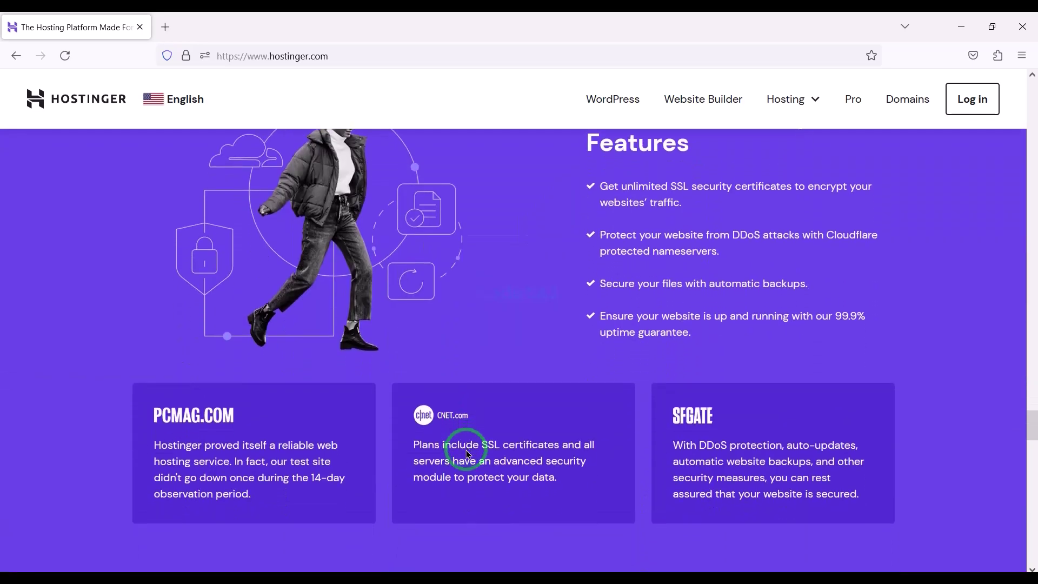
pyautogui.scroll(-17, 467, 454)
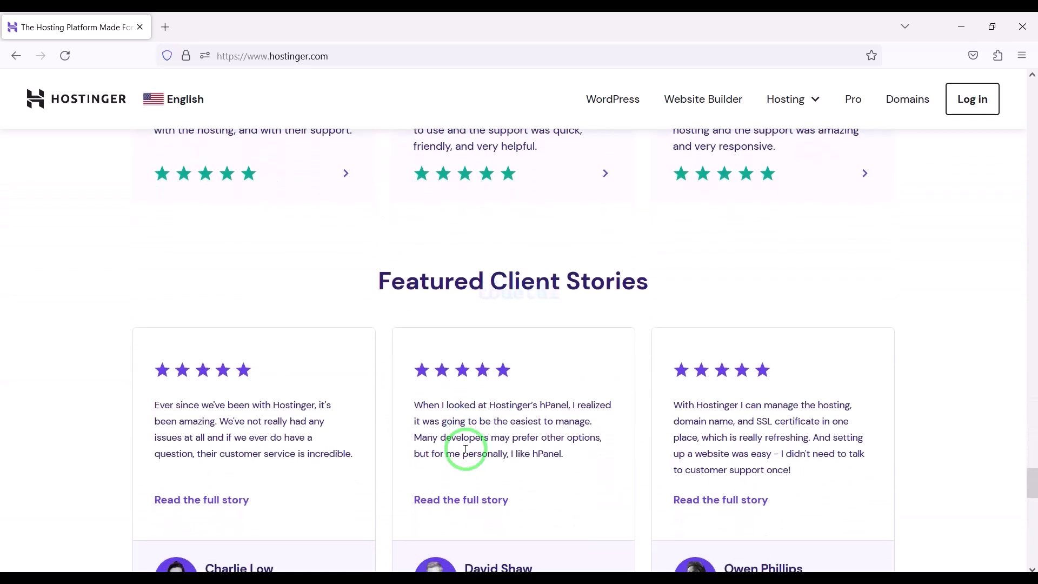
pyautogui.scroll(-15, 466, 449)
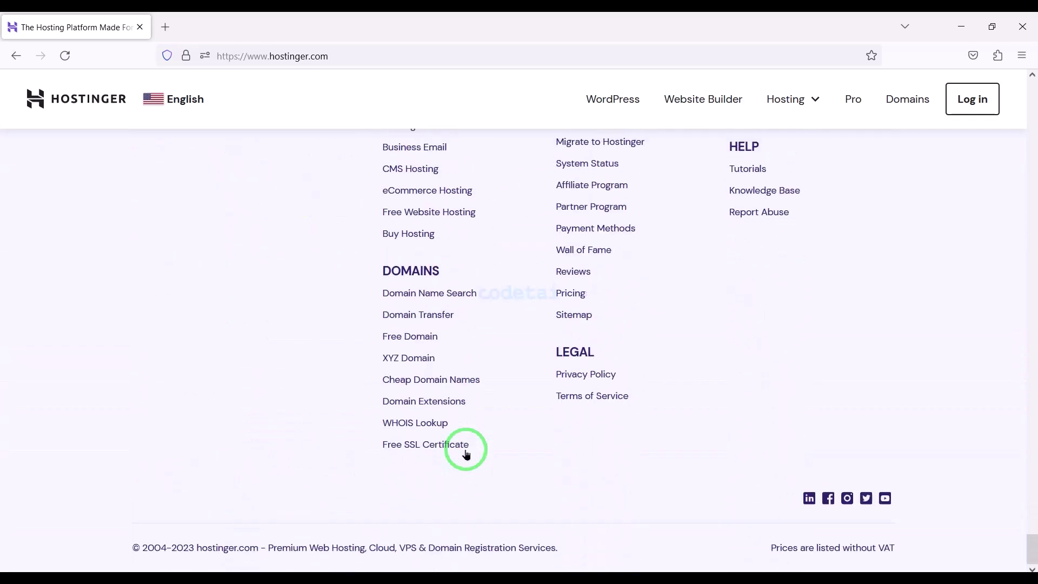
# Return to the top of the page and open the Hosting menu
pyautogui.scroll(2, 466, 454)
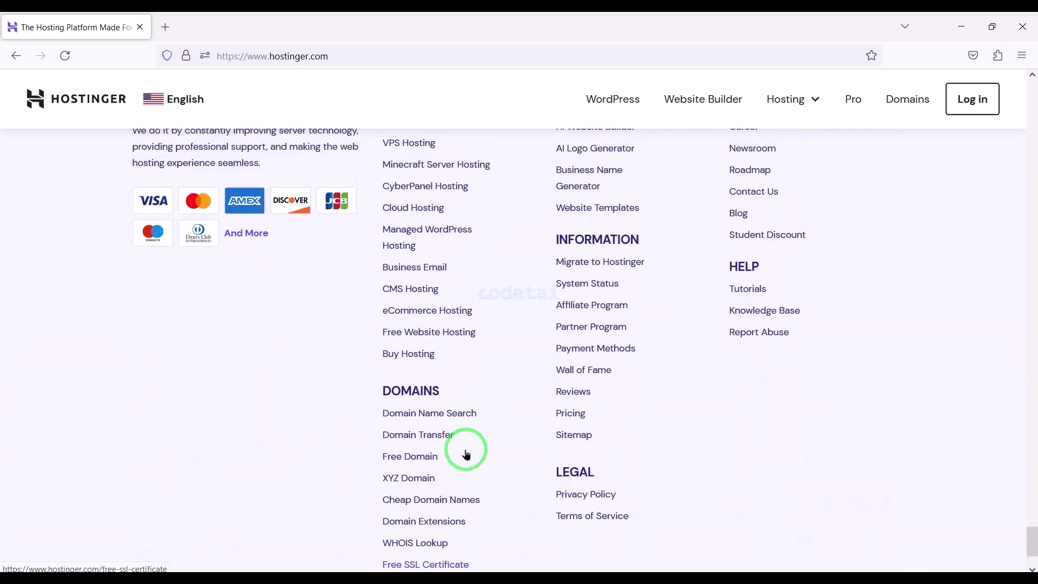
pyautogui.scroll(12, 466, 454)
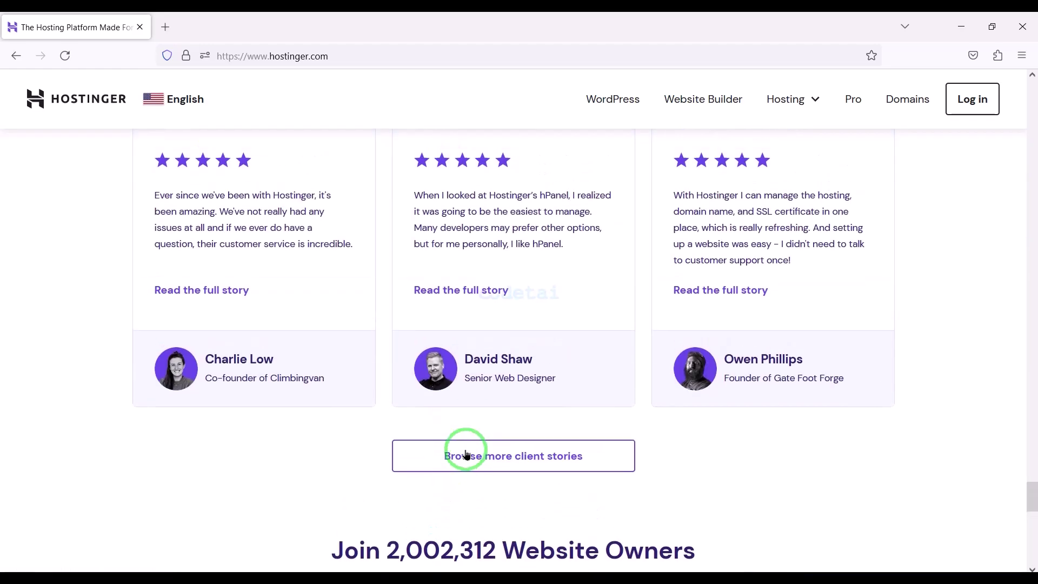
pyautogui.scroll(12, 466, 453)
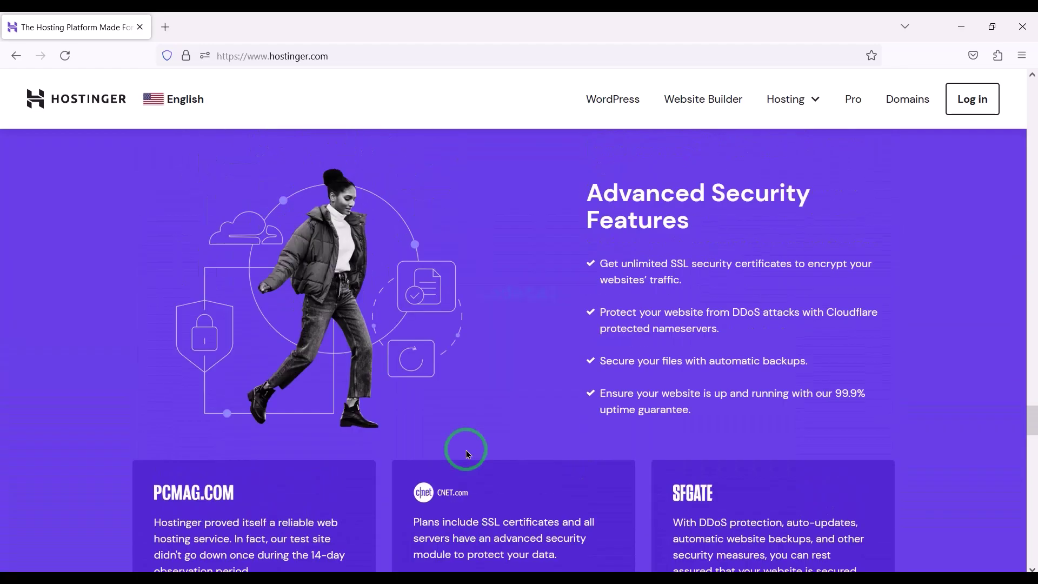
pyautogui.scroll(12, 466, 454)
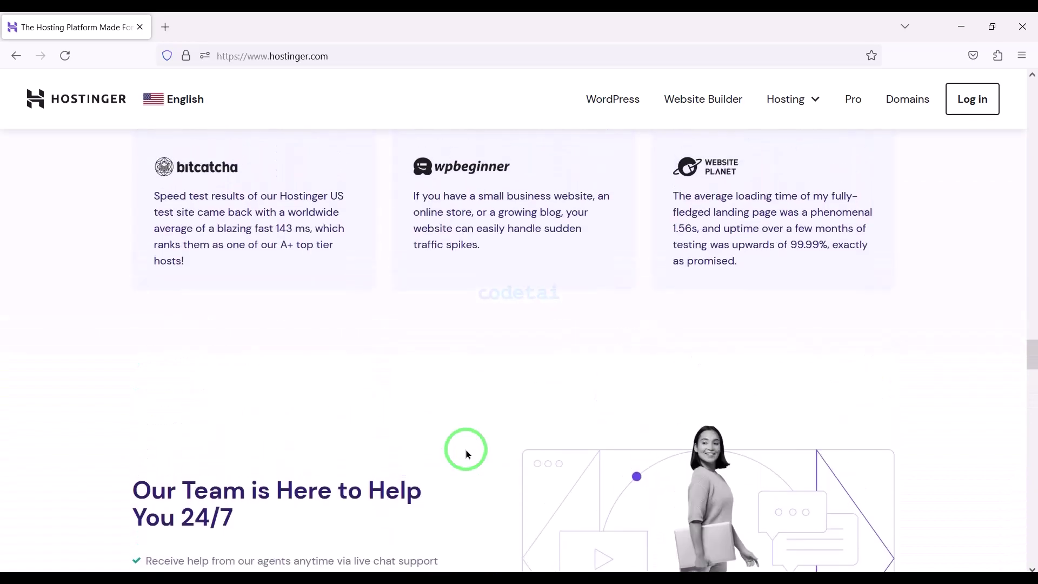
pyautogui.scroll(12, 467, 453)
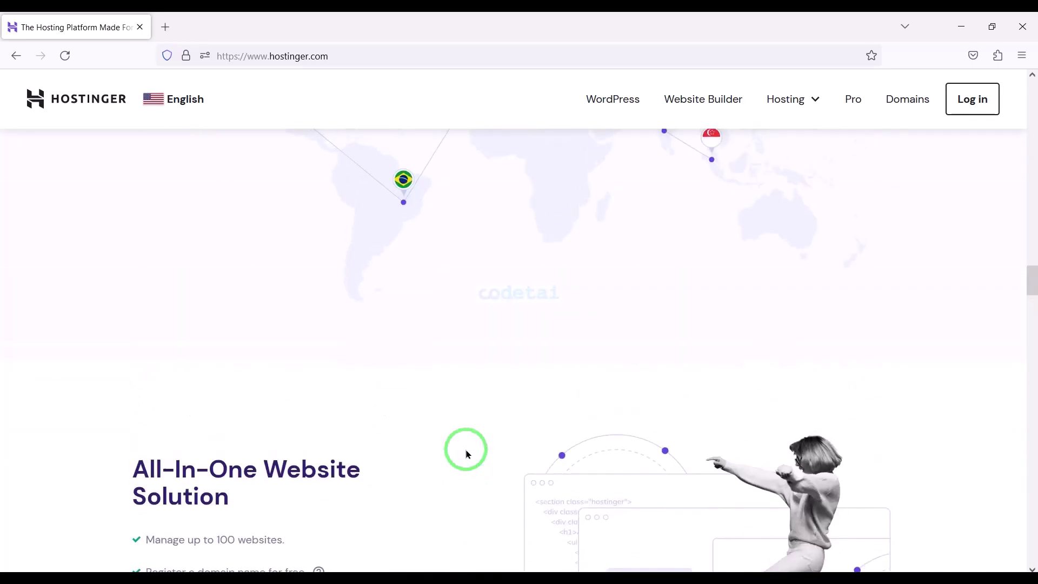
pyautogui.scroll(12, 468, 454)
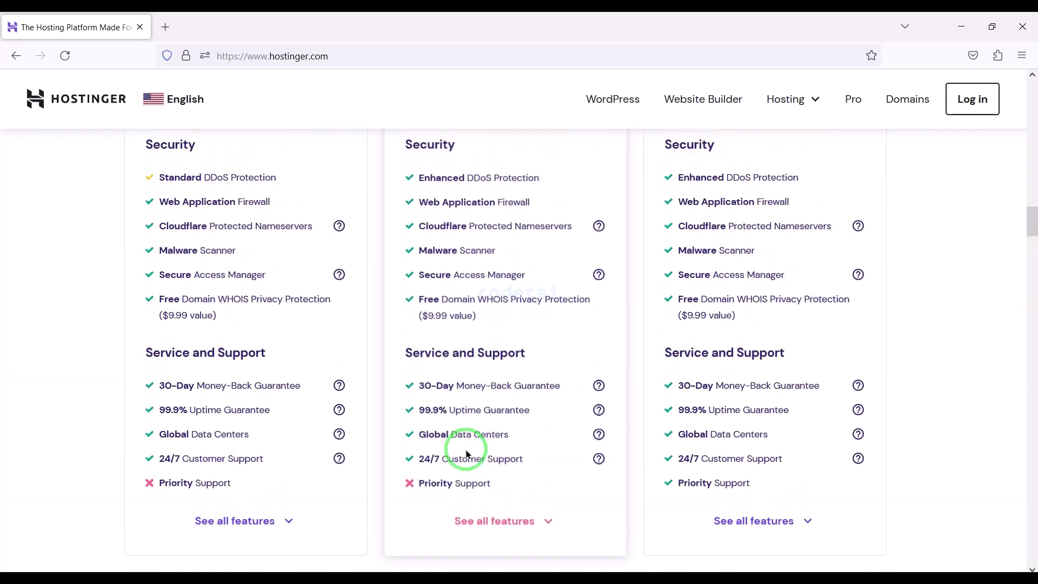
pyautogui.scroll(12, 468, 455)
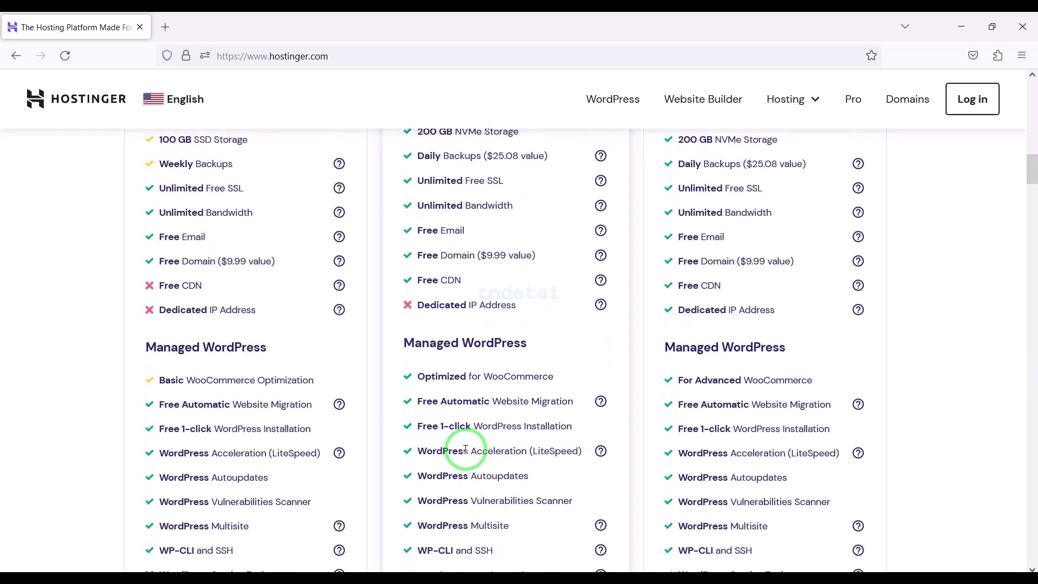
pyautogui.scroll(10, 466, 451)
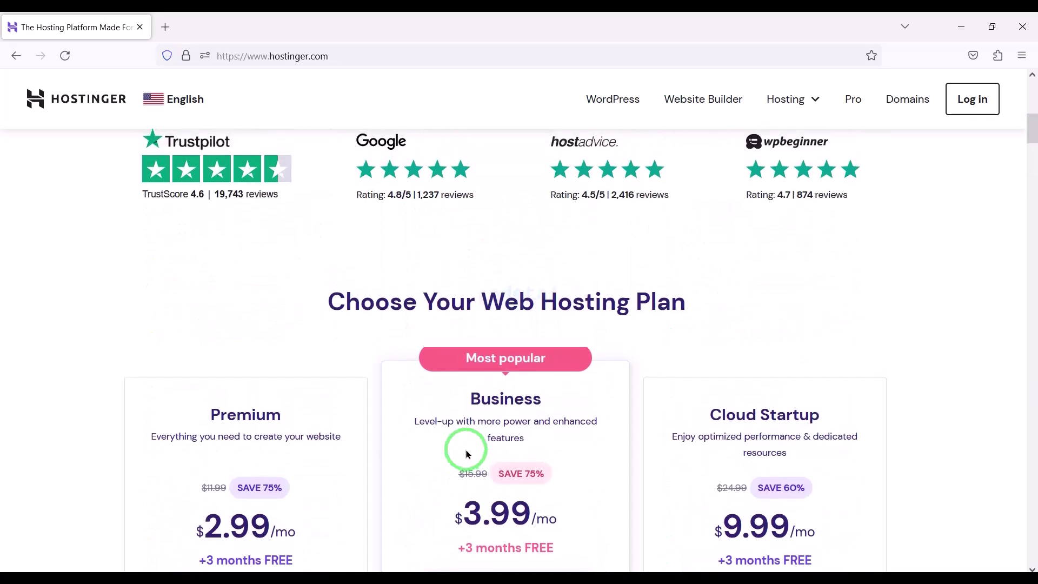
pyautogui.scroll(8, 468, 455)
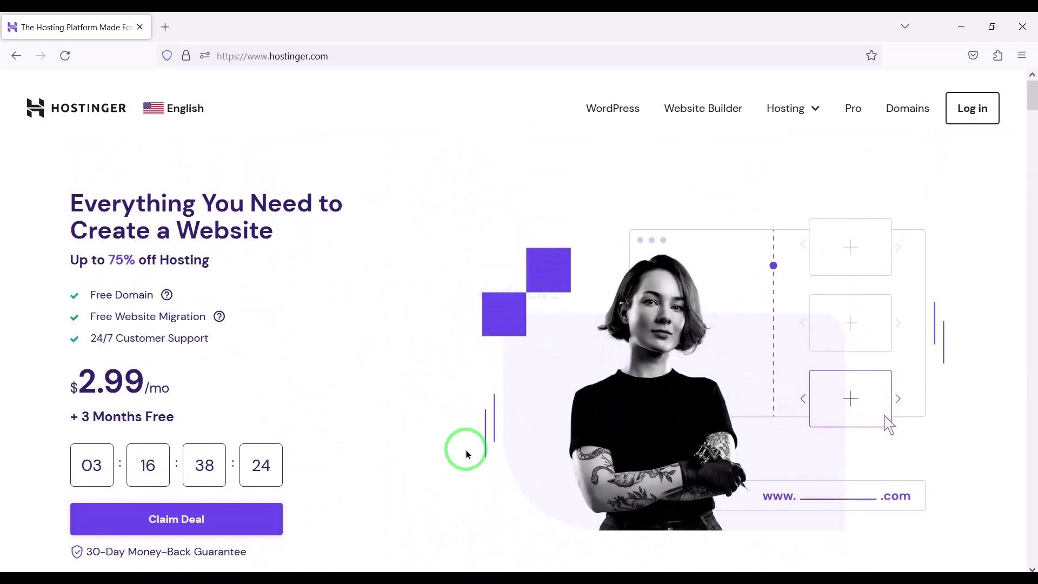
pyautogui.scroll(-1, 468, 454)
pyautogui.click(794, 100)
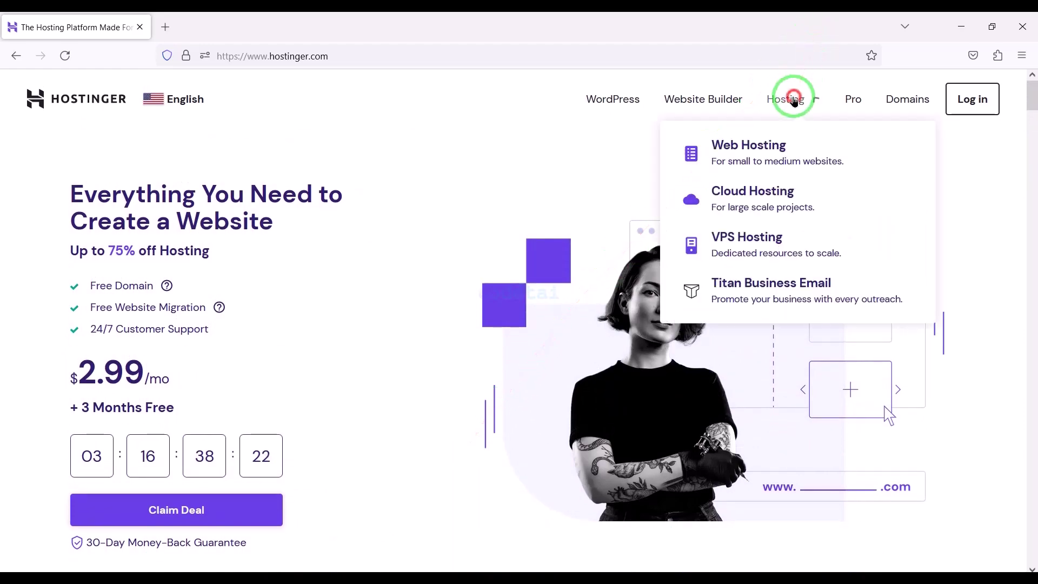
# Open Web Hosting plans and box the Free Domain and 30-Day Money-Back Guarantee rows
pyautogui.click(760, 162)
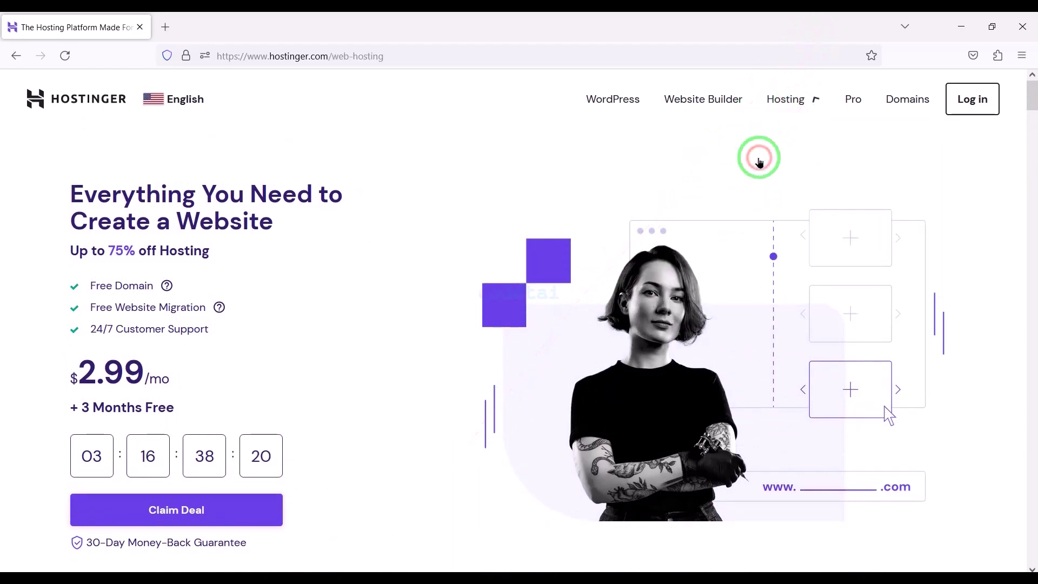
pyautogui.scroll(-15, 683, 371)
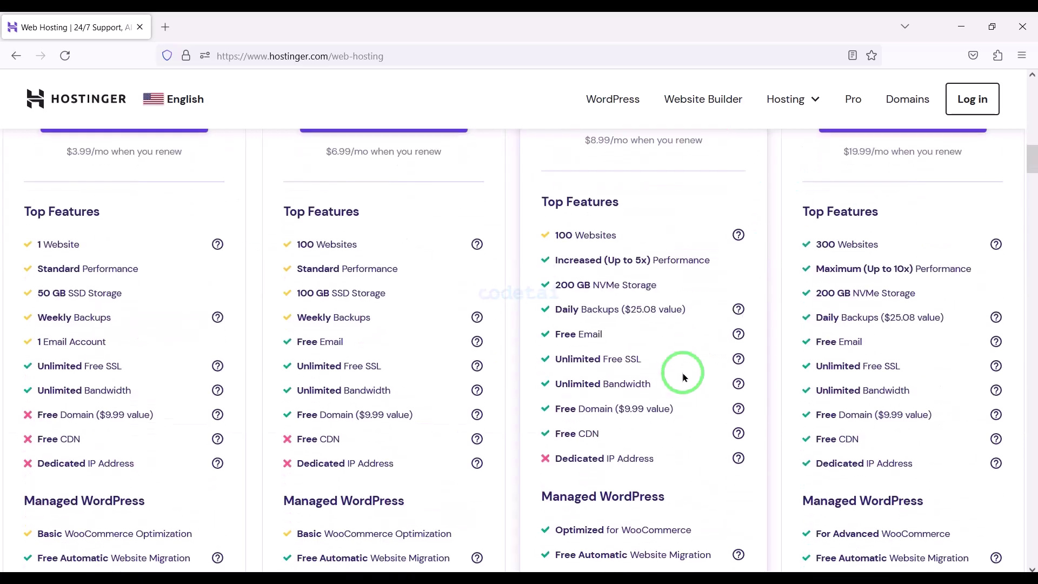
pyautogui.moveTo(373, 406)
pyautogui.mouseDown()
pyautogui.moveTo(494, 417)
pyautogui.moveTo(1010, 412)
pyautogui.mouseUp()
pyautogui.scroll(-15, 774, 464)
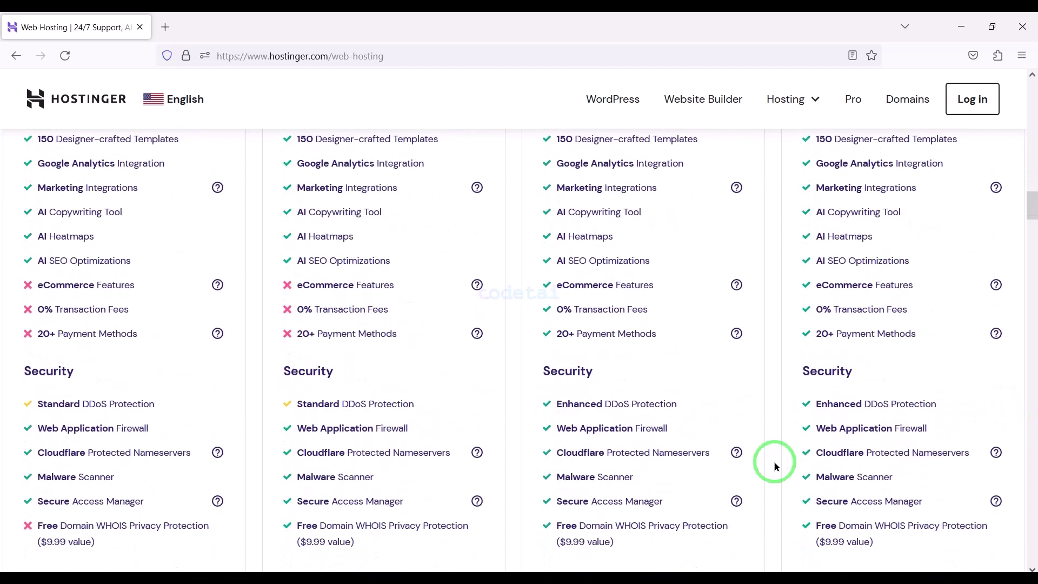
pyautogui.moveTo(737, 461); pyautogui.dragTo(162, 279)
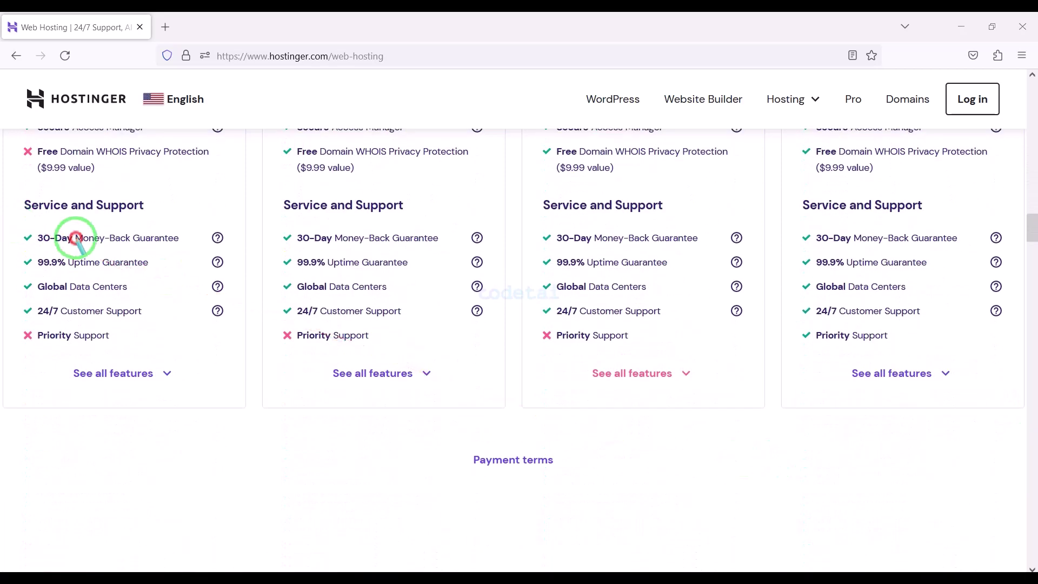
pyautogui.moveTo(14, 221)
pyautogui.mouseDown()
pyautogui.moveTo(249, 251)
pyautogui.moveTo(475, 237)
pyautogui.moveTo(497, 250)
pyautogui.mouseUp()
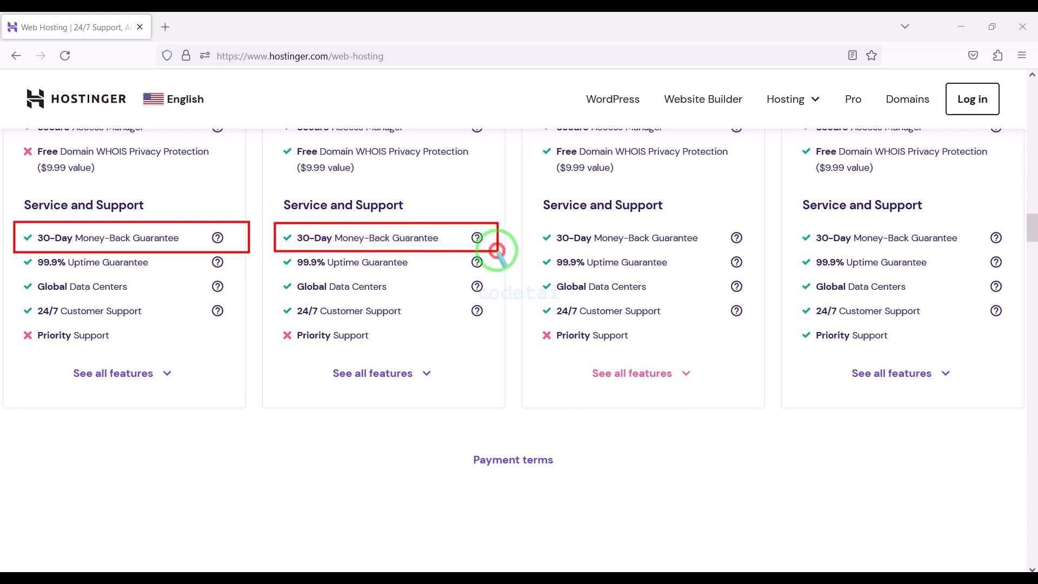
pyautogui.moveTo(537, 222)
pyautogui.mouseDown()
pyautogui.moveTo(758, 249)
pyautogui.moveTo(971, 239)
pyautogui.moveTo(1024, 249)
pyautogui.mouseUp()
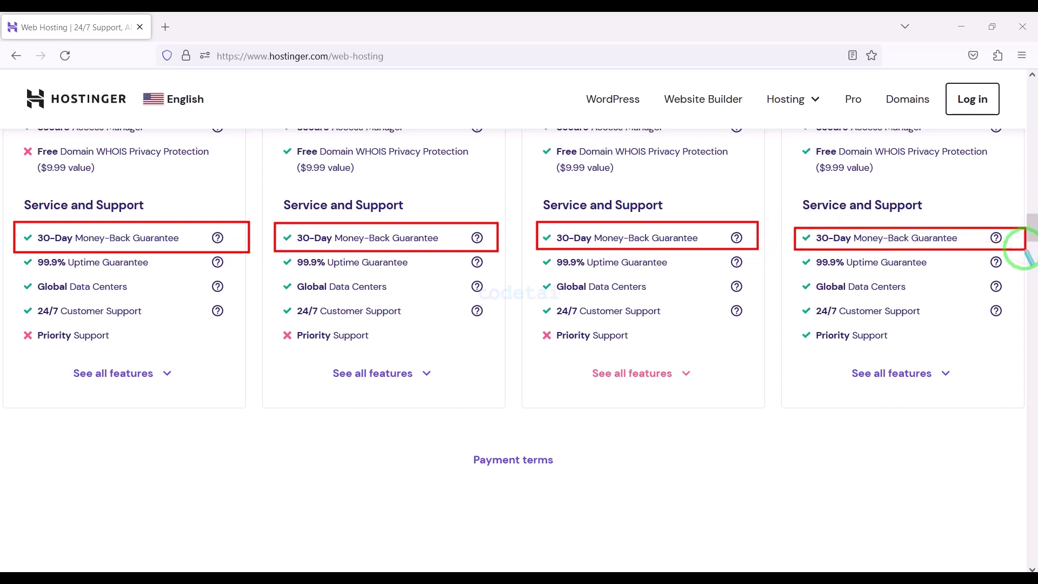
pyautogui.press('Escape')
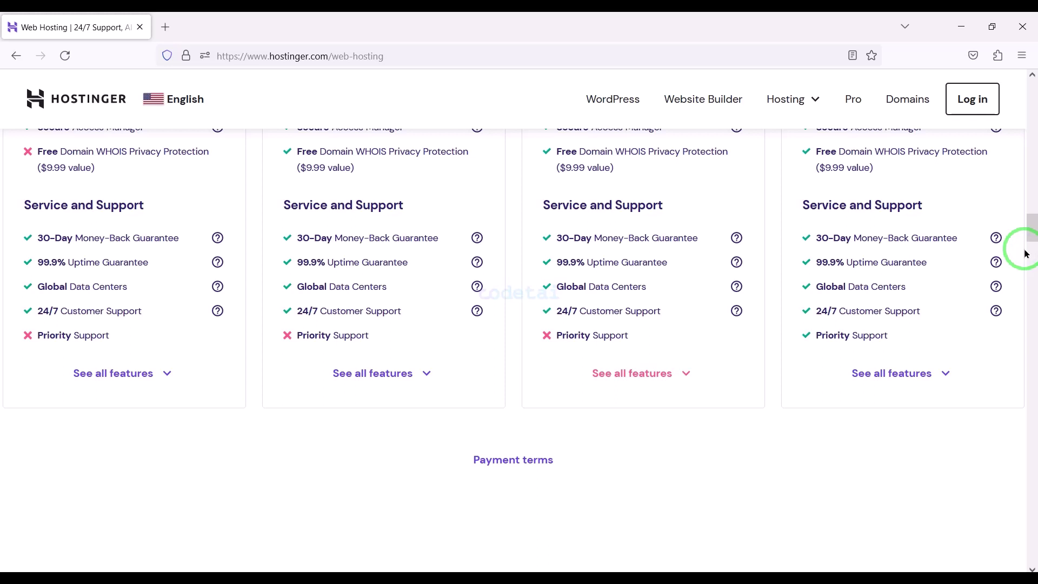
# Box 24/7 Customer Support in all four hosting plans
pyautogui.moveTo(10, 299); pyautogui.dragTo(221, 324)
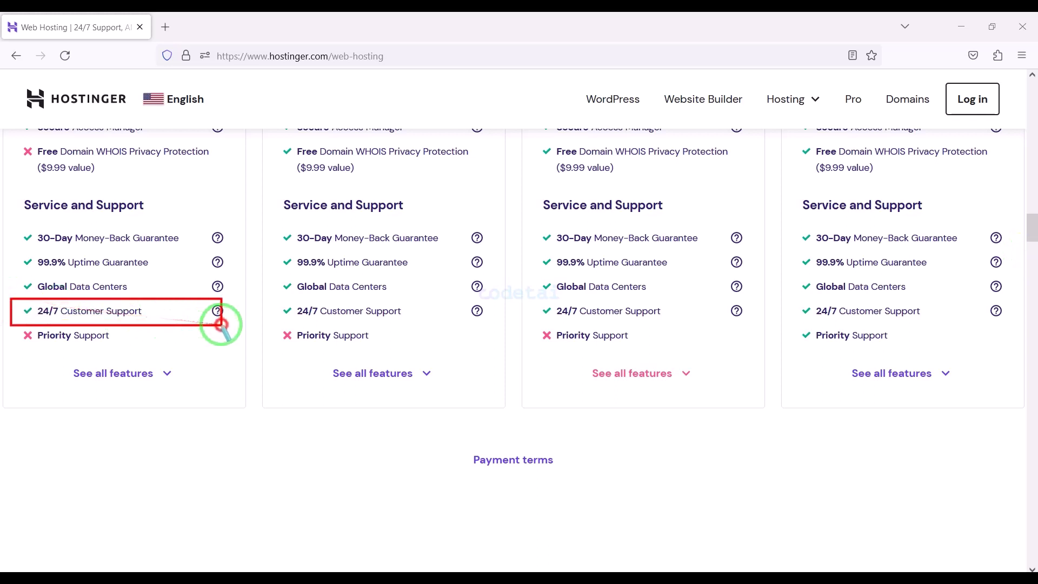
pyautogui.moveTo(379, 304)
pyautogui.mouseDown()
pyautogui.moveTo(482, 308)
pyautogui.moveTo(490, 322)
pyautogui.mouseUp()
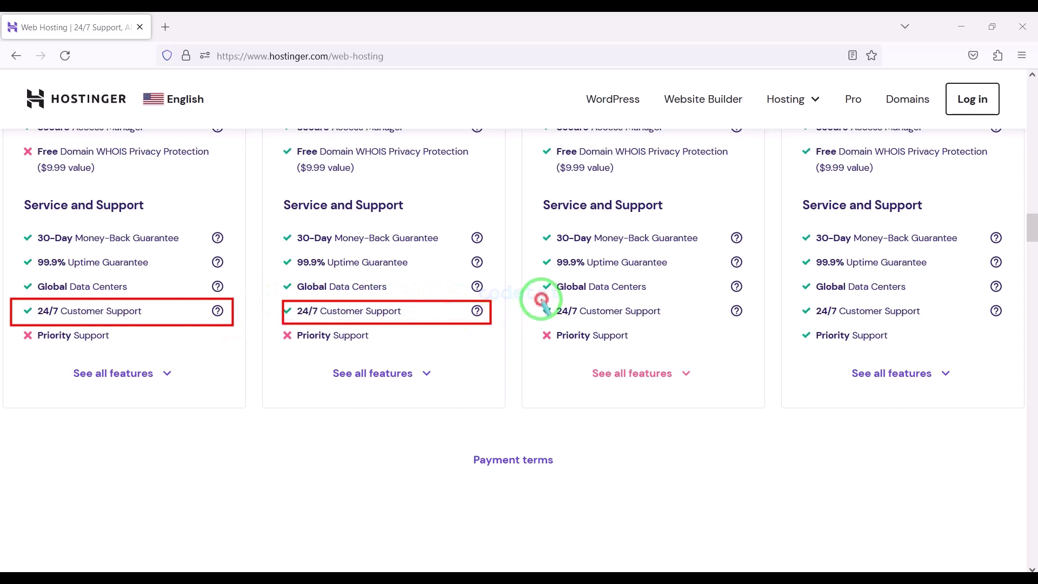
pyautogui.moveTo(542, 299); pyautogui.dragTo(747, 326)
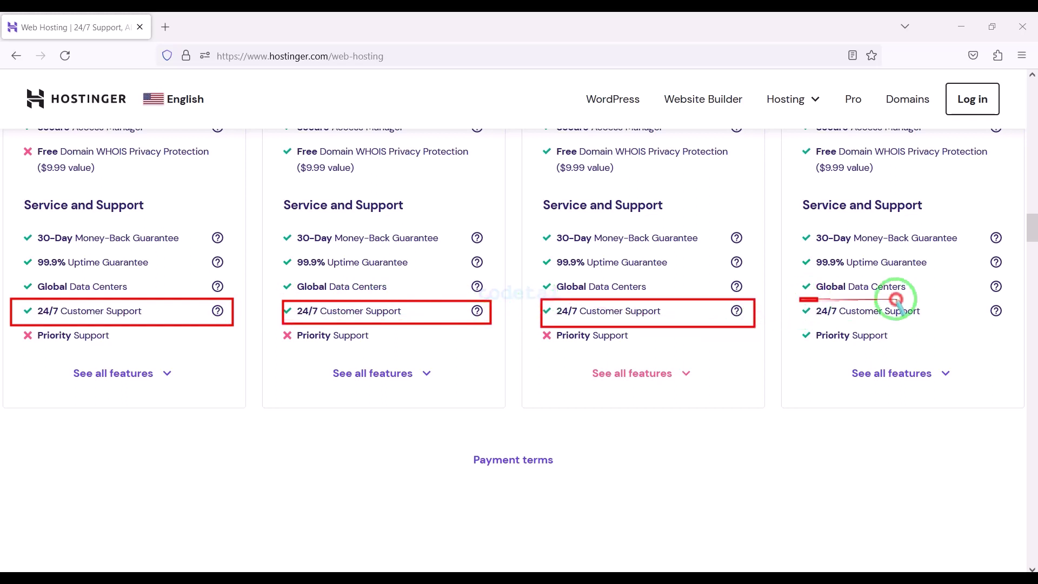
pyautogui.moveTo(896, 299); pyautogui.dragTo(1010, 323)
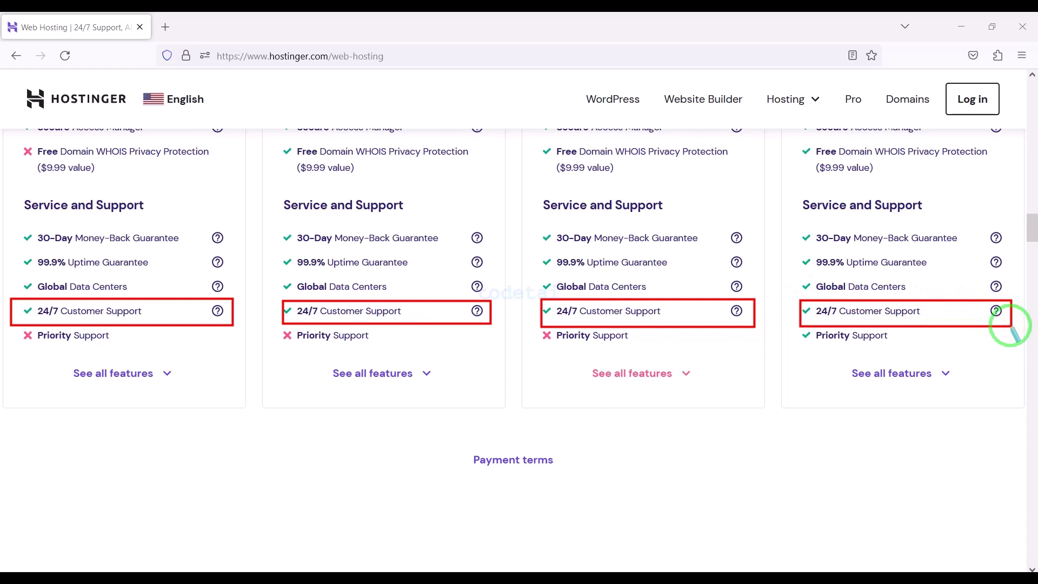
pyautogui.press('Escape')
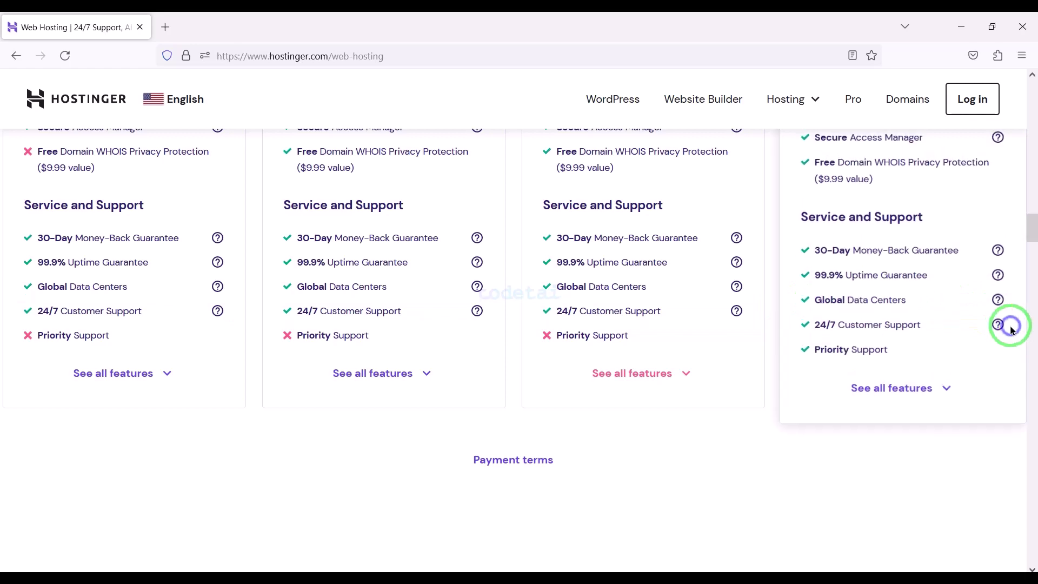
# Scroll back up to the hosting plan cards
pyautogui.scroll(10, 406, 346)
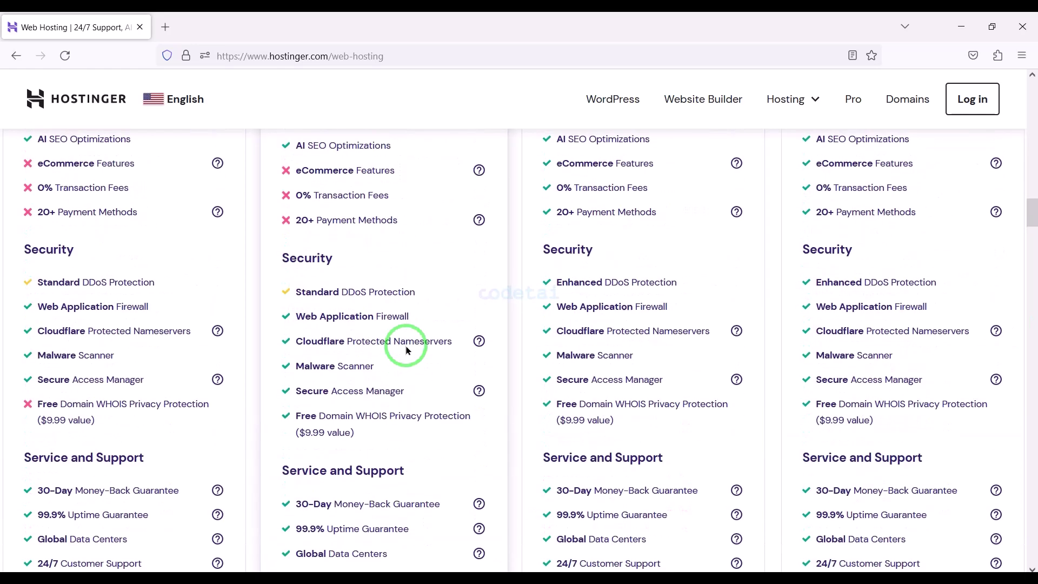
pyautogui.scroll(12, 406, 345)
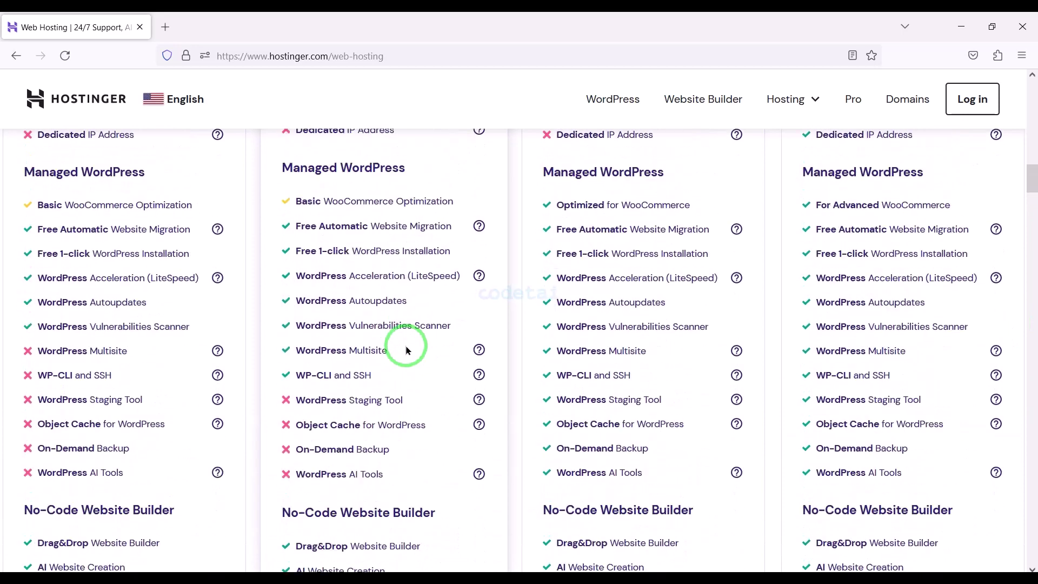
pyautogui.scroll(6, 405, 348)
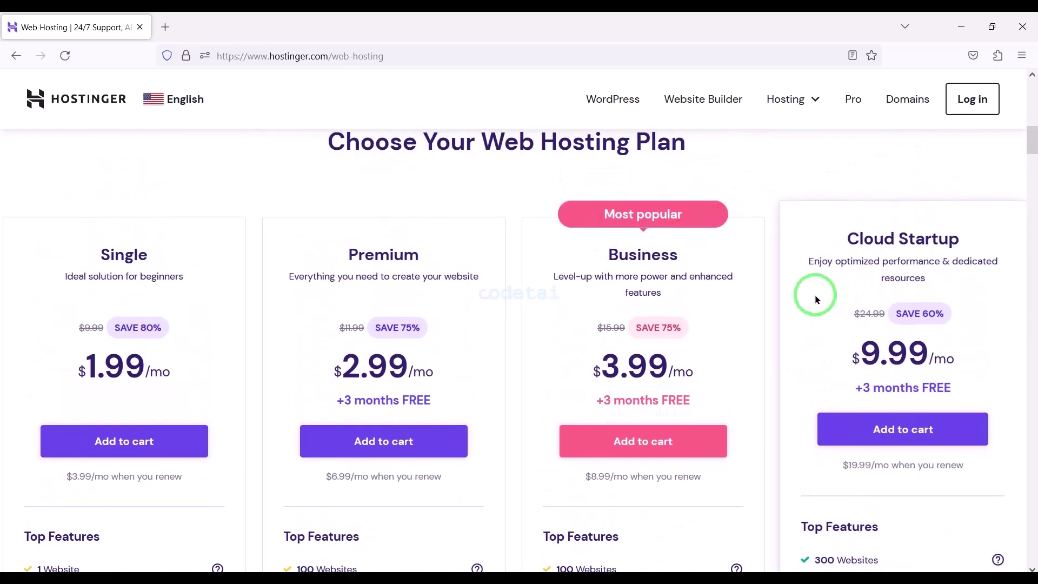
pyautogui.scroll(-2, 814, 297)
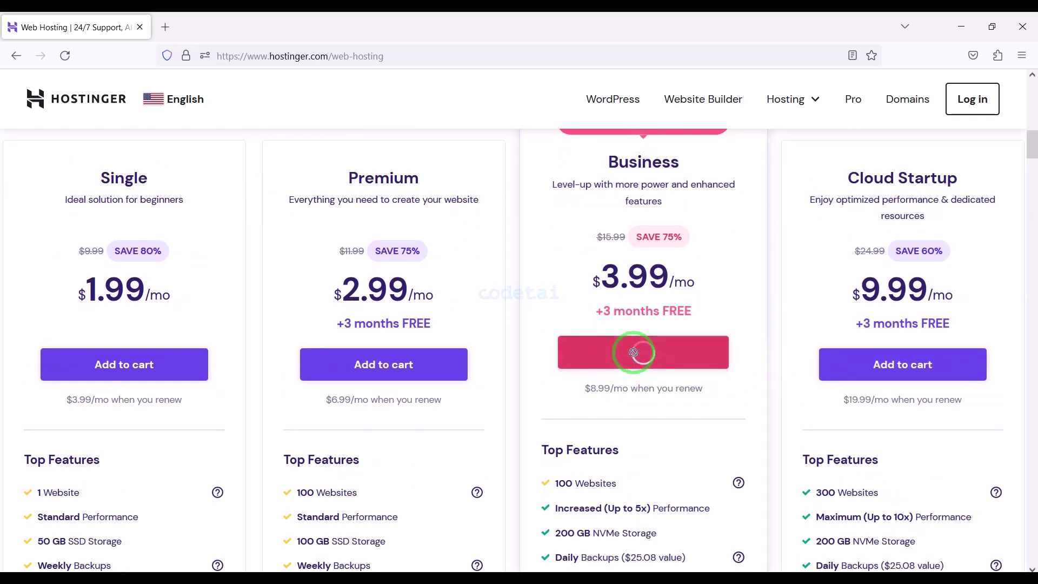
pyautogui.scroll(-3, 631, 348)
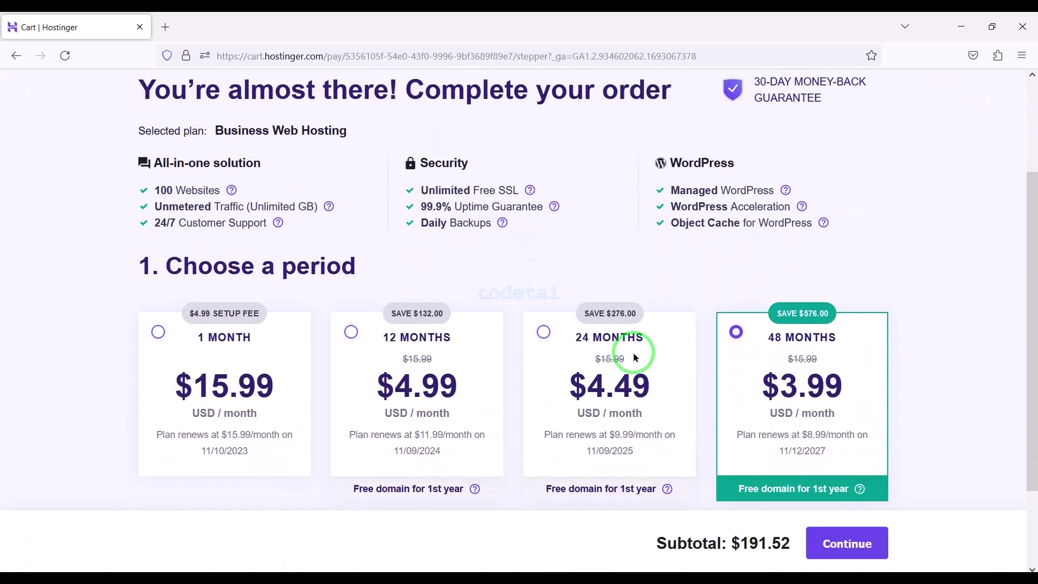
# Choose the 12-month Business plan billing ($59.88 subtotal) and continue to account creation
pyautogui.click(344, 341)
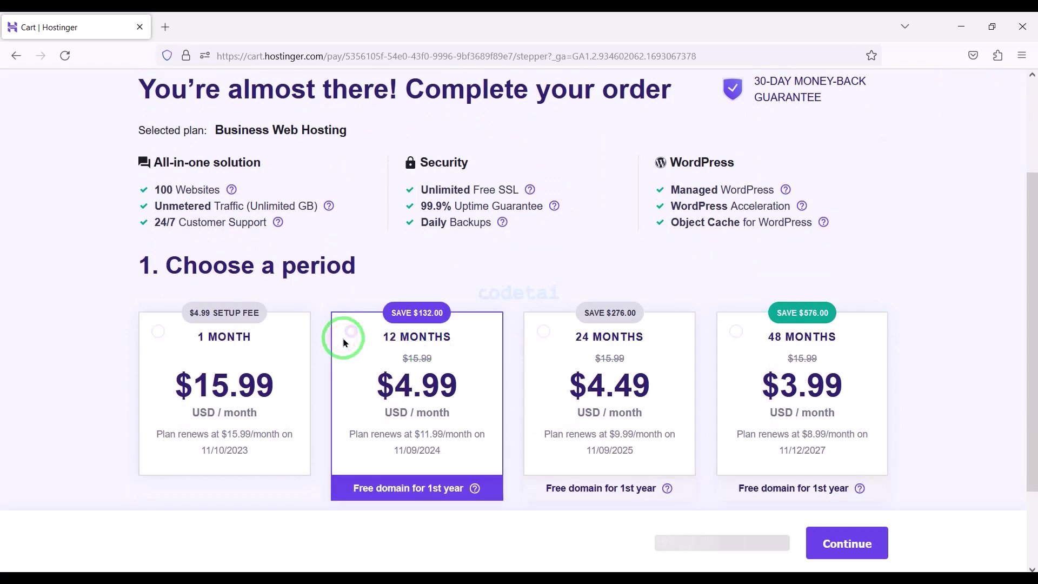
pyautogui.scroll(-2, 506, 437)
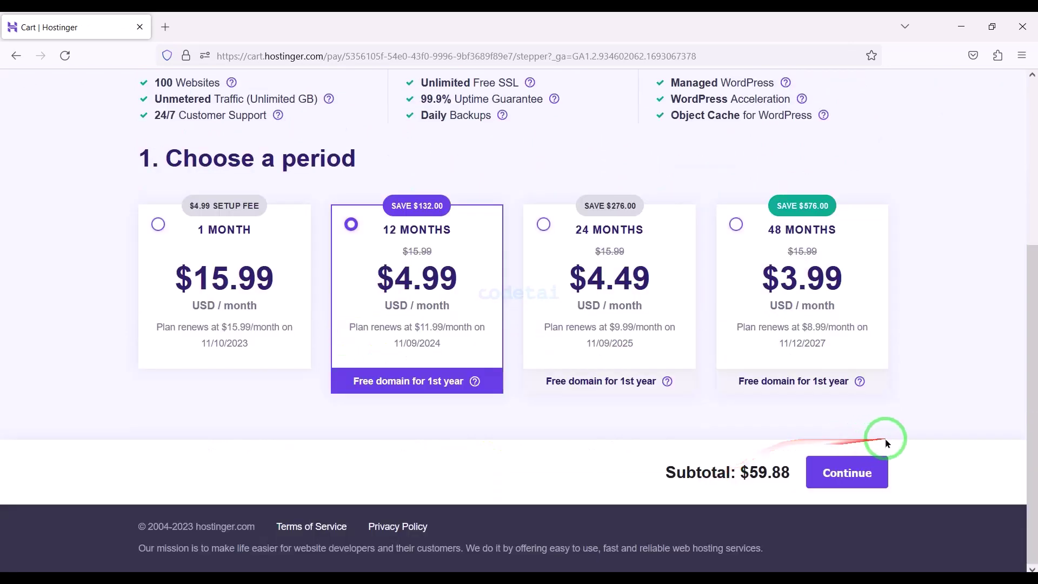
pyautogui.click(857, 472)
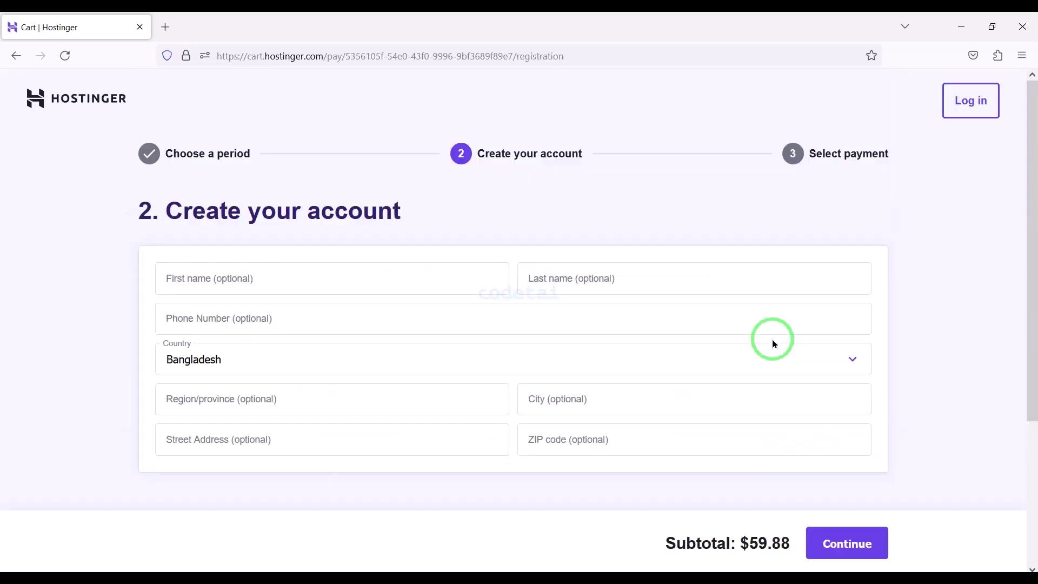
# Sign up with Google and pick the Google account to use
pyautogui.scroll(-2, 774, 340)
pyautogui.scroll(1, 773, 341)
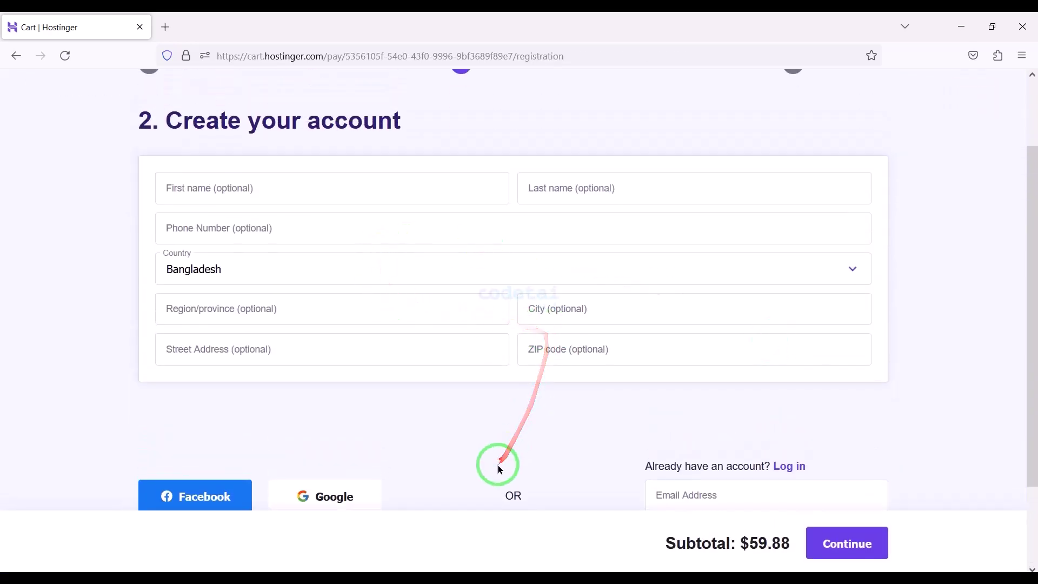
pyautogui.scroll(-2, 501, 469)
pyautogui.click(320, 390)
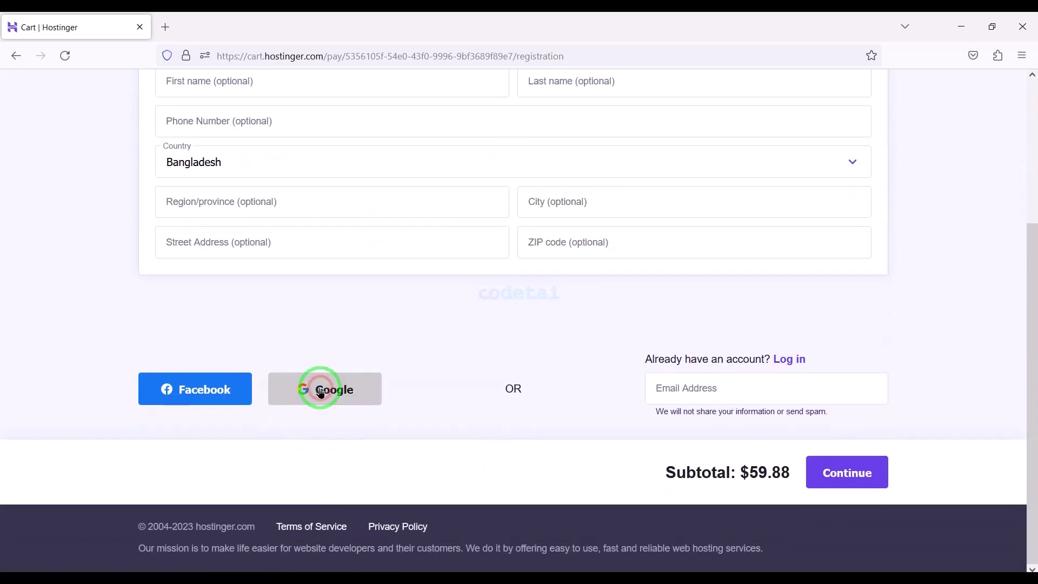
pyautogui.click(485, 292)
# Enter the Google account password and finish signing in to reach the $59.88 checkout
pyautogui.click(456, 301)
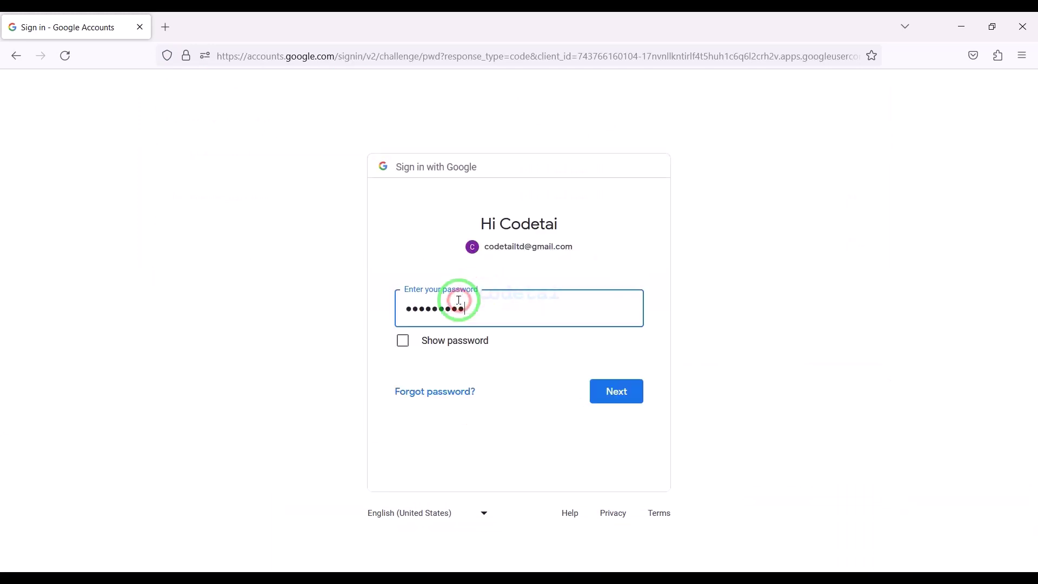
pyautogui.click(627, 398)
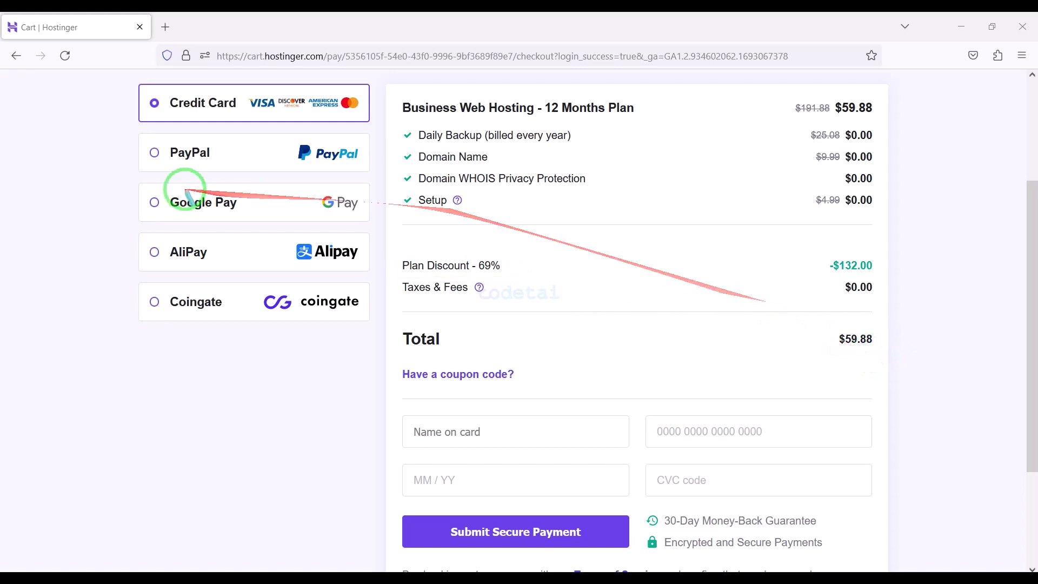
# Outline the Credit Card option and its card detail fields, then clear the annotations
pyautogui.moveTo(129, 75); pyautogui.dragTo(367, 128)
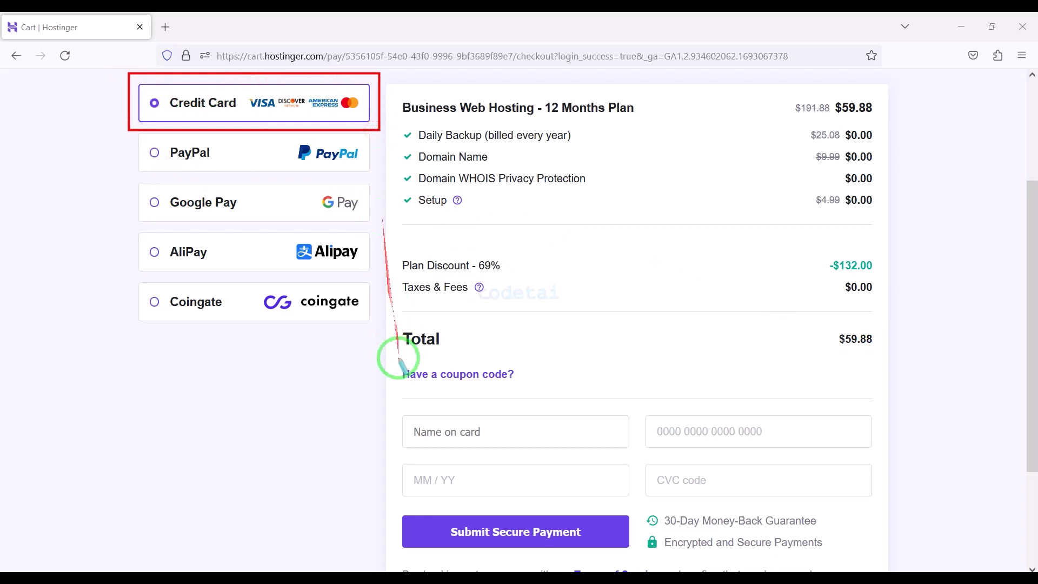
pyautogui.moveTo(397, 404)
pyautogui.mouseDown()
pyautogui.moveTo(665, 521)
pyautogui.moveTo(883, 499)
pyautogui.moveTo(725, 537)
pyautogui.moveTo(427, 524)
pyautogui.moveTo(612, 531)
pyautogui.moveTo(631, 547)
pyautogui.mouseUp()
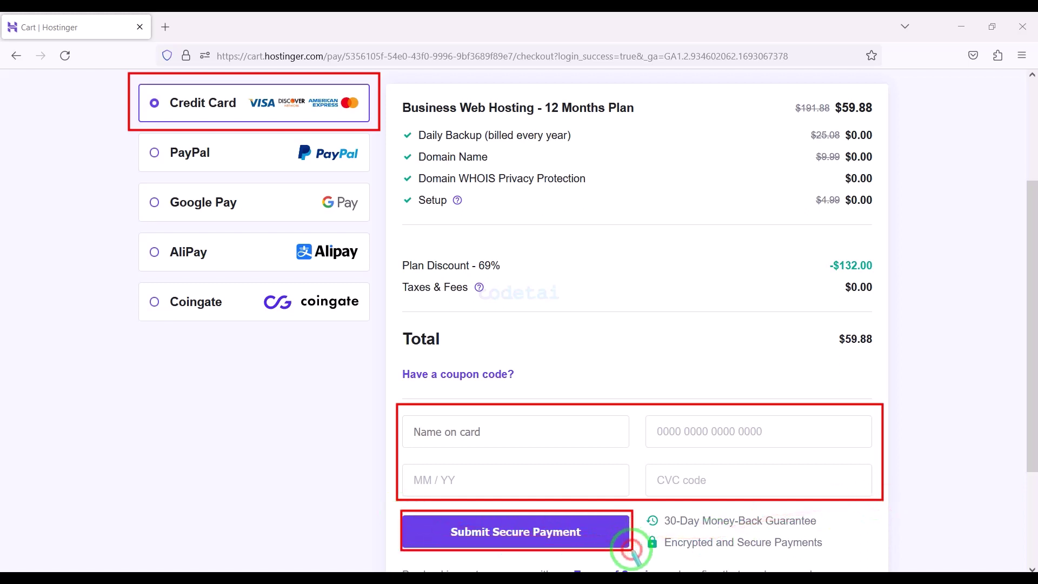
pyautogui.press('e')
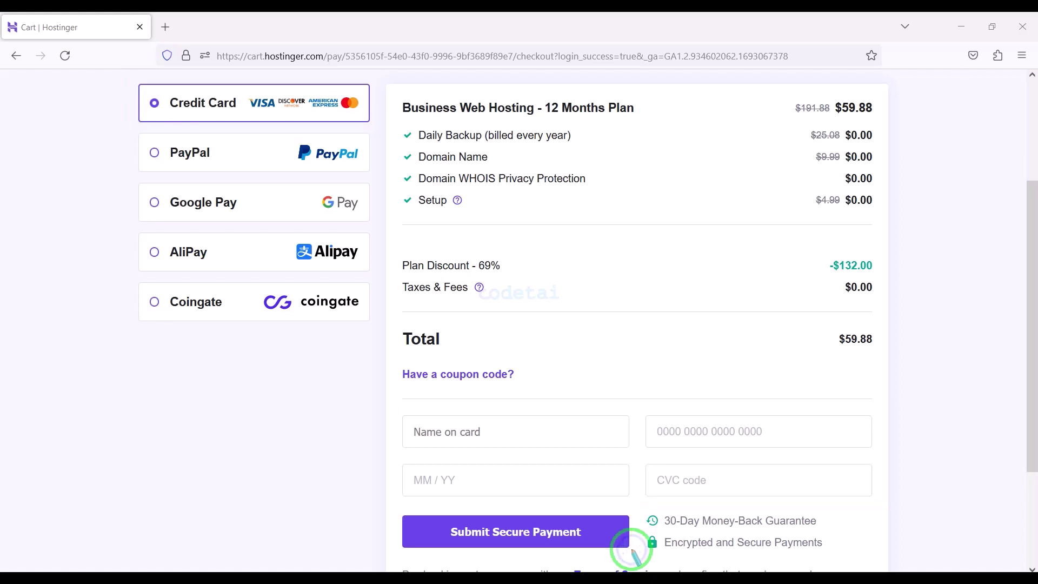
# Outline the PayPal, Google Pay, AliPay and Coingate payment options, then clear the annotations
pyautogui.moveTo(130, 128); pyautogui.dragTo(371, 179)
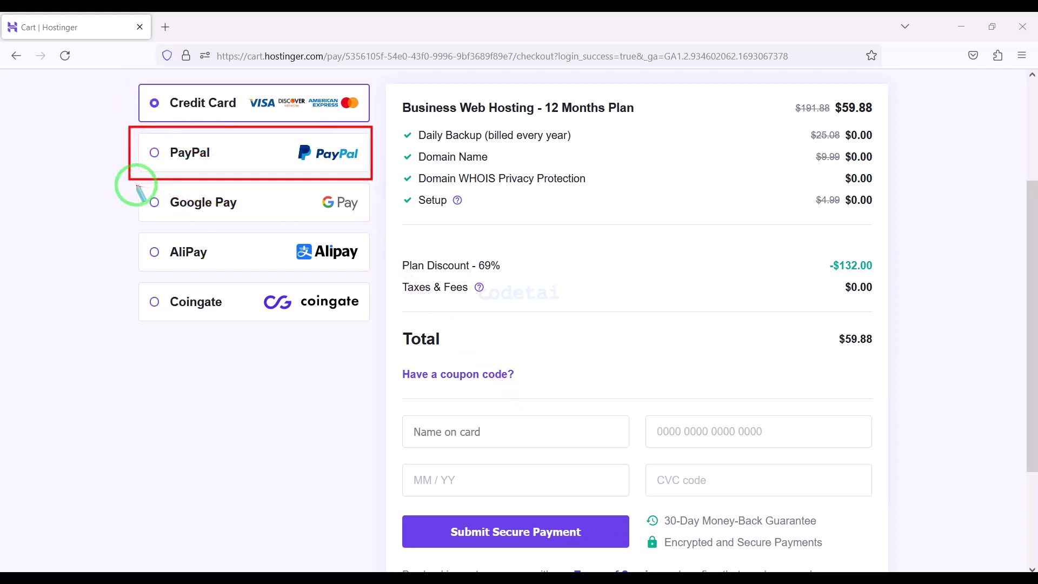
pyautogui.moveTo(135, 183)
pyautogui.mouseDown()
pyautogui.moveTo(303, 230)
pyautogui.moveTo(375, 277)
pyautogui.mouseUp()
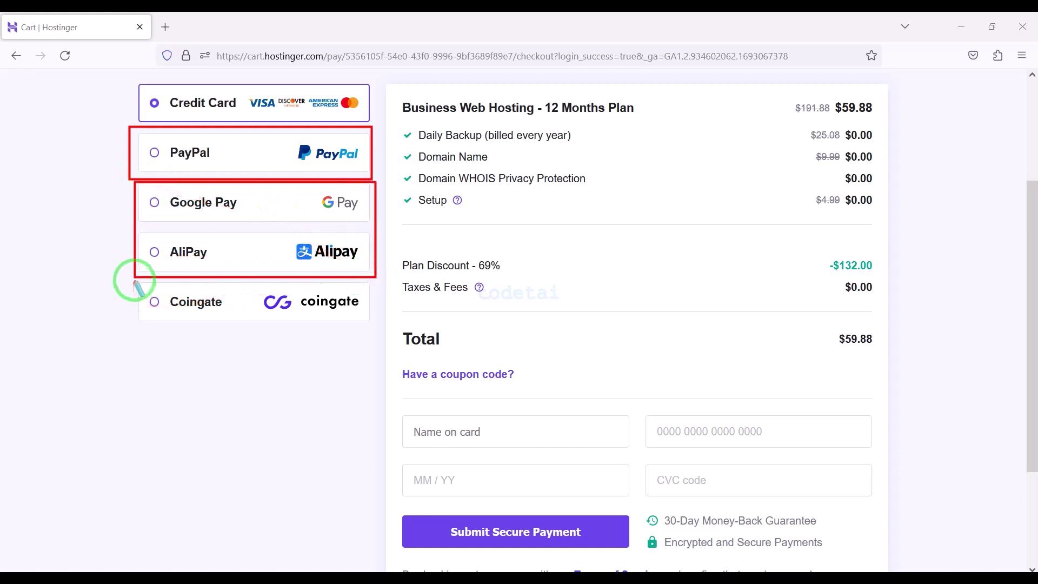
pyautogui.moveTo(136, 283)
pyautogui.mouseDown()
pyautogui.moveTo(371, 313)
pyautogui.moveTo(373, 324)
pyautogui.mouseUp()
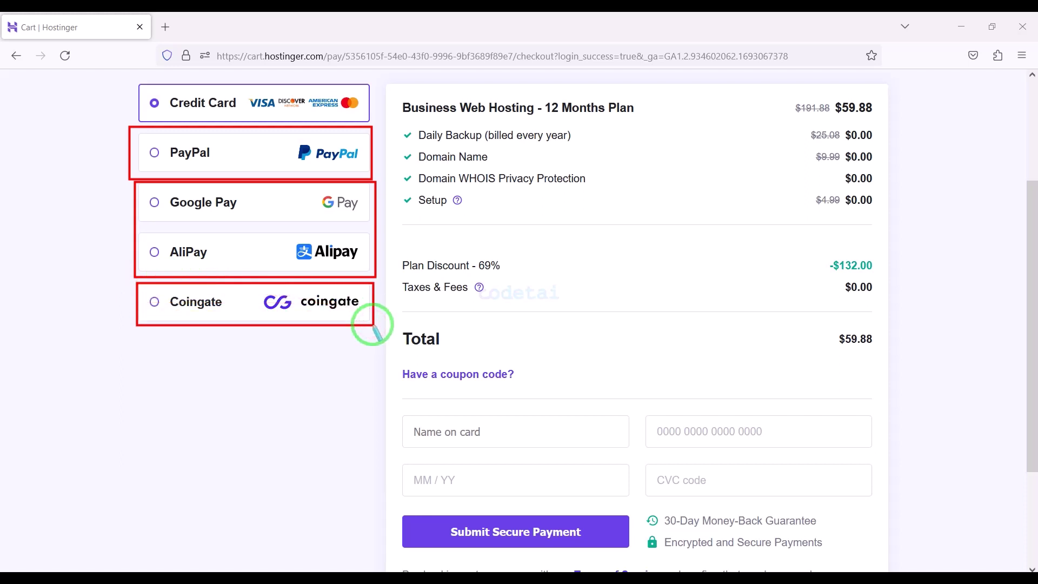
pyautogui.press('Escape')
pyautogui.scroll(-3, 547, 519)
pyautogui.scroll(6, 547, 517)
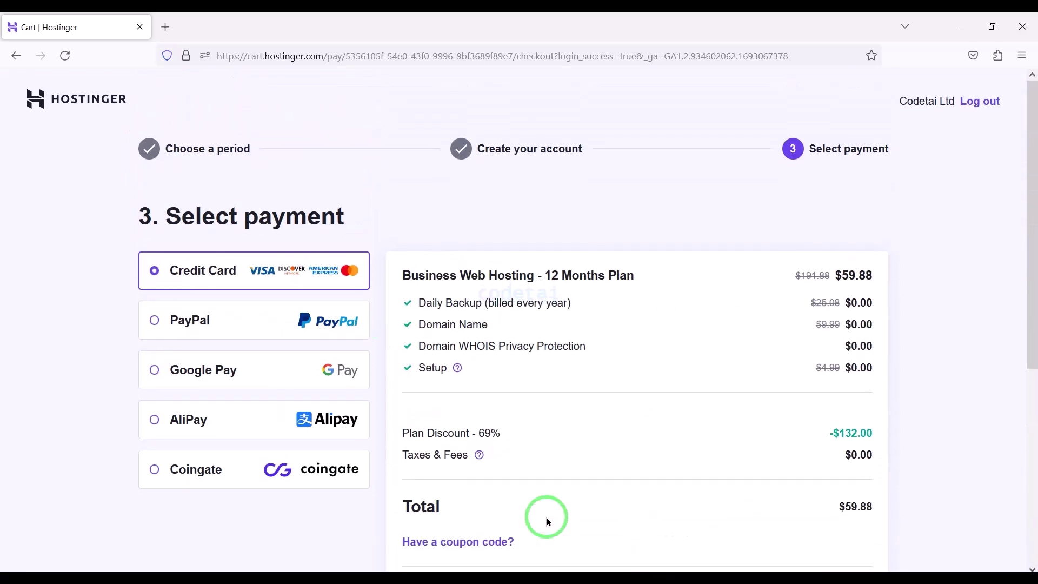
pyautogui.scroll(-1, 546, 521)
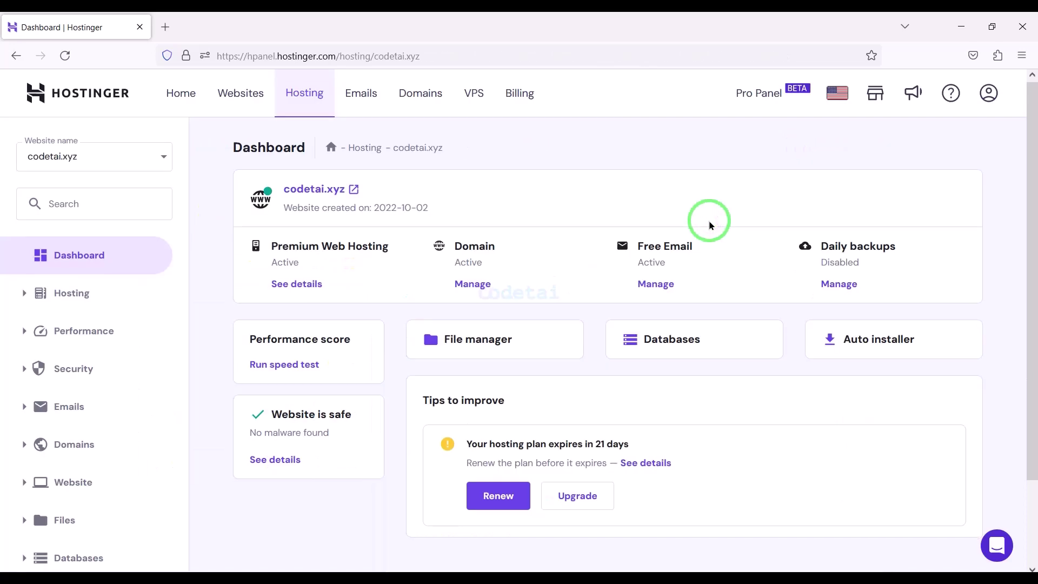
pyautogui.scroll(-2, 709, 220)
# Switch codetai.xyz from PHP 7.3 to PHP 8.1 in PHP Configuration and return to the dashboard
pyautogui.scroll(2, 709, 220)
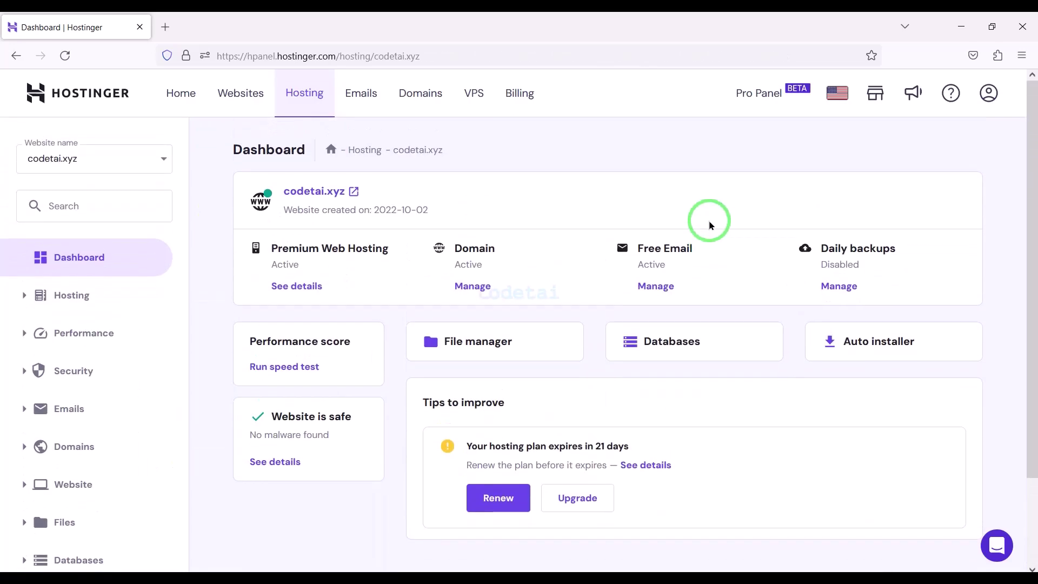
pyautogui.scroll(-2, 709, 220)
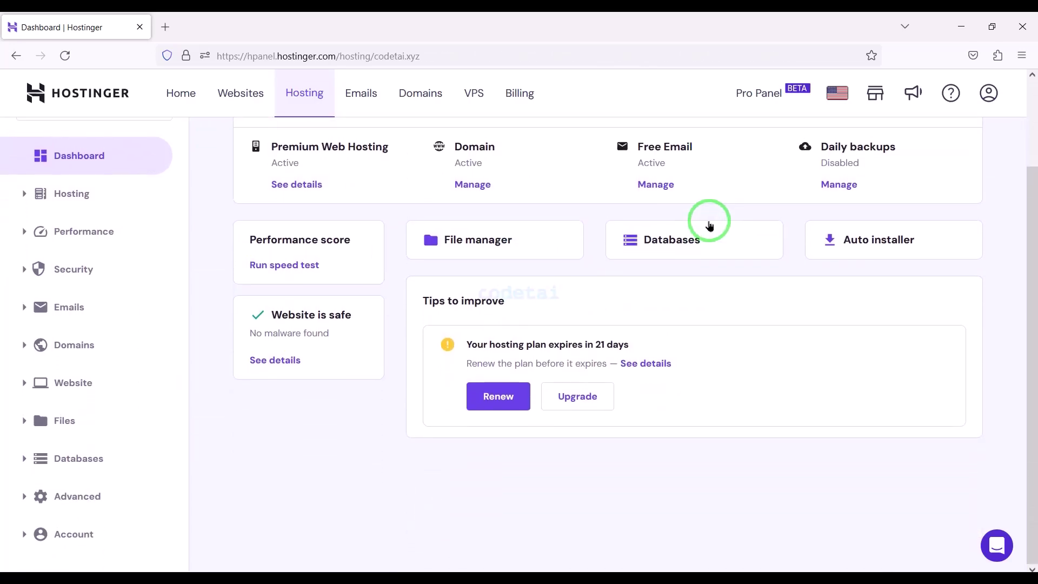
pyautogui.click(106, 496)
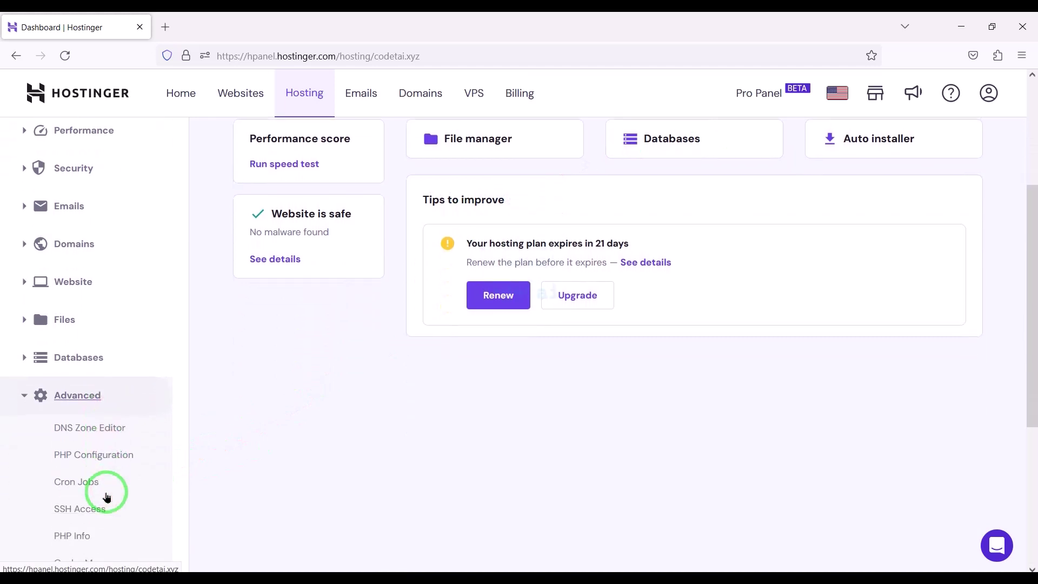
pyautogui.click(116, 453)
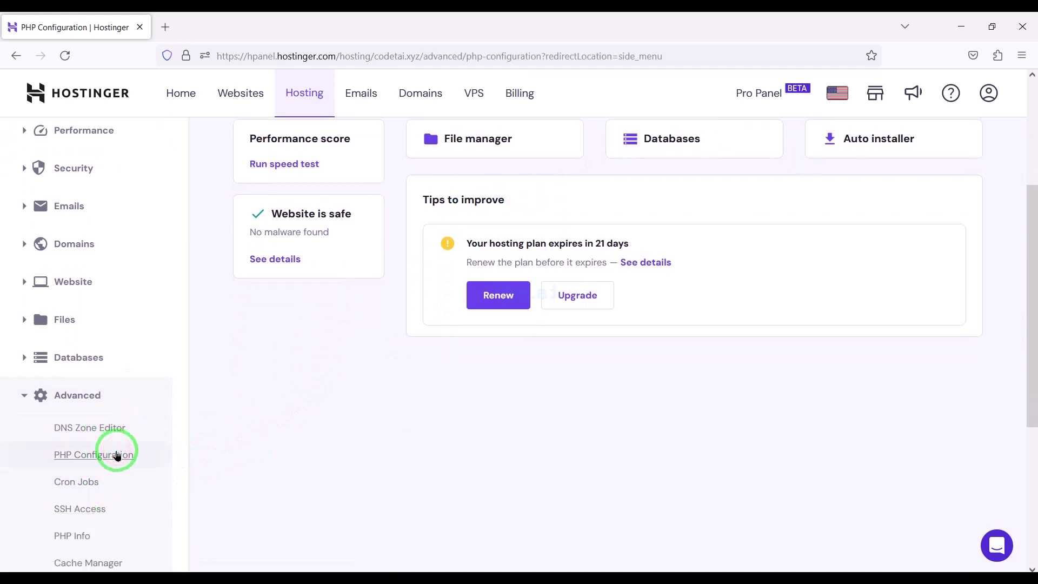
pyautogui.scroll(-2, 372, 520)
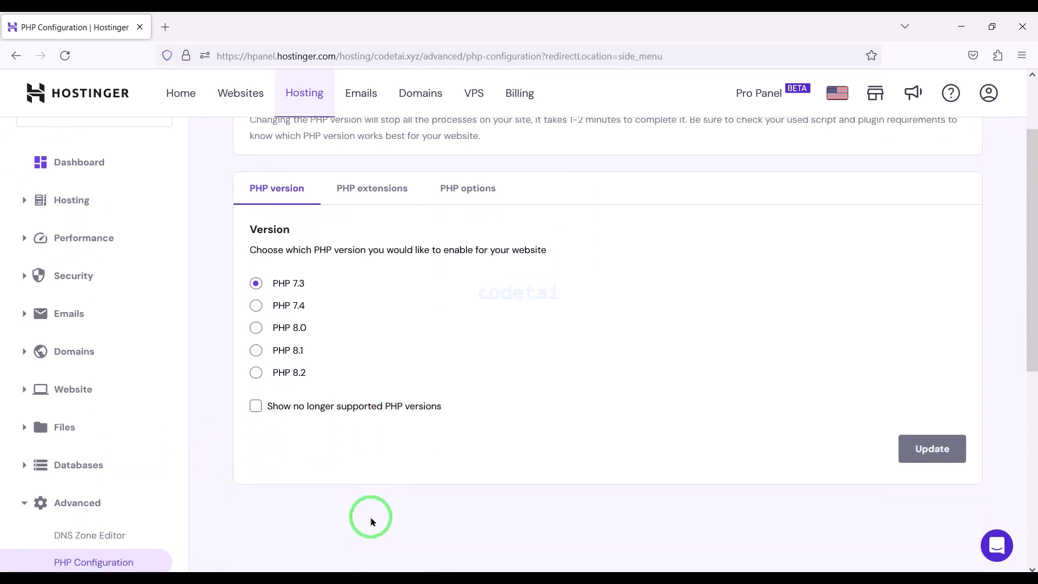
pyautogui.click(256, 352)
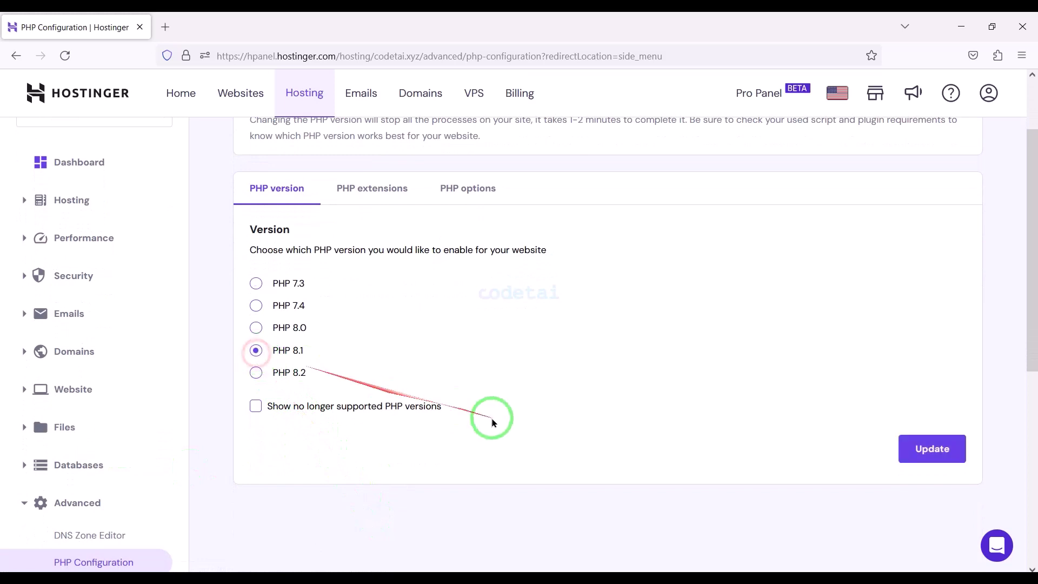
pyautogui.click(926, 456)
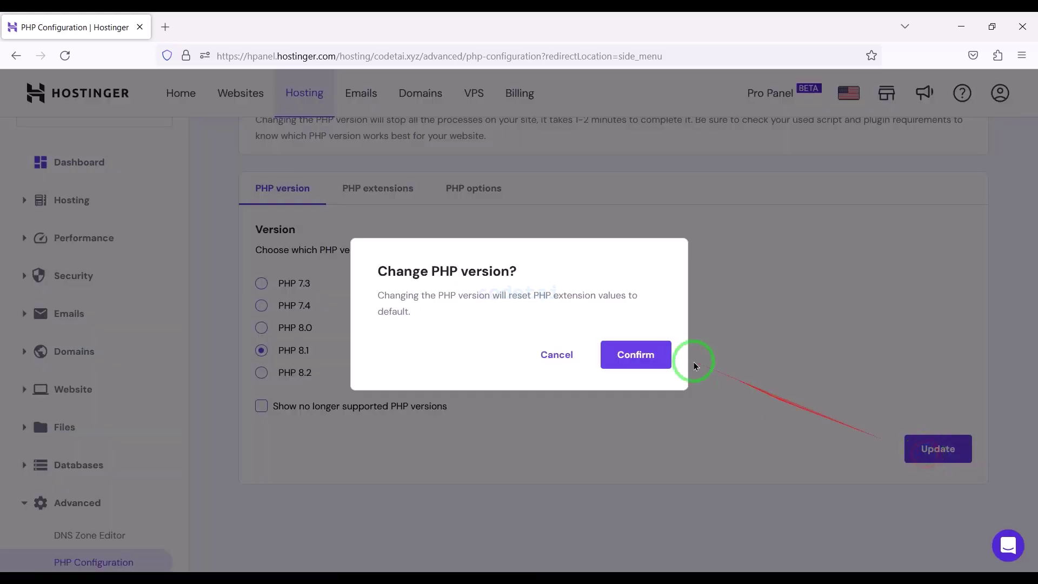
pyautogui.click(652, 353)
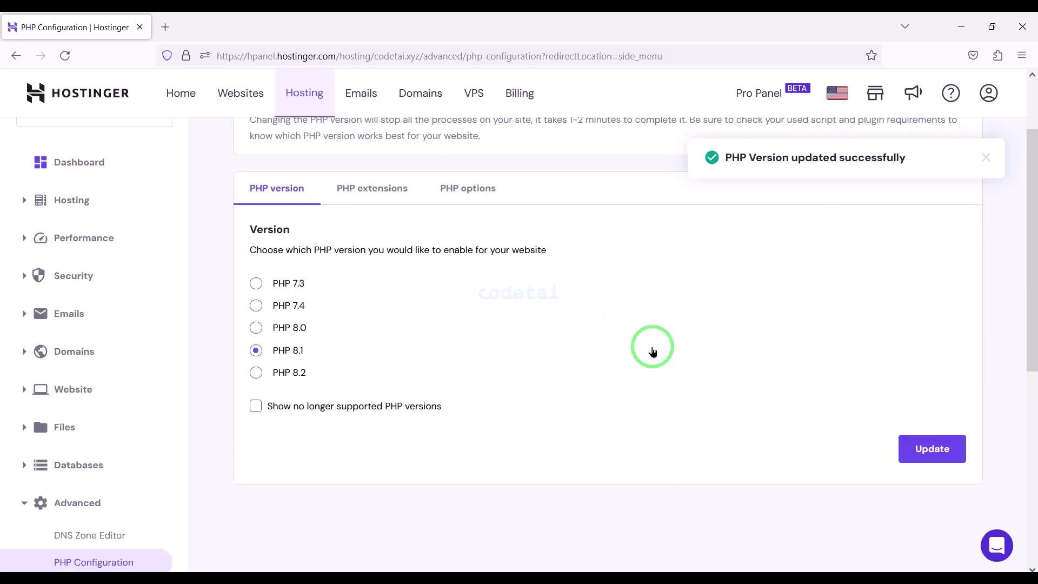
pyautogui.scroll(2, 652, 352)
pyautogui.click(96, 258)
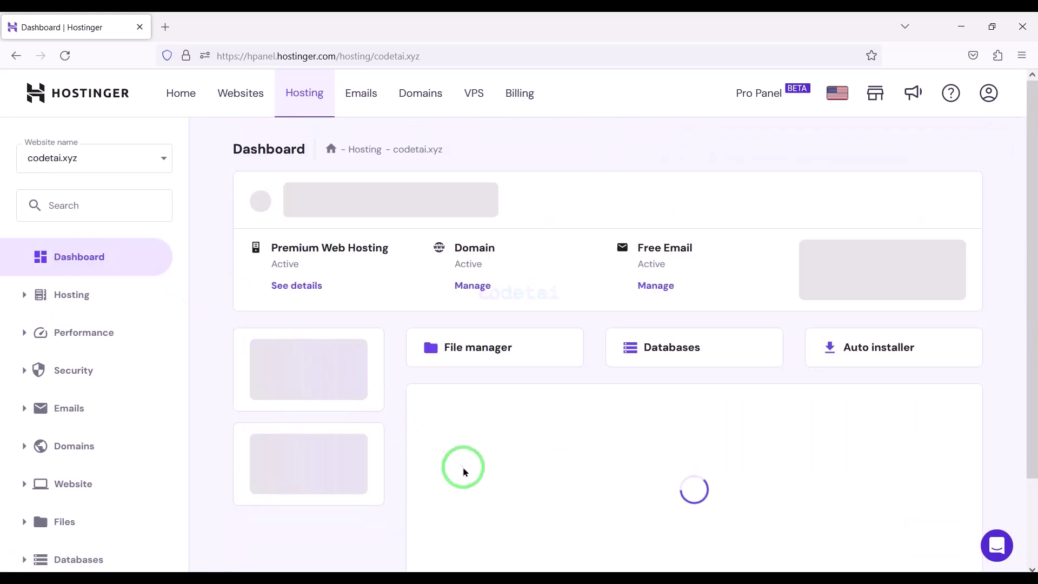
# Open the File Manager in a new tab and enter the empty public_html folder
pyautogui.scroll(-1, 464, 472)
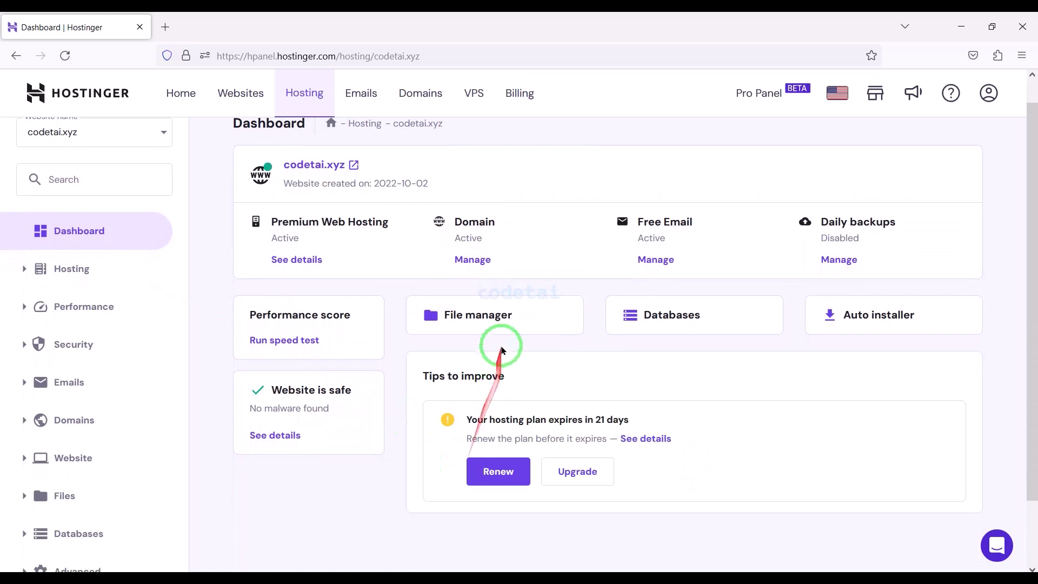
pyautogui.click(493, 324)
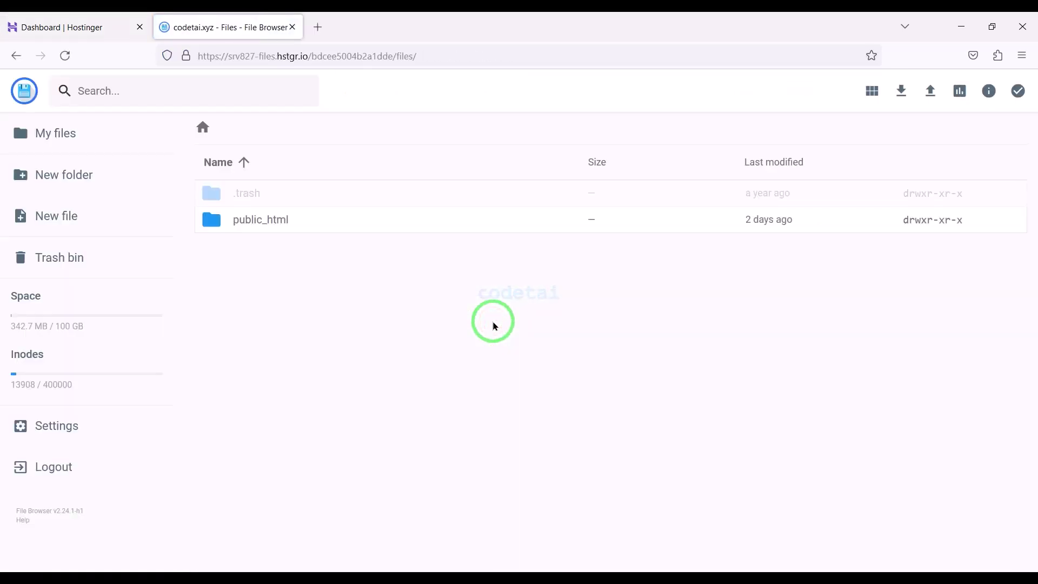
pyautogui.doubleClick(362, 232)
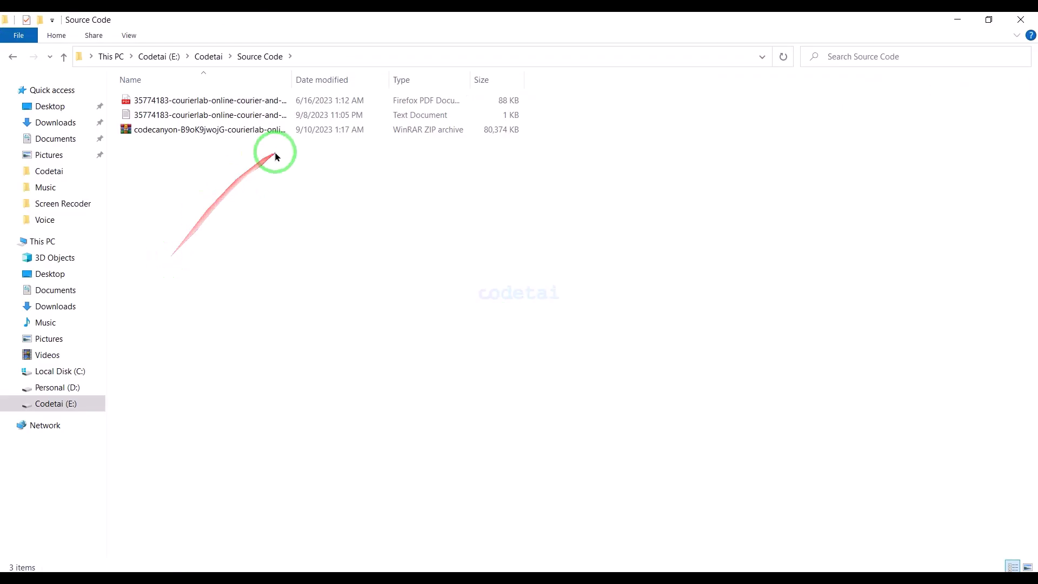
# Extract the CourierLab codecanyon zip into its own folder and open it
pyautogui.click(290, 132)
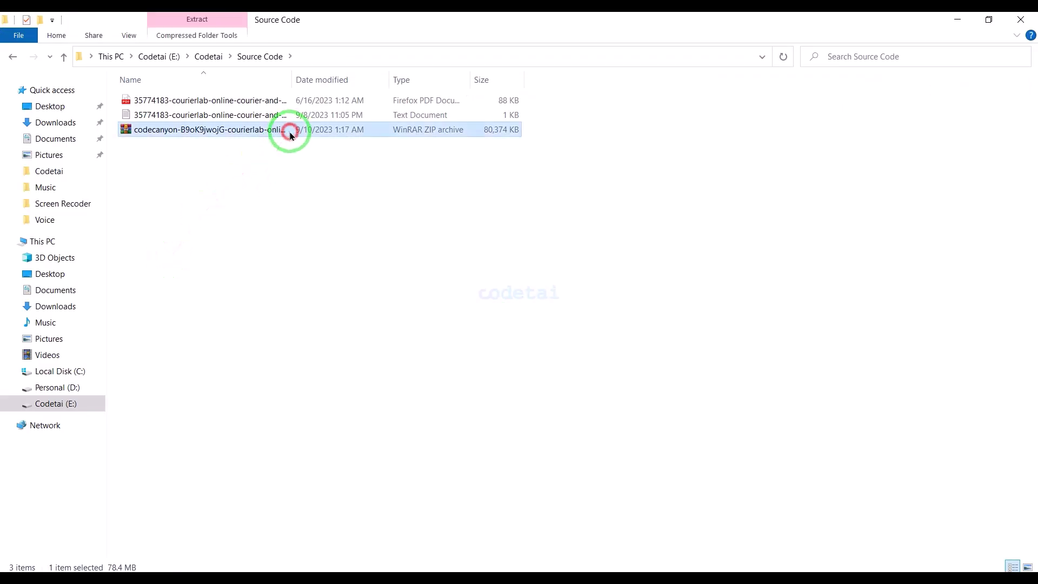
pyautogui.rightClick(291, 134)
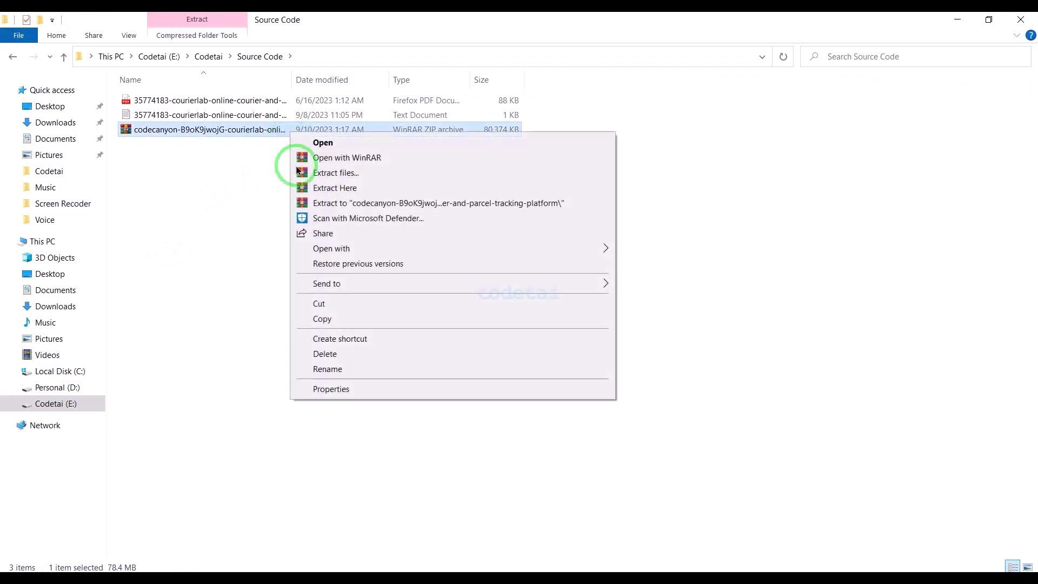
pyautogui.click(348, 204)
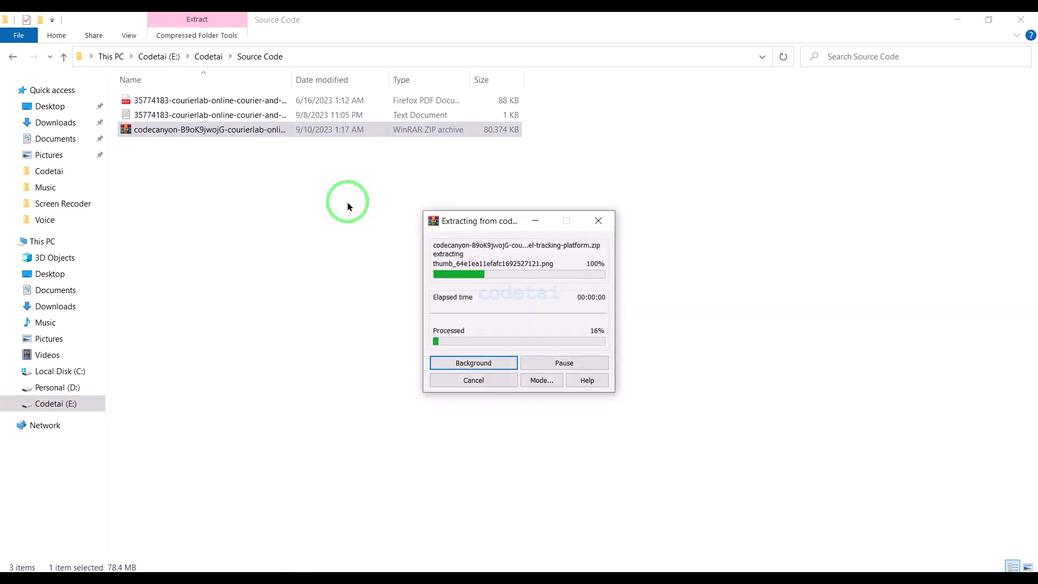
pyautogui.doubleClick(262, 100)
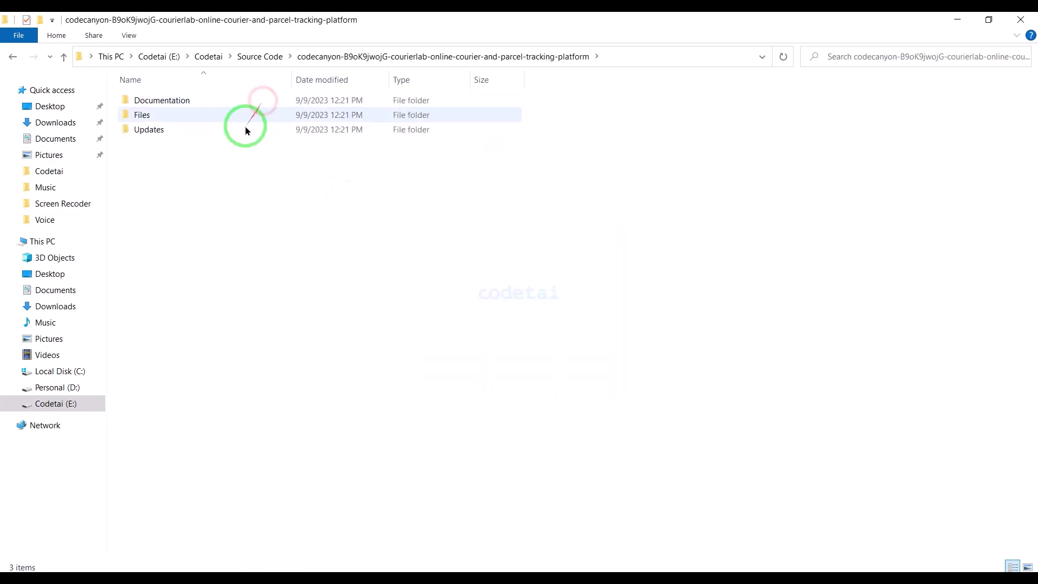
# Compress the Files folder into a ZIP archive named Files.zip (about 37 MB)
pyautogui.rightClick(222, 118)
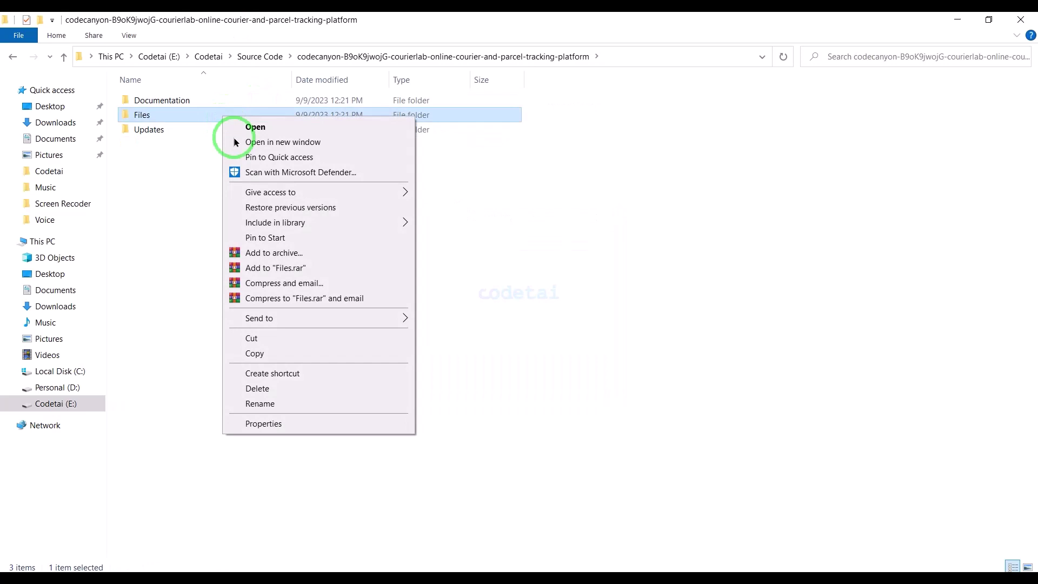
pyautogui.click(269, 251)
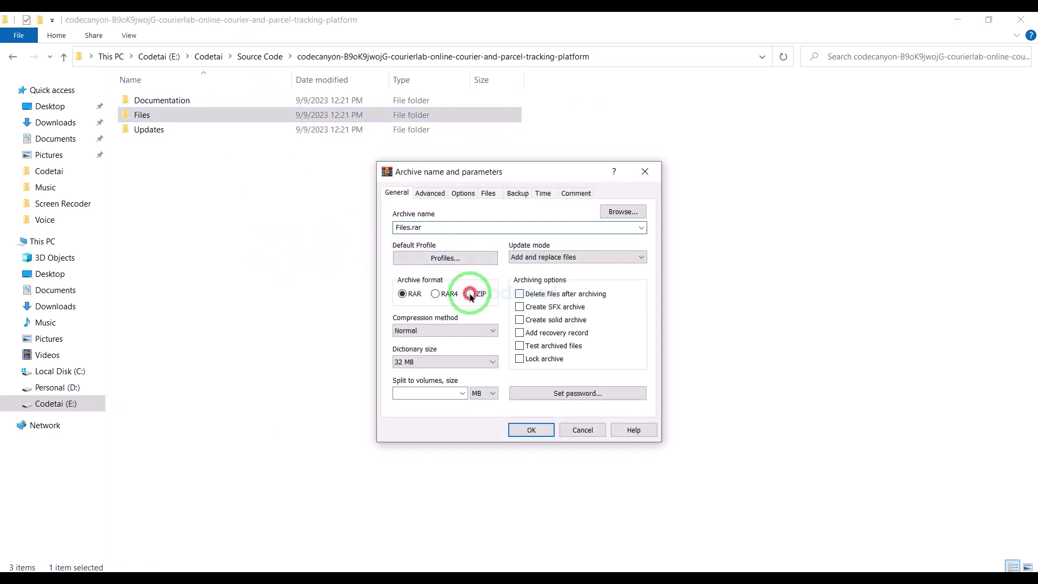
pyautogui.click(470, 295)
pyautogui.click(520, 431)
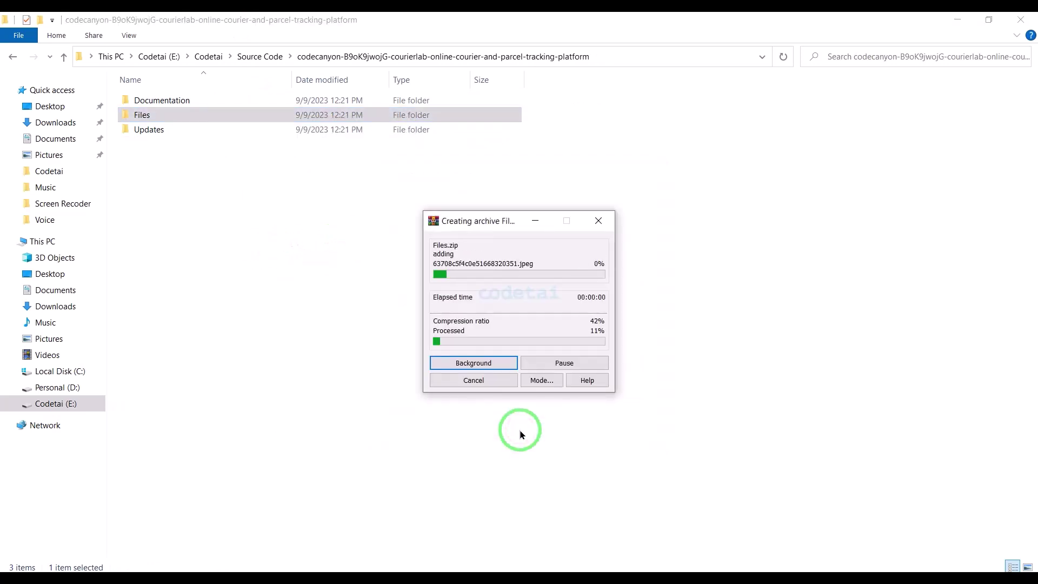
pyautogui.click(187, 145)
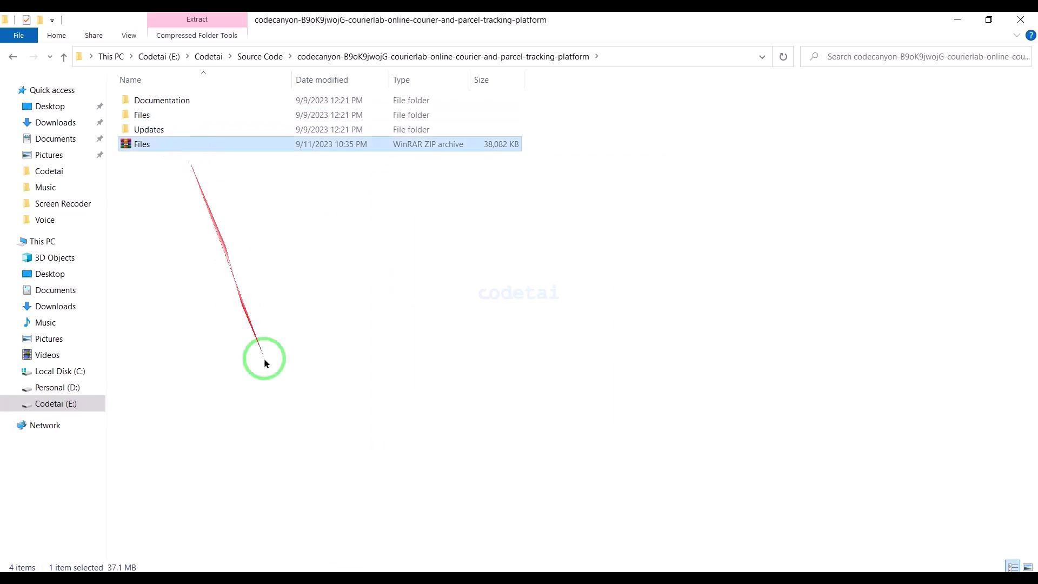
pyautogui.click(275, 570)
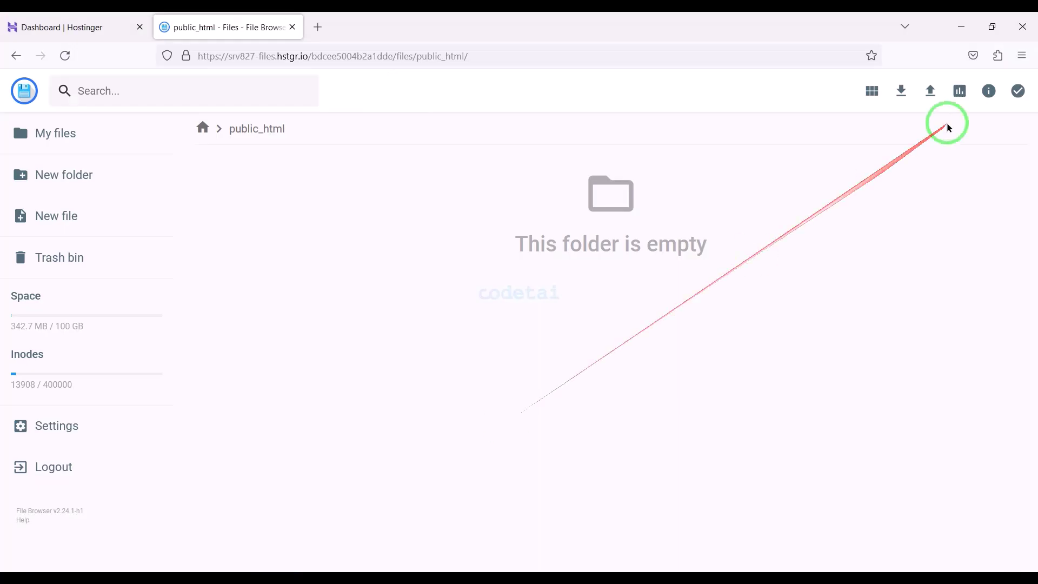
# Upload Files.zip from the extracted package folder into public_html
pyautogui.click(931, 92)
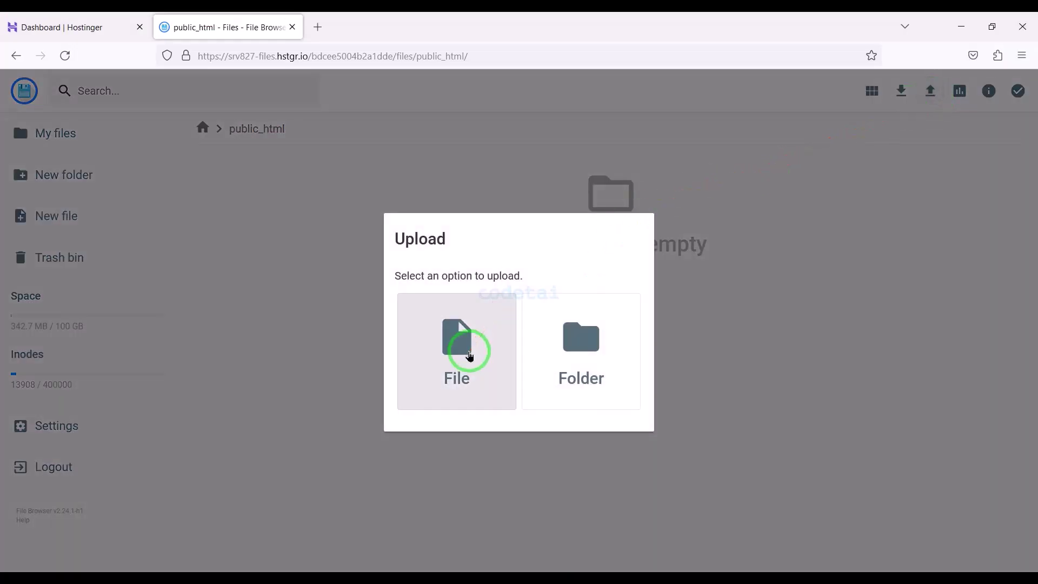
pyautogui.click(470, 356)
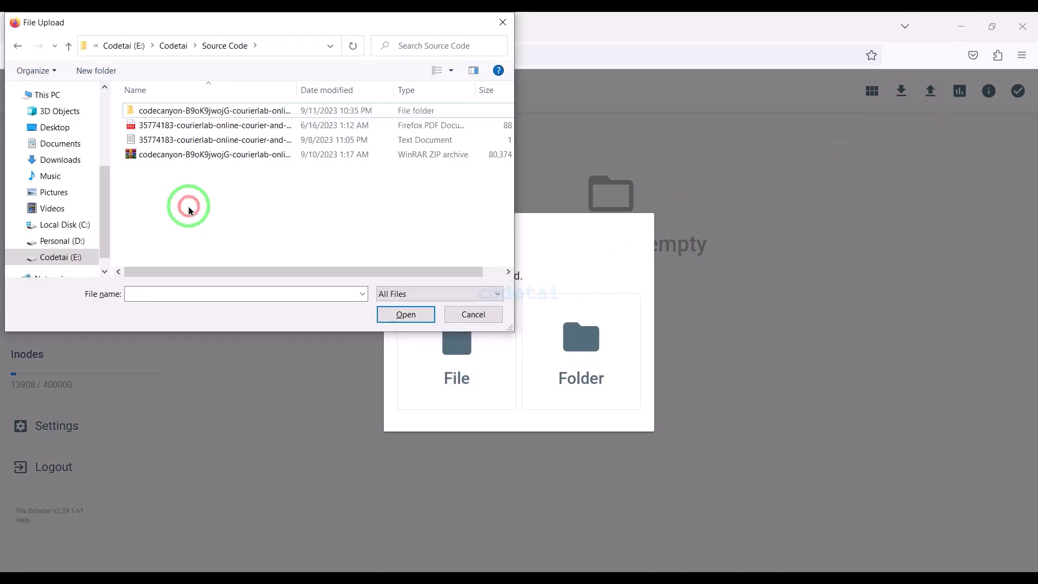
pyautogui.click(191, 109)
pyautogui.doubleClick(192, 110)
pyautogui.doubleClick(173, 153)
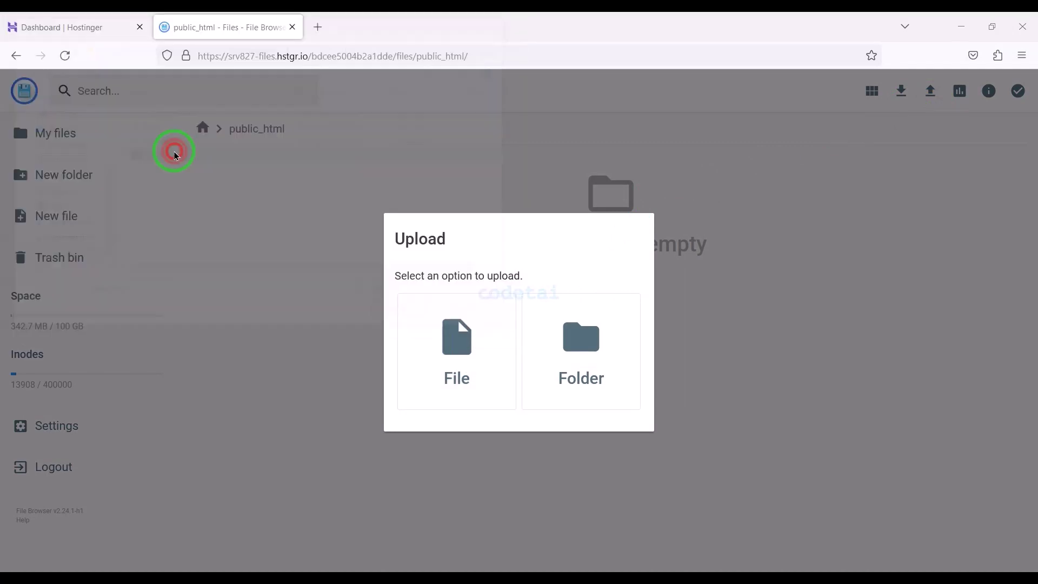
pyautogui.click(1019, 557)
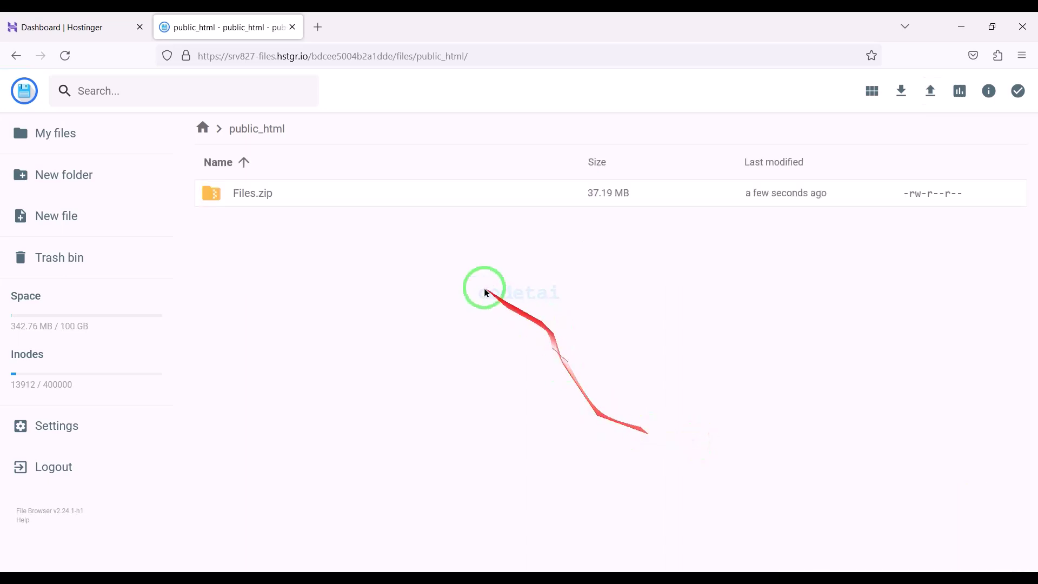
# Extract Files.zip into a new folder named MyFolder, then start deleting the zip
pyautogui.click(389, 207)
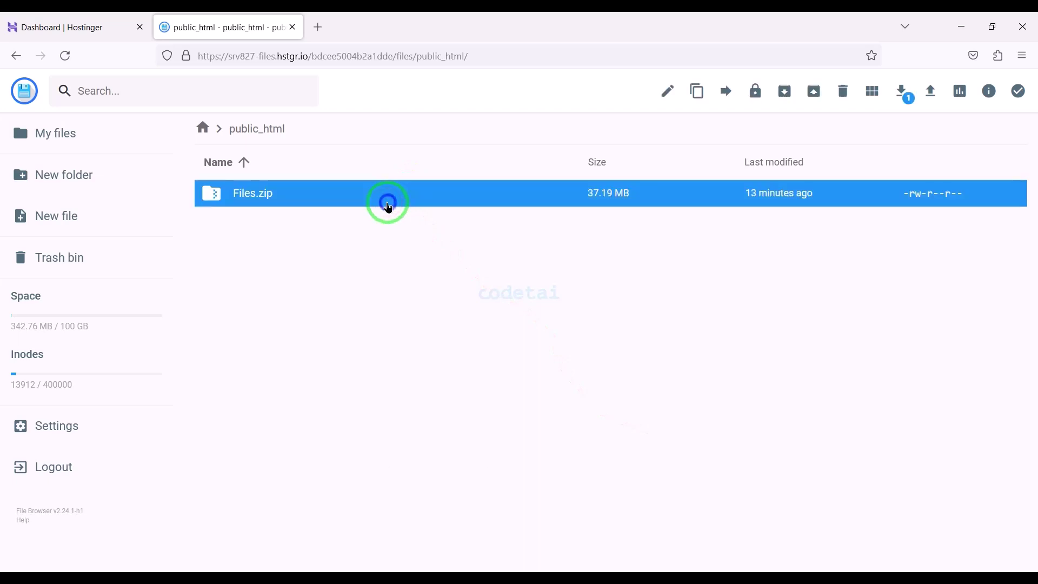
pyautogui.rightClick(388, 202)
pyautogui.click(433, 391)
pyautogui.click(429, 279)
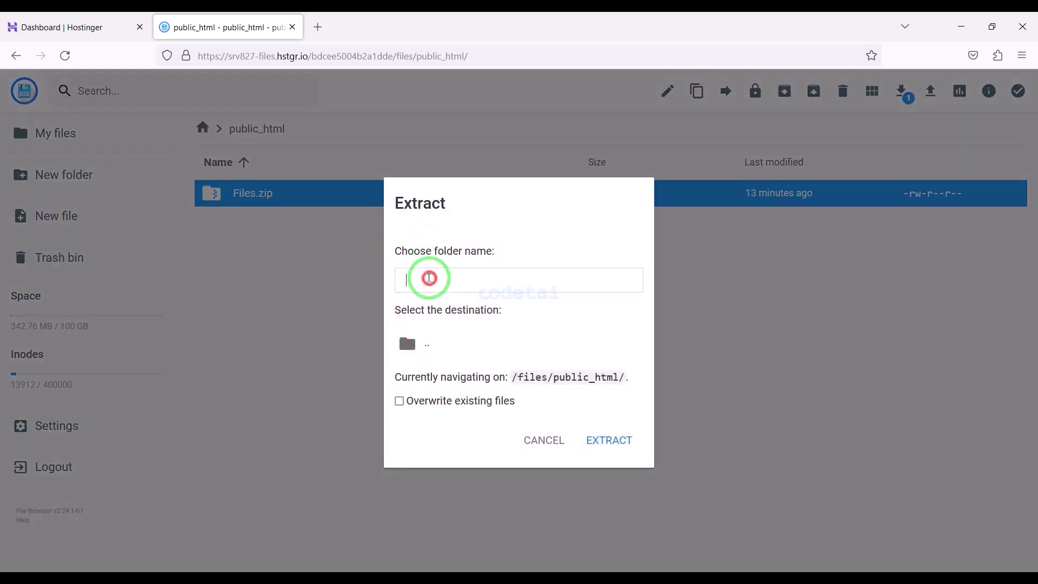
pyautogui.write('MyFolder')
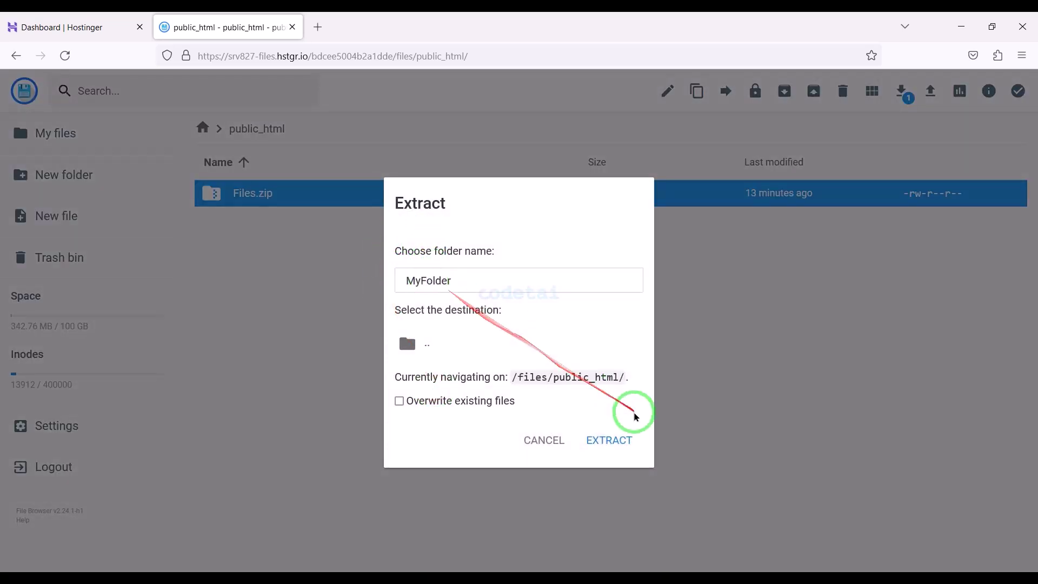
pyautogui.click(612, 439)
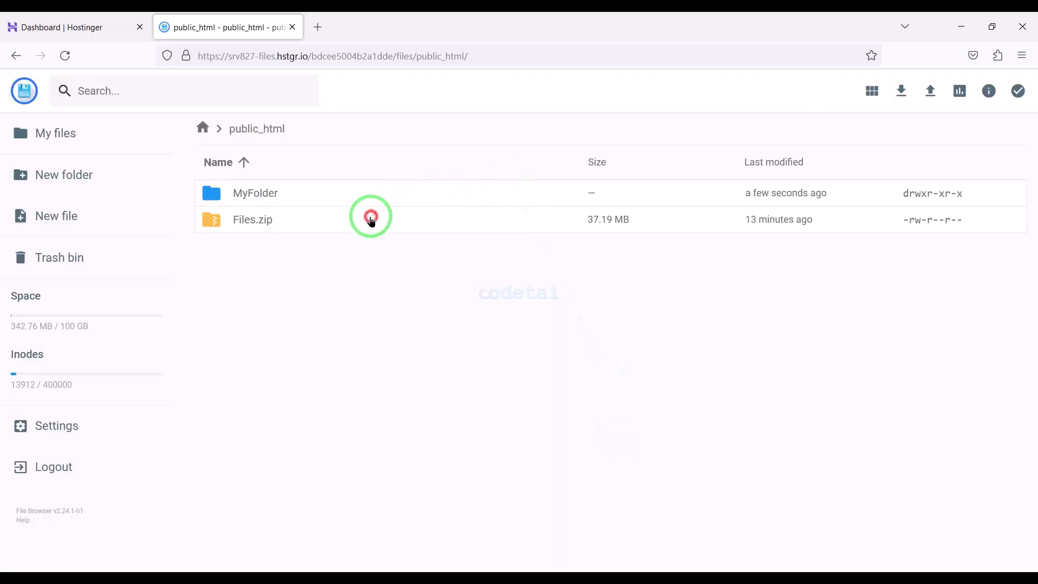
pyautogui.click(371, 221)
pyautogui.click(841, 94)
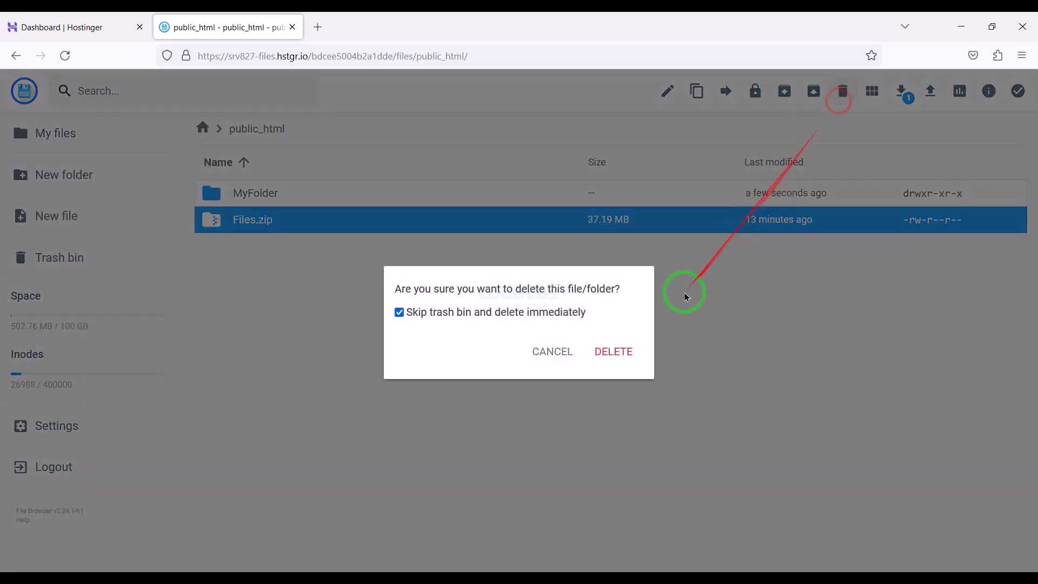
# Confirm deleting Files.zip and move all five items from MyFolder/Files up into public_html
pyautogui.click(618, 350)
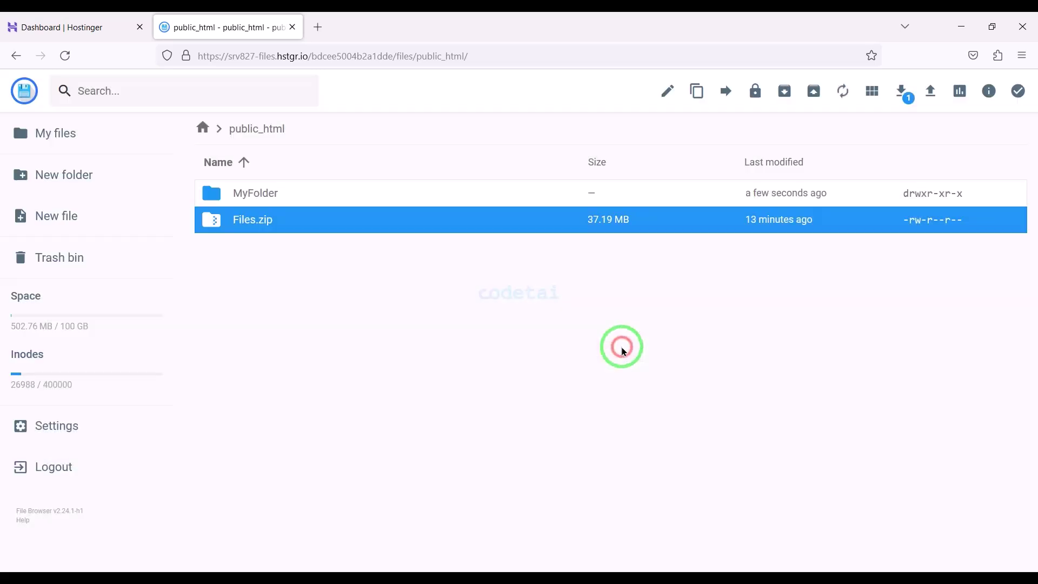
pyautogui.doubleClick(375, 194)
pyautogui.doubleClick(374, 192)
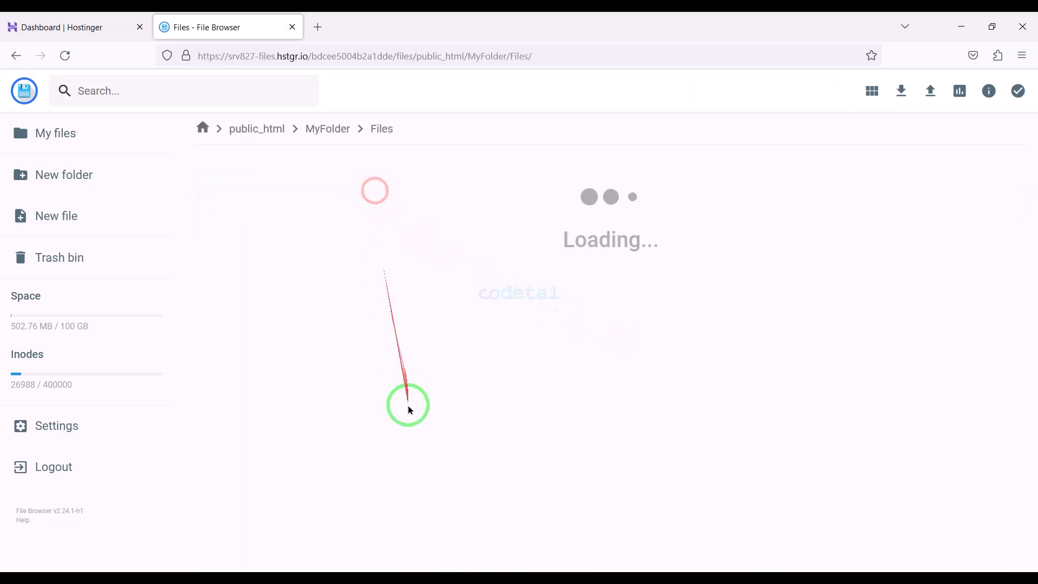
pyautogui.hotkey('ctrl', 'a')
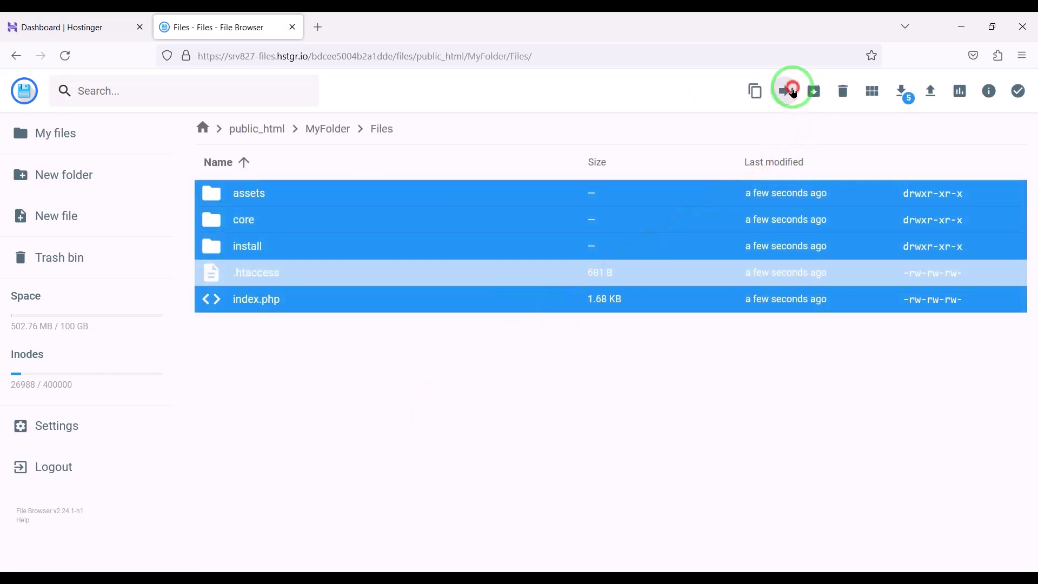
pyautogui.click(793, 92)
pyautogui.click(456, 253)
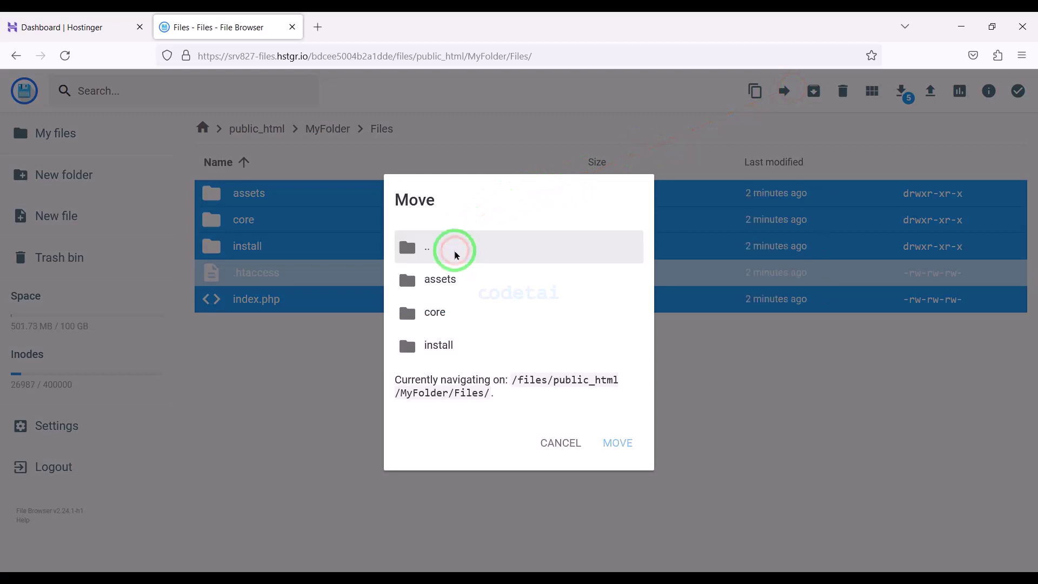
pyautogui.click(452, 285)
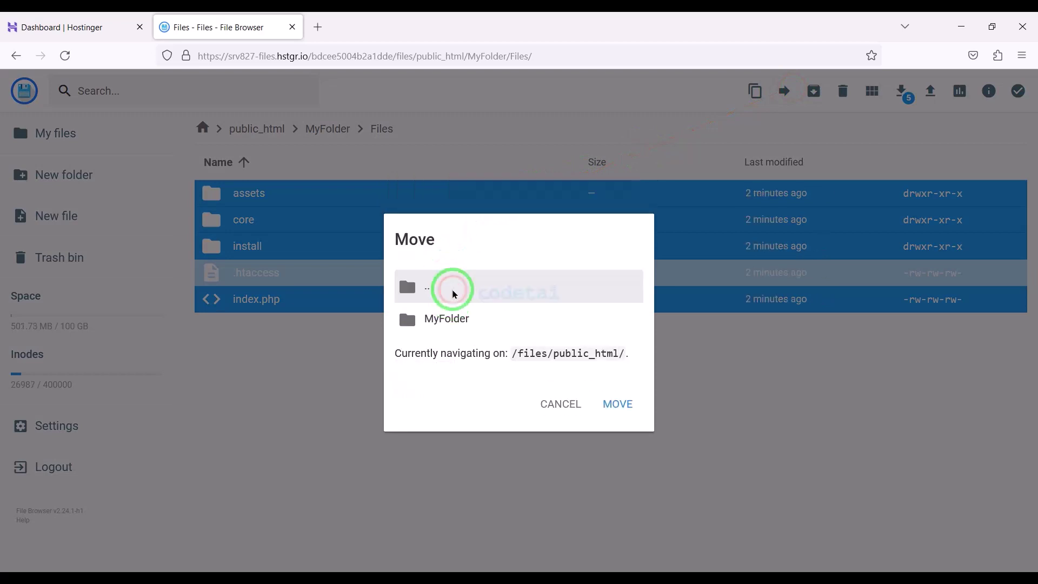
pyautogui.click(453, 294)
pyautogui.click(457, 318)
pyautogui.click(631, 416)
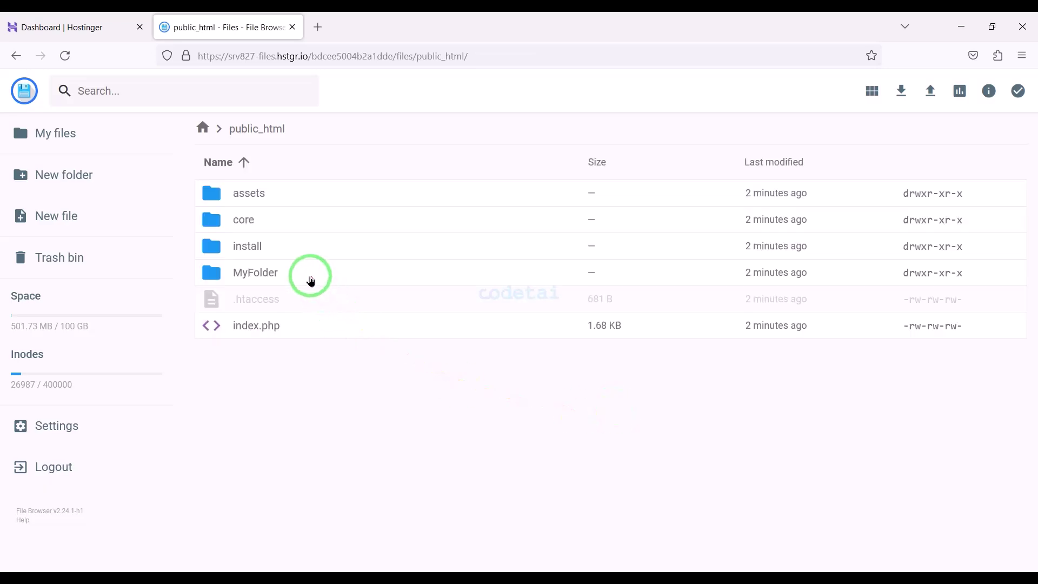
# Delete the now-empty MyFolder from public_html
pyautogui.click(311, 280)
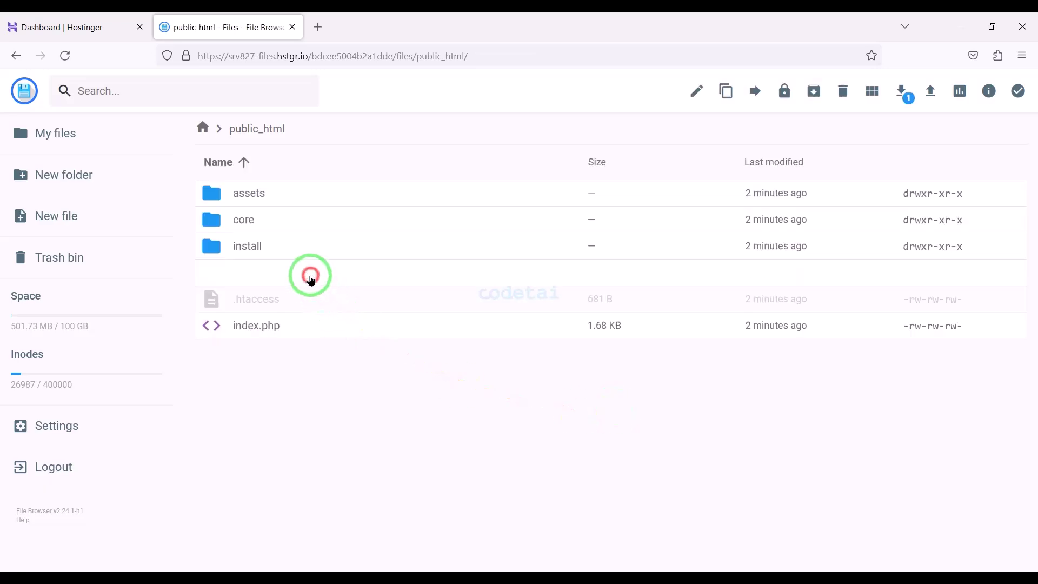
pyautogui.click(830, 95)
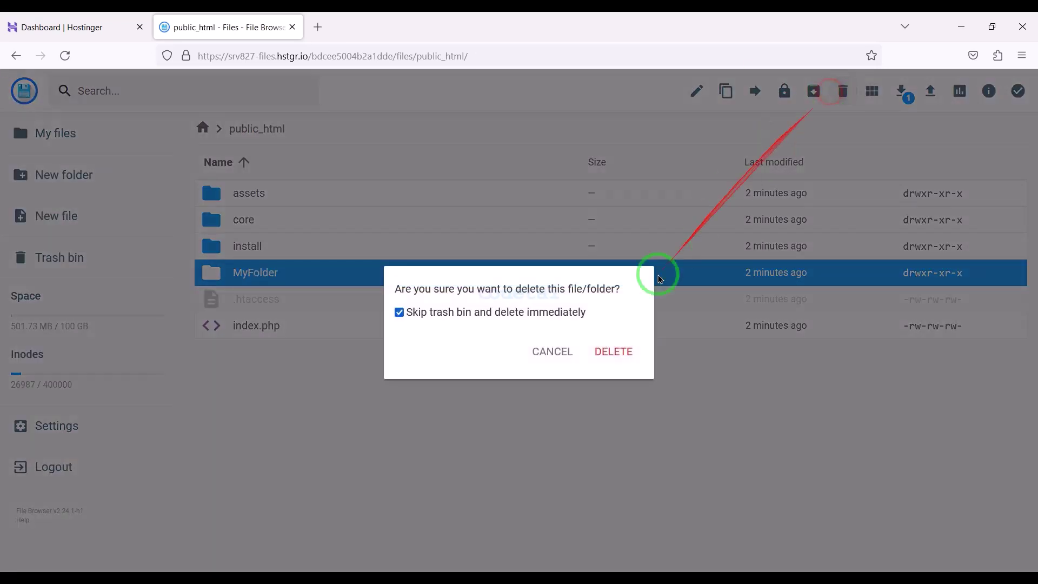
pyautogui.click(611, 349)
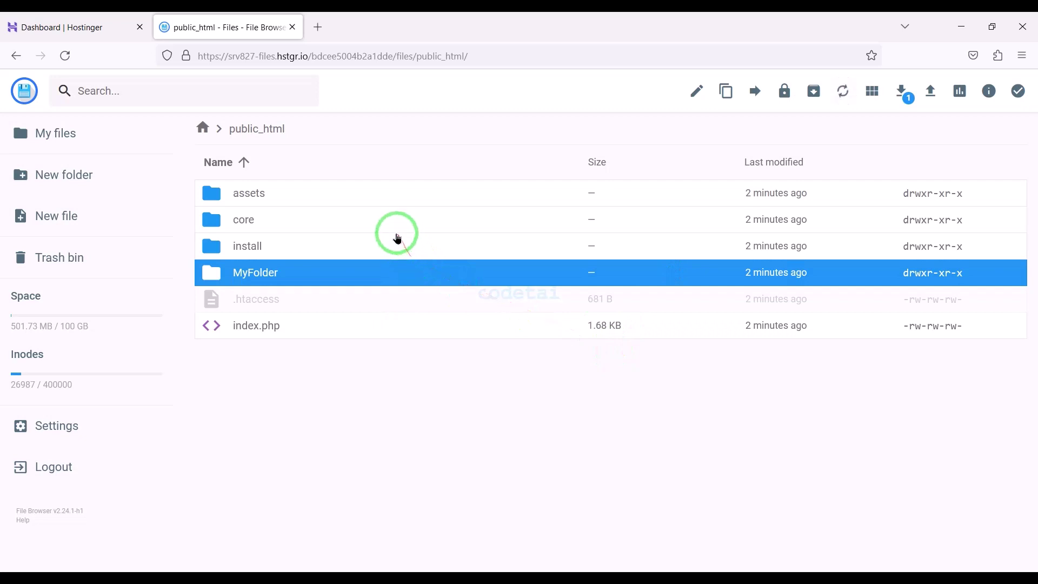
pyautogui.click(318, 25)
# Load the codetai.xyz installer, accept the terms, and highlight the five folders needing 0775 permission
pyautogui.write('co')
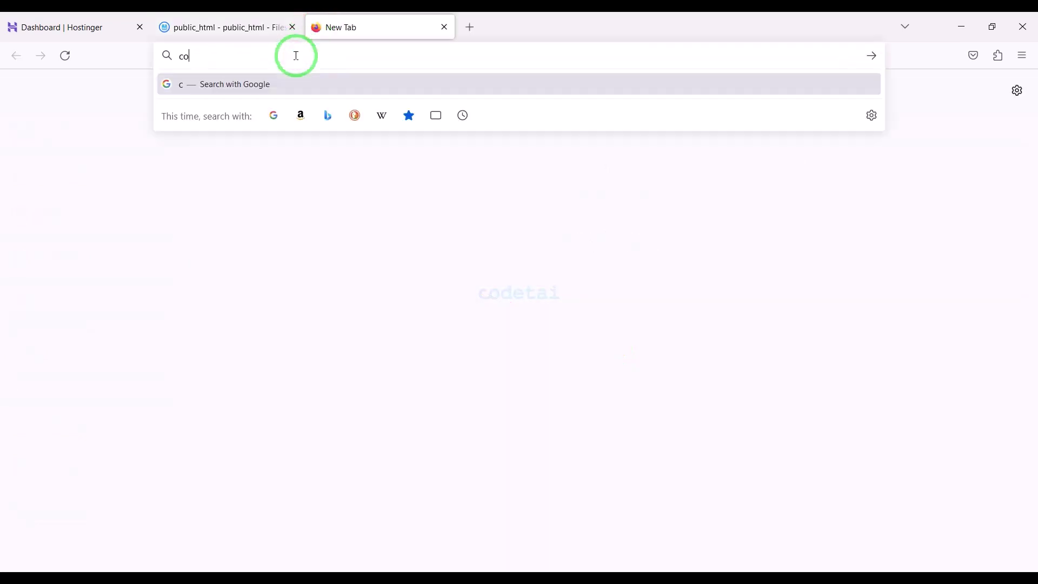
pyautogui.write('detai.xyz')
pyautogui.press('Return')
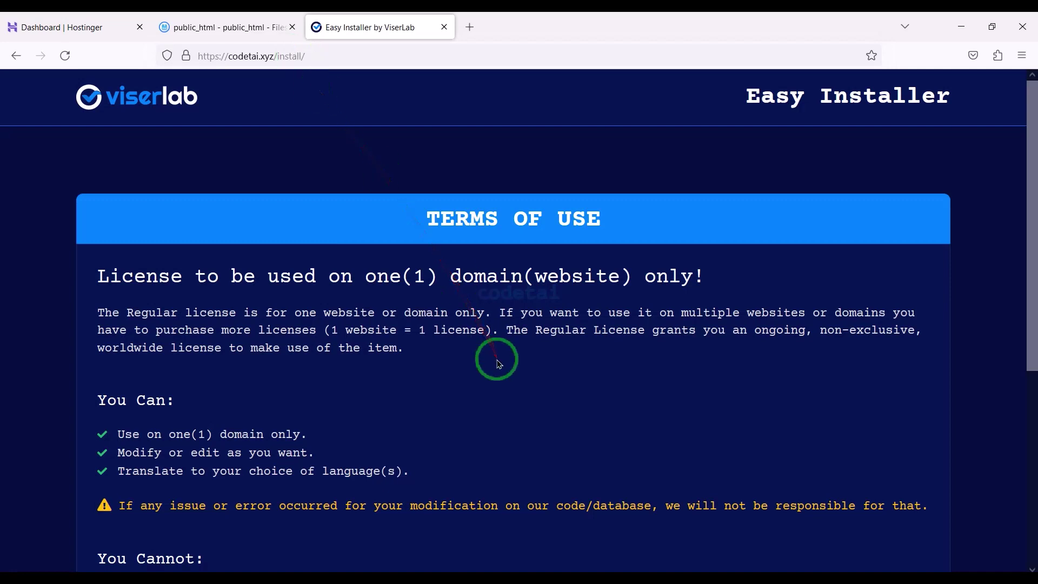
pyautogui.scroll(-5, 497, 364)
pyautogui.click(812, 437)
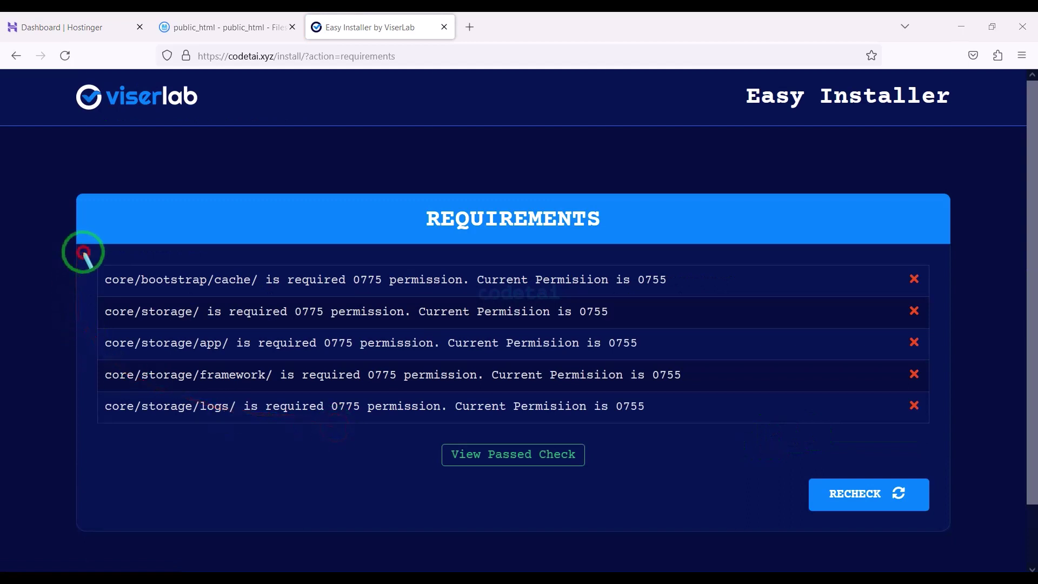
pyautogui.moveTo(83, 252); pyautogui.dragTo(947, 436)
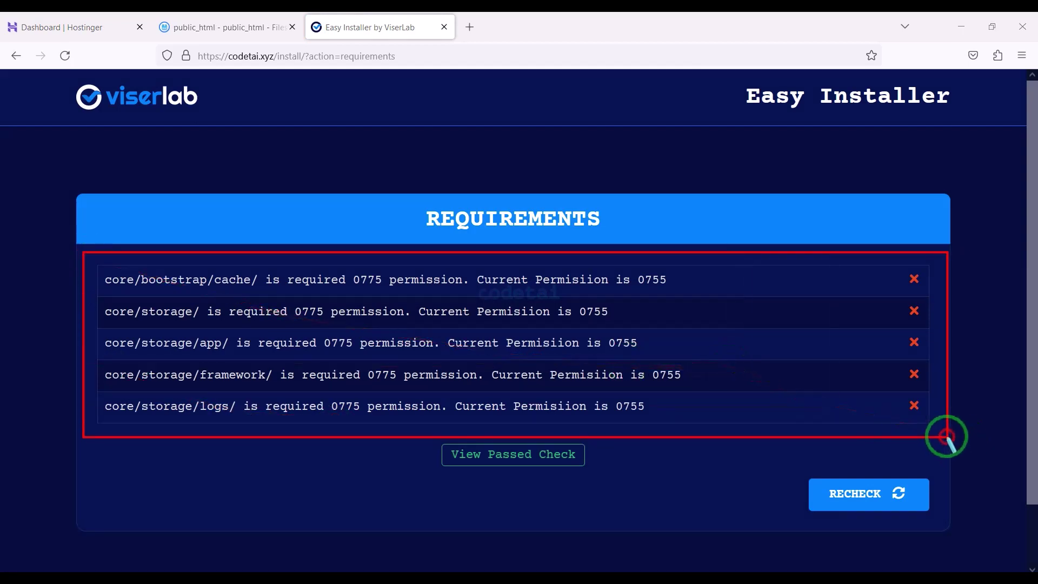
pyautogui.click(254, 26)
# Give core/bootstrap/cache 777 permissions by adding group and others write access
pyautogui.doubleClick(272, 217)
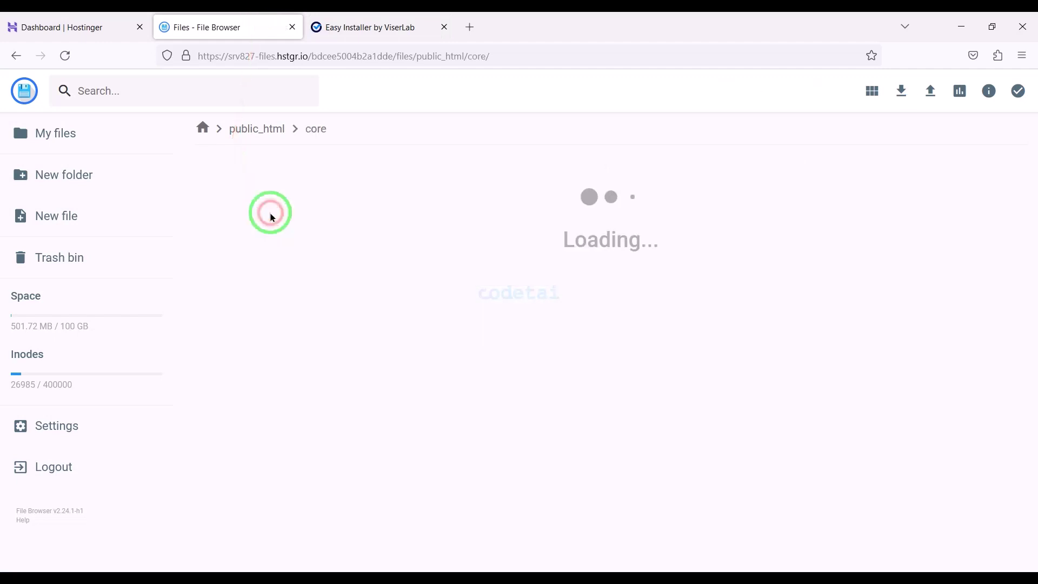
pyautogui.doubleClick(271, 229)
pyautogui.rightClick(319, 203)
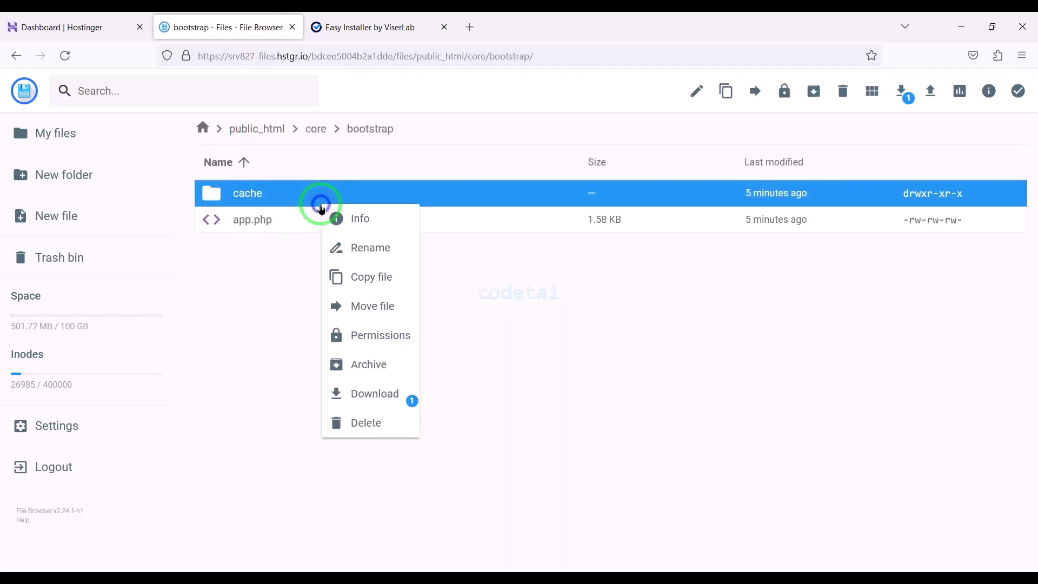
pyautogui.click(381, 336)
pyautogui.click(517, 268)
pyautogui.click(517, 293)
pyautogui.click(612, 464)
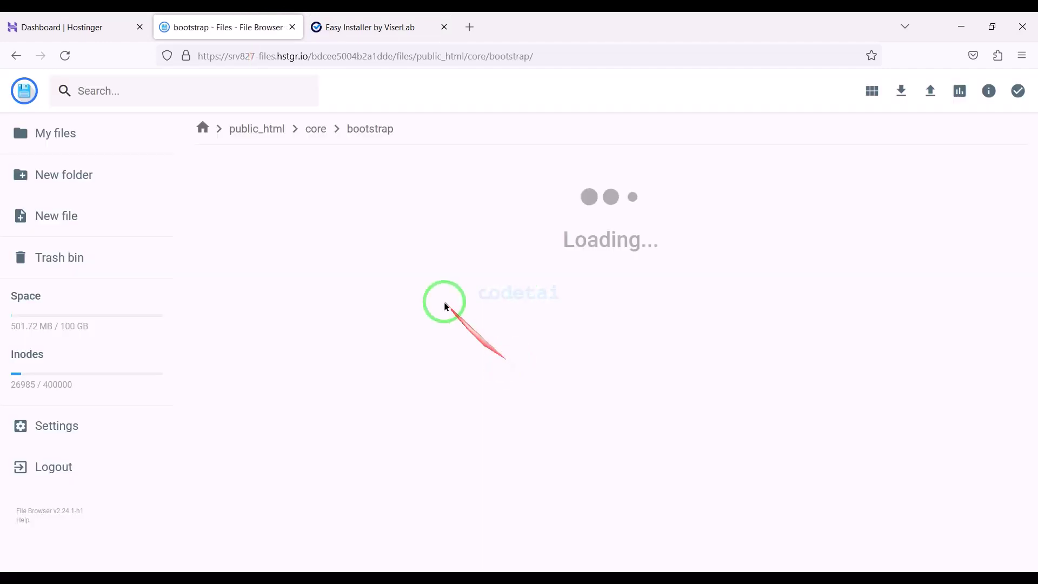
# Set the core/storage folder's permissions to 777
pyautogui.click(256, 129)
pyautogui.doubleClick(260, 228)
pyautogui.rightClick(259, 381)
pyautogui.click(294, 512)
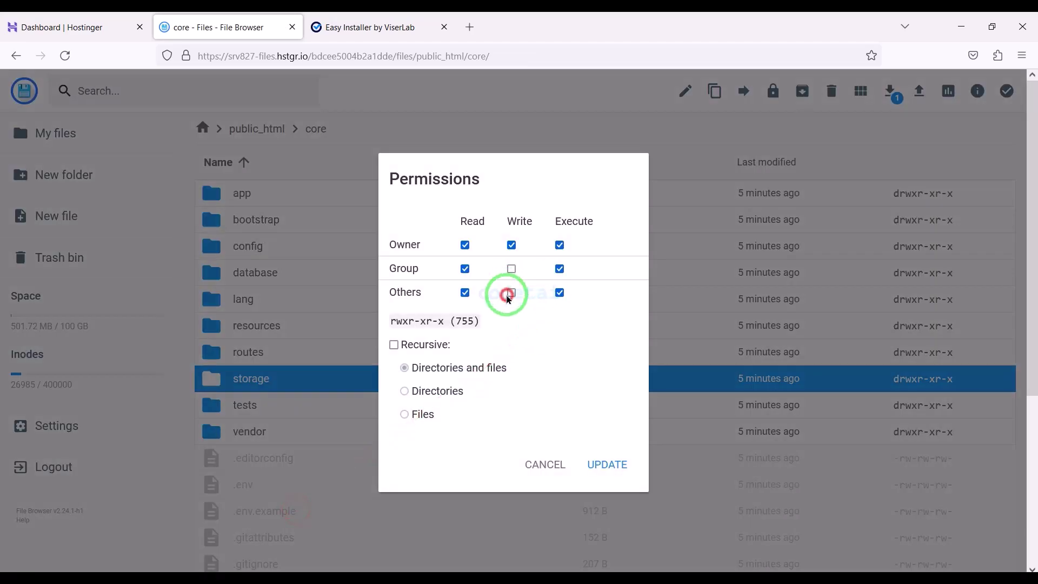
pyautogui.click(601, 463)
pyautogui.doubleClick(335, 379)
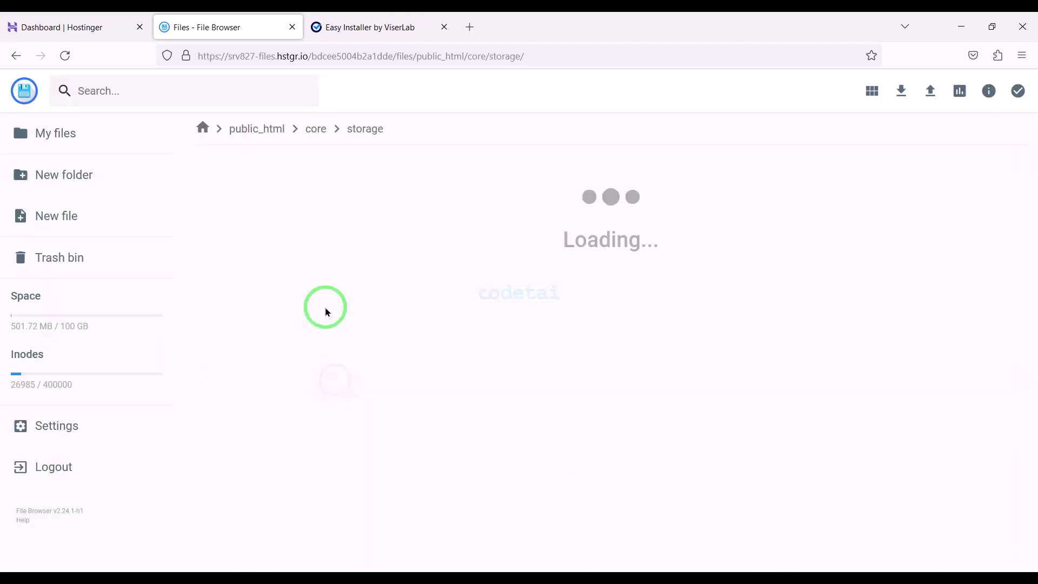
# Apply 777 permissions to storage's app, framework and logs folders
pyautogui.rightClick(277, 193)
pyautogui.click(339, 334)
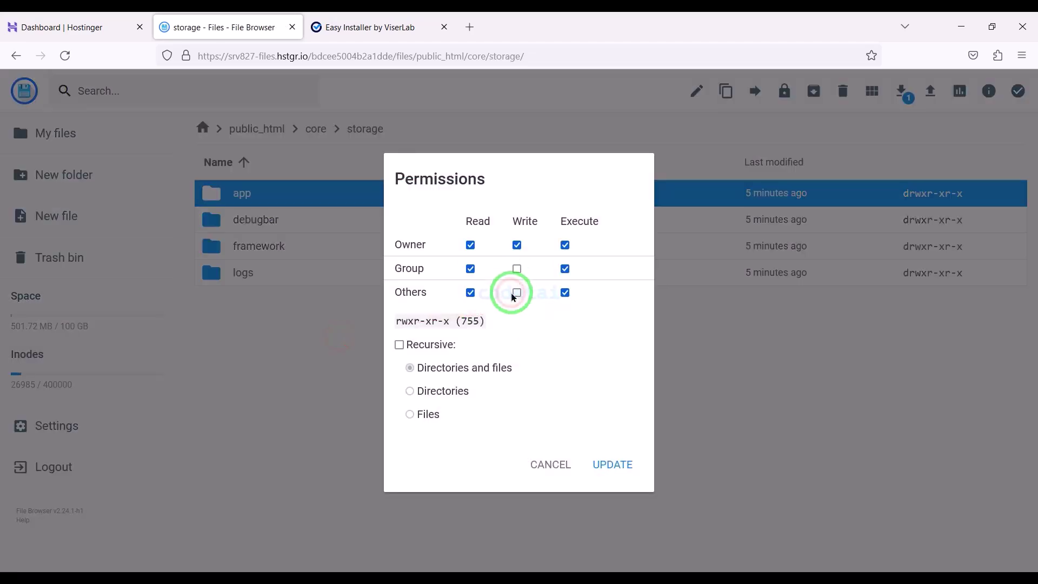
pyautogui.click(613, 465)
pyautogui.rightClick(291, 245)
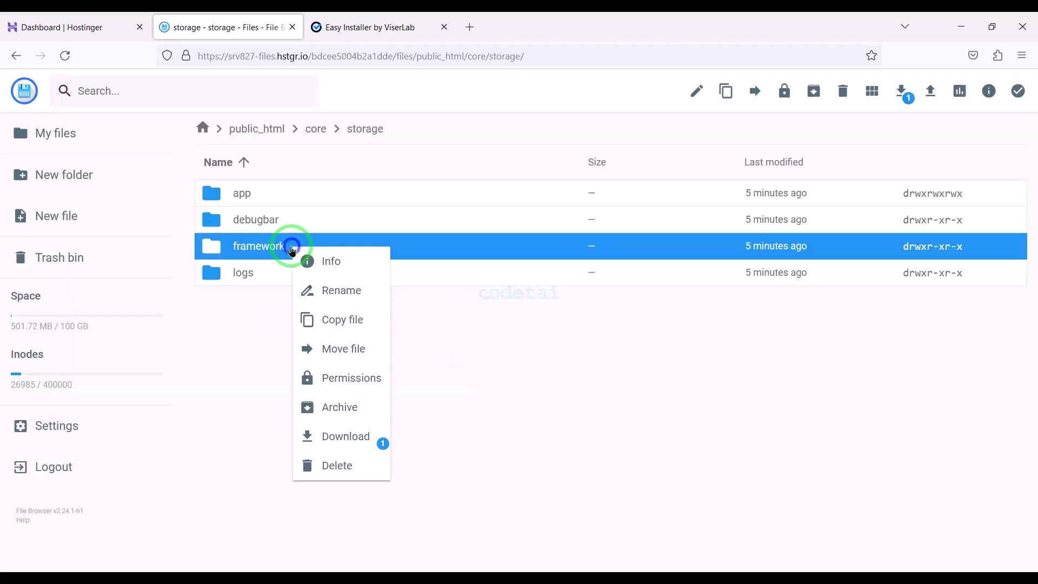
pyautogui.click(346, 375)
pyautogui.click(613, 464)
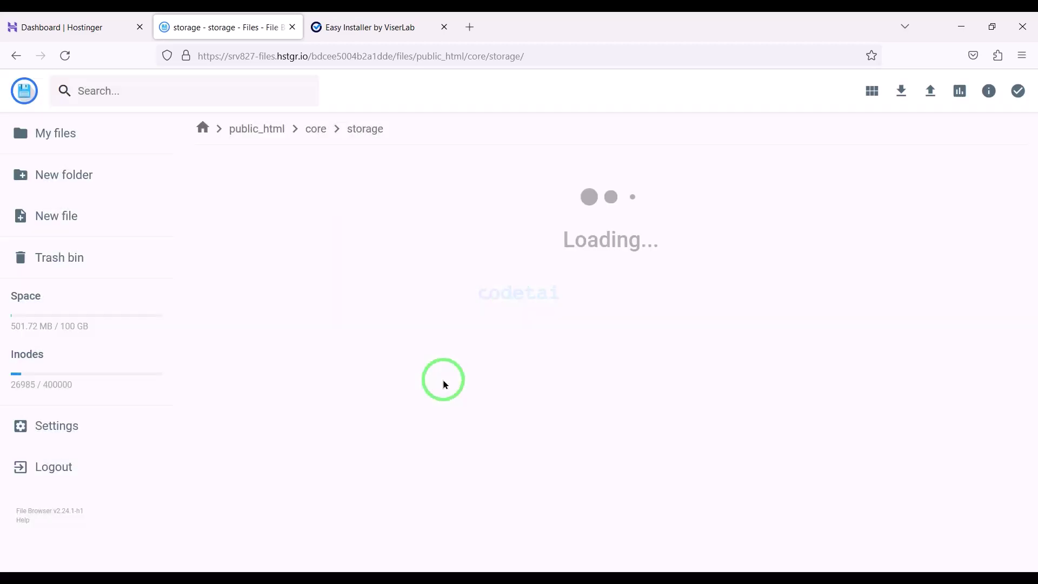
pyautogui.rightClick(281, 271)
pyautogui.click(324, 399)
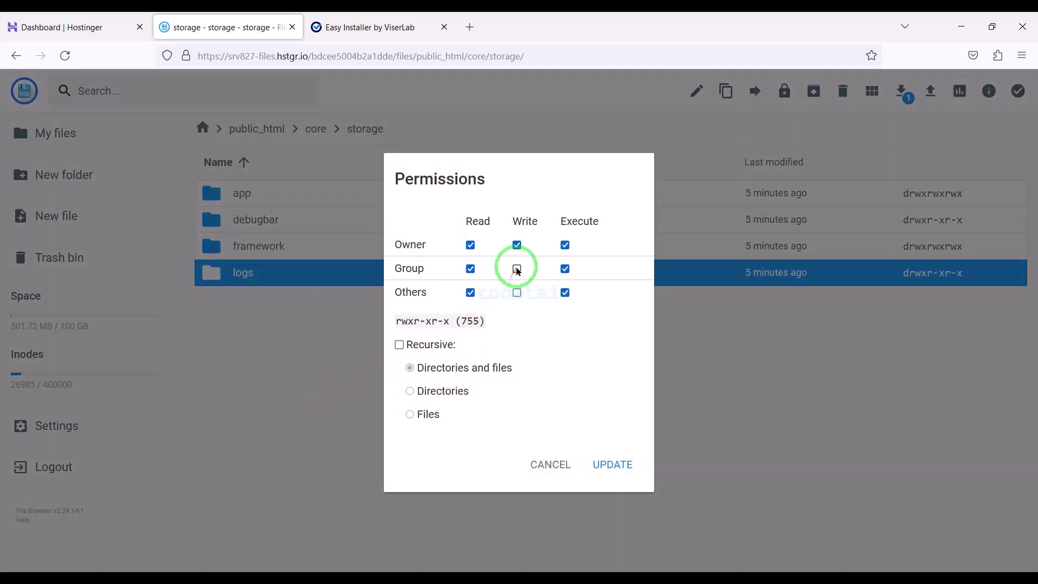
pyautogui.click(606, 460)
# Recheck the installer requirements and advance to the Information form, then return to the Hostinger dashboard
pyautogui.click(378, 27)
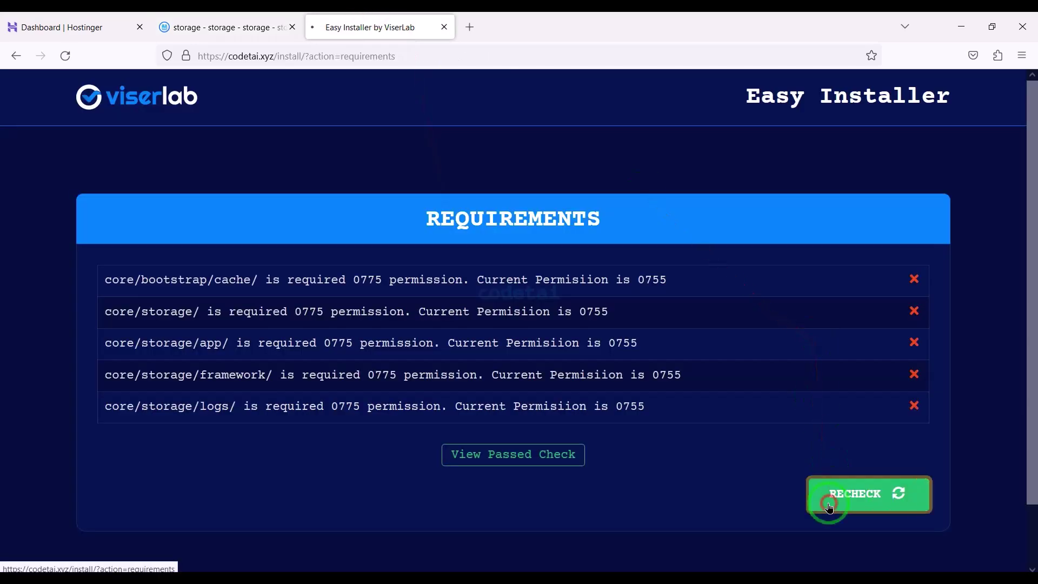
pyautogui.click(829, 501)
pyautogui.click(865, 409)
pyautogui.scroll(-3, 806, 308)
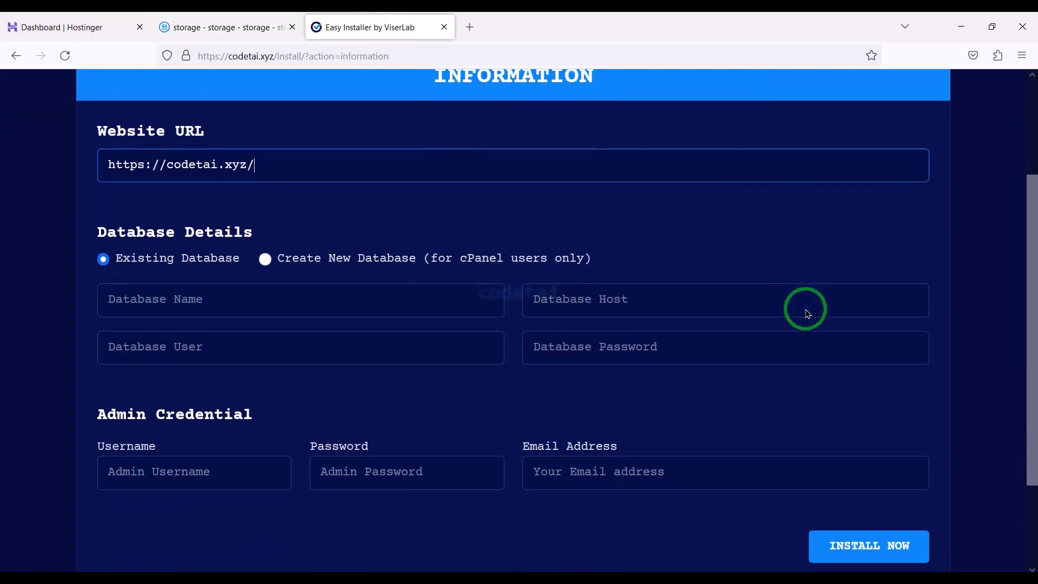
pyautogui.moveTo(290, 260)
pyautogui.mouseDown()
pyautogui.moveTo(907, 355)
pyautogui.moveTo(941, 346)
pyautogui.mouseUp()
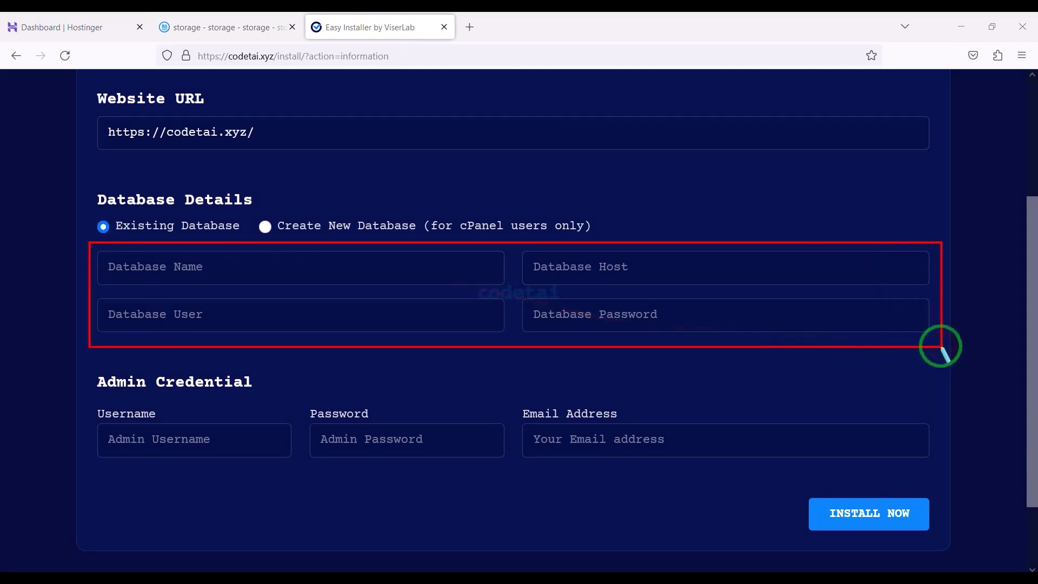
pyautogui.moveTo(454, 497); pyautogui.dragTo(30, 27)
pyautogui.click(117, 16)
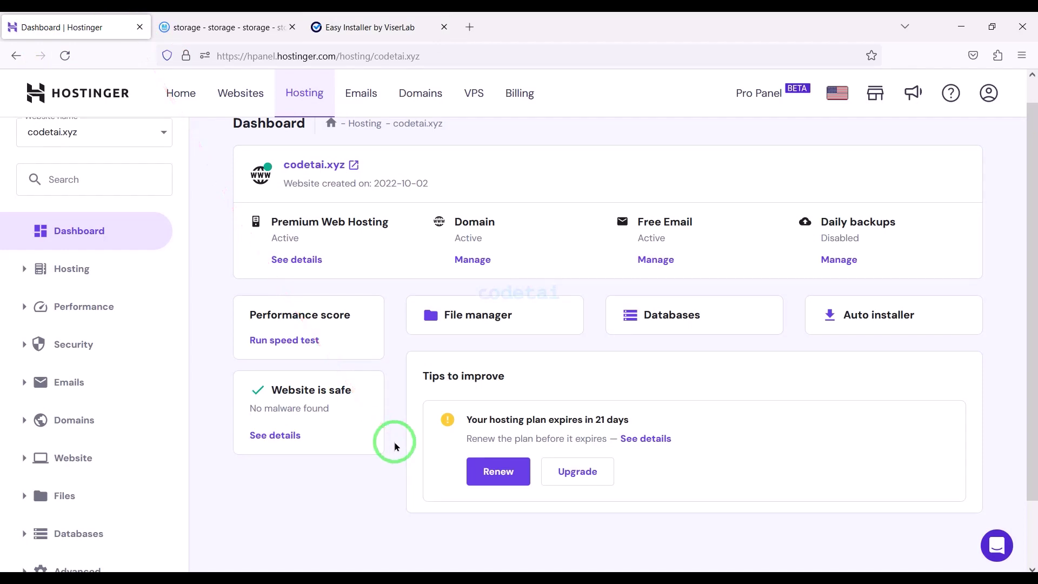
# On the MySQL Databases page, generate a database password and paste it into the installer's Database Password
pyautogui.click(694, 318)
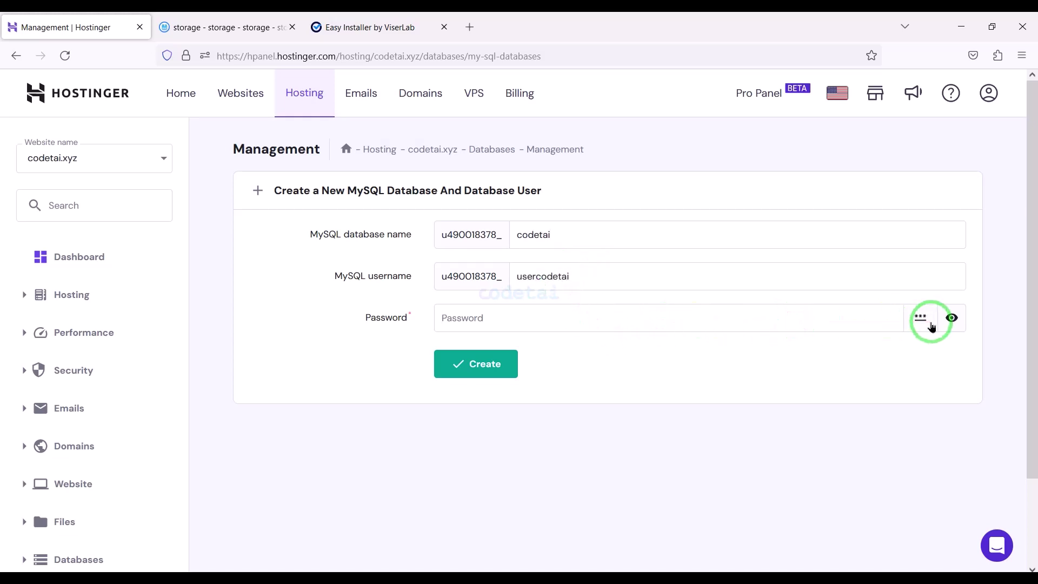
pyautogui.click(922, 318)
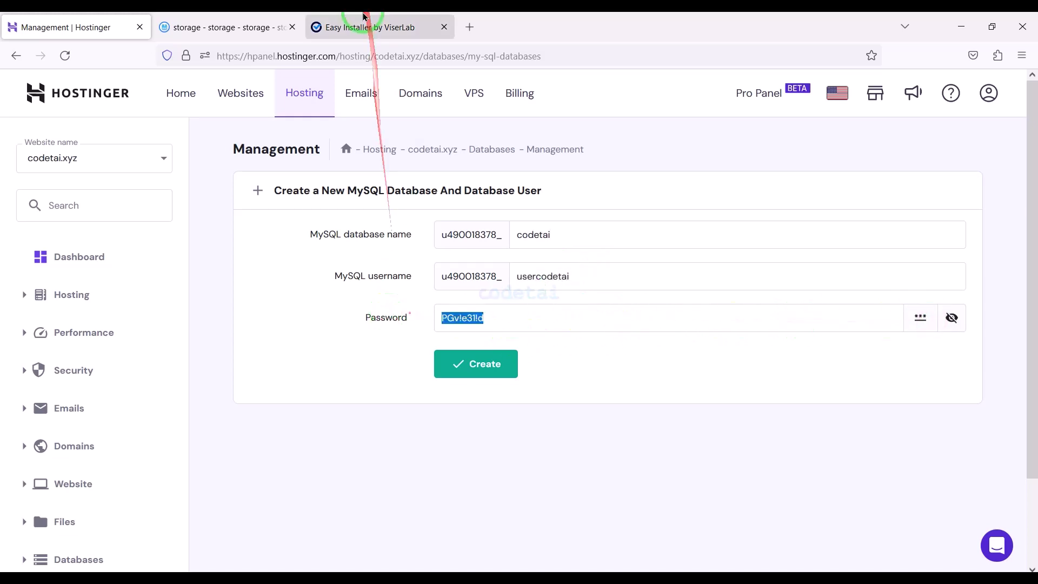
pyautogui.click(371, 27)
pyautogui.click(610, 323)
pyautogui.hotkey('ctrl', 'v')
# Create the codetai database with user usercodetai and copy the new database name
pyautogui.click(138, 18)
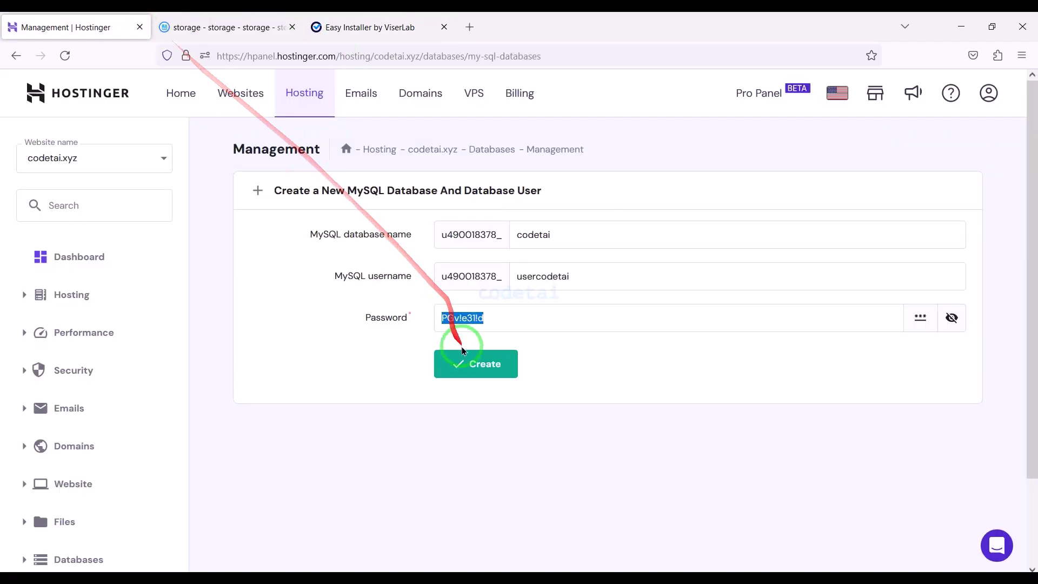
pyautogui.click(459, 359)
pyautogui.scroll(-2, 408, 414)
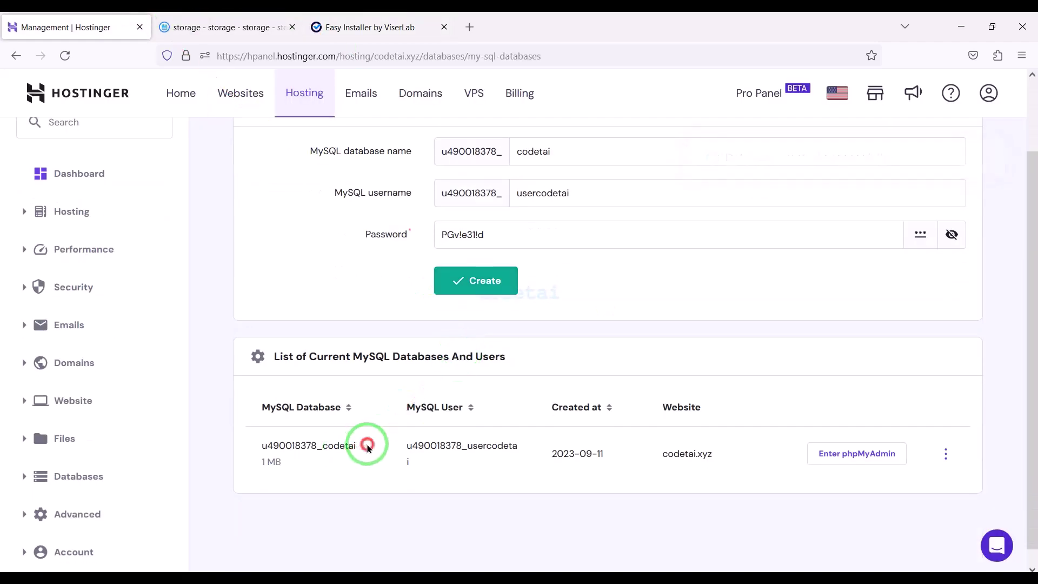
pyautogui.moveTo(371, 444); pyautogui.dragTo(253, 445)
pyautogui.hotkey('ctrl', 'c')
pyautogui.click(329, 27)
# Fill in the installer's database name, MySQL user name and host localhost
pyautogui.click(262, 272)
pyautogui.hotkey('ctrl', 'v')
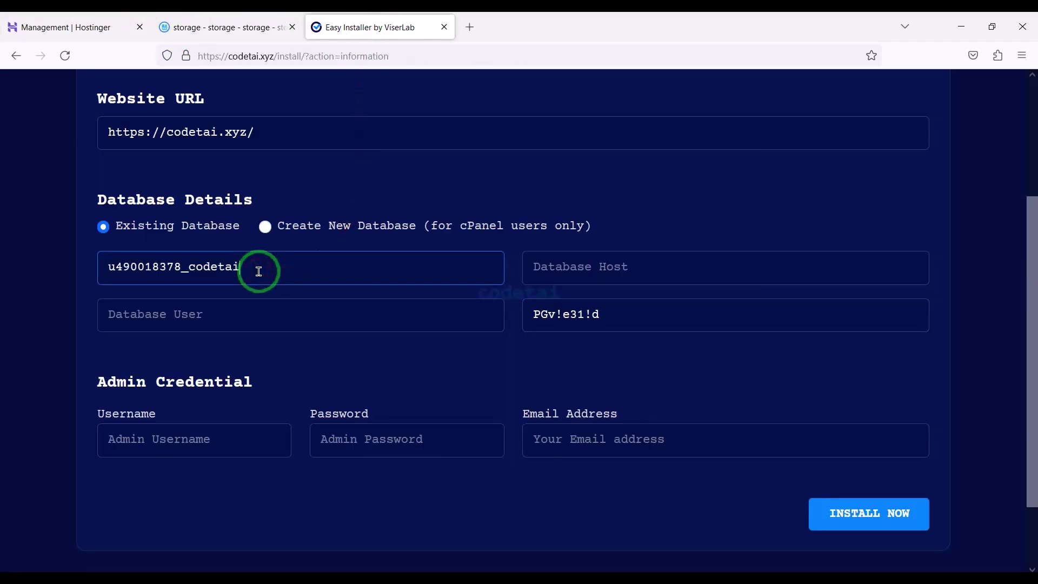
pyautogui.click(125, 26)
pyautogui.moveTo(427, 461); pyautogui.dragTo(404, 442)
pyautogui.hotkey('ctrl', 'c')
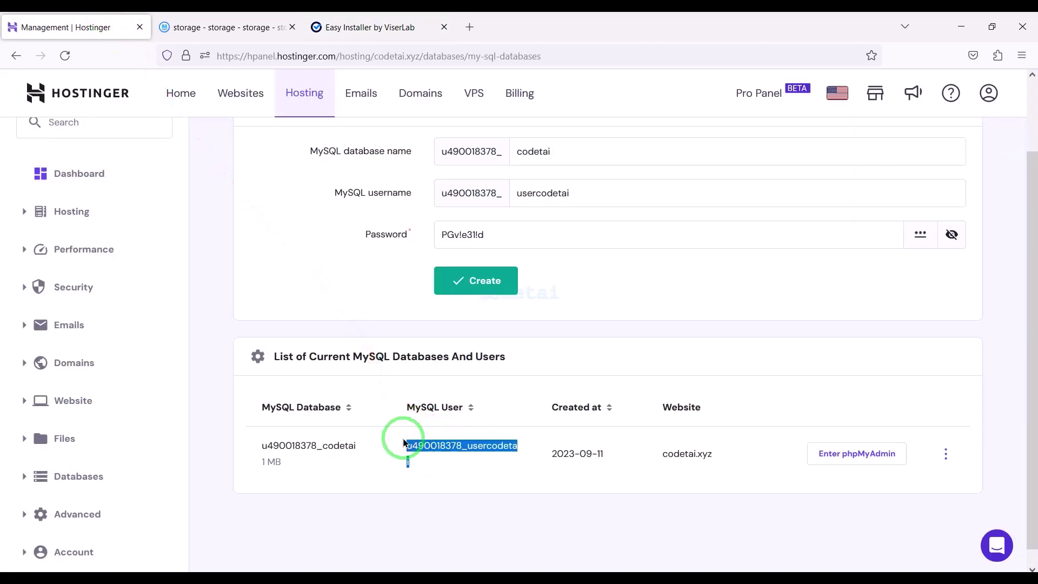
pyautogui.click(378, 27)
pyautogui.click(216, 303)
pyautogui.hotkey('ctrl', 'v')
pyautogui.click(649, 275)
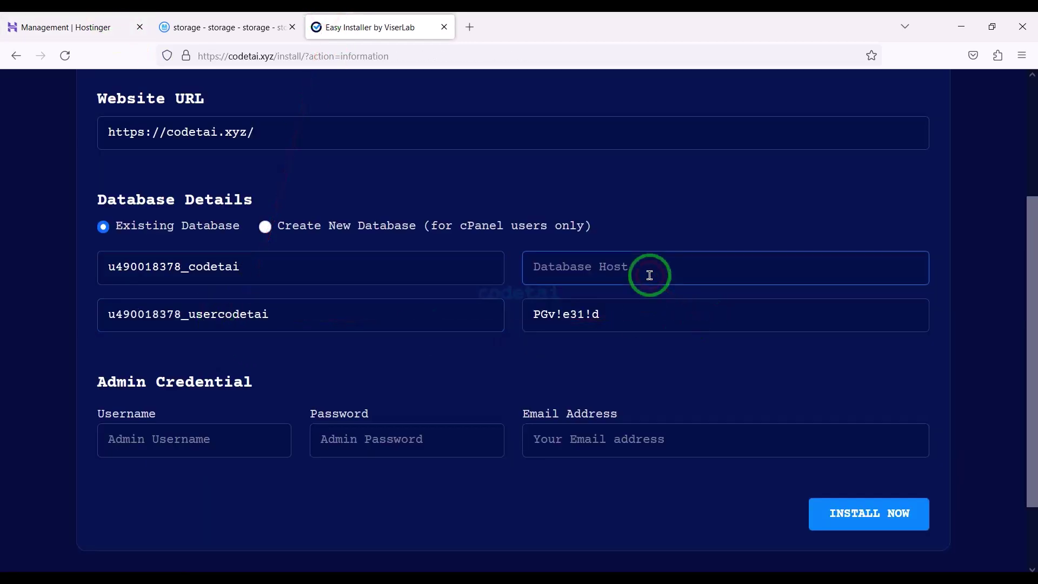
pyautogui.write('localhost')
pyautogui.click(308, 471)
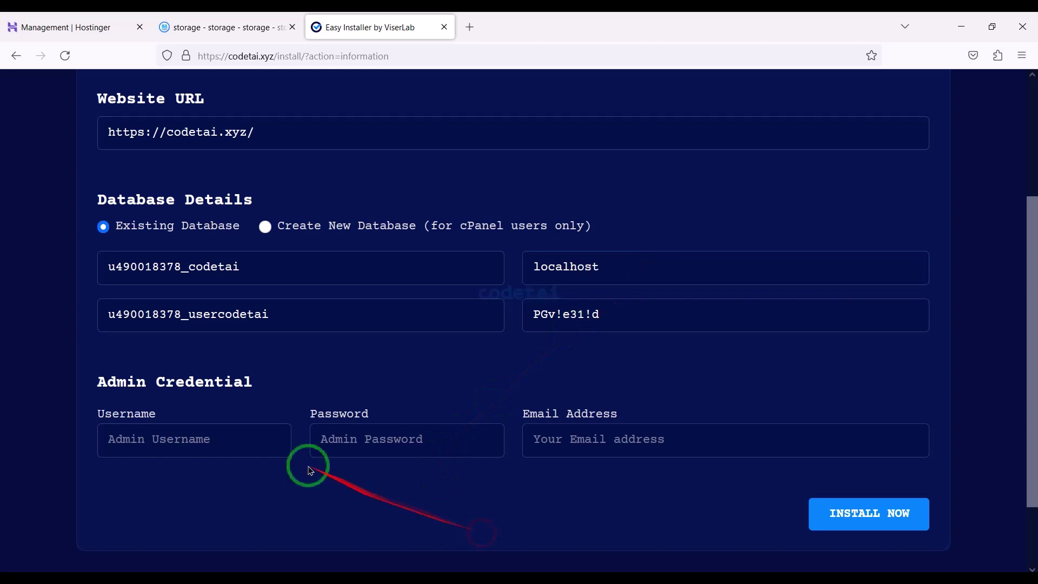
# Enter admin username codetai, an admin password and the suggested admin email
pyautogui.write('codetai')
pyautogui.click(344, 438)
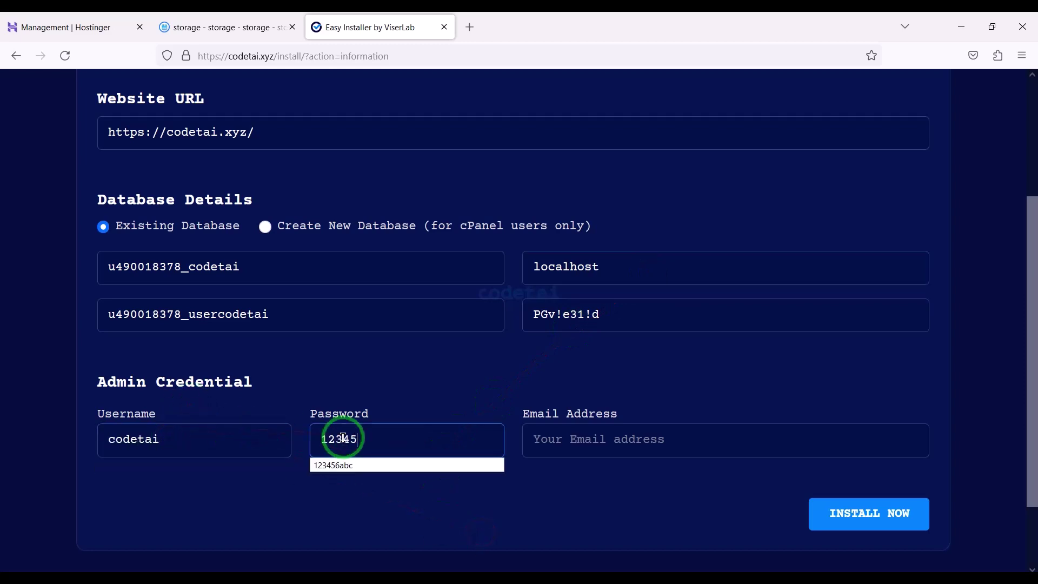
pyautogui.click(568, 436)
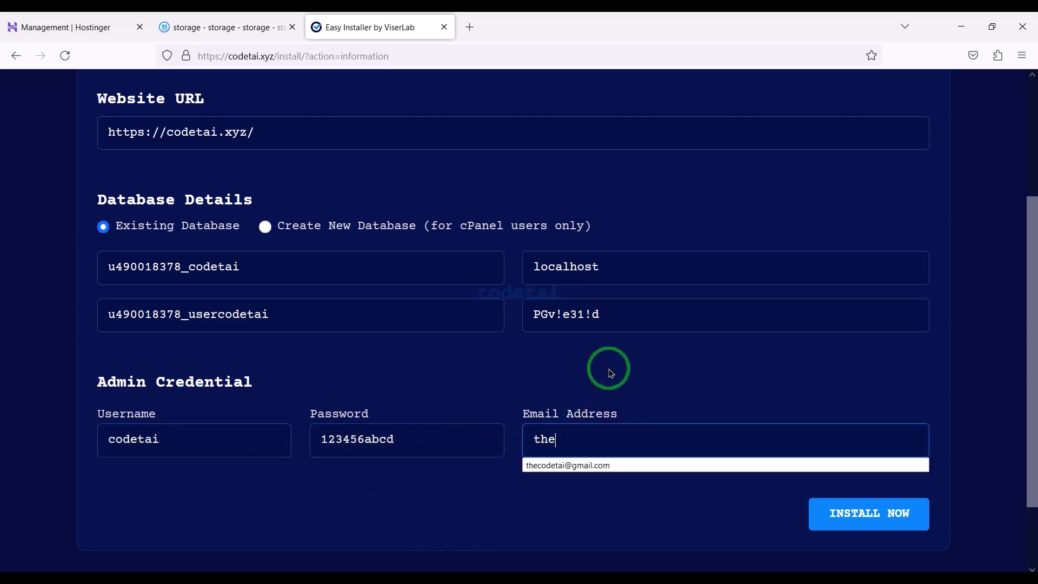
pyautogui.click(563, 464)
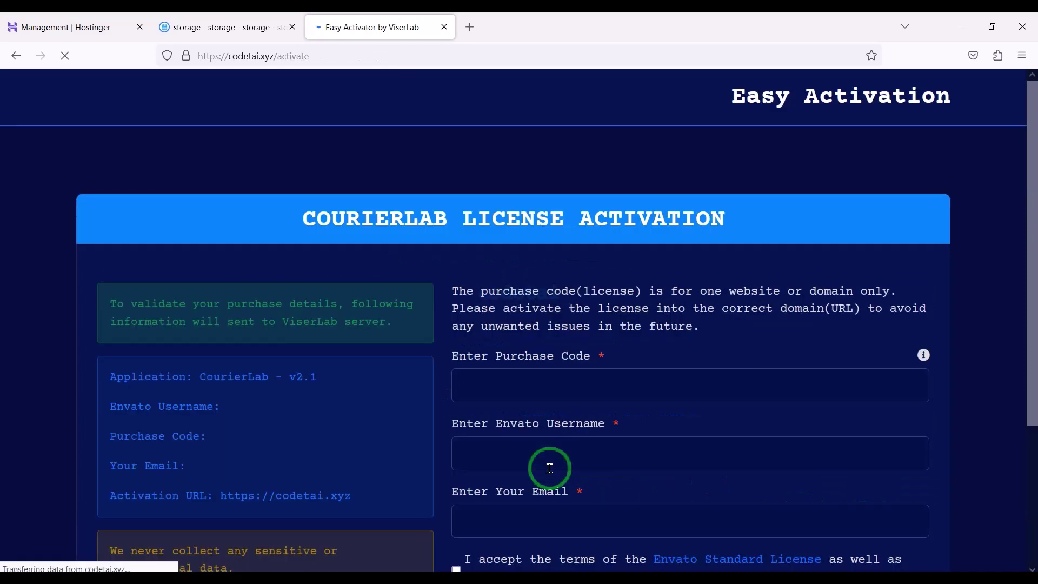
# Activate the CourierLab license with the purchase code from the license certificate and the suggested email
pyautogui.scroll(-3, 550, 469)
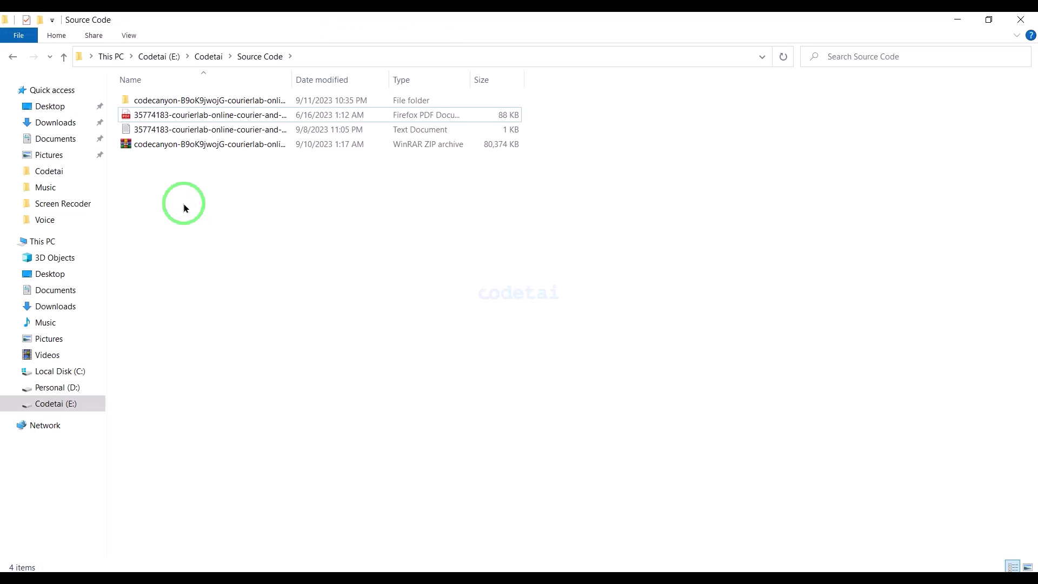
pyautogui.doubleClick(151, 129)
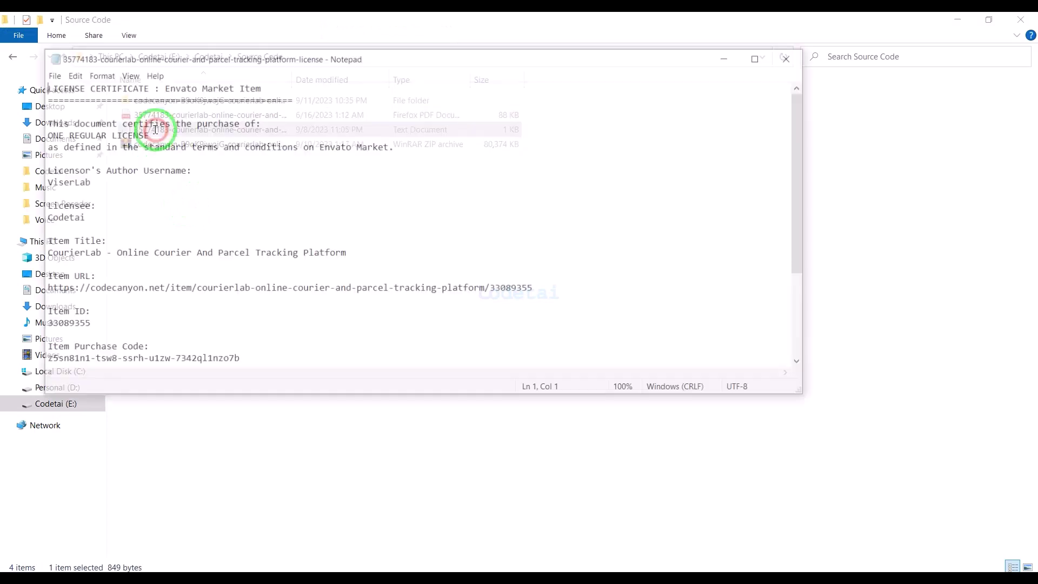
pyautogui.moveTo(41, 360); pyautogui.dragTo(238, 359)
pyautogui.hotkey('ctrl', 'c')
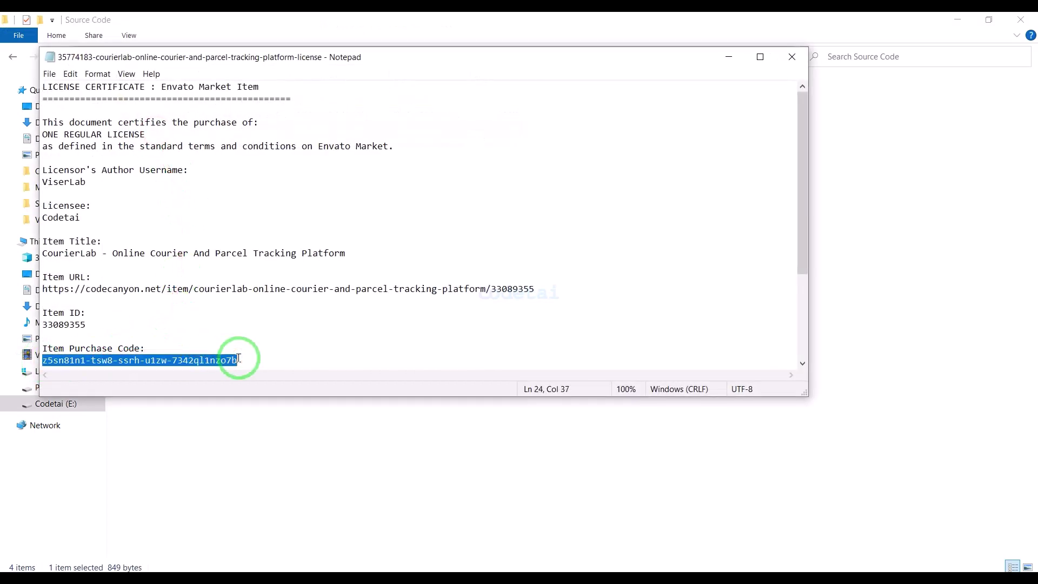
pyautogui.click(281, 580)
pyautogui.hotkey('ctrl', 'v')
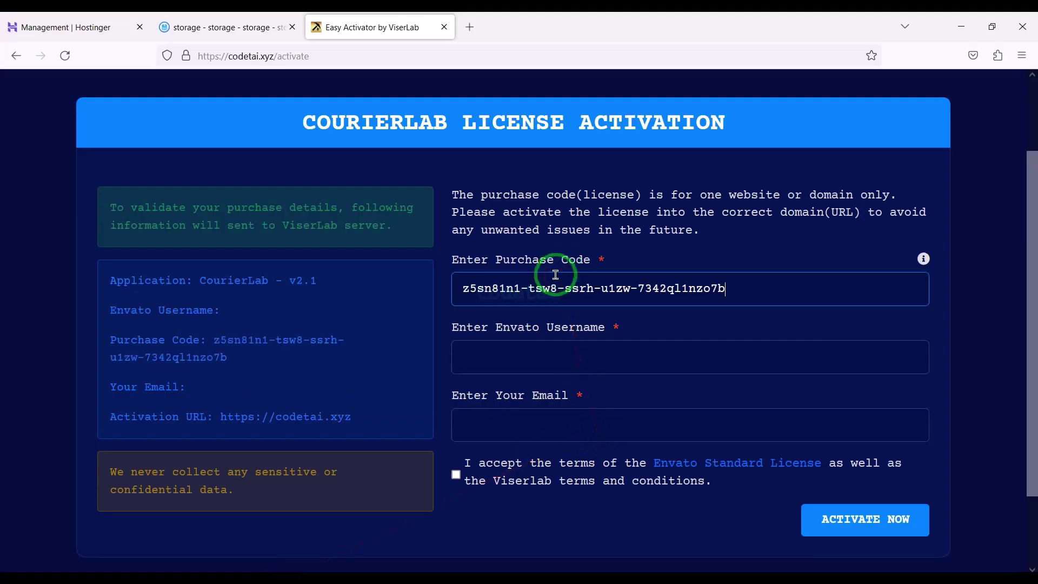
pyautogui.click(498, 356)
pyautogui.click(491, 422)
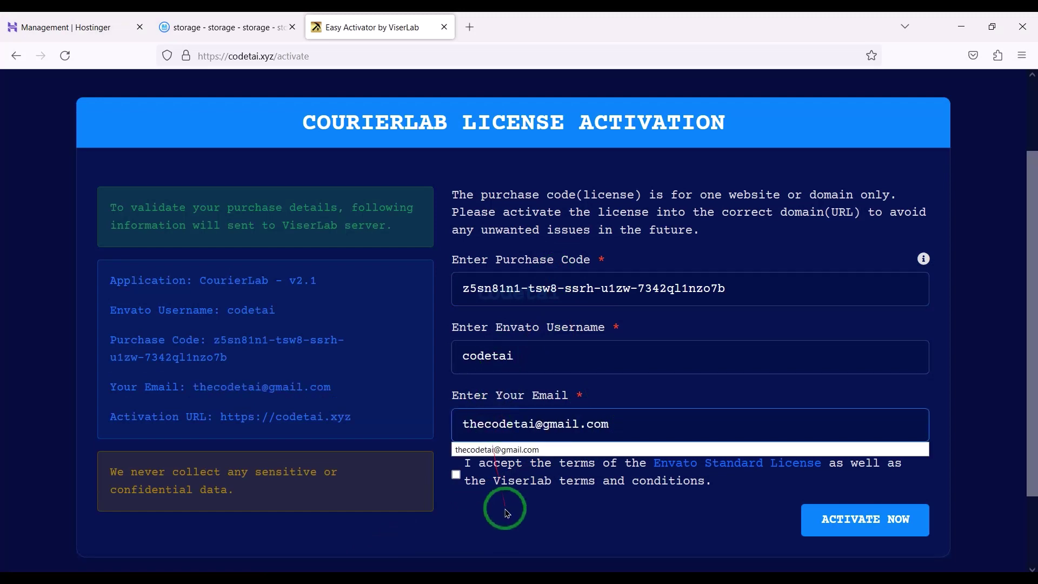
pyautogui.click(622, 531)
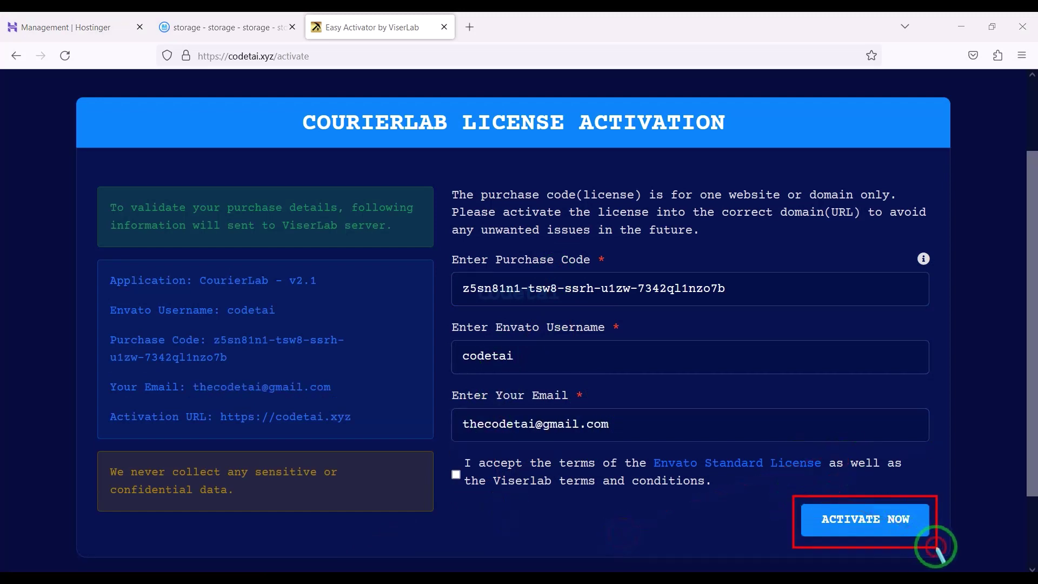
pyautogui.click(872, 526)
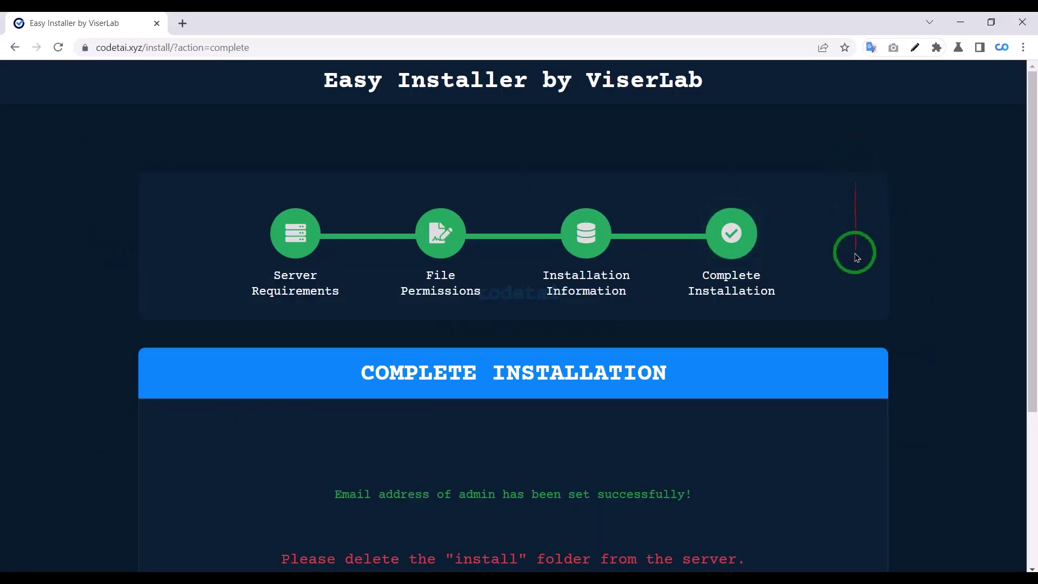
# Delete the install folder from public_html in the File Manager
pyautogui.scroll(-4, 855, 258)
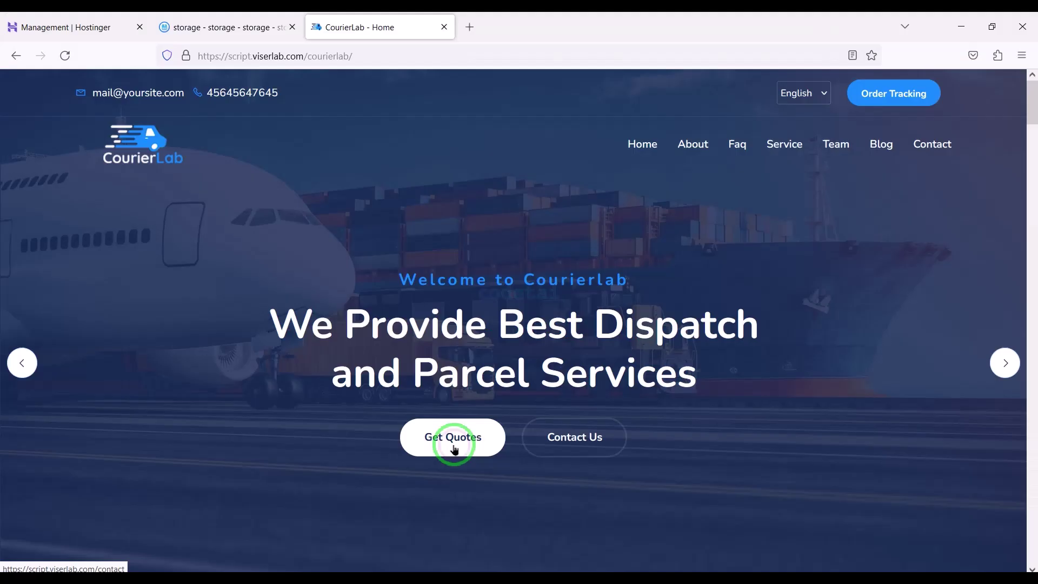
pyautogui.scroll(-15, 454, 445)
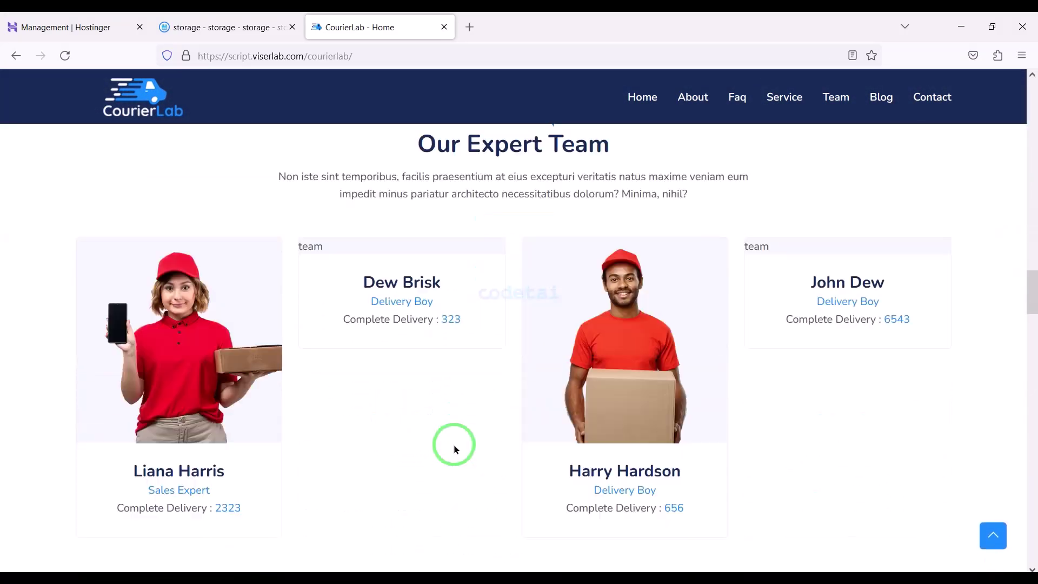
pyautogui.scroll(-20, 455, 449)
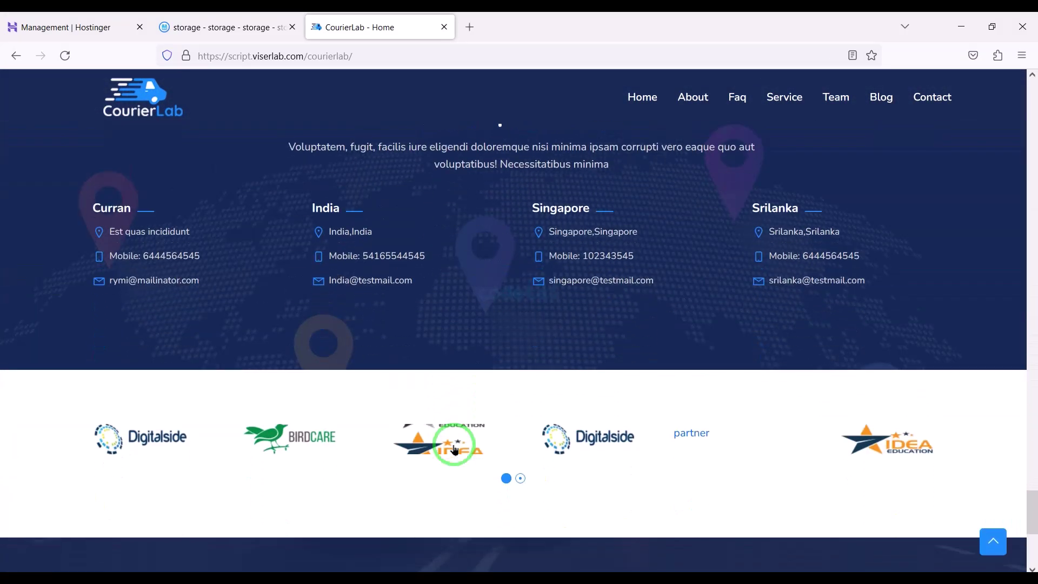
pyautogui.scroll(-5, 454, 449)
pyautogui.click(227, 27)
pyautogui.click(257, 128)
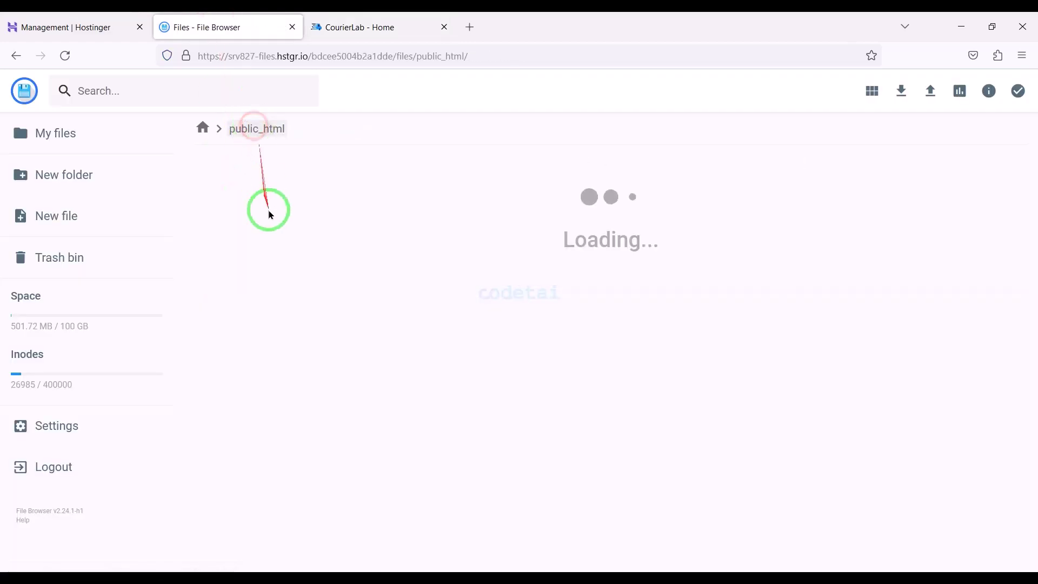
pyautogui.click(252, 250)
pyautogui.click(843, 96)
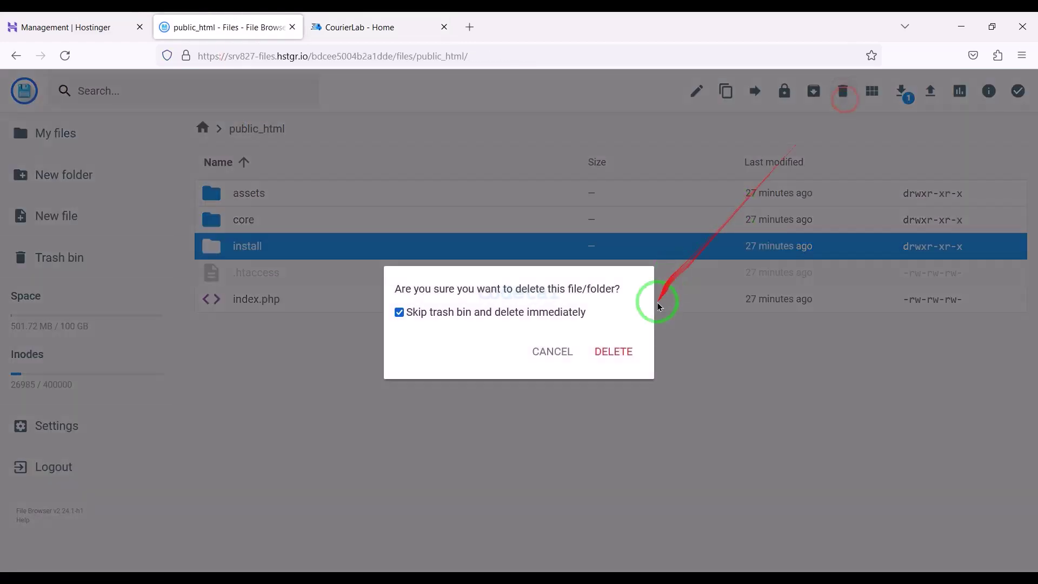
pyautogui.click(617, 348)
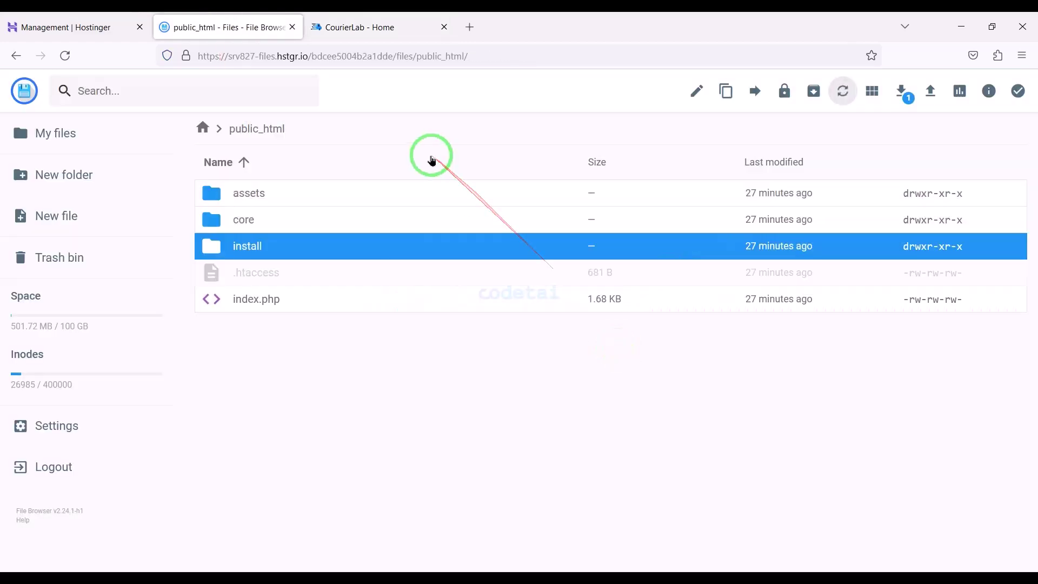
pyautogui.click(329, 28)
# Go to the site's /admin address, log in with the prefilled credentials, and review the dashboard totals
pyautogui.click(446, 58)
pyautogui.write('admin')
pyautogui.press('Return')
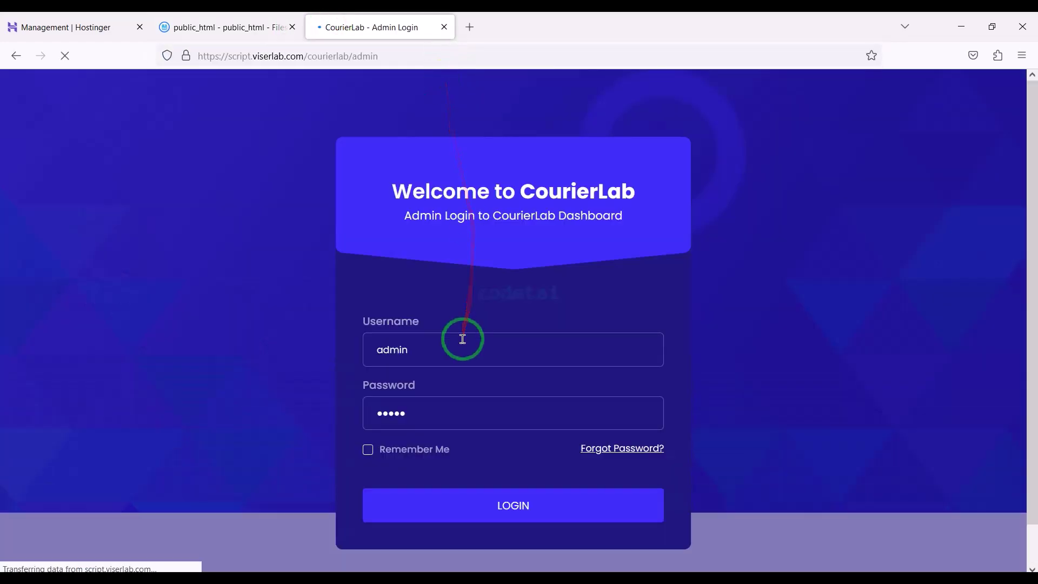
pyautogui.click(505, 465)
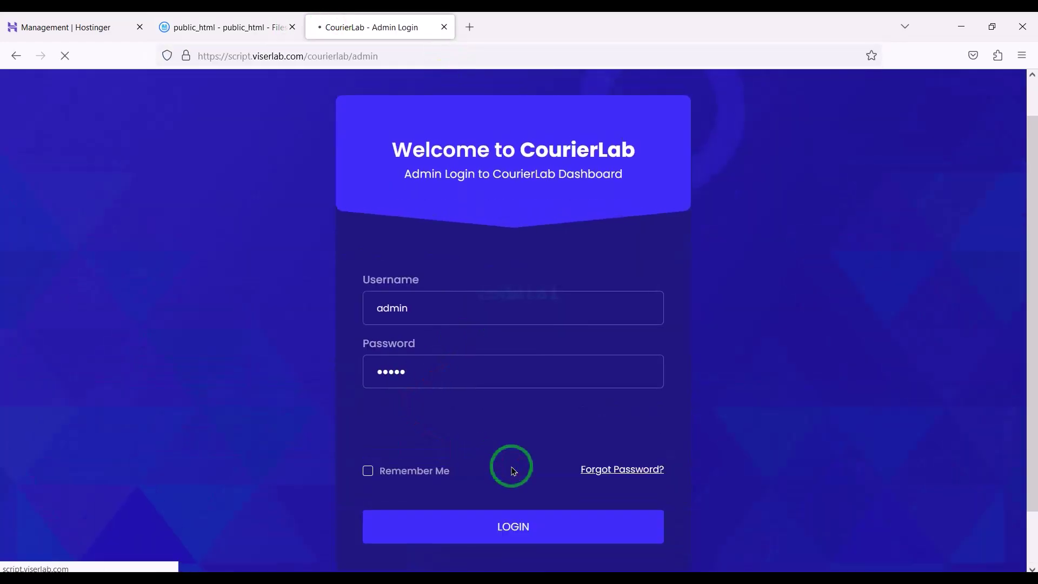
pyautogui.scroll(-5, 498, 466)
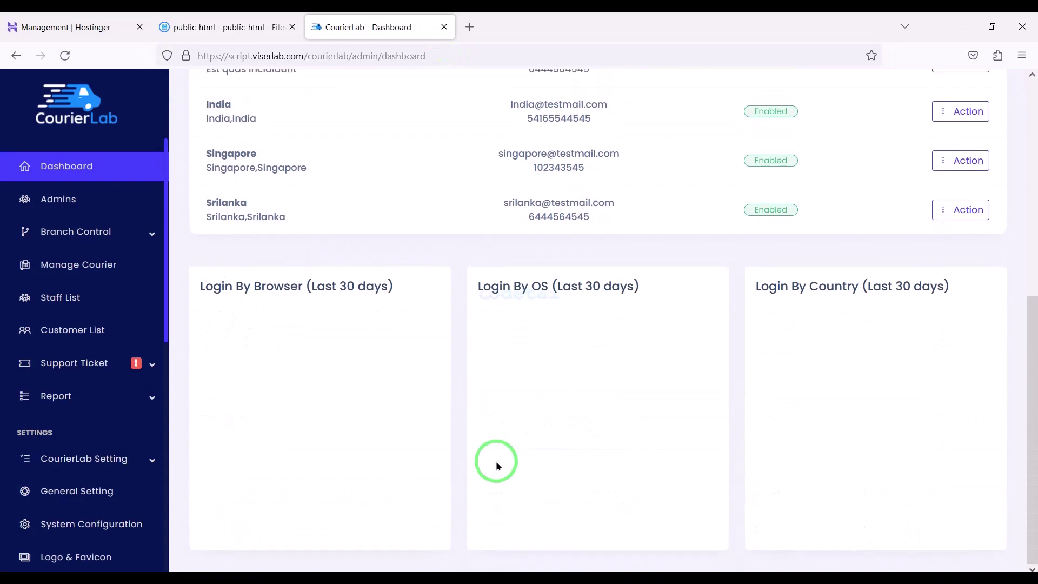
pyautogui.scroll(5, 498, 466)
pyautogui.scroll(-10, 81, 346)
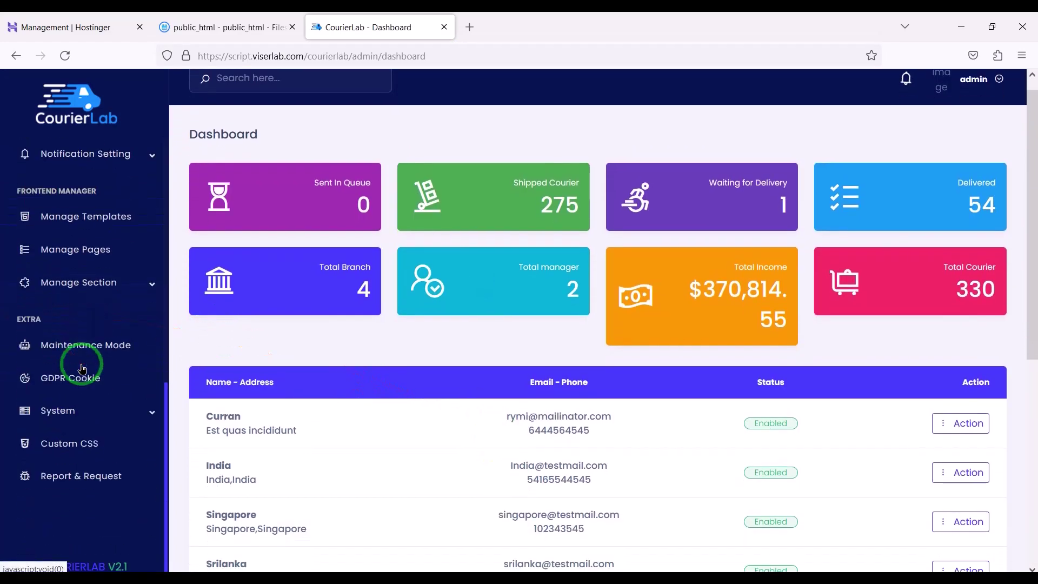
pyautogui.scroll(10, 81, 368)
pyautogui.scroll(2, 359, 308)
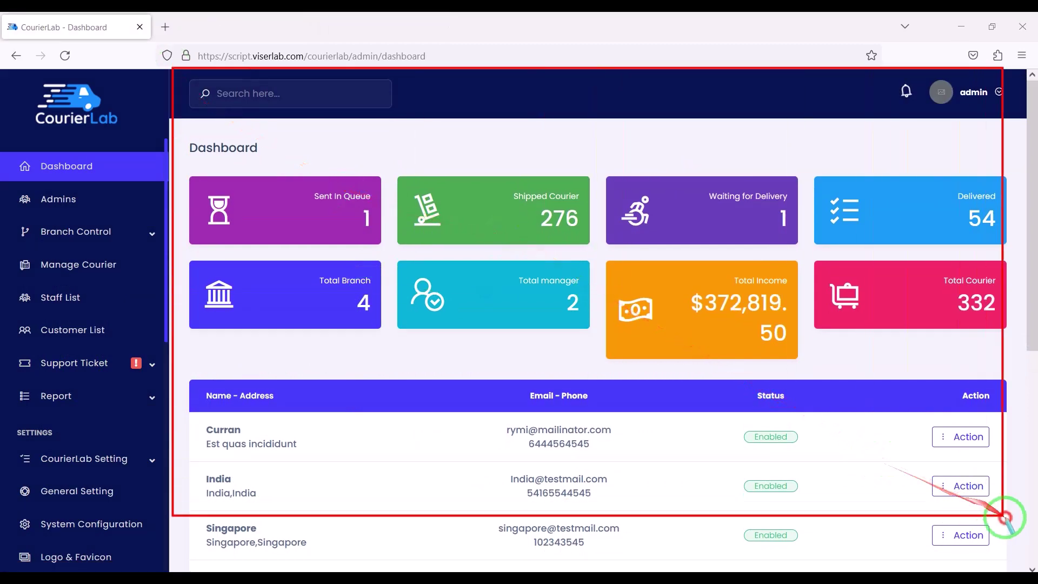
pyautogui.scroll(-7, 816, 493)
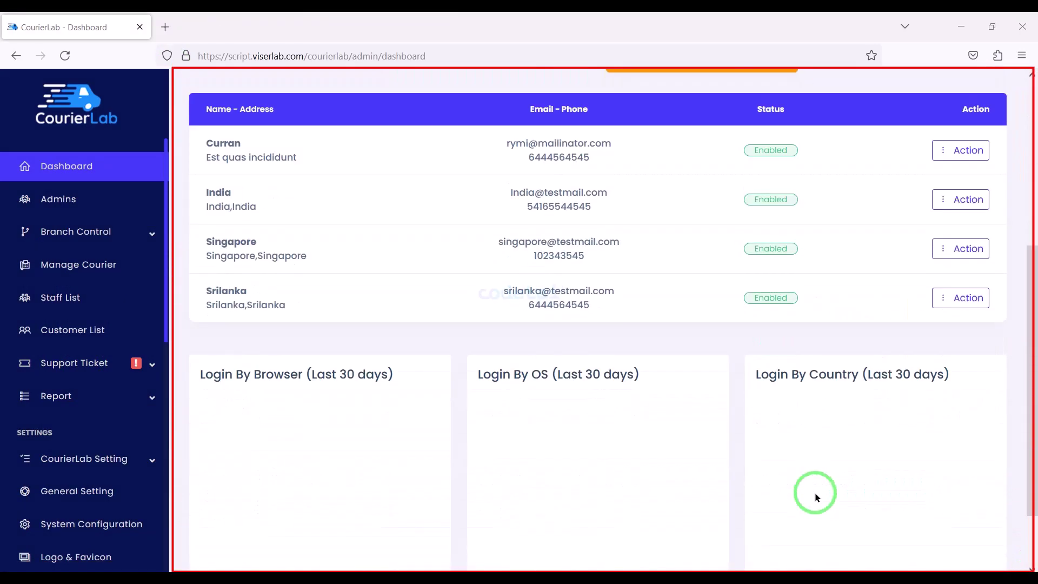
pyautogui.scroll(7, 815, 494)
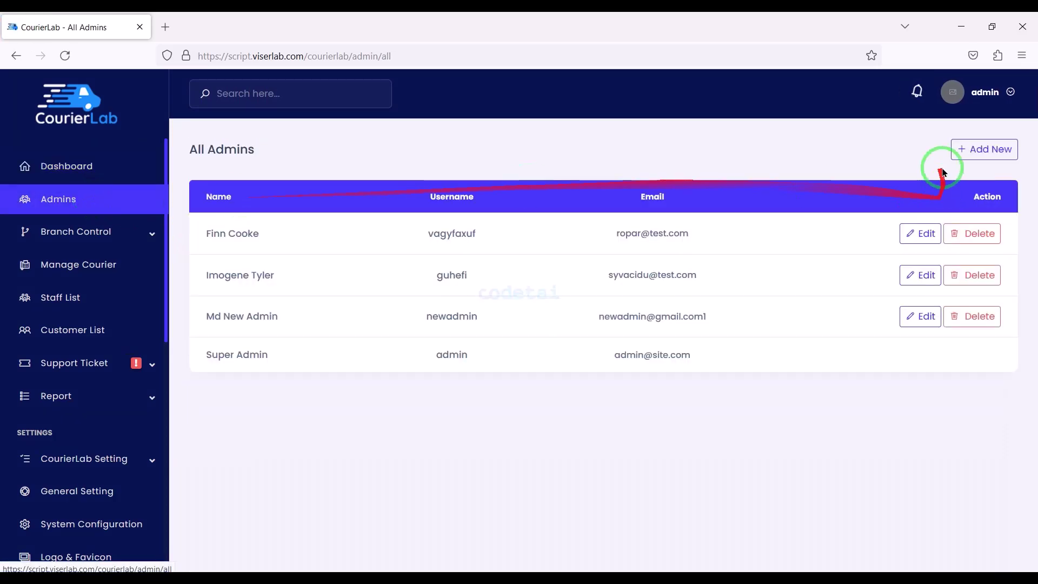
# Open and close the new admin and new branch forms without saving
pyautogui.click(968, 157)
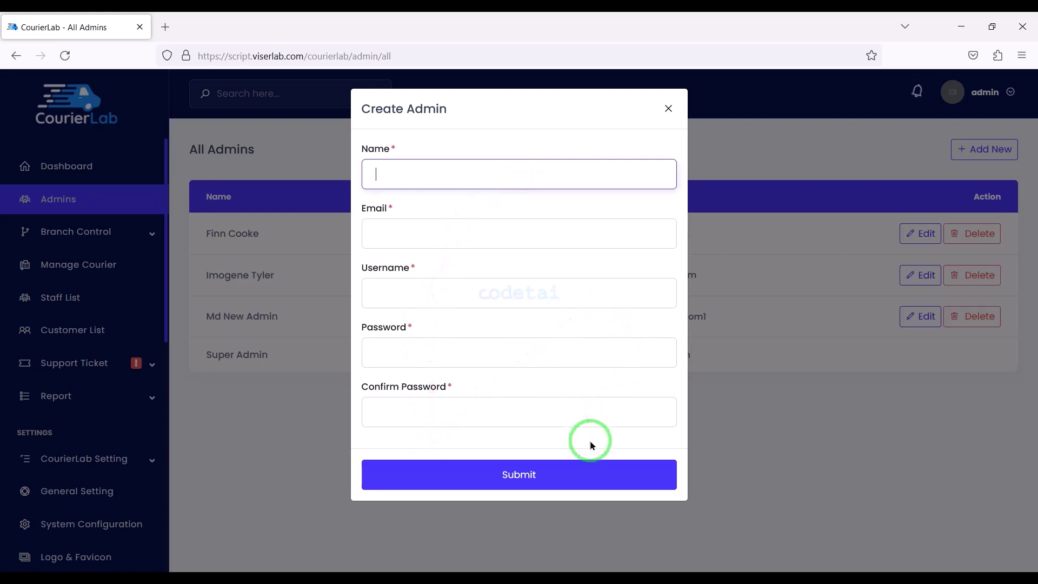
pyautogui.click(317, 382)
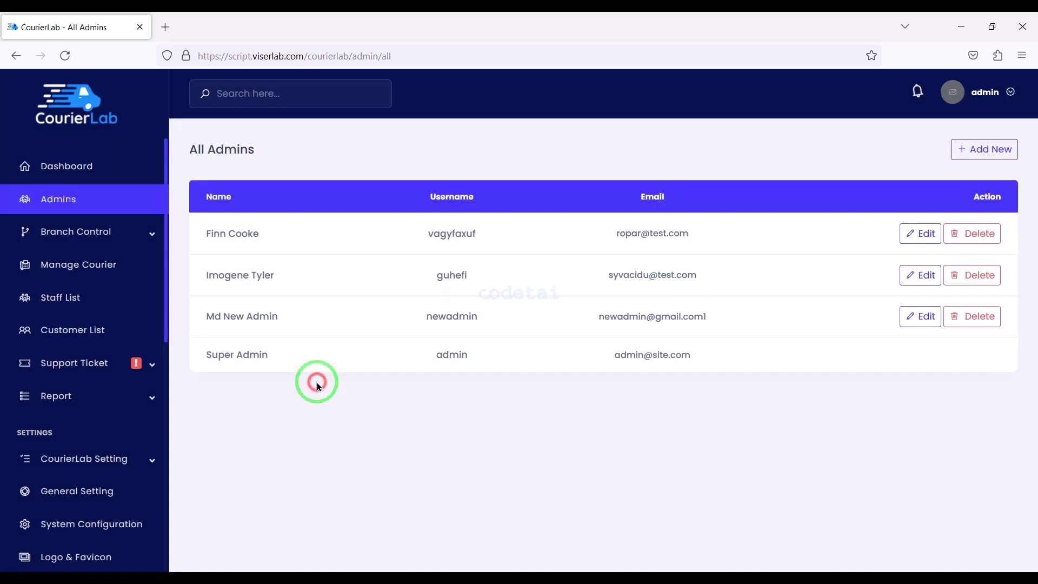
pyautogui.click(122, 232)
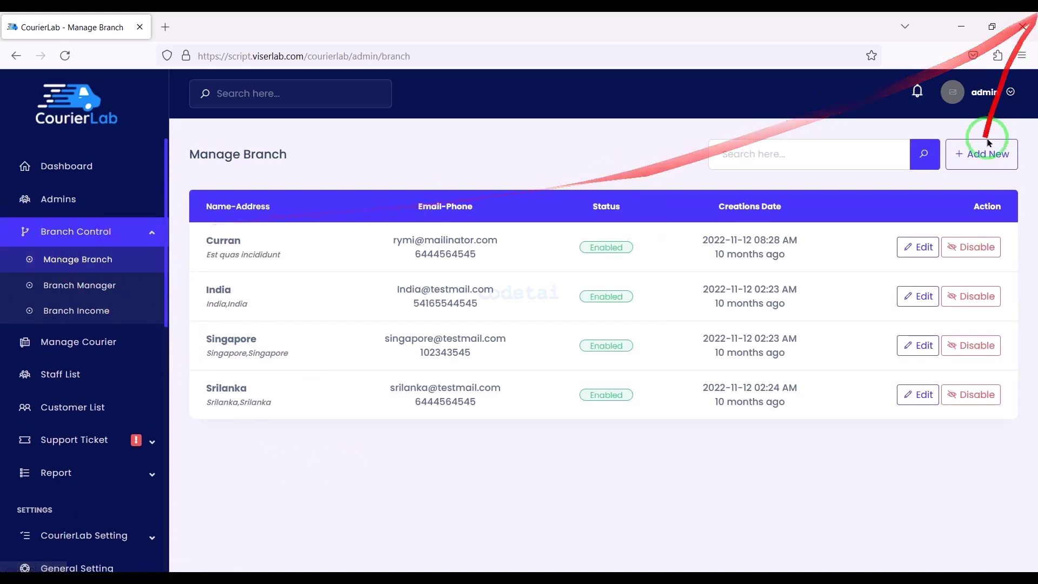
pyautogui.click(982, 155)
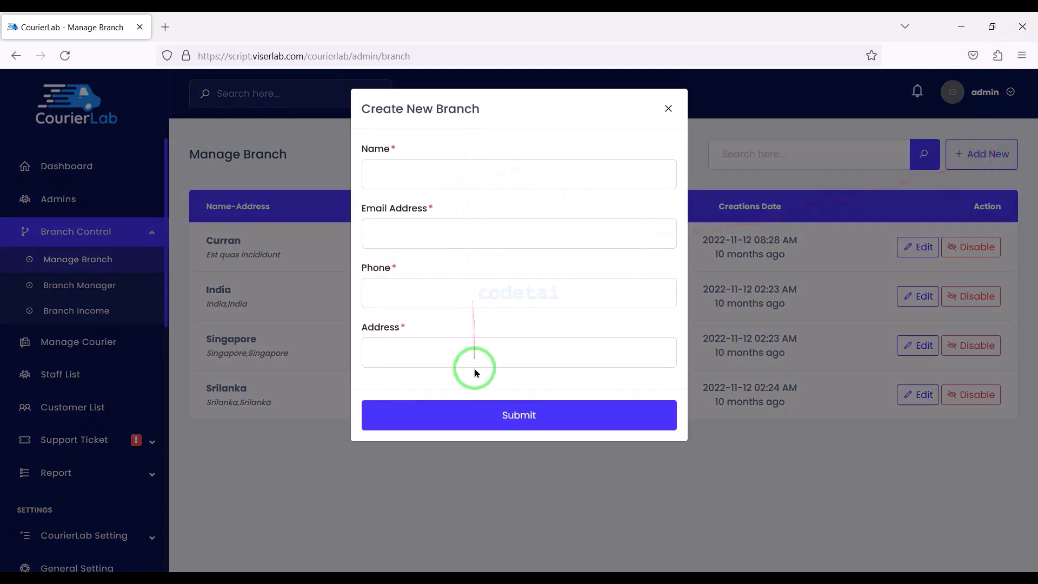
pyautogui.click(378, 451)
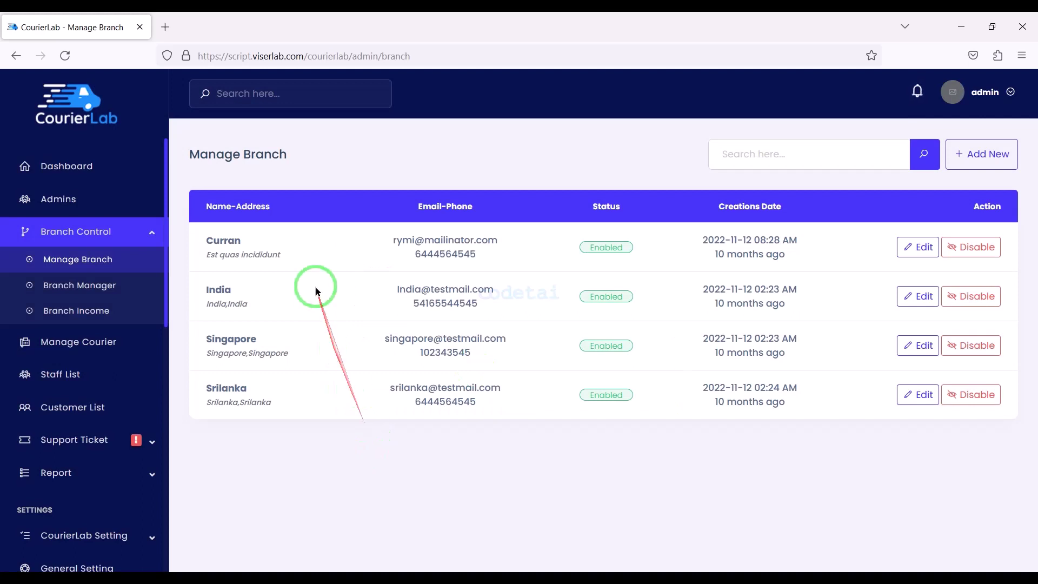
# Start adding a branch manager and assign it the Curran branch
pyautogui.click(120, 286)
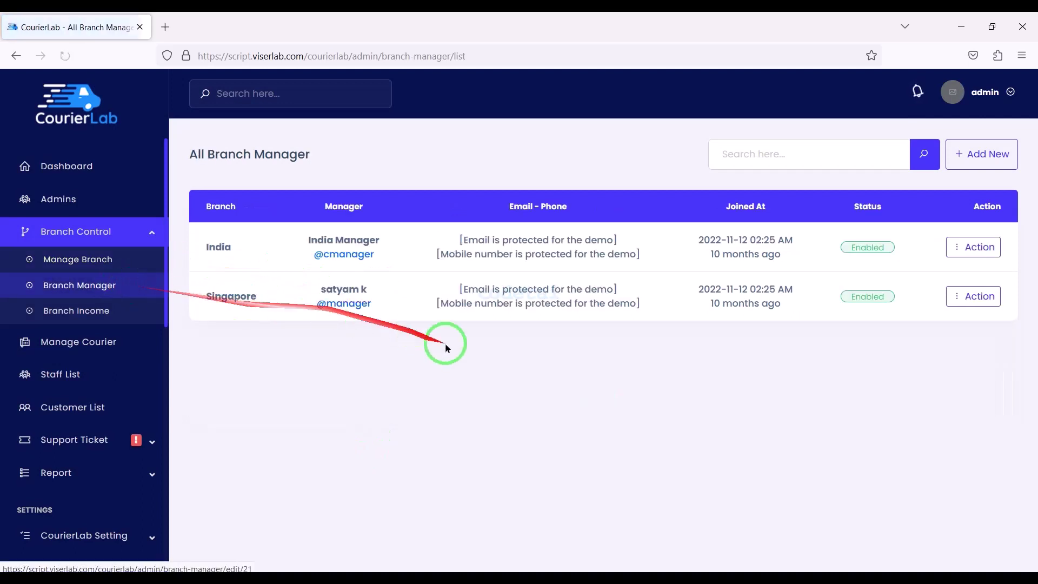
pyautogui.click(972, 150)
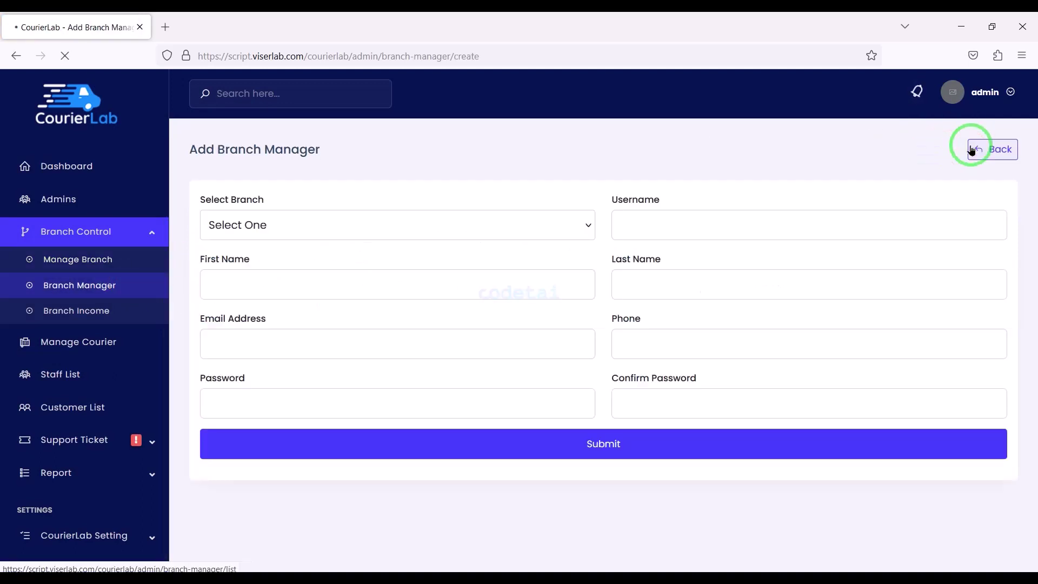
pyautogui.click(554, 233)
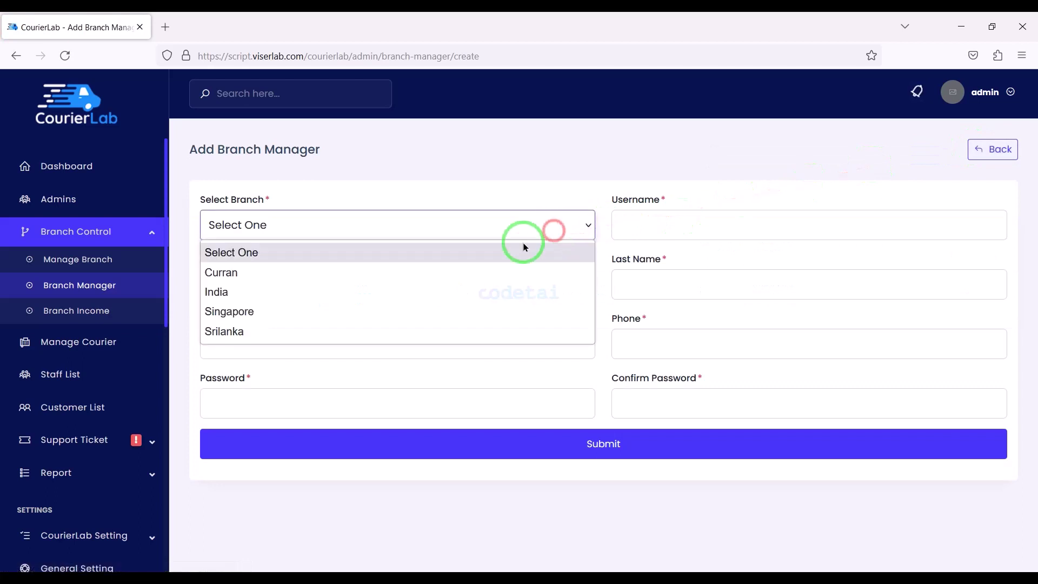
pyautogui.click(429, 273)
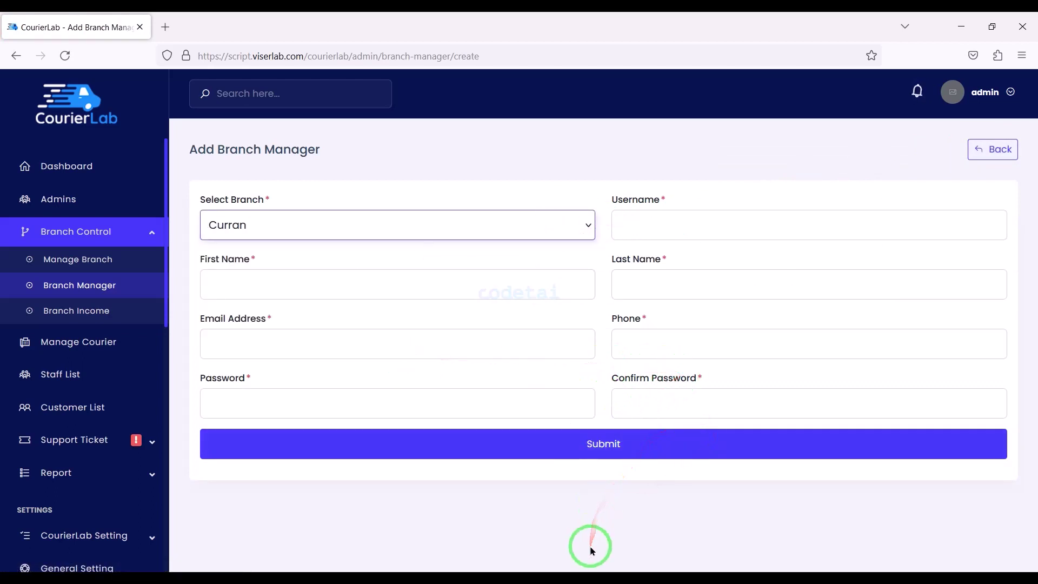
pyautogui.click(125, 320)
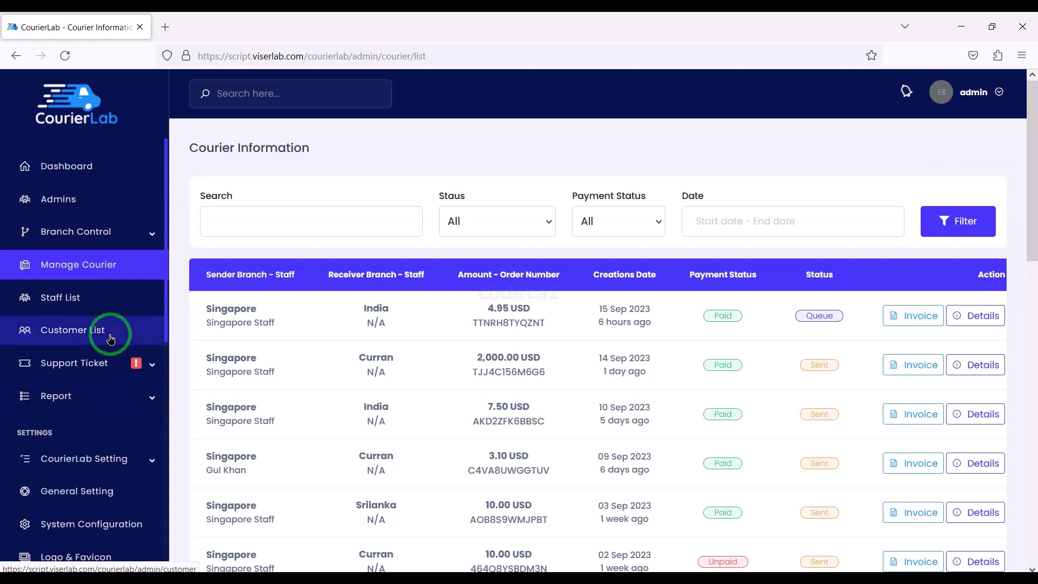
# View the second courier shipment's details and return to the courier list
pyautogui.scroll(-10, 721, 415)
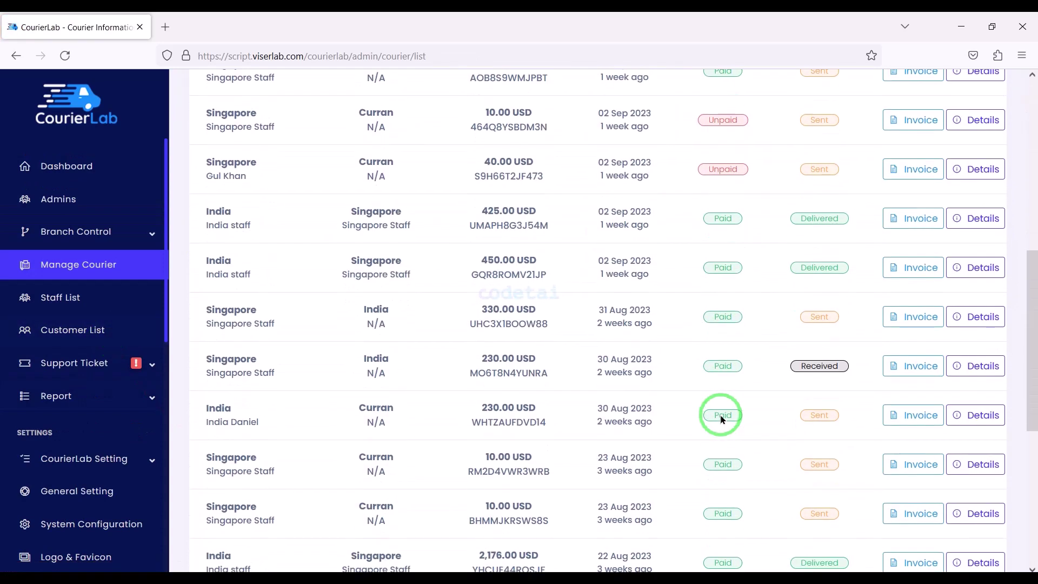
pyautogui.scroll(-3, 721, 418)
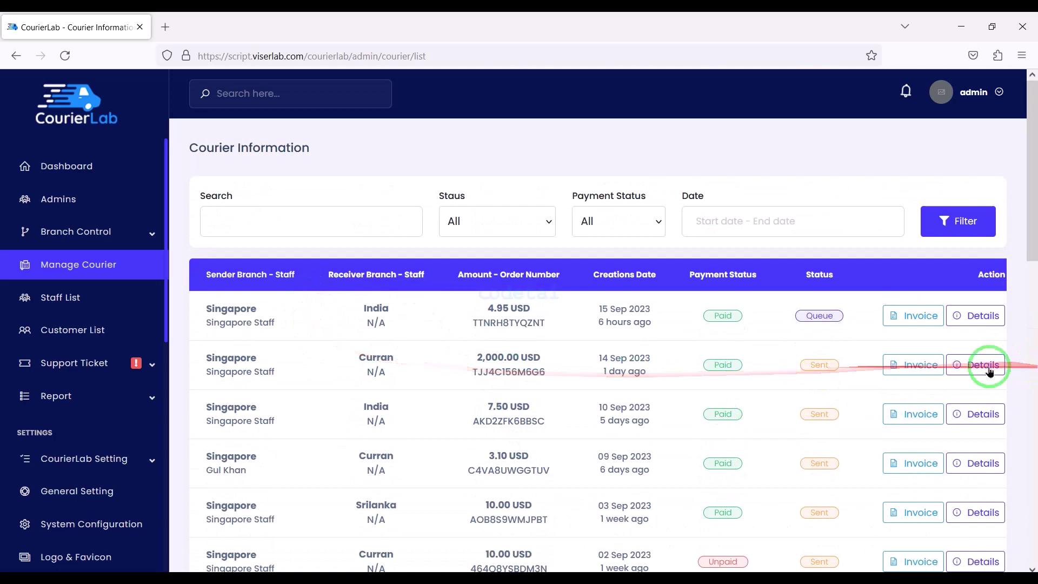
pyautogui.click(963, 372)
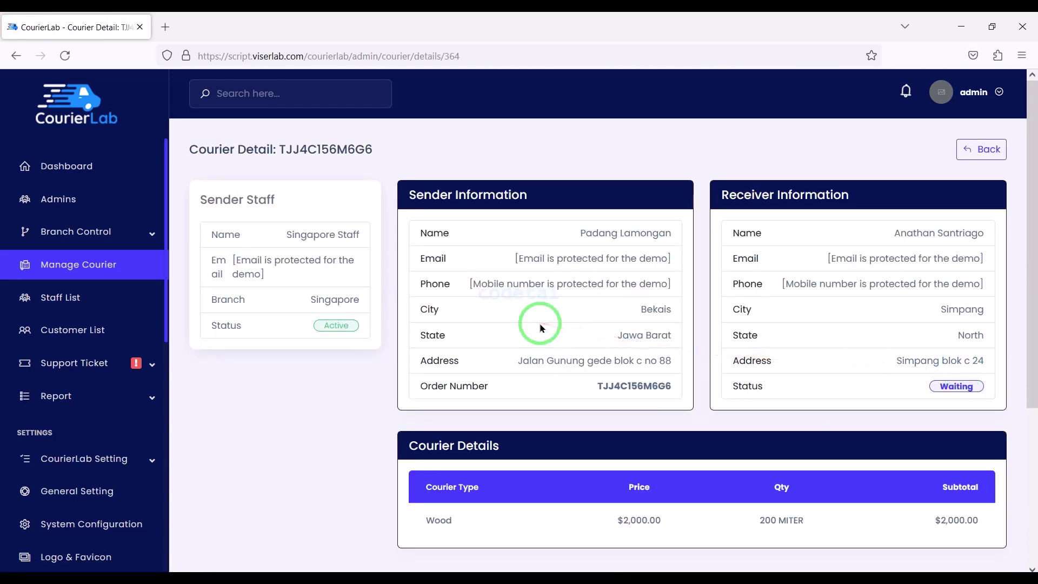
pyautogui.scroll(-4, 540, 325)
pyautogui.hotkey('alt', 'Left')
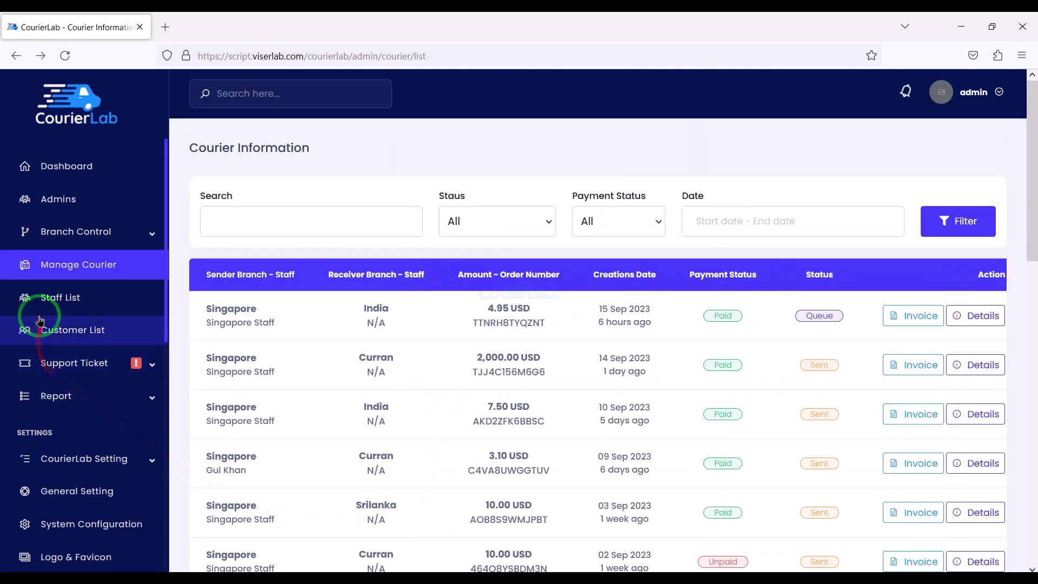
# From the Staff List, log in as the first staff member, then close that dashboard tab
pyautogui.click(48, 308)
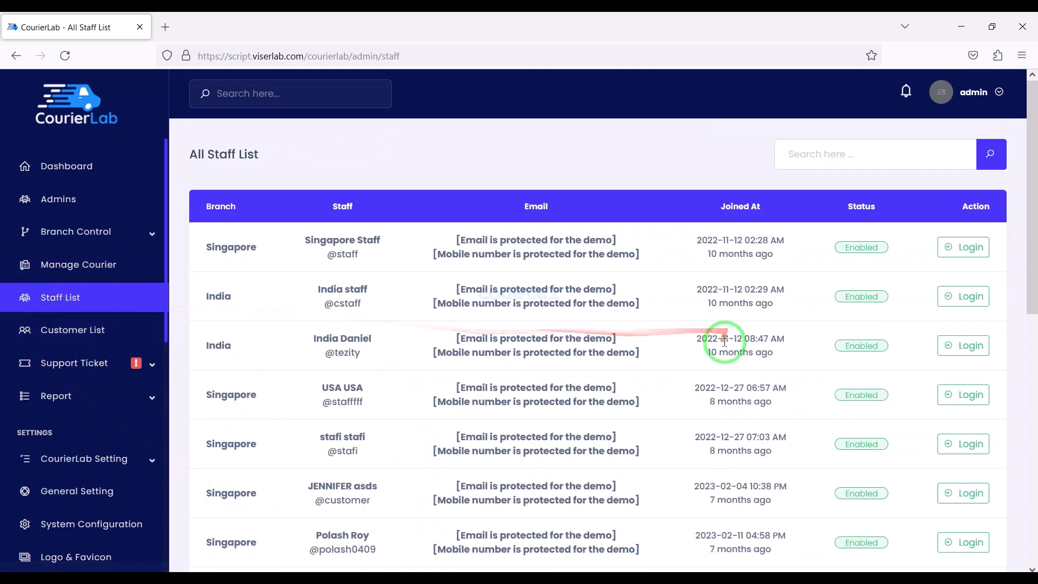
pyautogui.scroll(-10, 723, 338)
pyautogui.scroll(10, 725, 341)
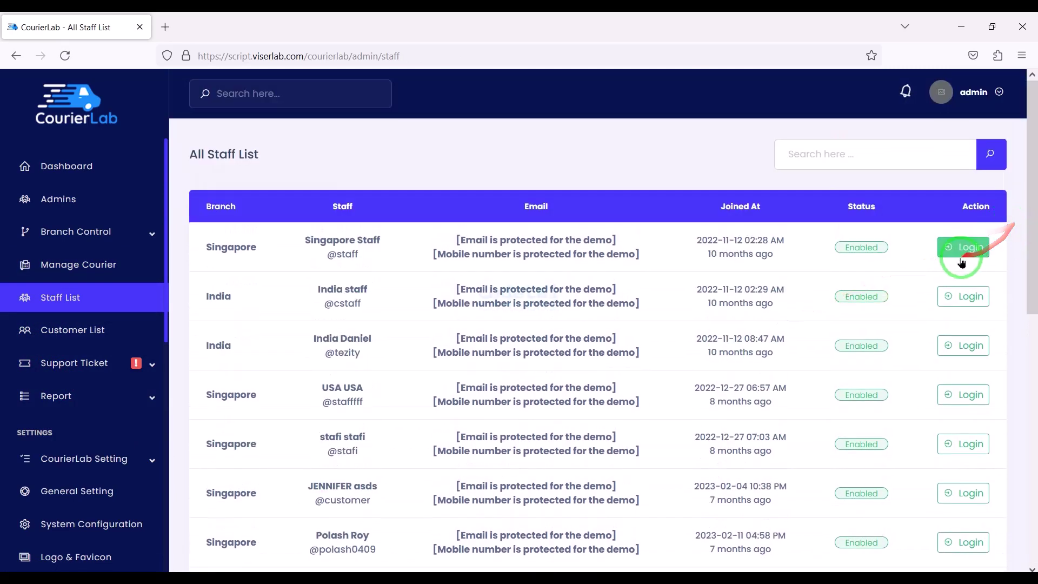
pyautogui.click(962, 253)
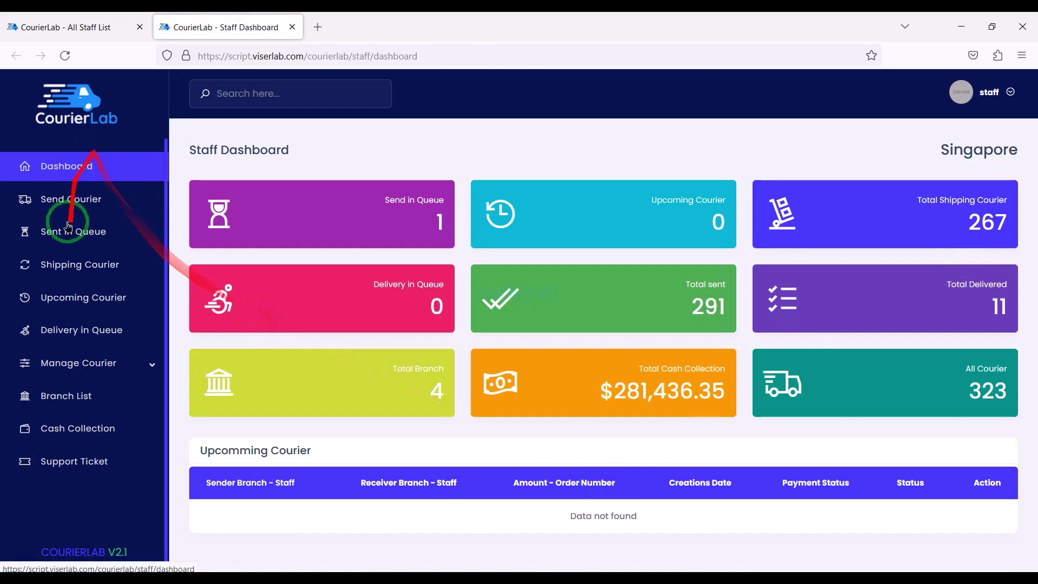
pyautogui.hotkey('ctrl', 'w')
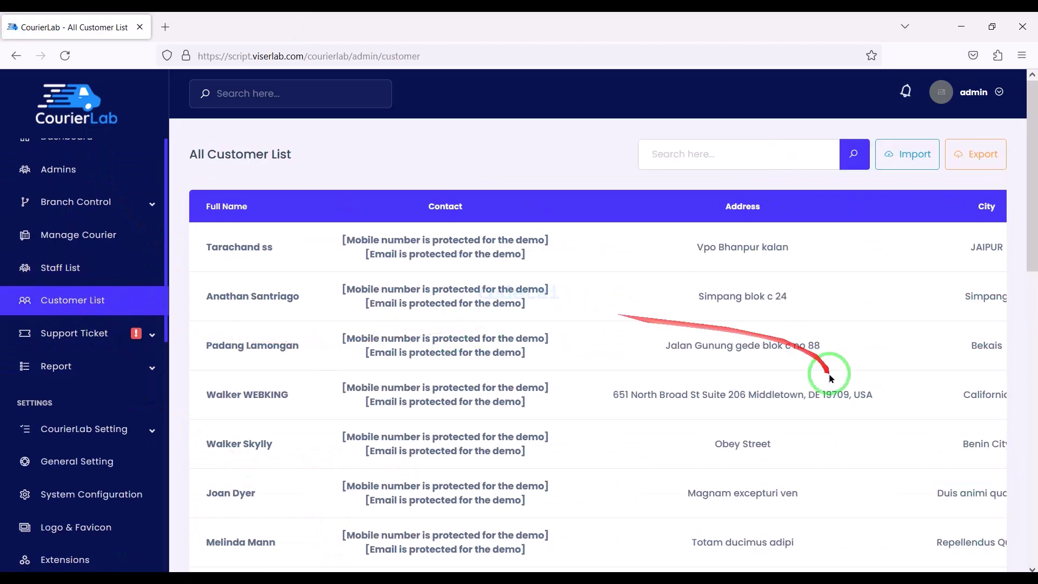
# Browse the closed and answered support tickets
pyautogui.scroll(-4, 829, 376)
pyautogui.scroll(4, 828, 376)
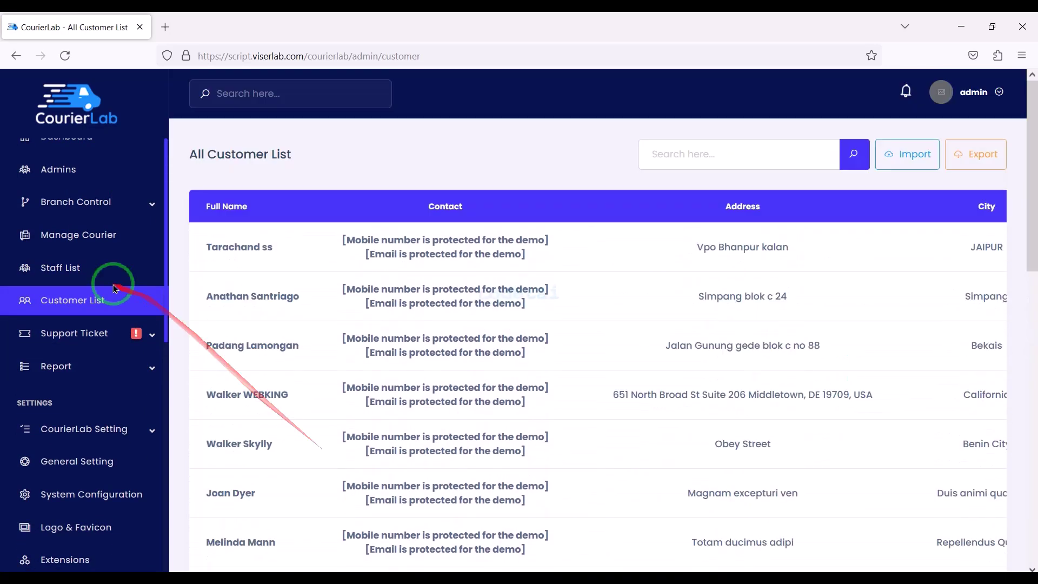
pyautogui.click(105, 333)
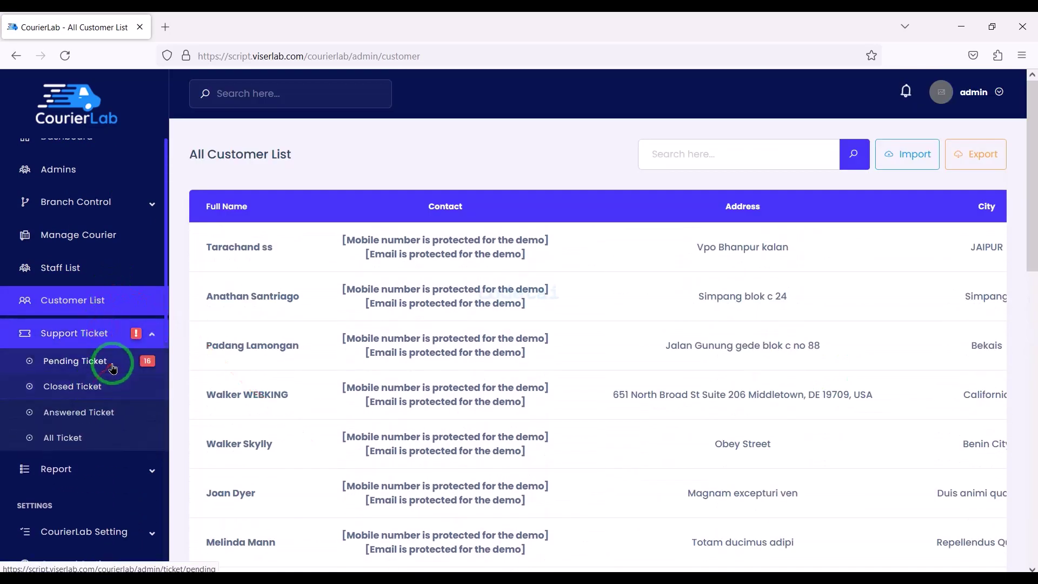
pyautogui.scroll(-6, 603, 418)
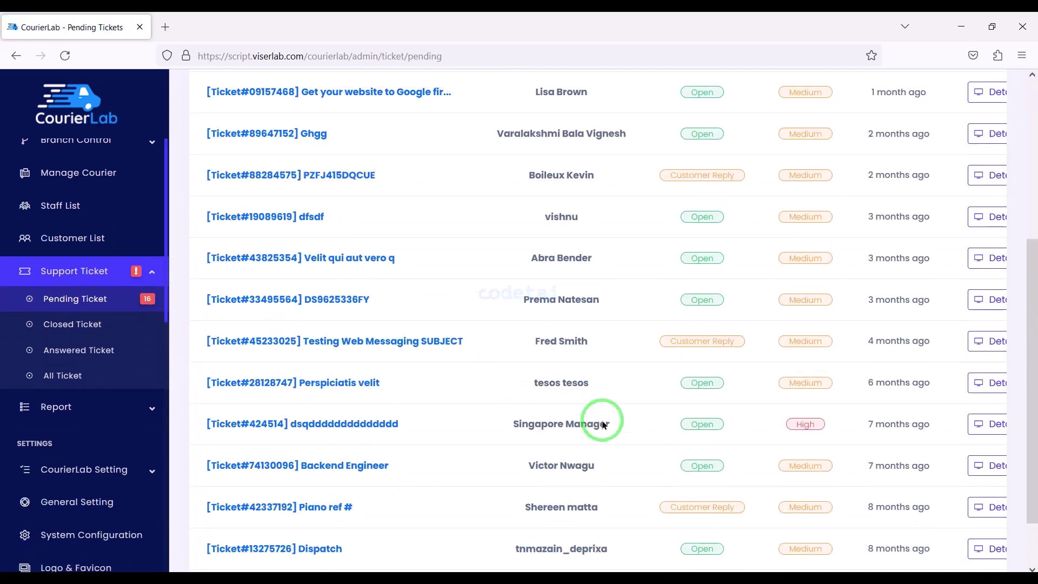
pyautogui.click(126, 338)
pyautogui.click(139, 324)
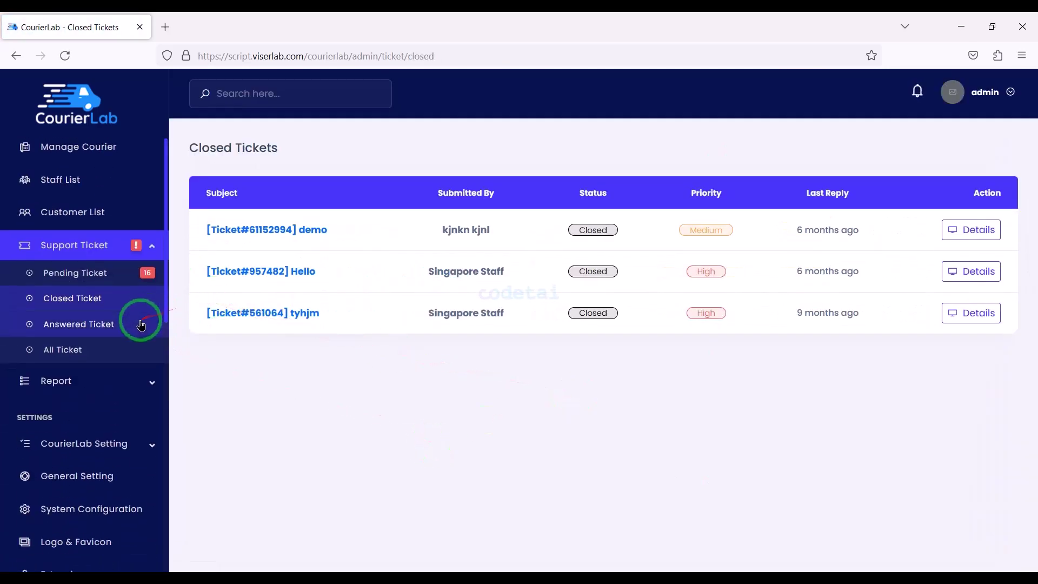
# View the Notification History and User Login History reports, then expand CourierLab Setting
pyautogui.click(132, 355)
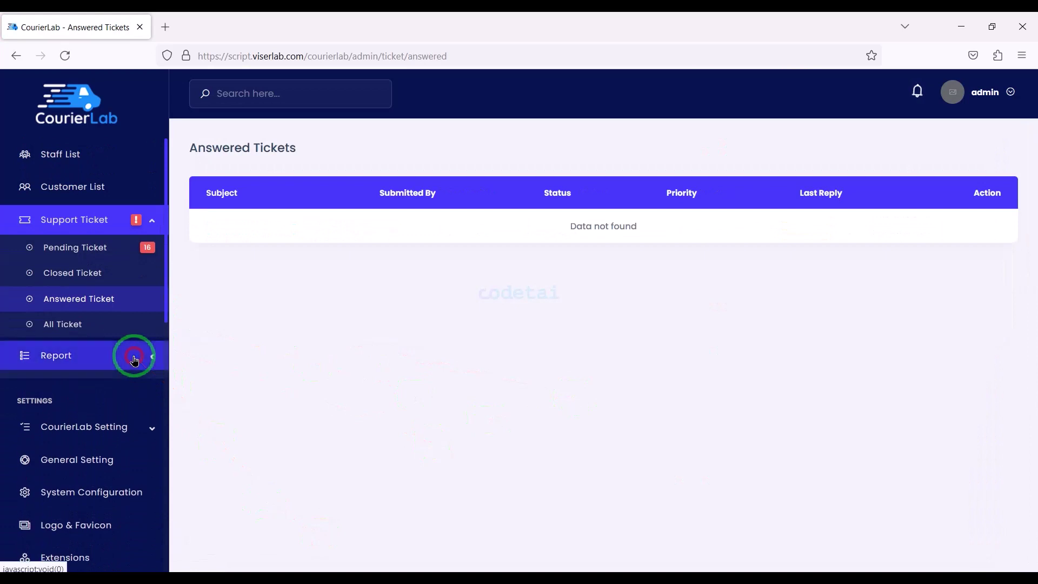
pyautogui.click(130, 404)
pyautogui.click(95, 280)
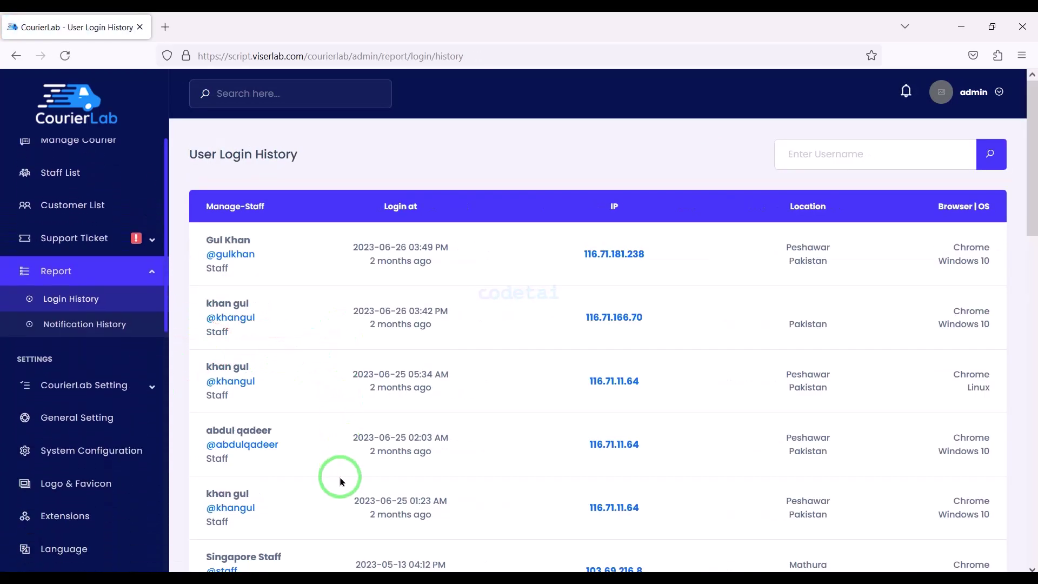
pyautogui.click(108, 385)
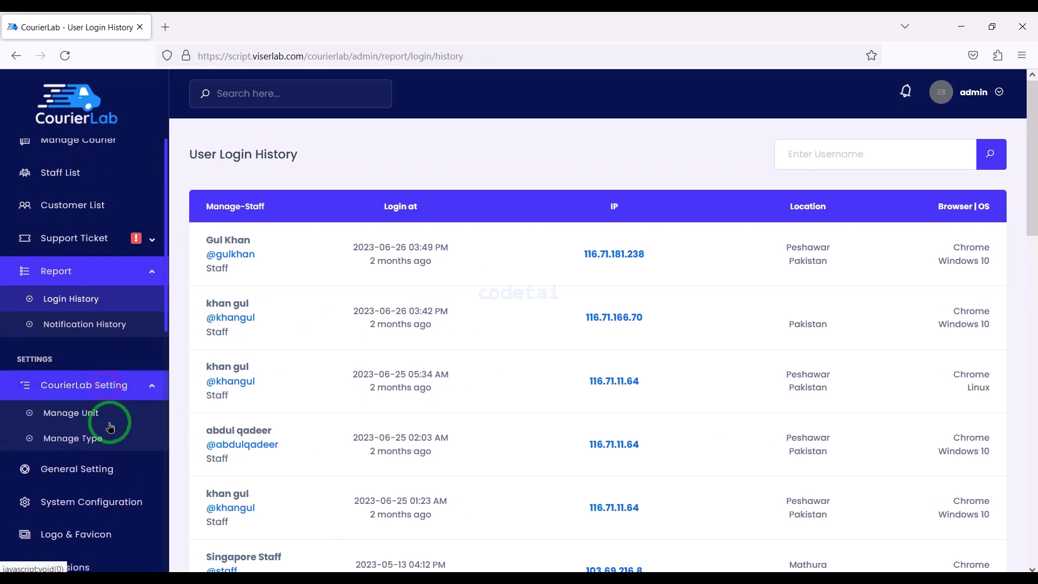
# Review Manage Unit and Manage Type, opening and closing their Add New forms (KG picked) unsaved
pyautogui.click(49, 416)
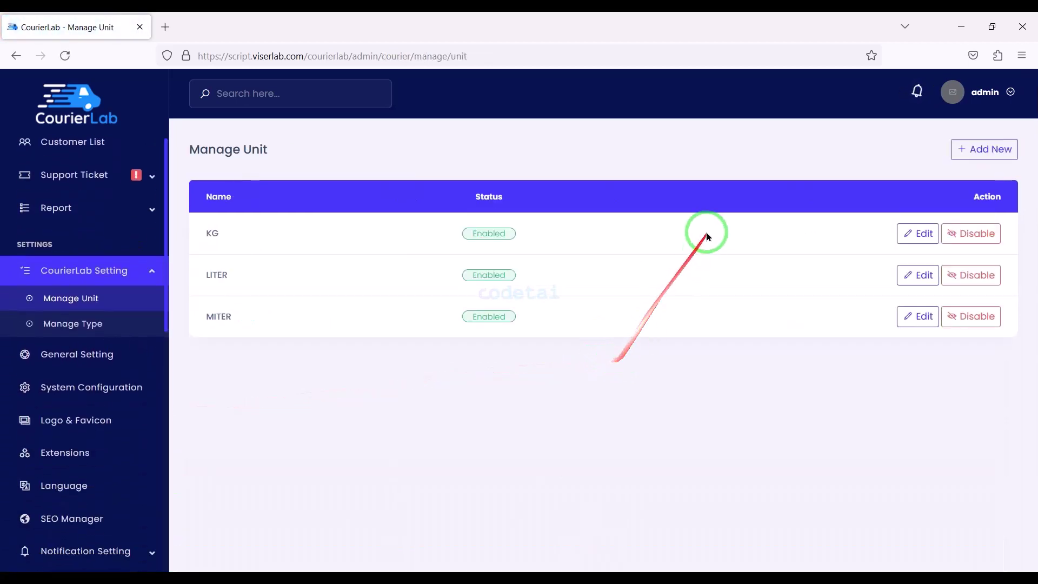
pyautogui.click(968, 151)
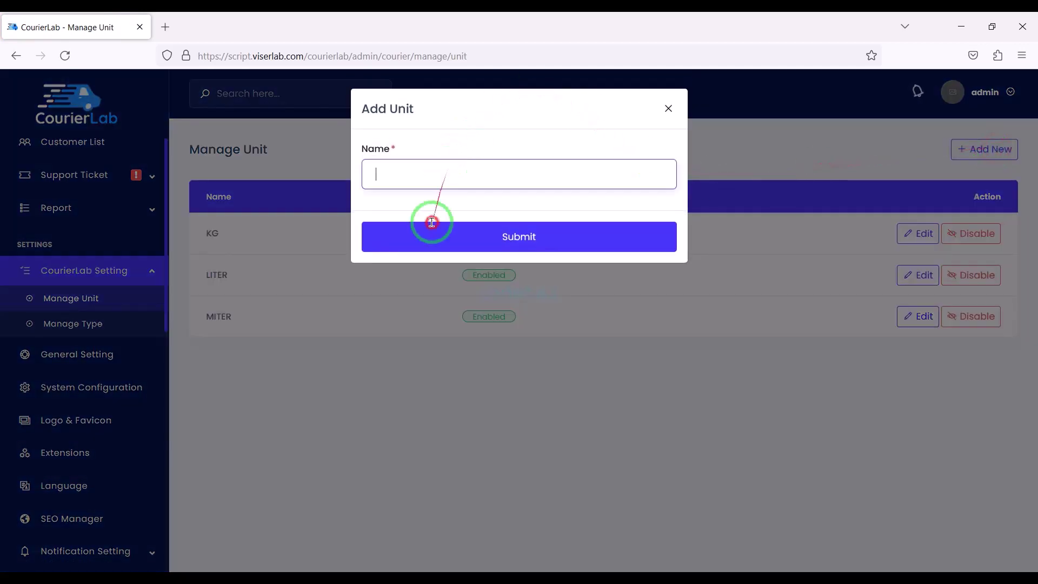
pyautogui.click(669, 109)
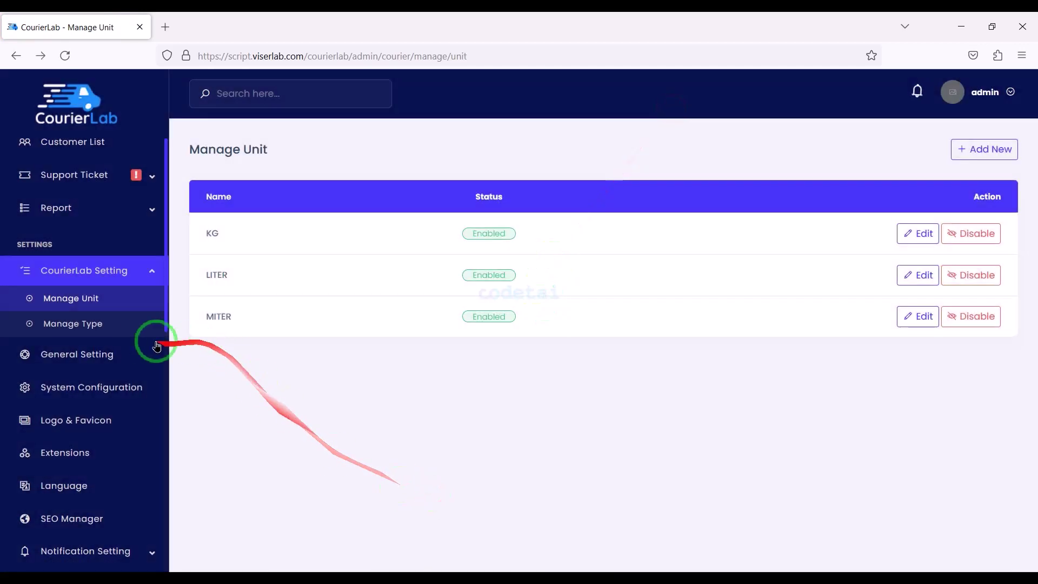
pyautogui.click(984, 149)
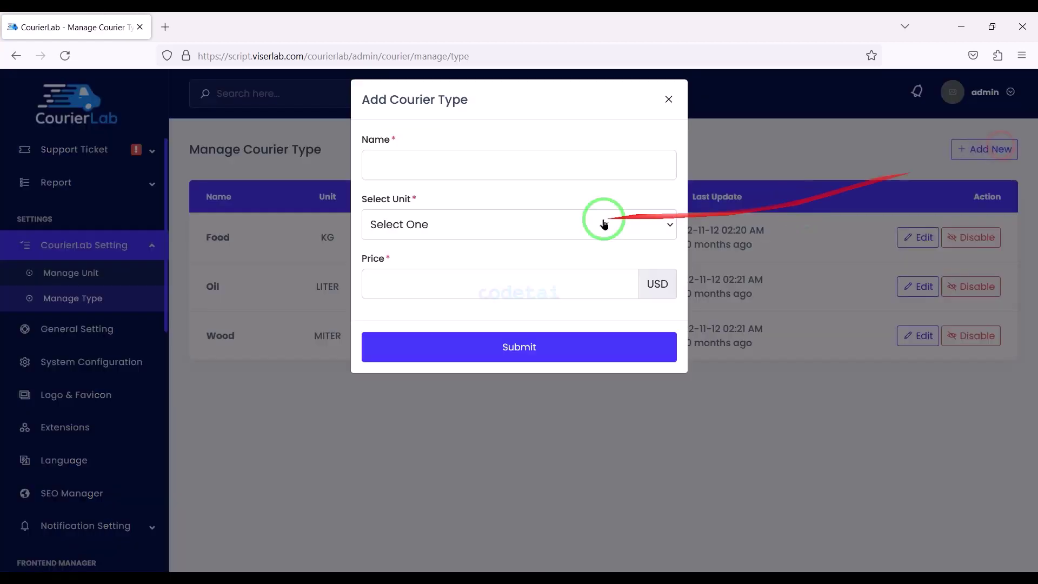
pyautogui.click(470, 234)
pyautogui.click(400, 259)
pyautogui.click(669, 109)
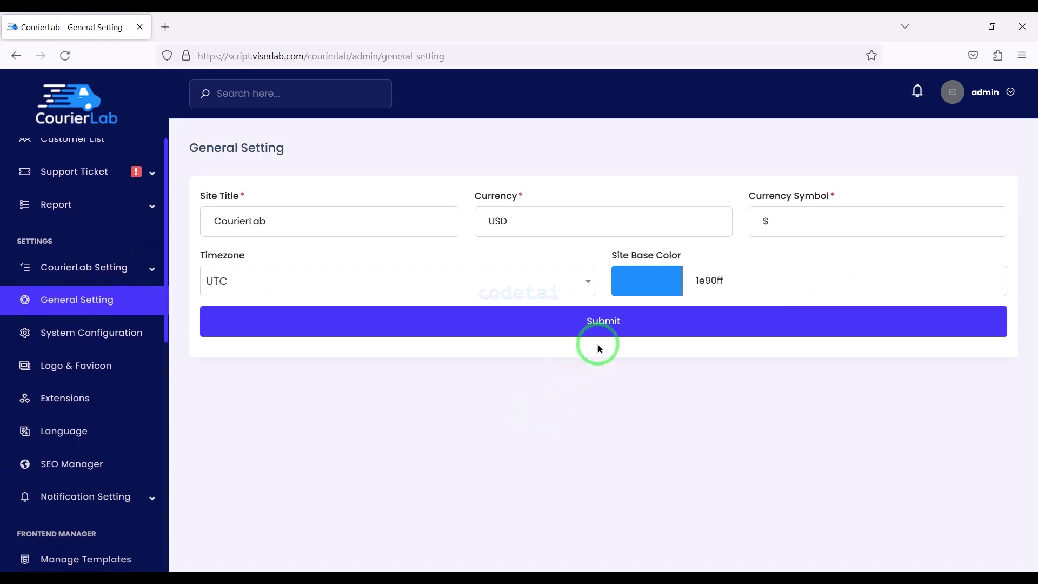
# Select the Site Title, check the currency and symbol, and keep UTC as the timezone
pyautogui.moveTo(332, 217); pyautogui.dragTo(192, 203)
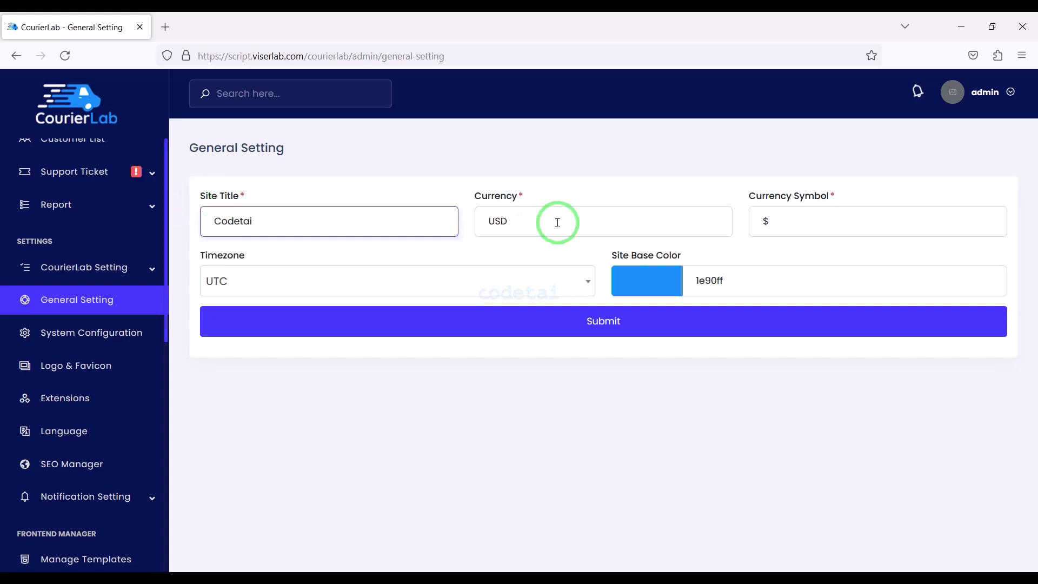
pyautogui.click(513, 224)
pyautogui.moveTo(787, 219); pyautogui.dragTo(714, 240)
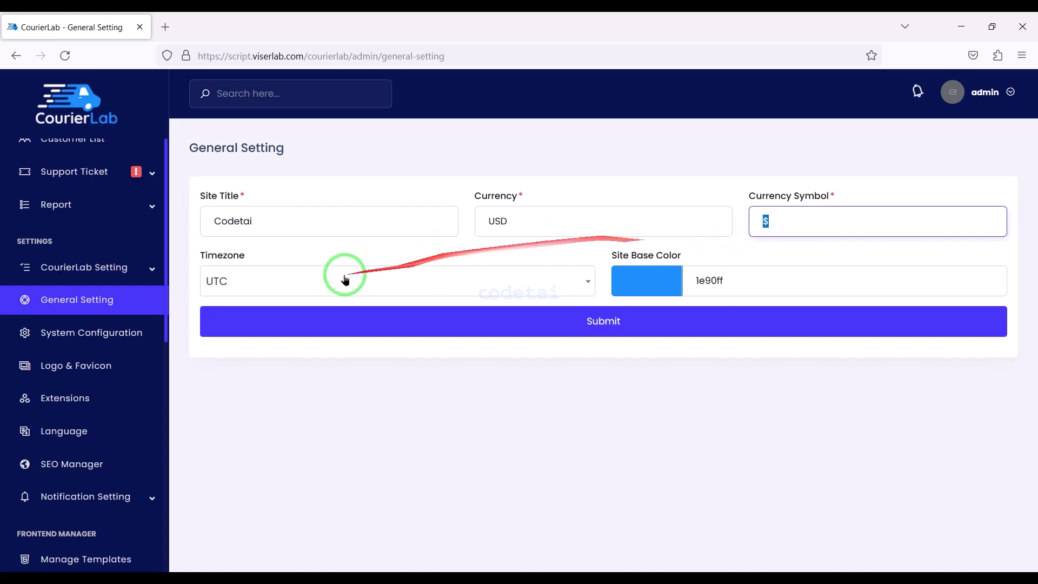
pyautogui.click(283, 276)
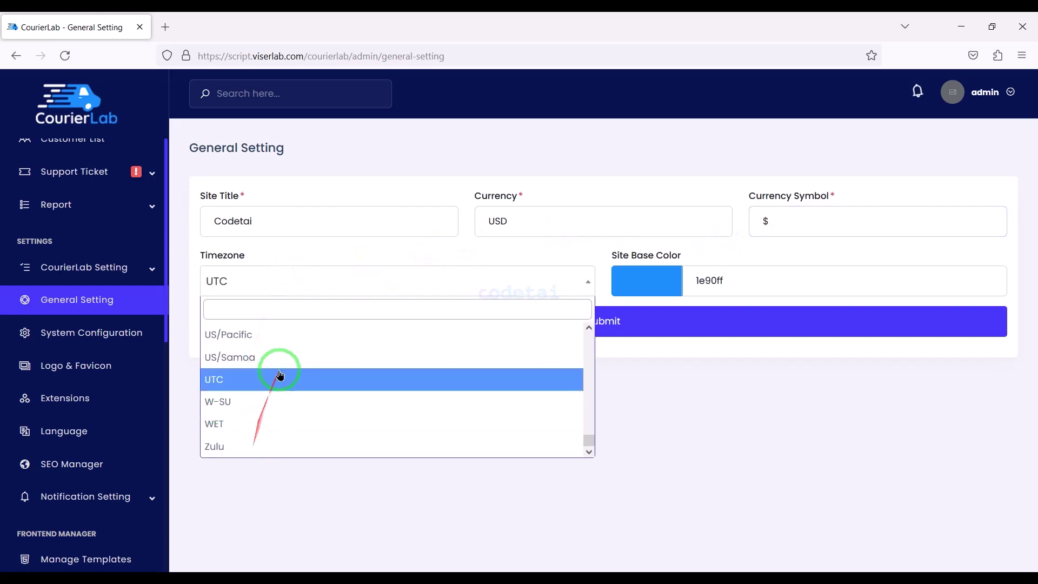
pyautogui.click(280, 375)
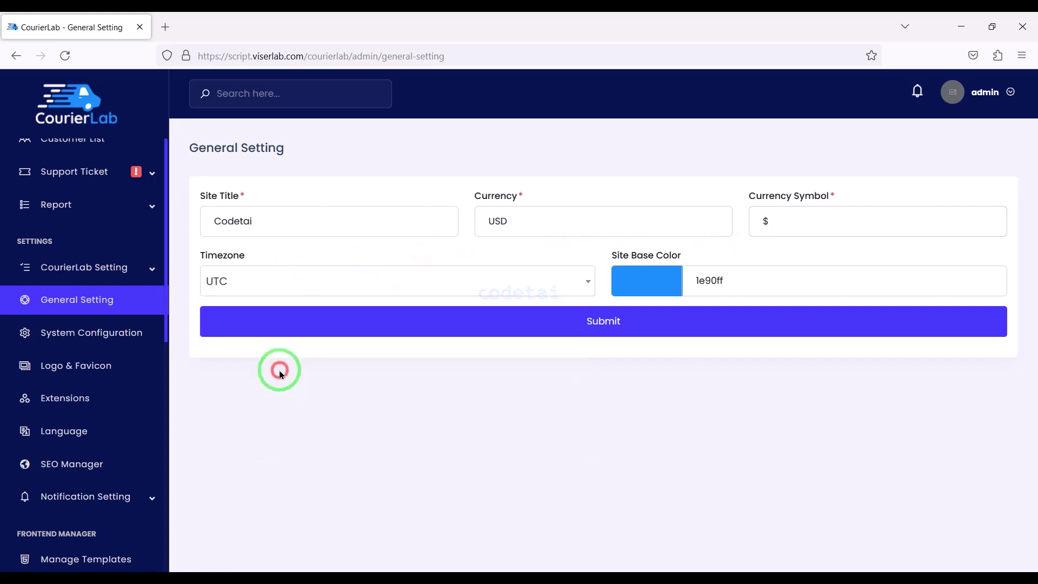
# Set the Site Base Color to dark green 006206
pyautogui.click(670, 277)
pyautogui.moveTo(731, 362); pyautogui.dragTo(731, 326)
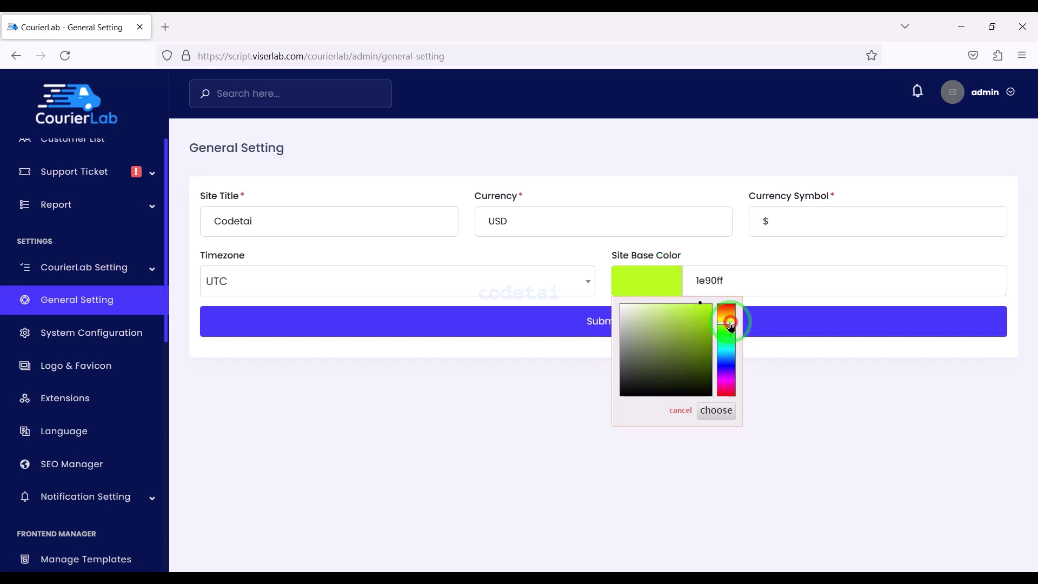
pyautogui.click(726, 335)
pyautogui.click(711, 361)
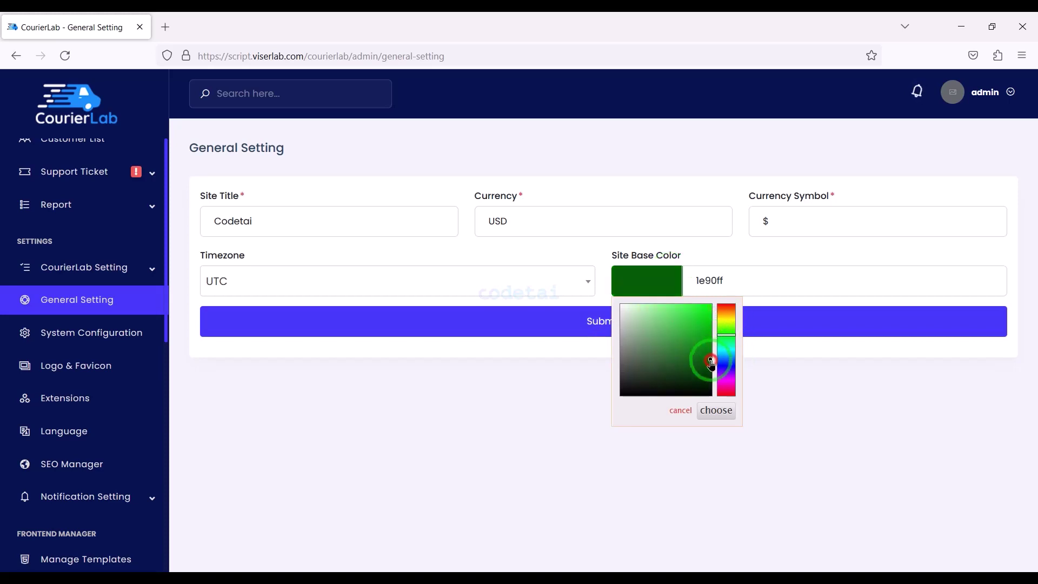
pyautogui.click(716, 408)
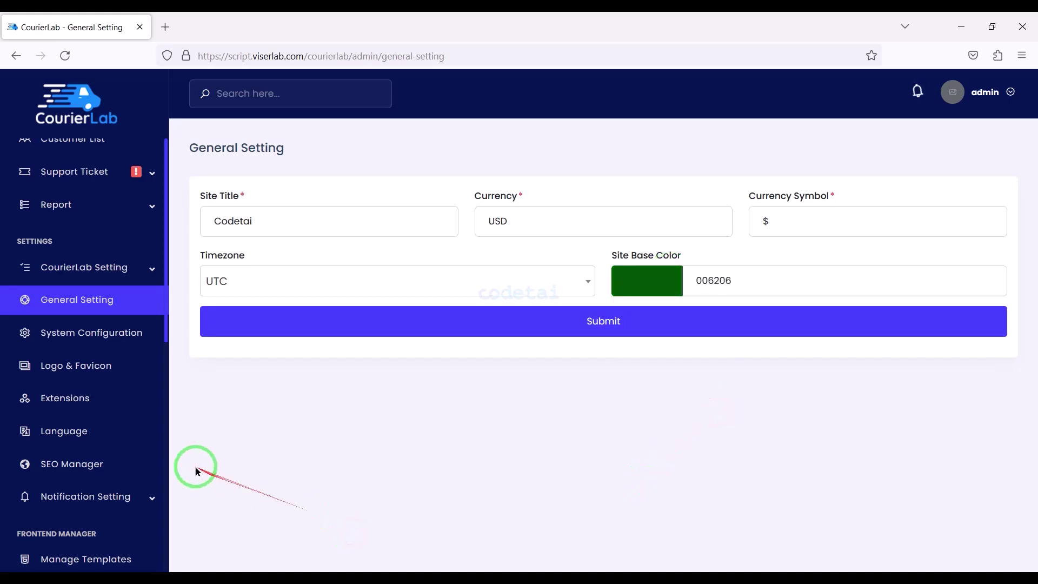
pyautogui.click(121, 351)
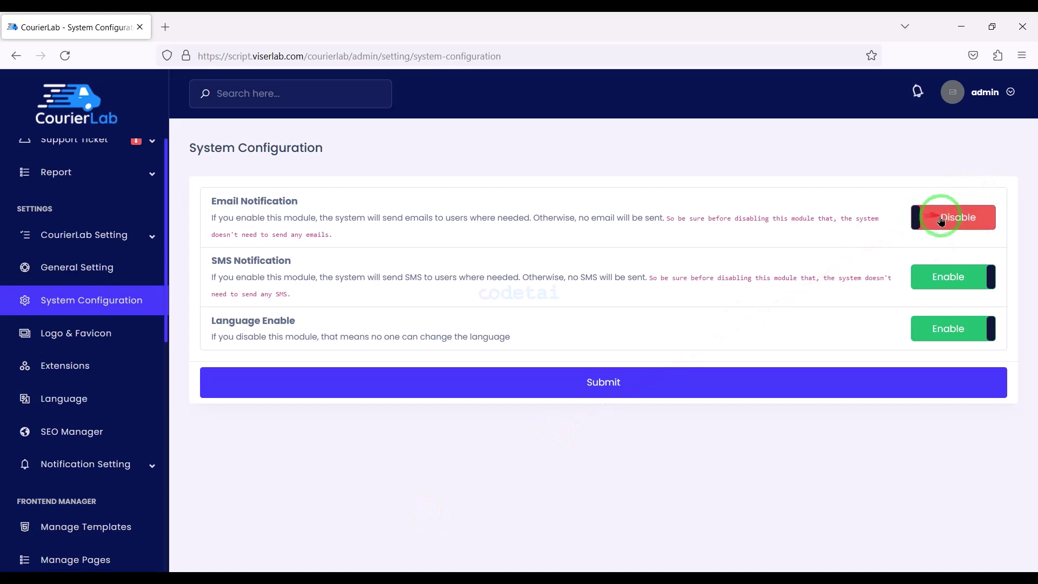
# Turn the Email and SMS notifications back on, then go to Logo & Favicon settings
pyautogui.click(947, 219)
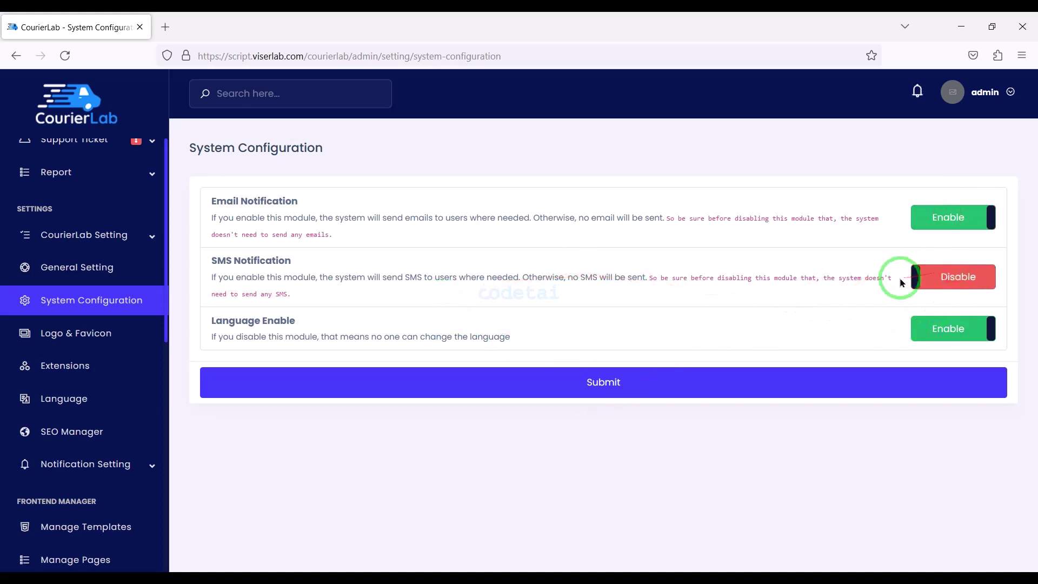
pyautogui.click(934, 278)
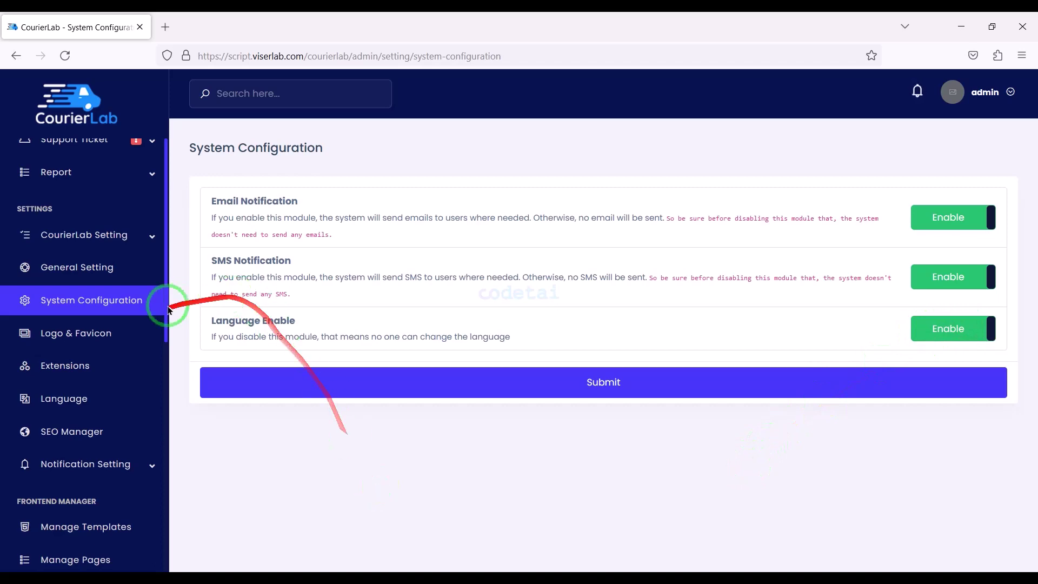
pyautogui.click(104, 334)
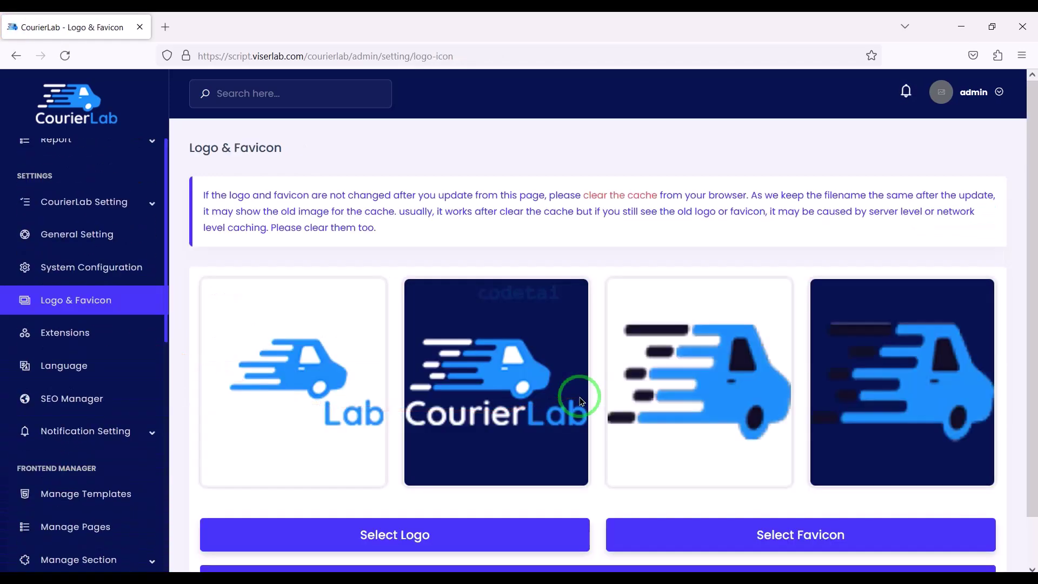
# Upload the codetai wordmark as logo and the blue loop icon as favicon, then go to Extensions
pyautogui.scroll(-2, 1034, 260)
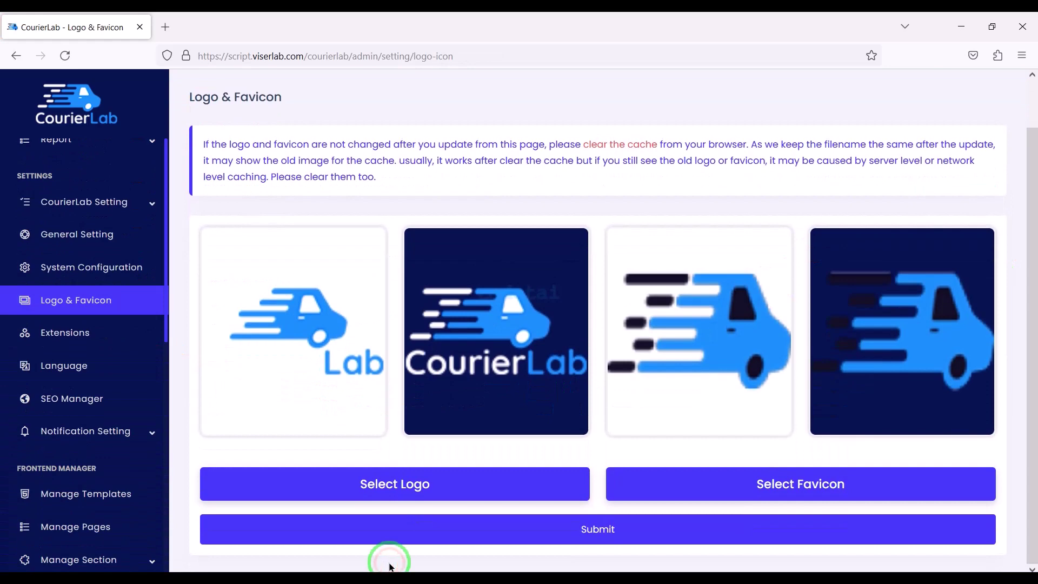
pyautogui.click(359, 483)
pyautogui.click(249, 134)
pyautogui.doubleClick(248, 133)
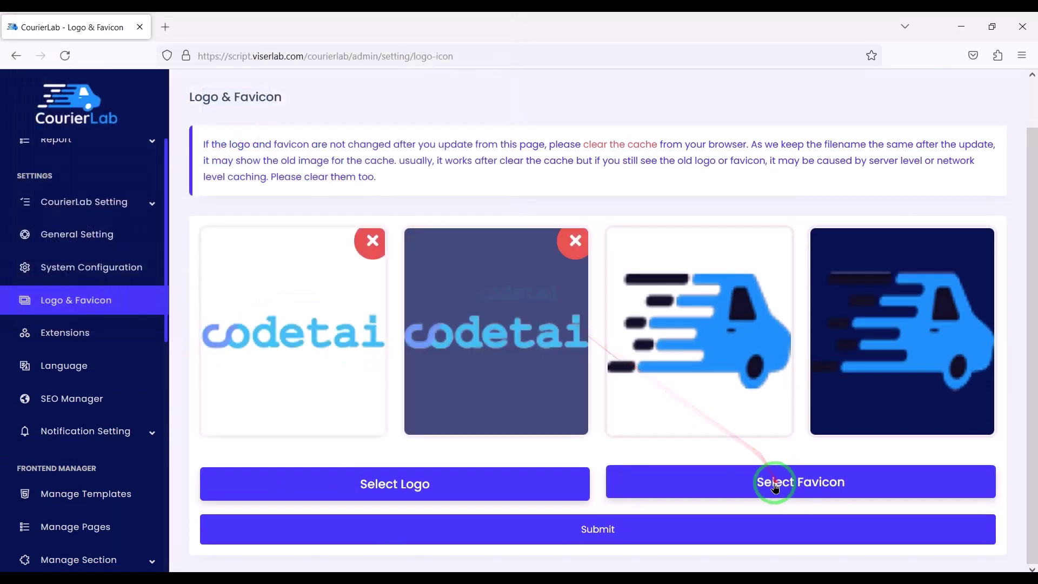
pyautogui.click(776, 481)
pyautogui.doubleClick(169, 141)
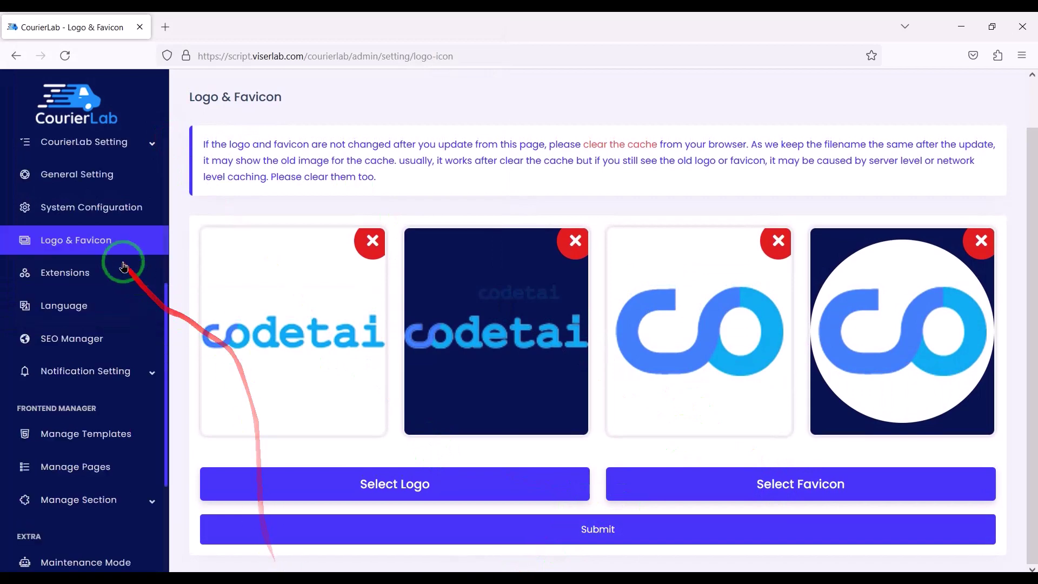
pyautogui.click(106, 286)
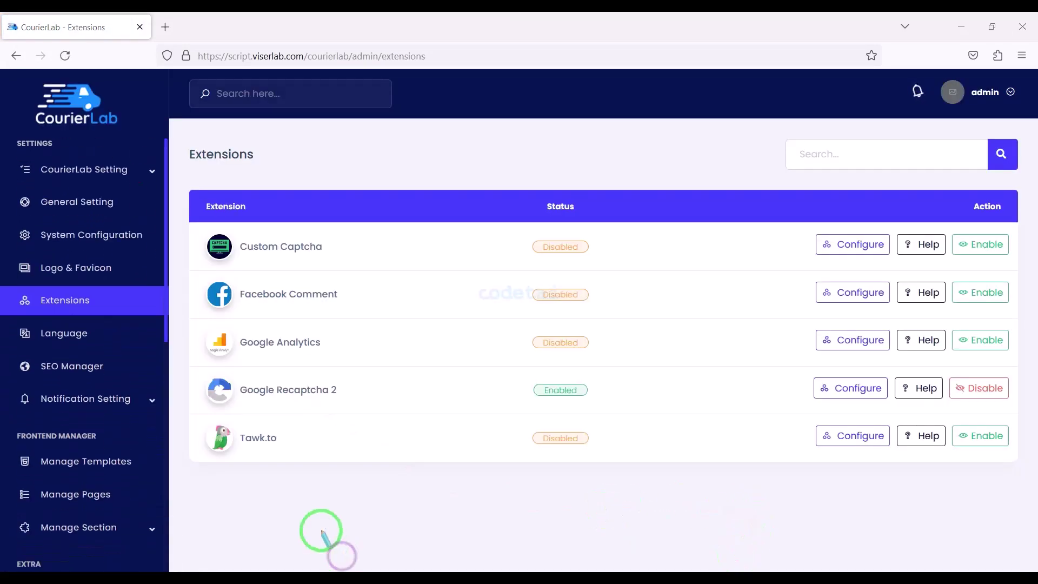
# Open the Google Recaptcha 2 key settings and start a 'goog' search in a new tab
pyautogui.moveTo(195, 370)
pyautogui.mouseDown()
pyautogui.moveTo(1008, 399)
pyautogui.moveTo(1019, 417)
pyautogui.mouseUp()
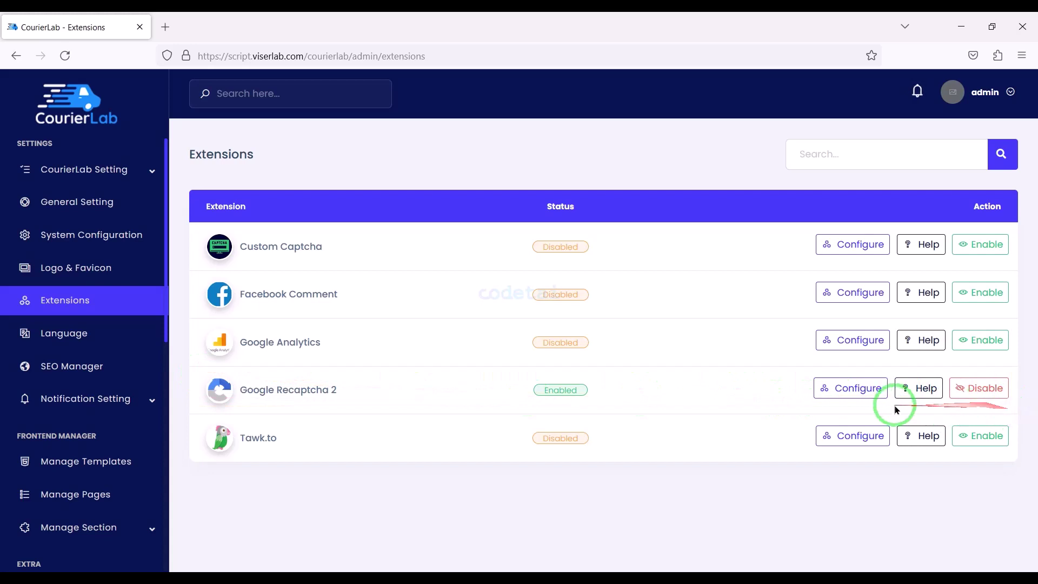
pyautogui.click(868, 388)
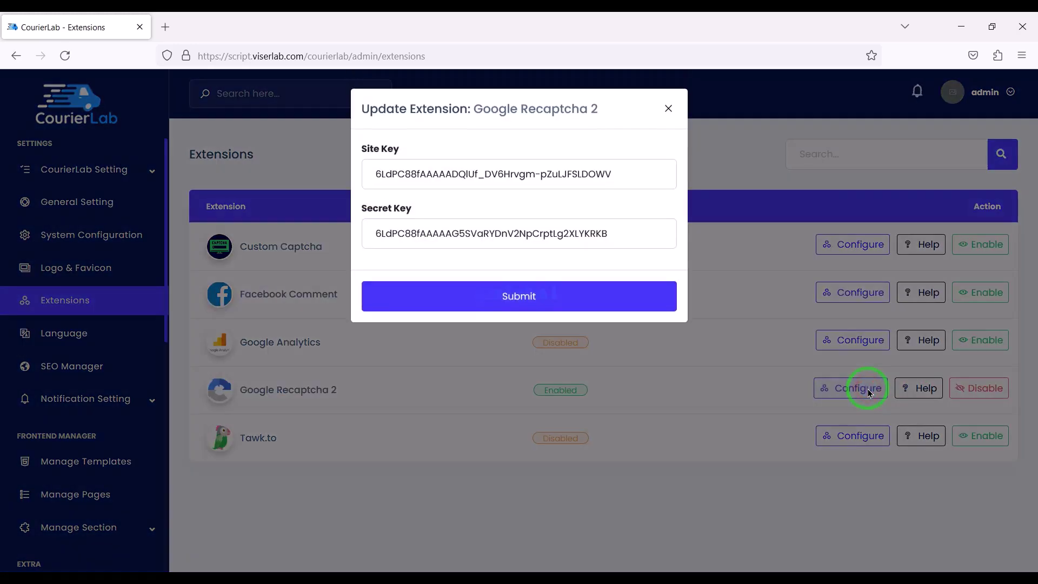
pyautogui.click(165, 26)
pyautogui.click(193, 58)
pyautogui.write('google recaptcha admin')
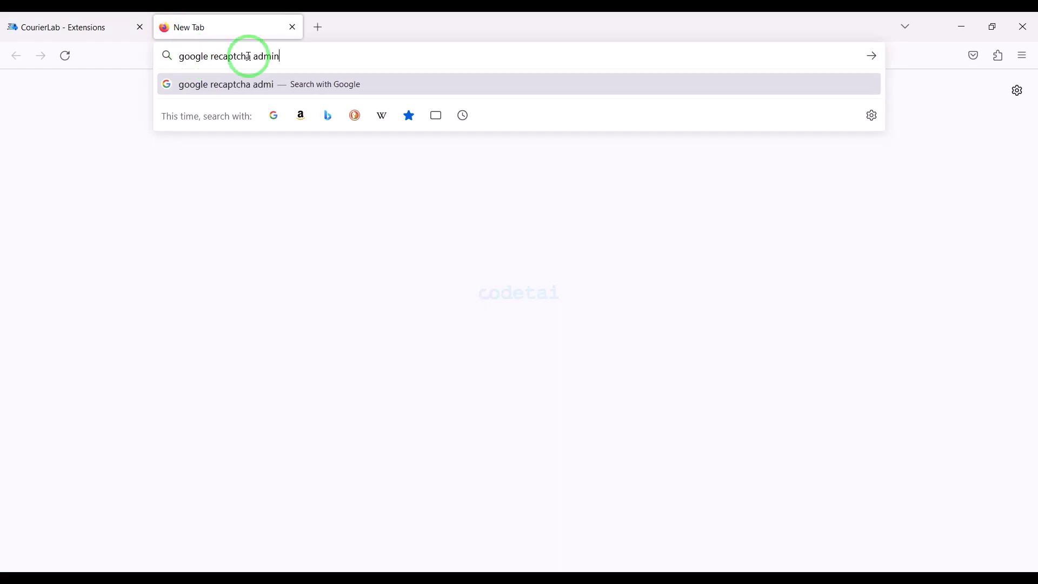
# Search for the reCAPTCHA admin console and sign in with the Google account
pyautogui.press('Return')
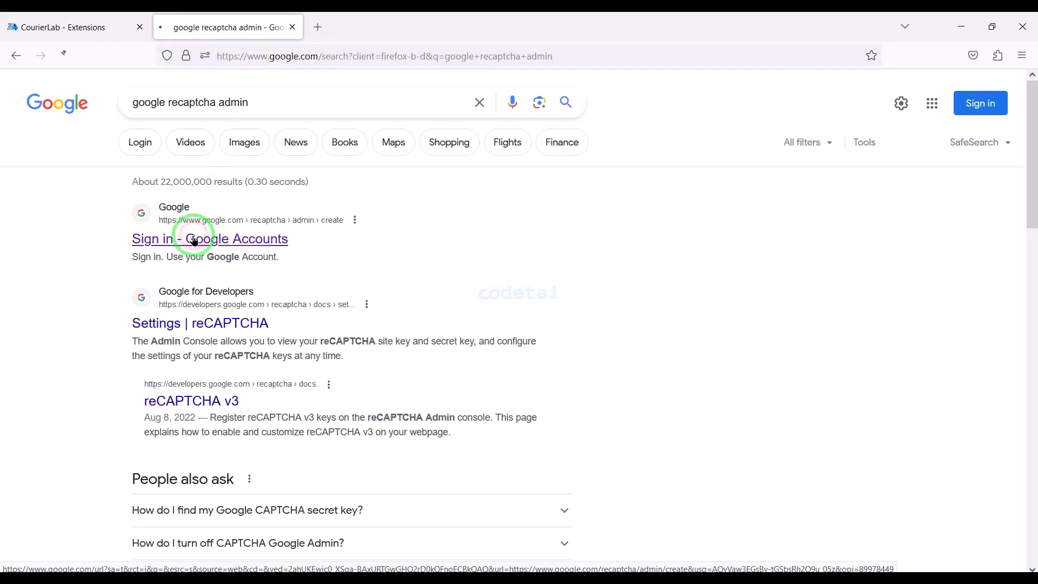
pyautogui.click(196, 241)
pyautogui.click(457, 270)
pyautogui.click(489, 313)
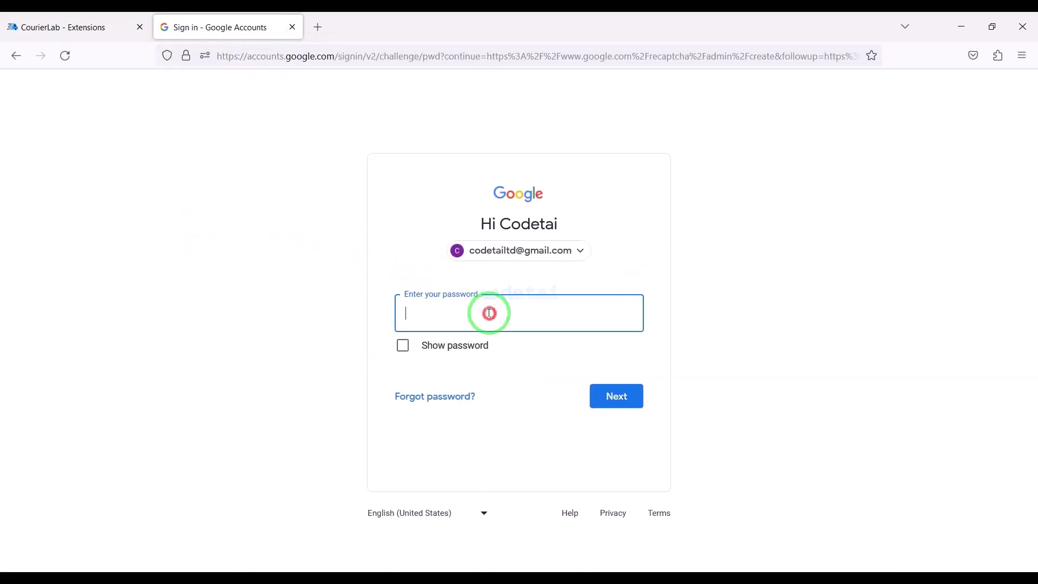
pyautogui.press('Return')
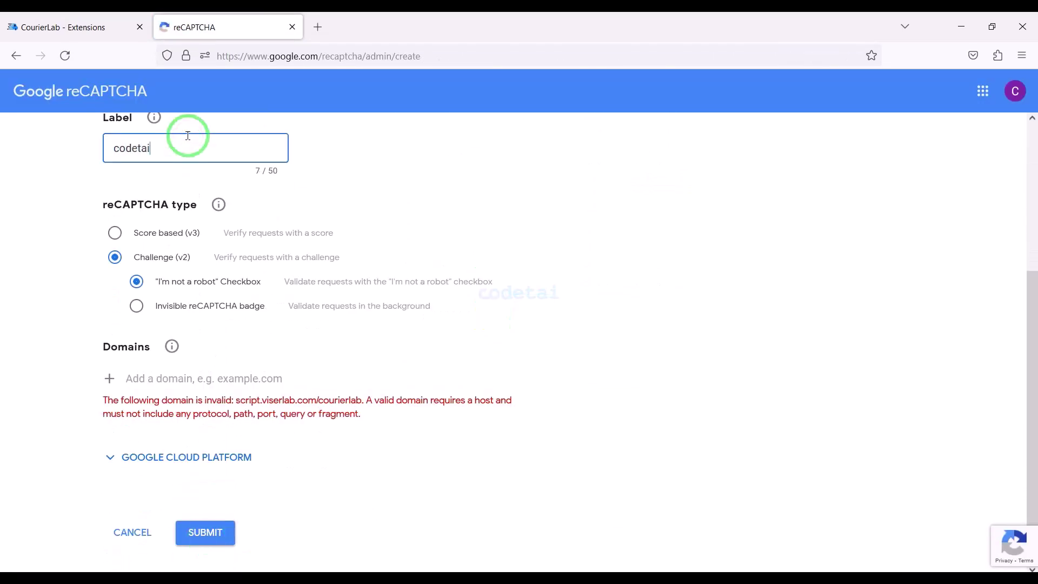
# Register a v2 checkbox reCAPTCHA site for codetai.xyz and copy its site key
pyautogui.click(172, 381)
pyautogui.write('codetai.xyz')
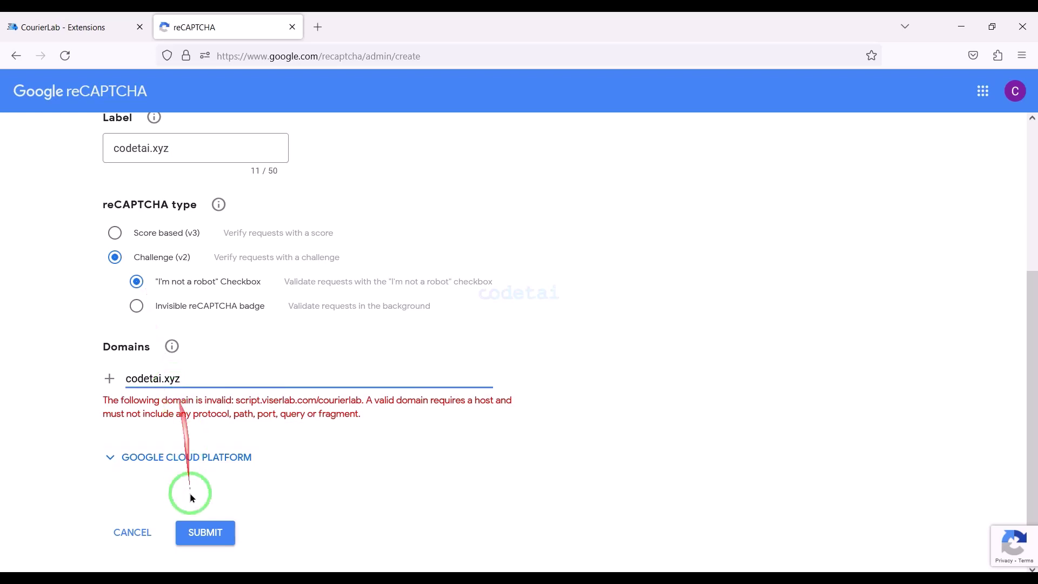
pyautogui.click(203, 529)
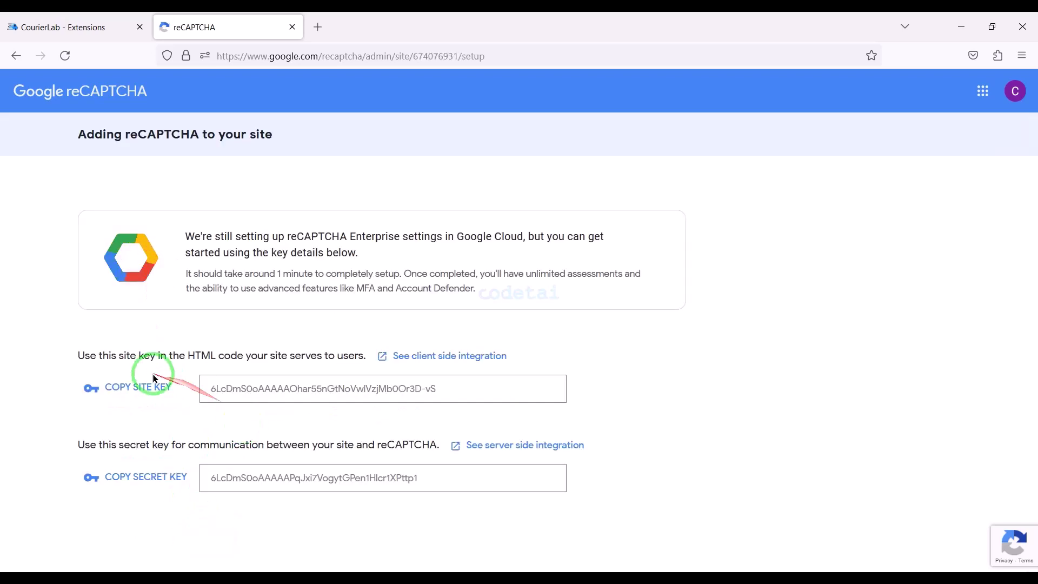
pyautogui.click(153, 387)
pyautogui.click(108, 27)
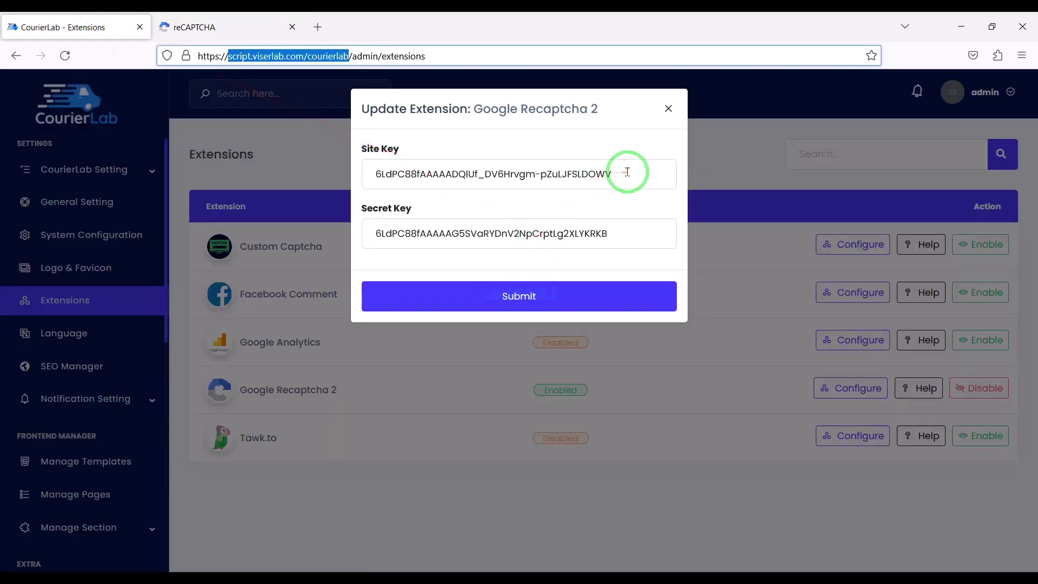
# Replace the Recaptcha 2 site and secret keys with the newly issued ones and submit
pyautogui.moveTo(627, 172); pyautogui.dragTo(336, 167)
pyautogui.hotkey('ctrl', 'v')
pyautogui.click(233, 27)
pyautogui.click(145, 524)
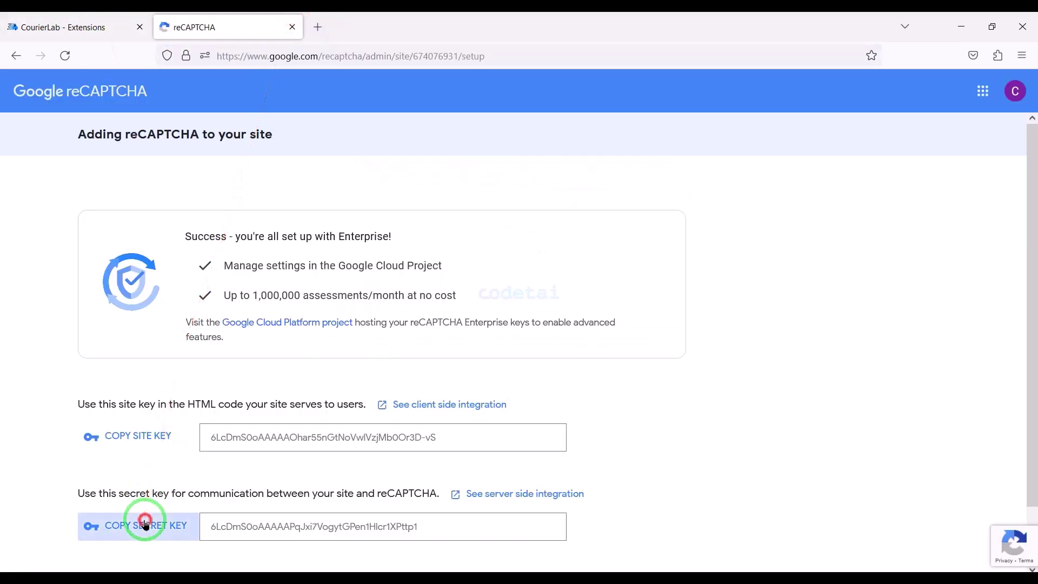
pyautogui.click(65, 27)
pyautogui.moveTo(622, 233); pyautogui.dragTo(204, 181)
pyautogui.hotkey('ctrl', 'v')
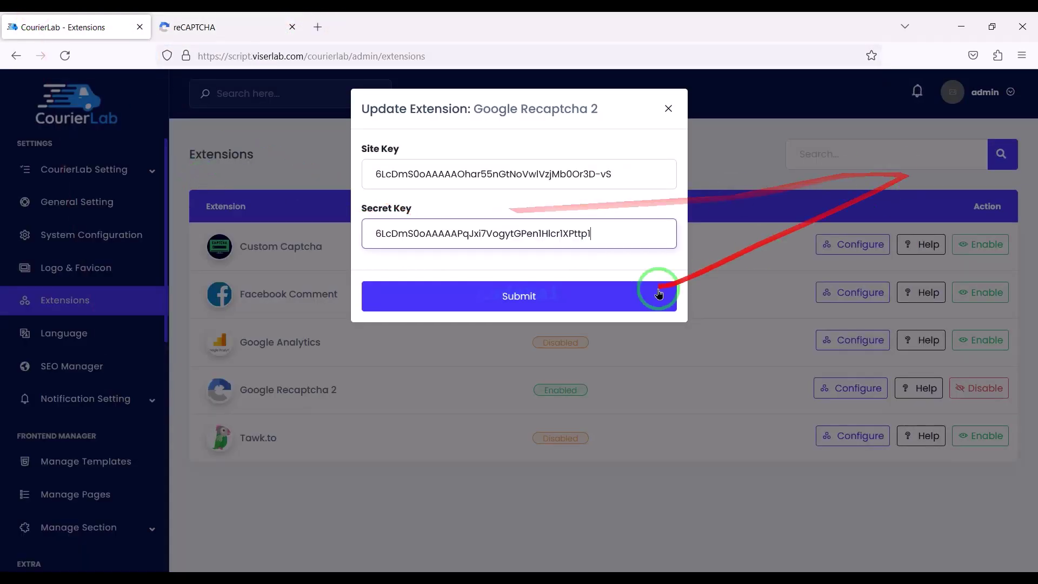
pyautogui.click(510, 301)
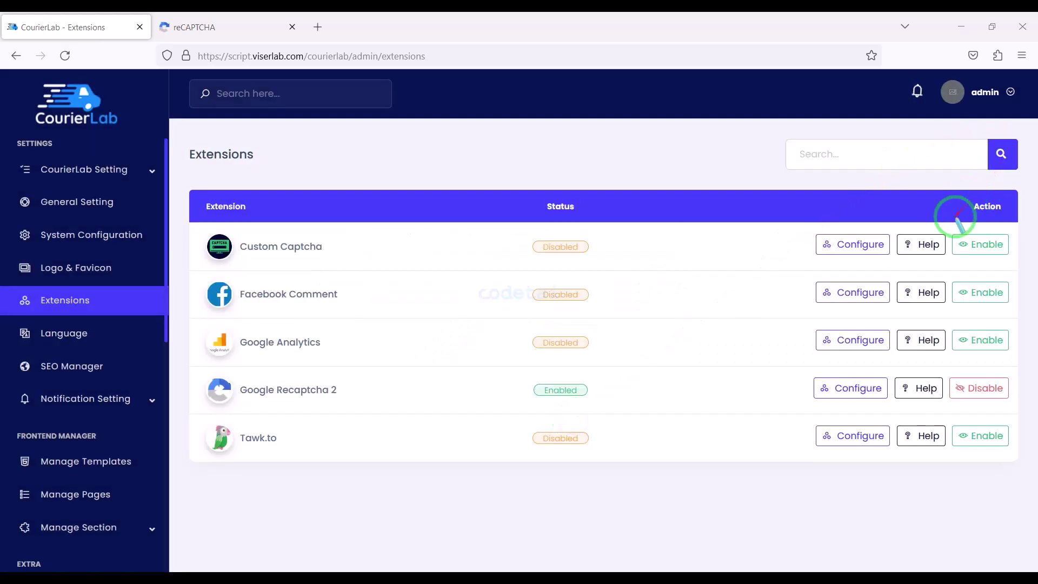
pyautogui.moveTo(952, 229)
pyautogui.mouseDown()
pyautogui.moveTo(1004, 446)
pyautogui.moveTo(1020, 459)
pyautogui.mouseUp()
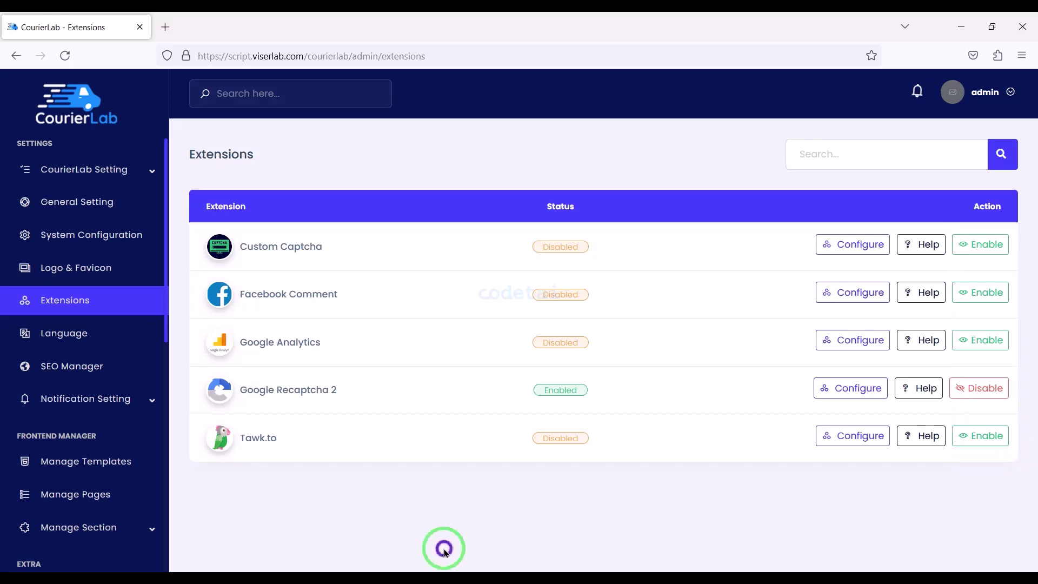
# Open the Tawk.to app key settings and load tawk.to in a new browser tab
pyautogui.click(854, 445)
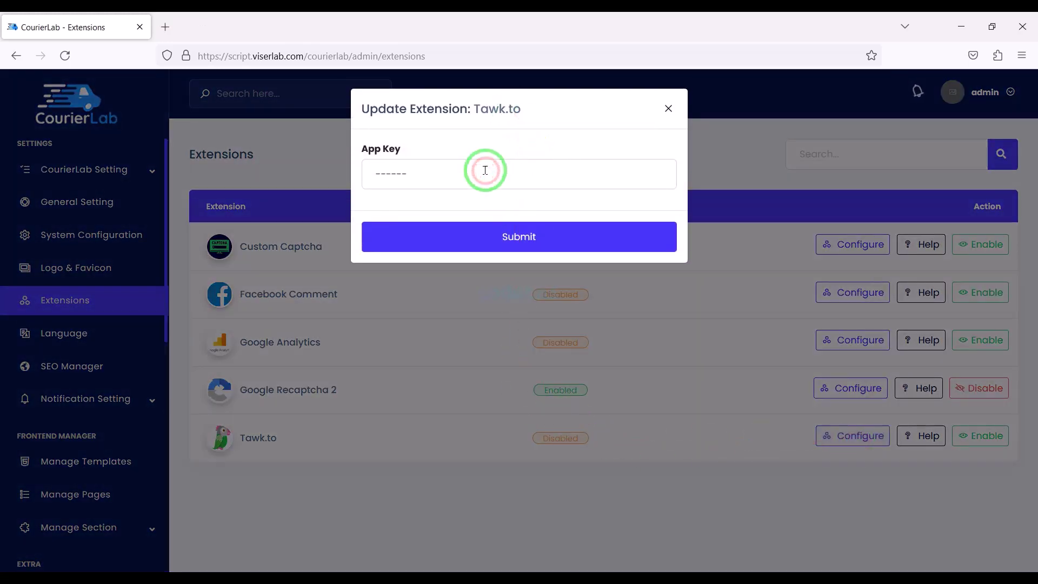
pyautogui.click(166, 28)
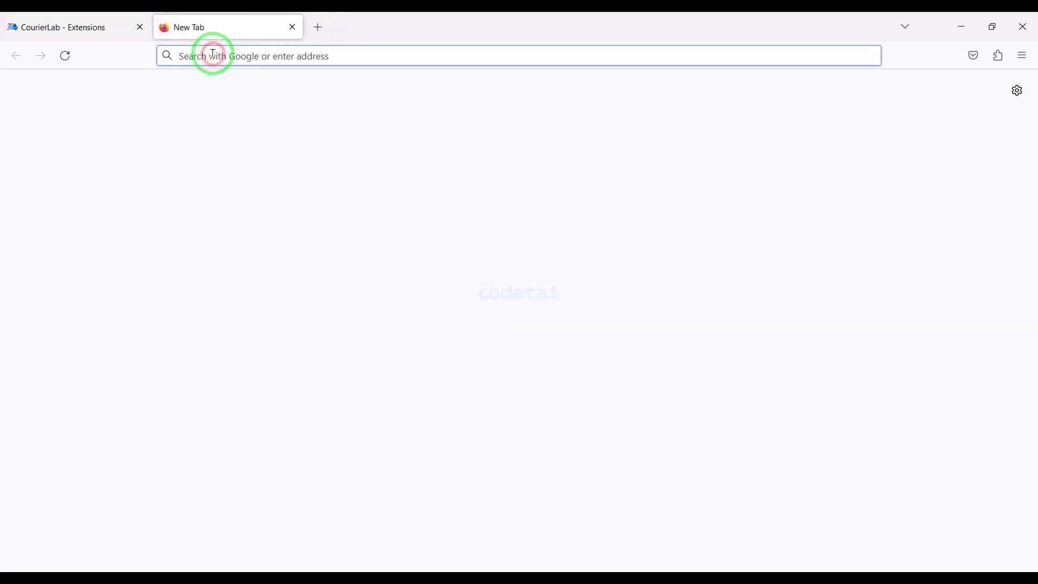
pyautogui.write('tawk.t')
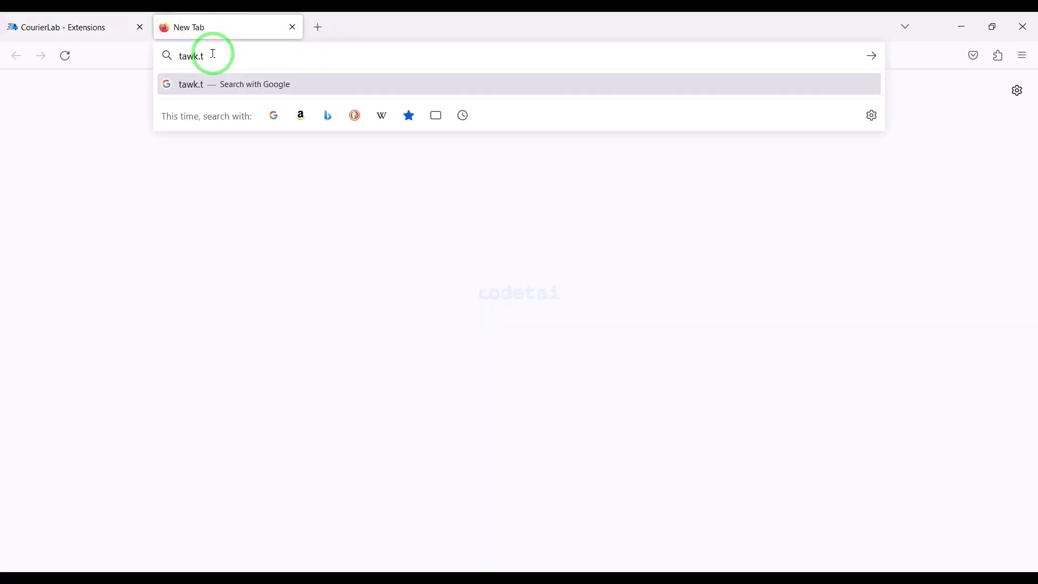
pyautogui.write('o')
pyautogui.press('Return')
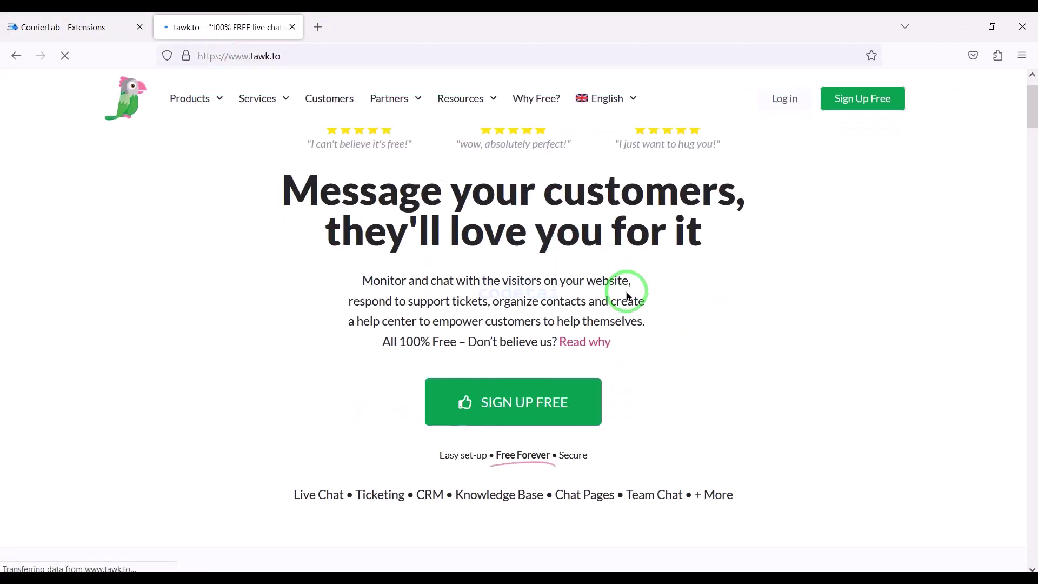
# Sign up for a free tawk.to account with a name, e-mail address and password
pyautogui.click(853, 114)
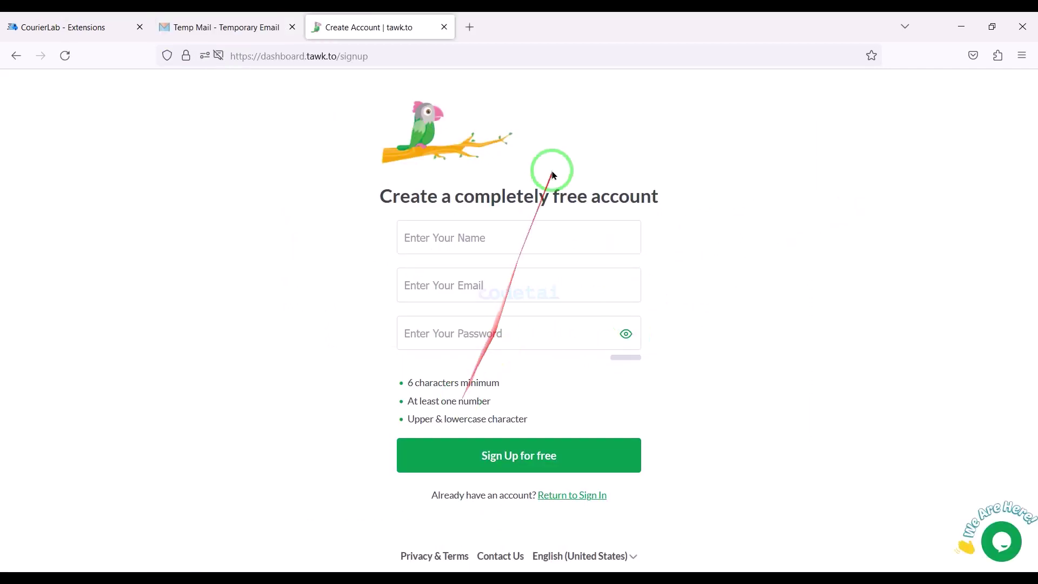
pyautogui.click(487, 232)
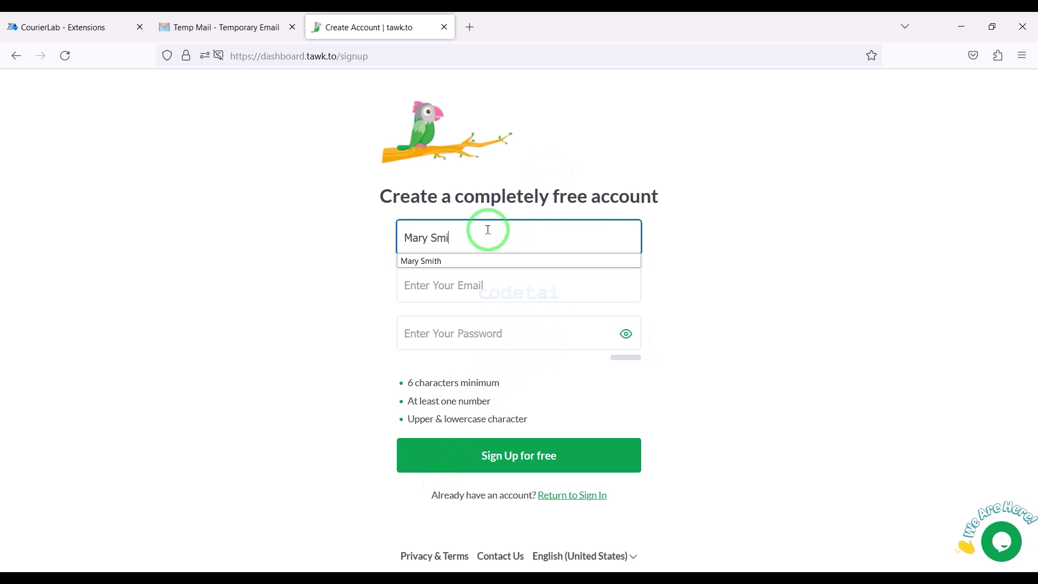
pyautogui.click(434, 289)
pyautogui.hotkey('ctrl', 'v')
pyautogui.hotkey('ctrl', 'v')
pyautogui.hotkey('ctrl', 'z')
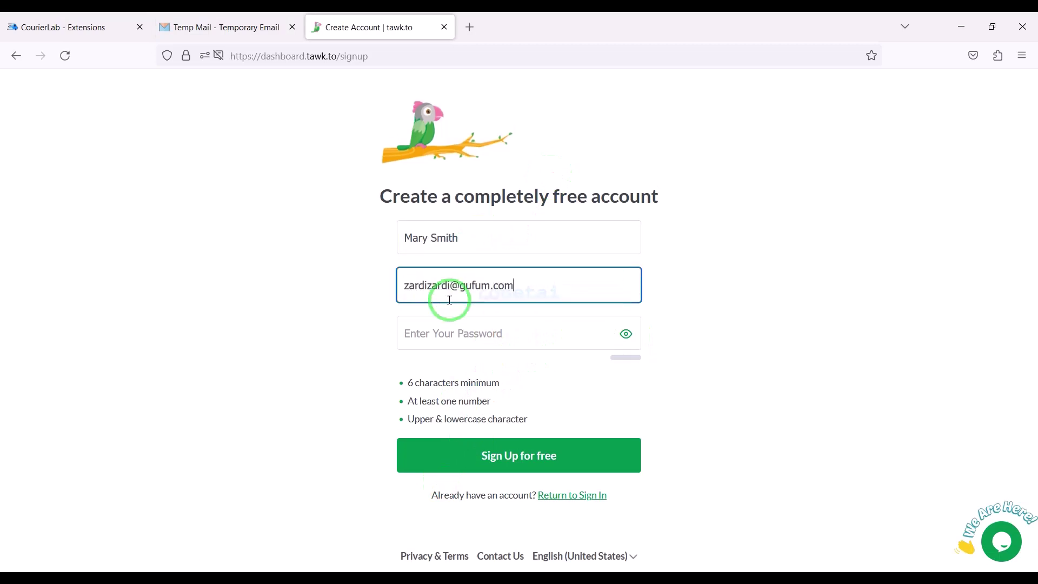
pyautogui.click(459, 339)
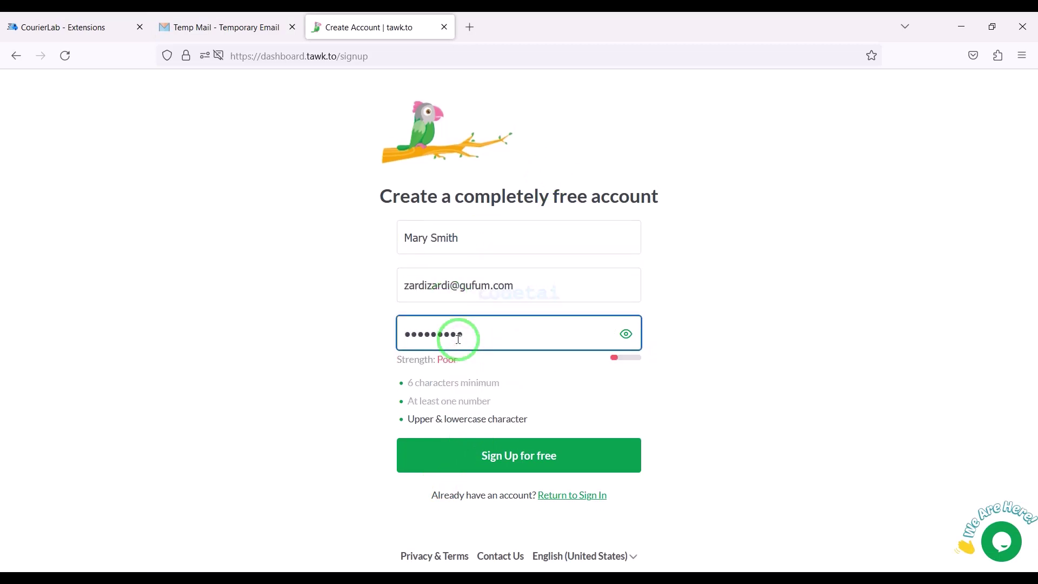
pyautogui.click(491, 454)
# Complete the tawk.to setup wizard with the site name and pasted Site URL
pyautogui.click(476, 338)
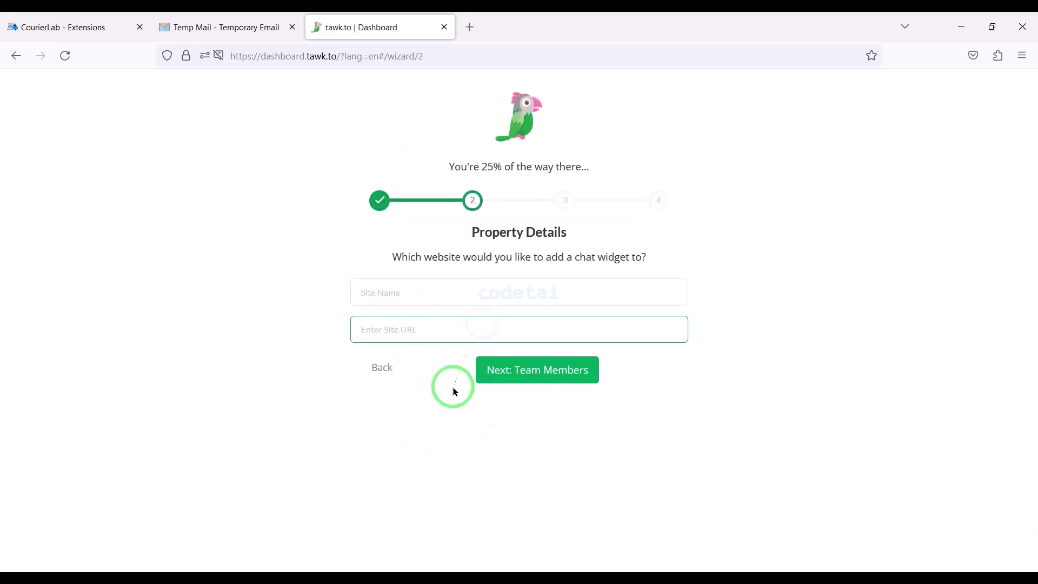
pyautogui.click(442, 287)
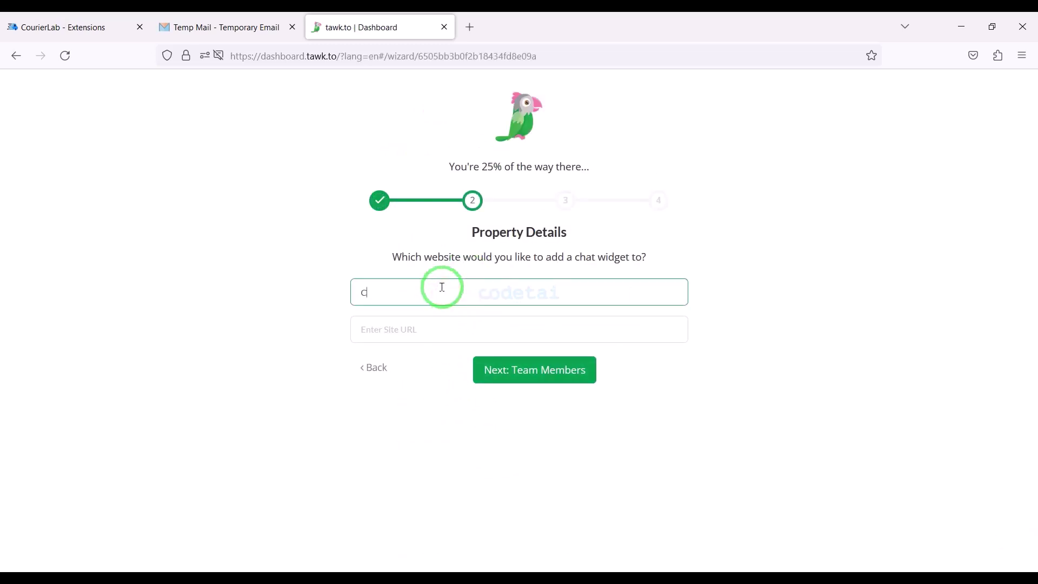
pyautogui.click(410, 325)
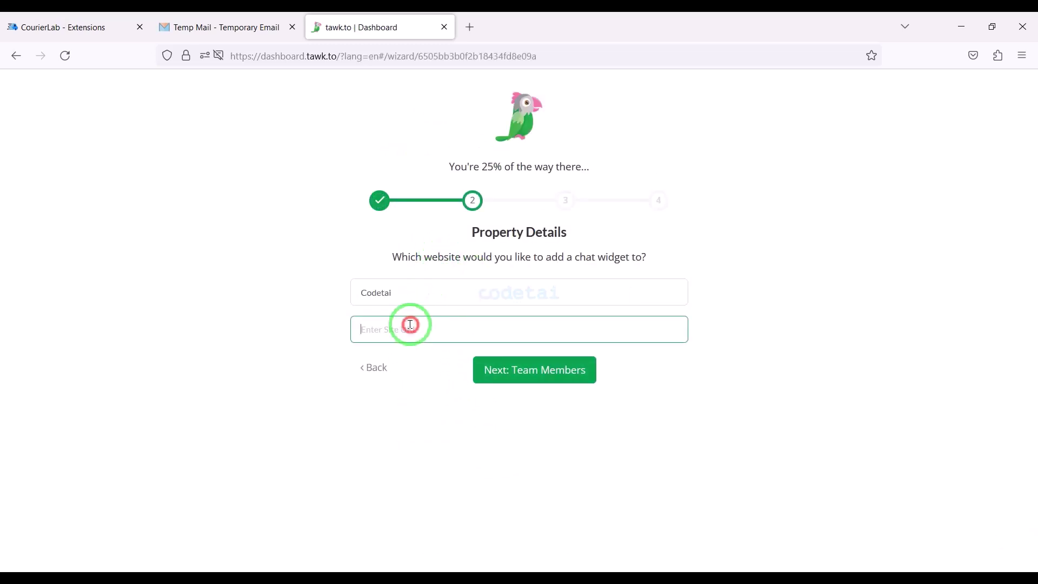
pyautogui.rightClick(456, 334)
pyautogui.click(556, 428)
pyautogui.click(524, 371)
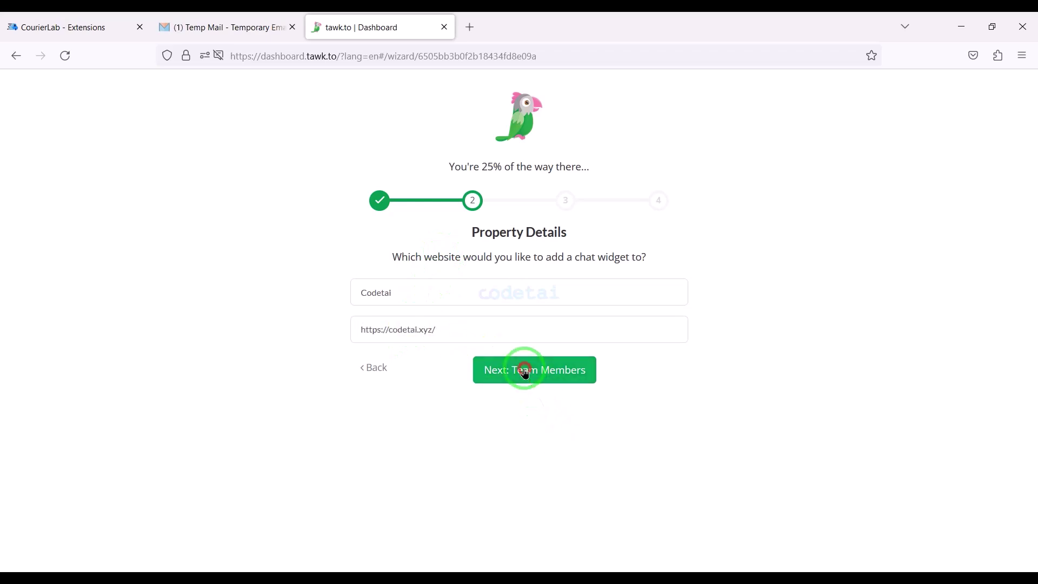
pyautogui.click(493, 460)
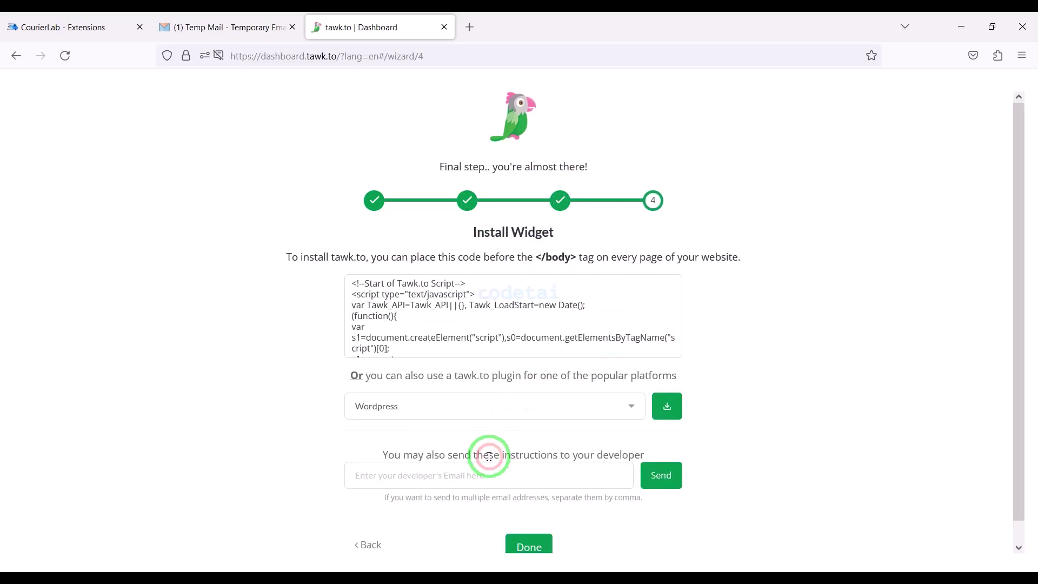
pyautogui.click(529, 542)
pyautogui.click(621, 138)
# Copy the property and widget IDs from the Chat Widget's Direct Chat Link
pyautogui.click(478, 90)
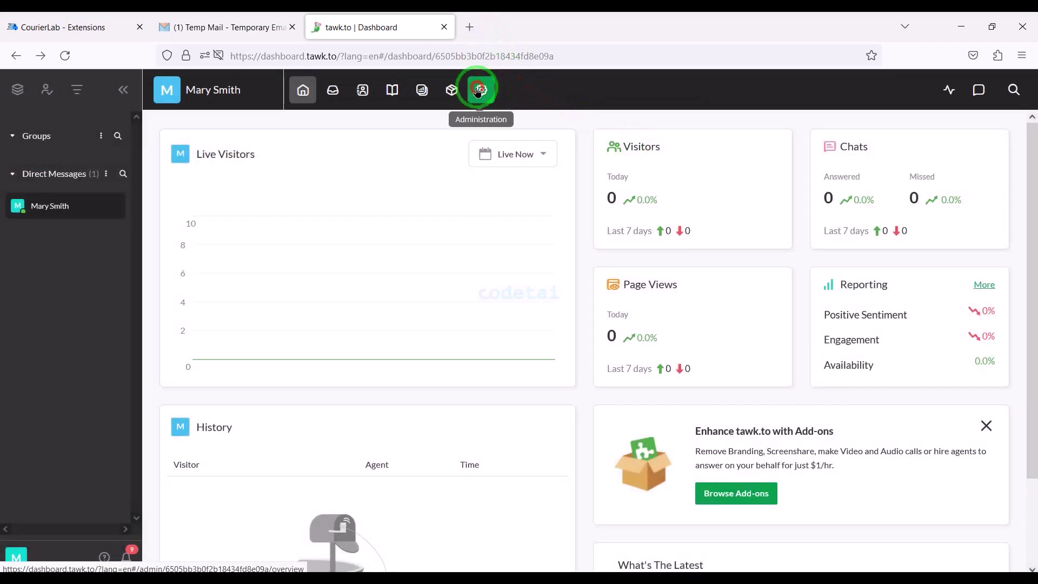
pyautogui.click(238, 197)
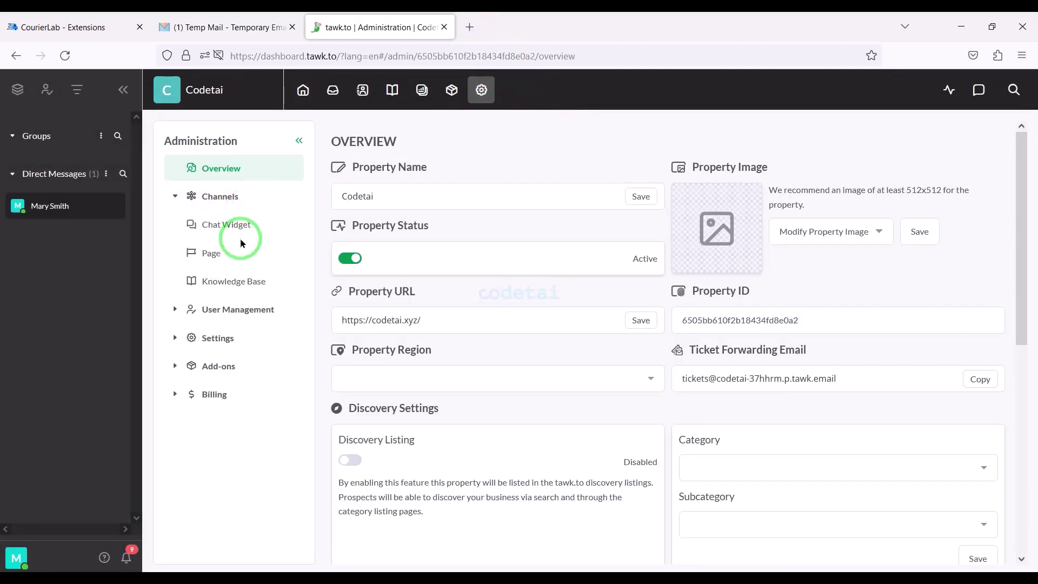
pyautogui.click(238, 230)
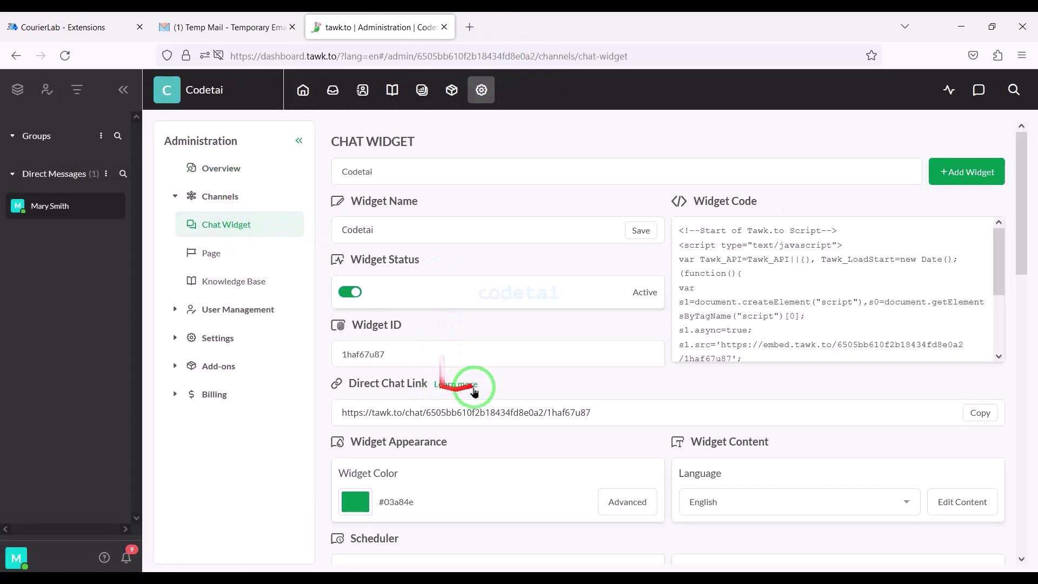
pyautogui.moveTo(614, 411); pyautogui.dragTo(427, 461)
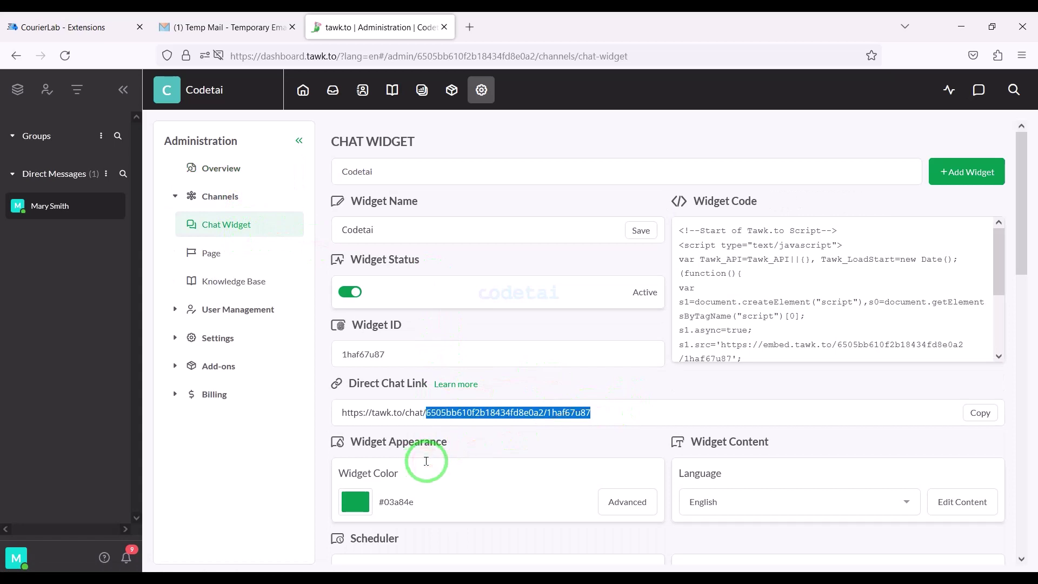
# Save the copied IDs as CourierLab's Tawk.to App Key, then go to Language Manager
pyautogui.click(59, 27)
pyautogui.moveTo(441, 174); pyautogui.dragTo(284, 171)
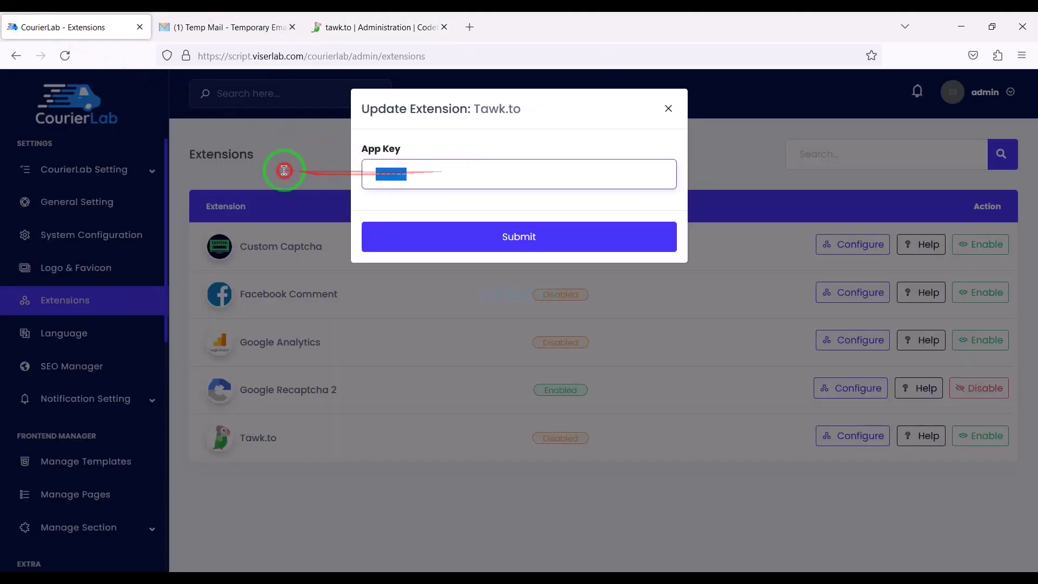
pyautogui.click(449, 229)
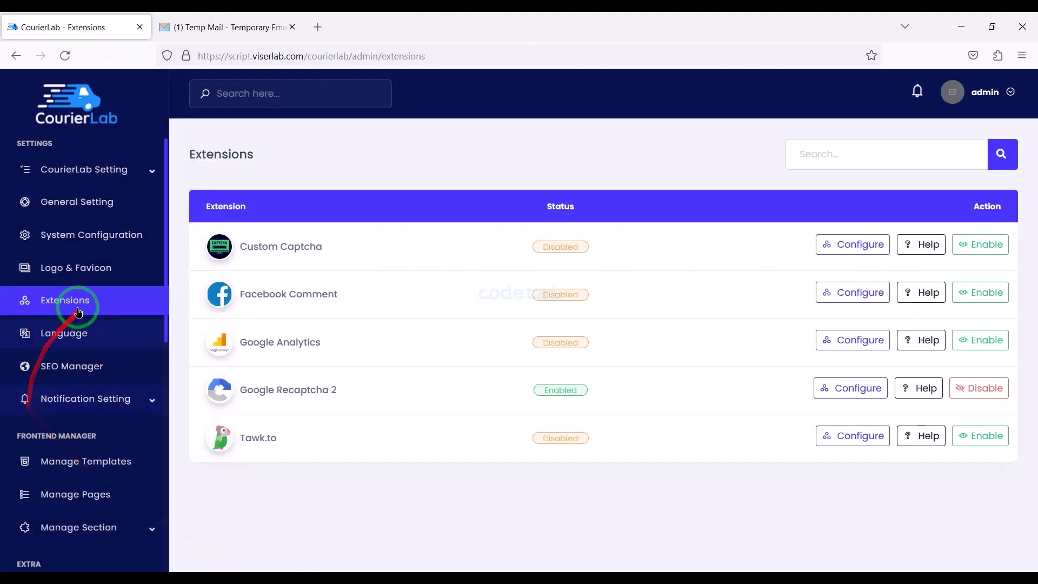
pyautogui.click(64, 334)
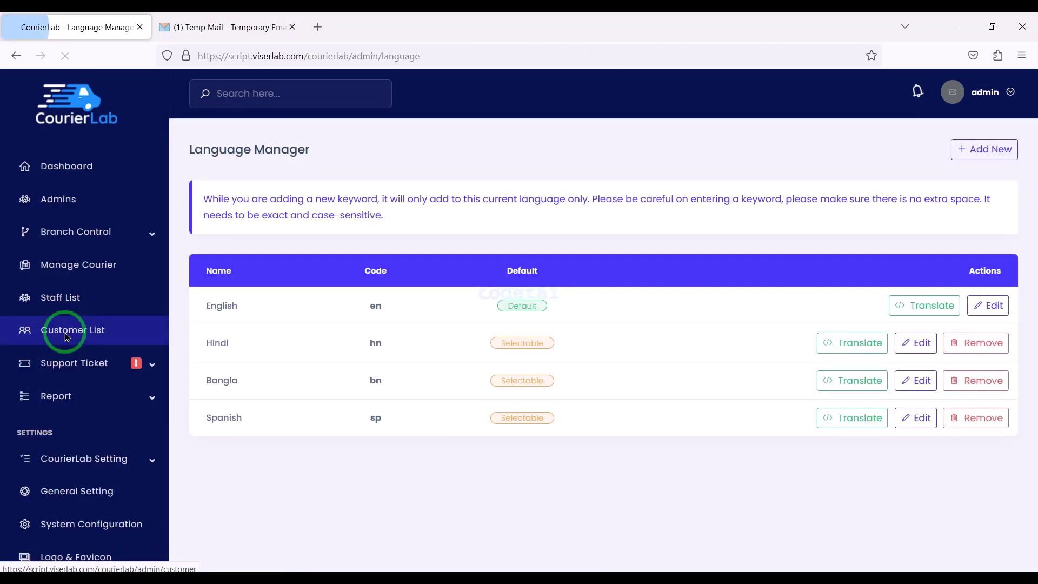
# Try the Add New language form with Default Language set, close it unsaved, then open SEO Manager
pyautogui.click(978, 151)
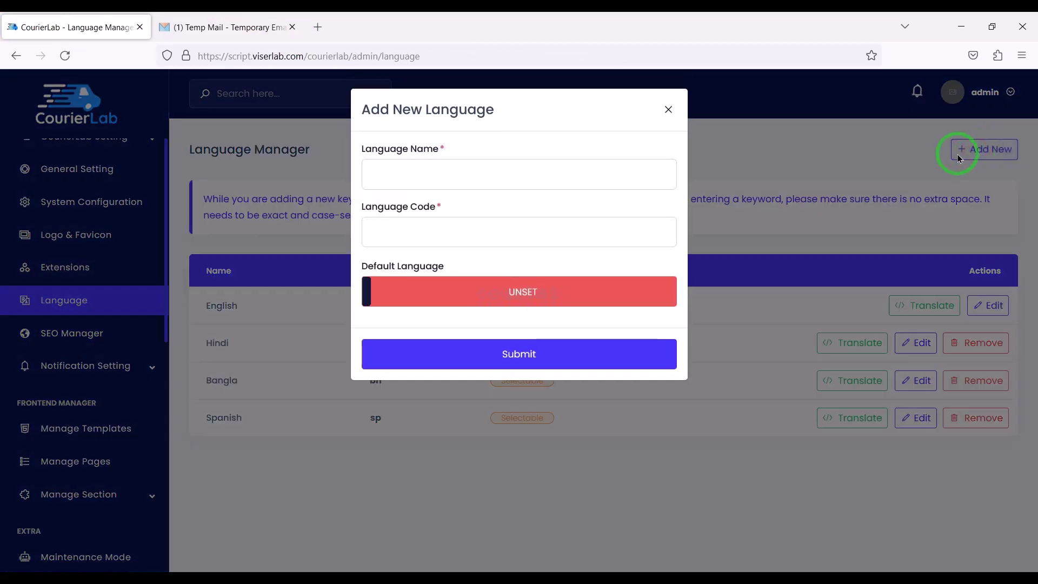
pyautogui.click(445, 165)
pyautogui.click(433, 223)
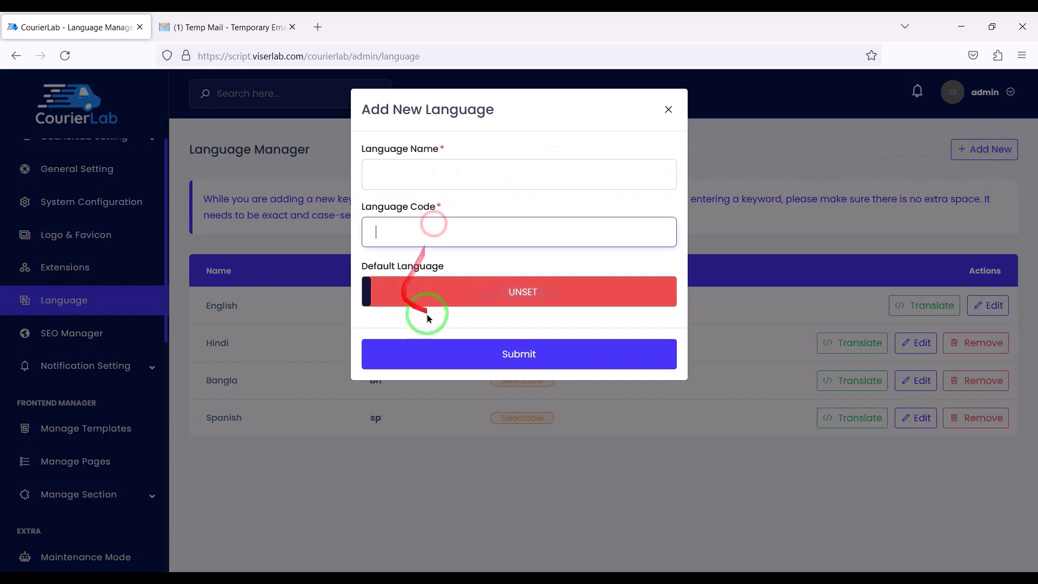
pyautogui.click(487, 292)
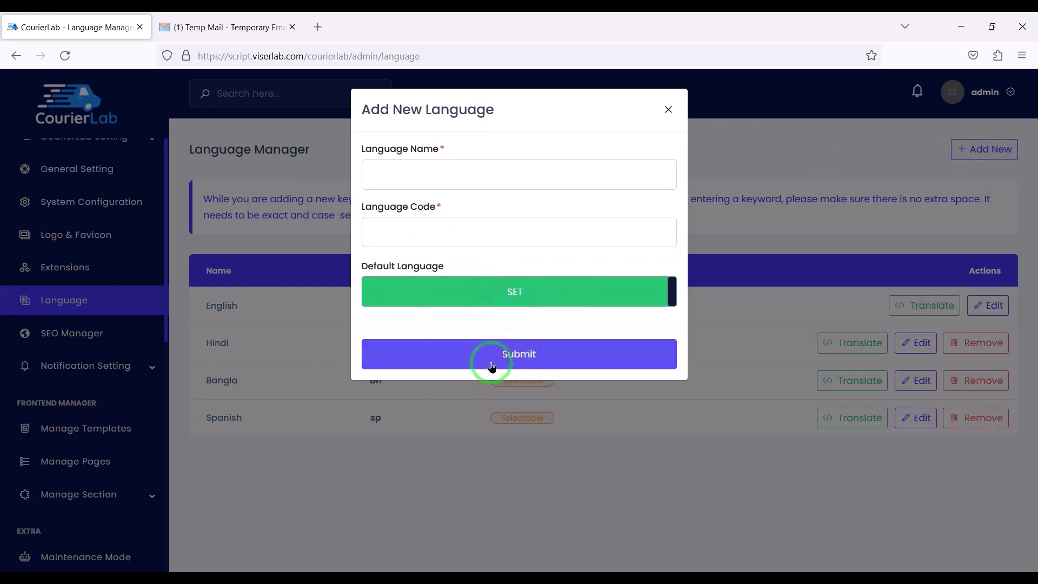
pyautogui.click(669, 109)
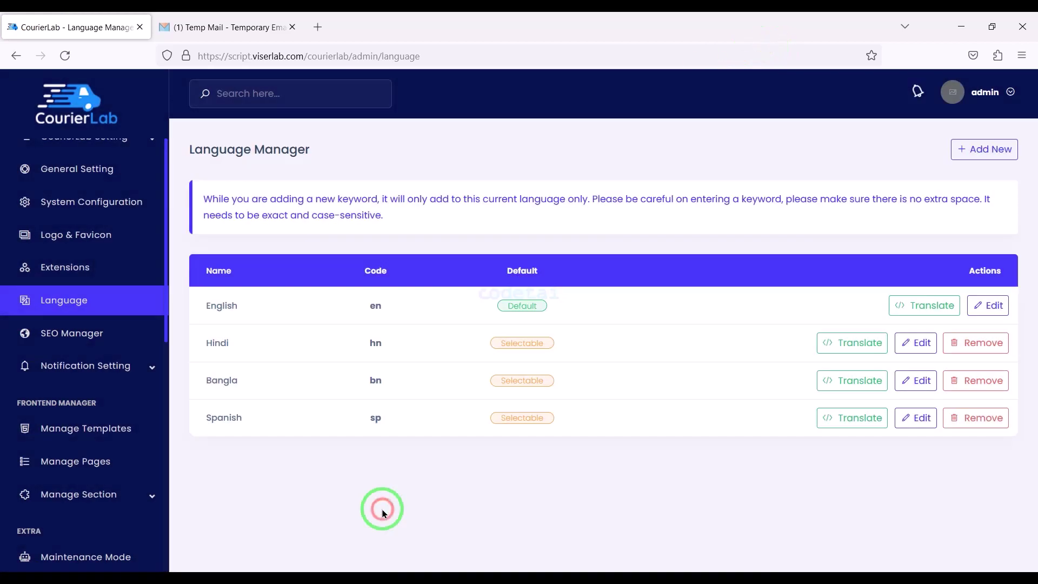
pyautogui.click(104, 332)
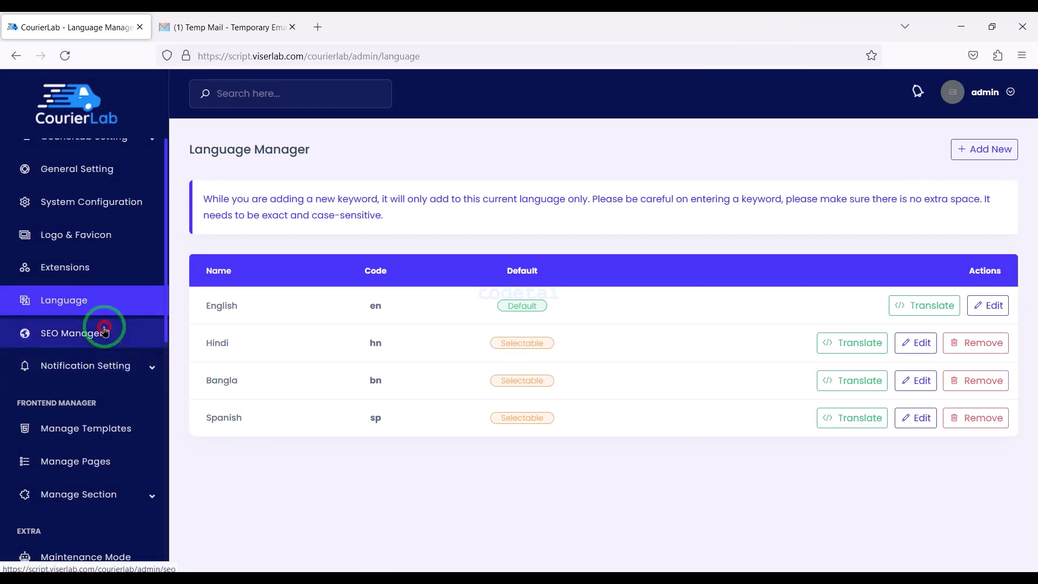
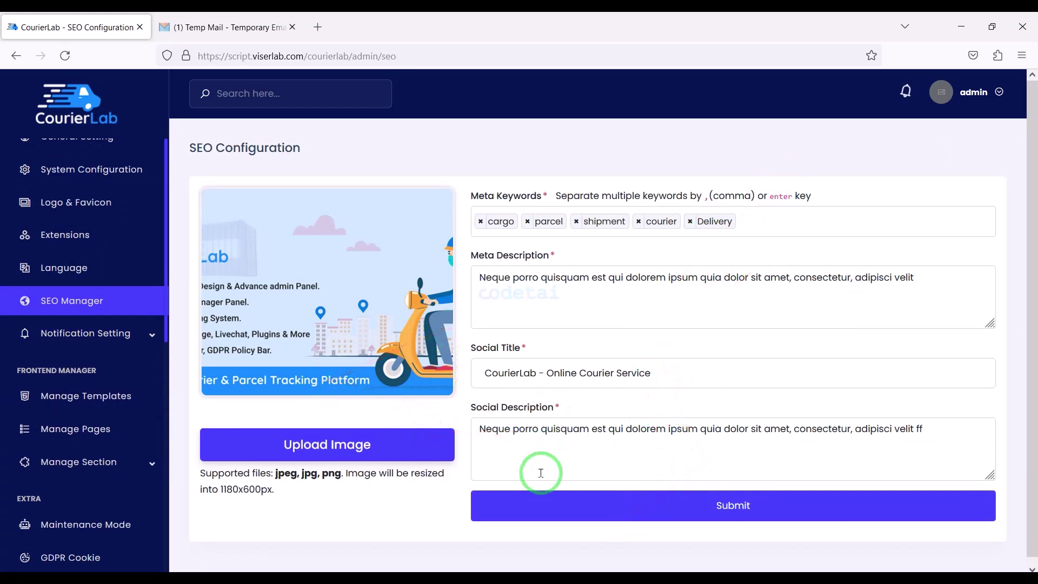
# In Notification Setting > Email Setting, choose SMTP as the email send method
pyautogui.click(90, 372)
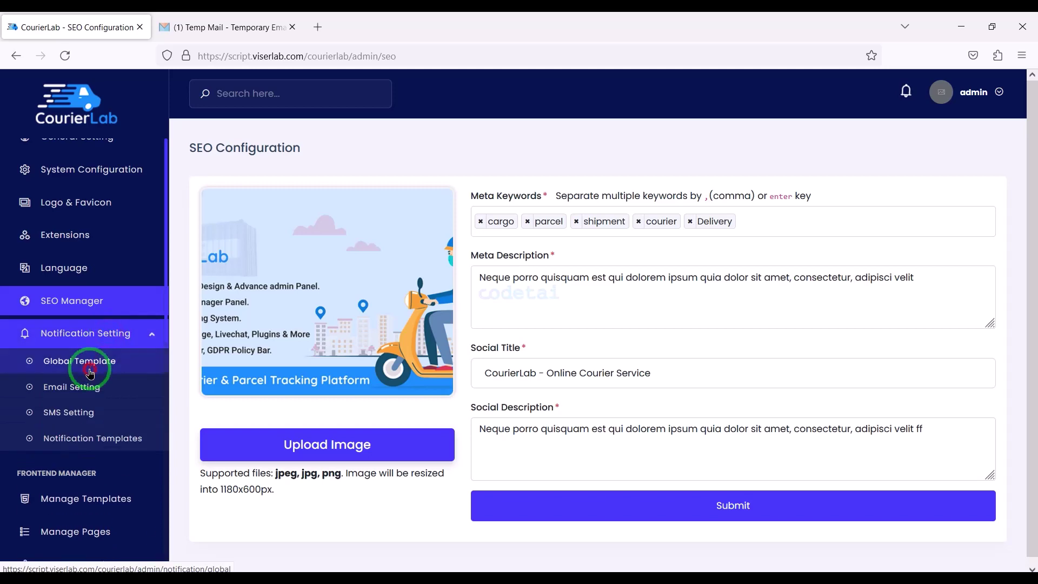
pyautogui.scroll(-15, 557, 431)
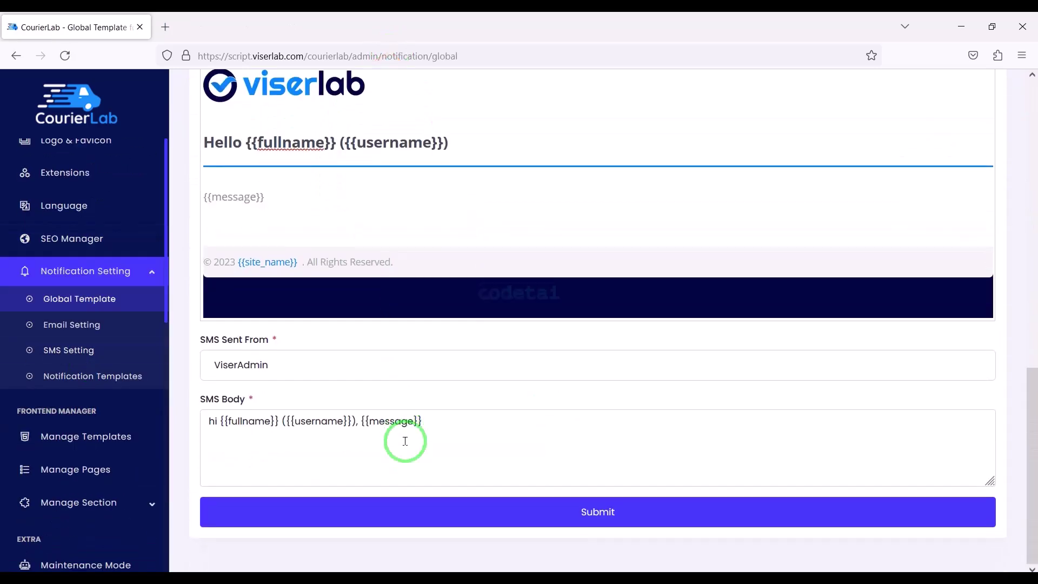
pyautogui.click(74, 336)
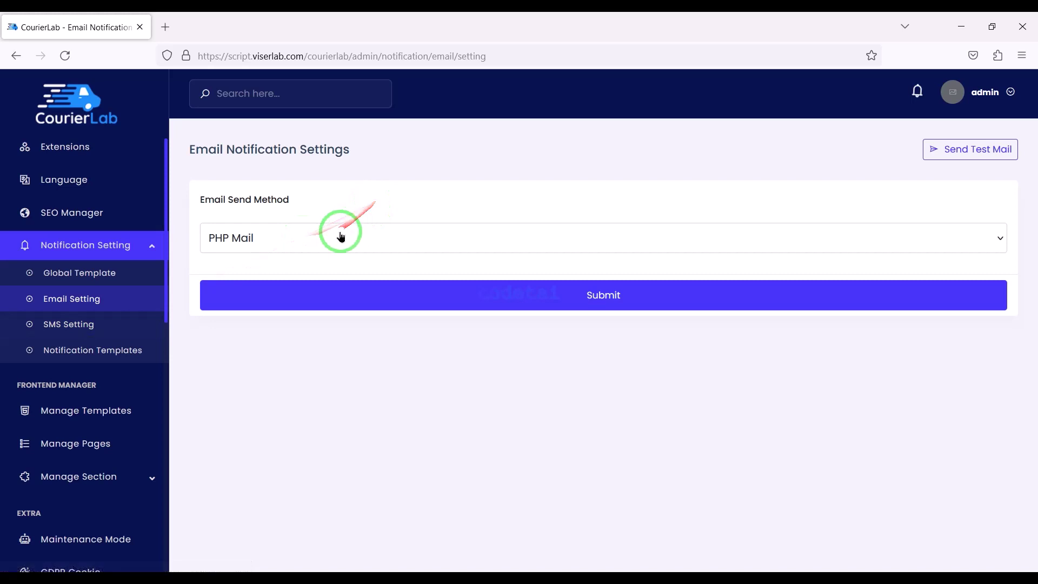
pyautogui.click(340, 234)
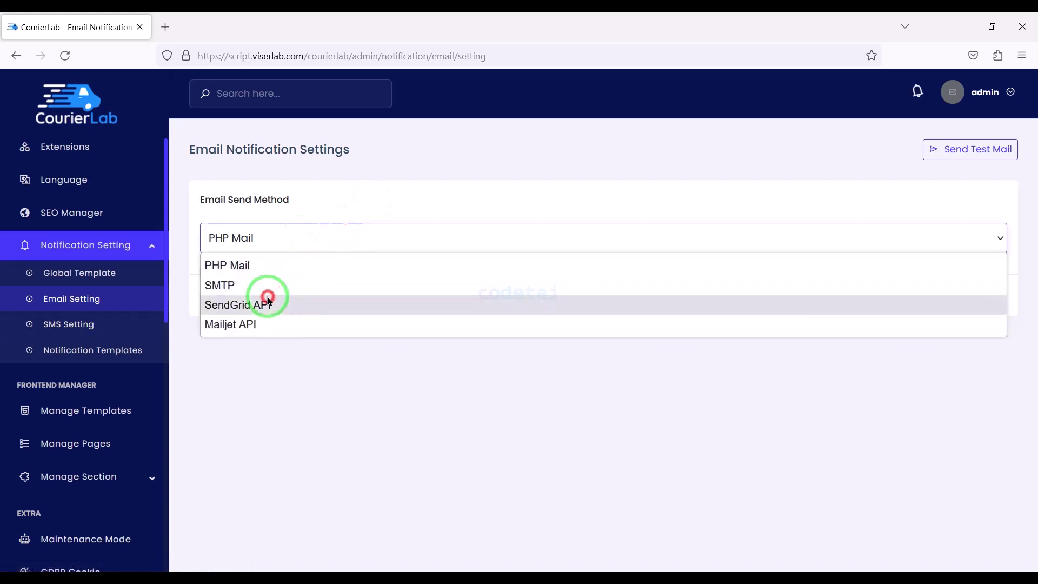
pyautogui.click(262, 285)
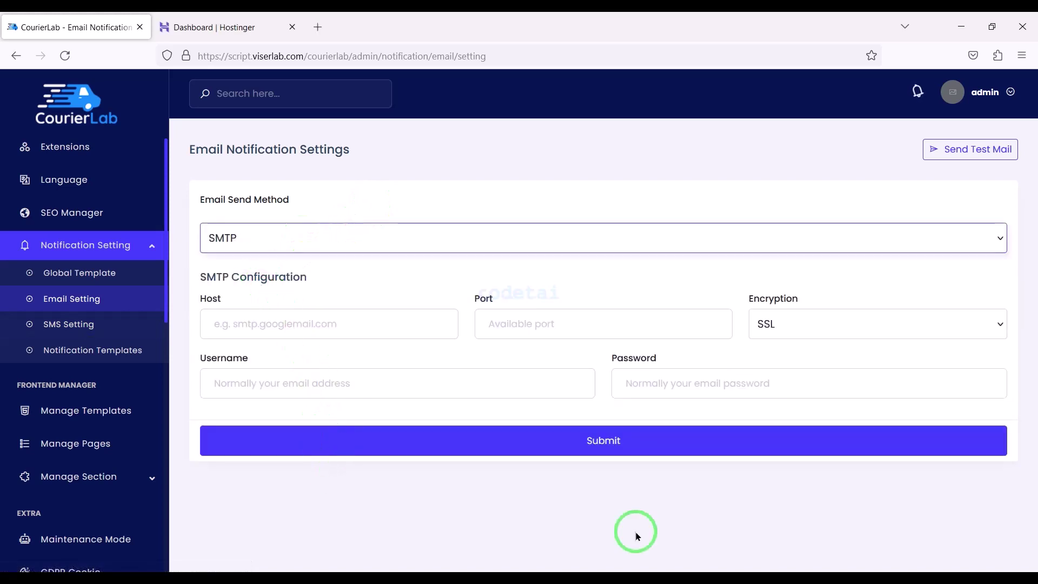
# In hPanel, create a new codetai.xyz email account with an auto-generated password and a recovery address
pyautogui.click(201, 26)
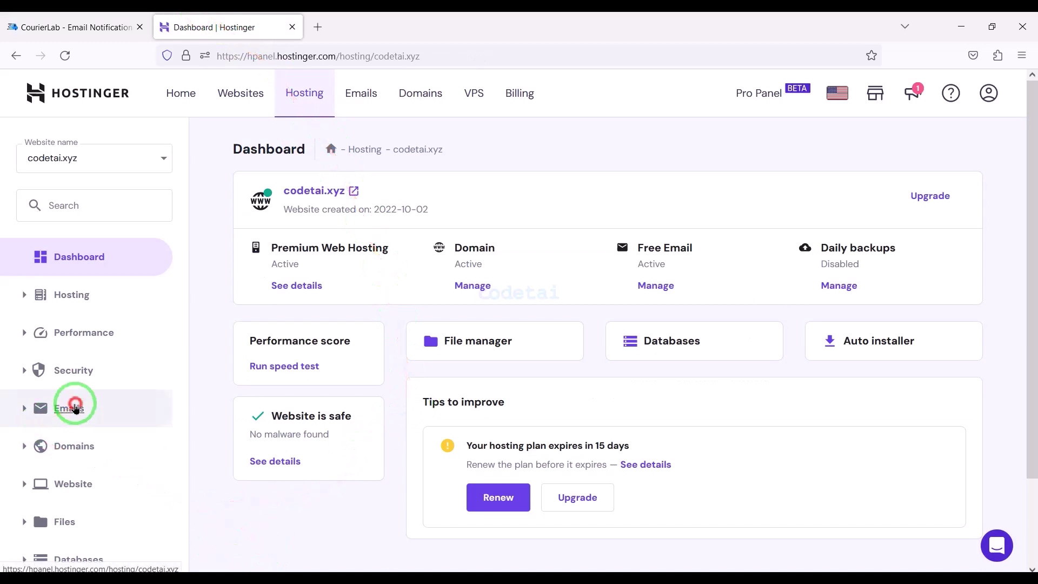
pyautogui.click(75, 407)
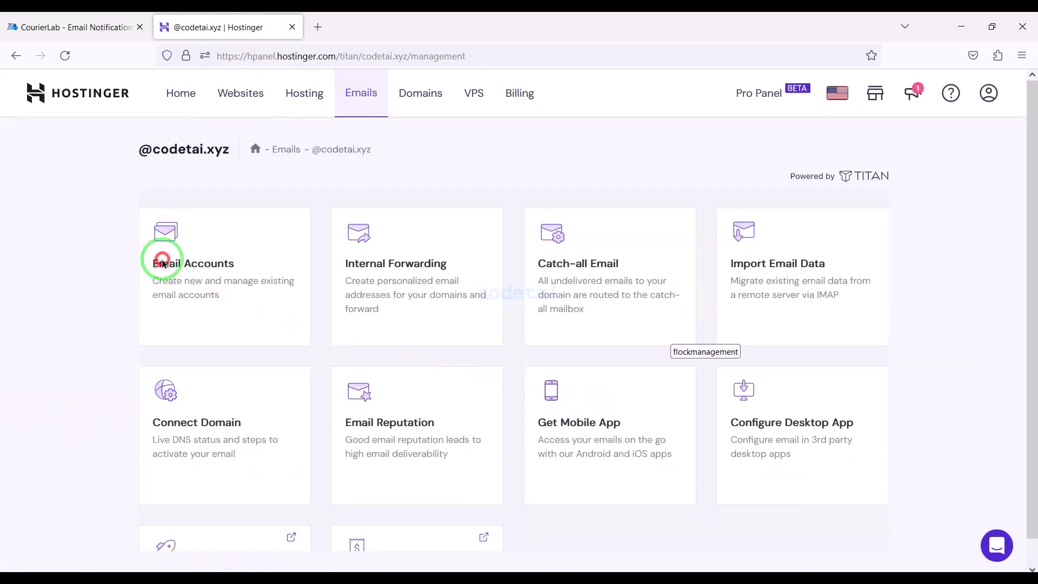
pyautogui.click(162, 263)
pyautogui.click(500, 479)
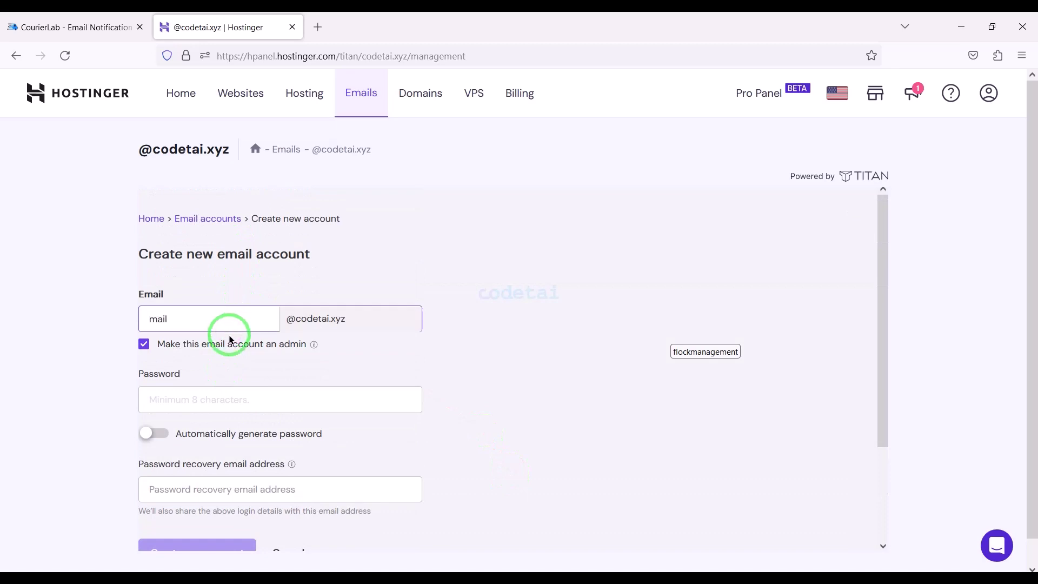
pyautogui.scroll(-2, 258, 410)
pyautogui.click(155, 311)
pyautogui.click(217, 360)
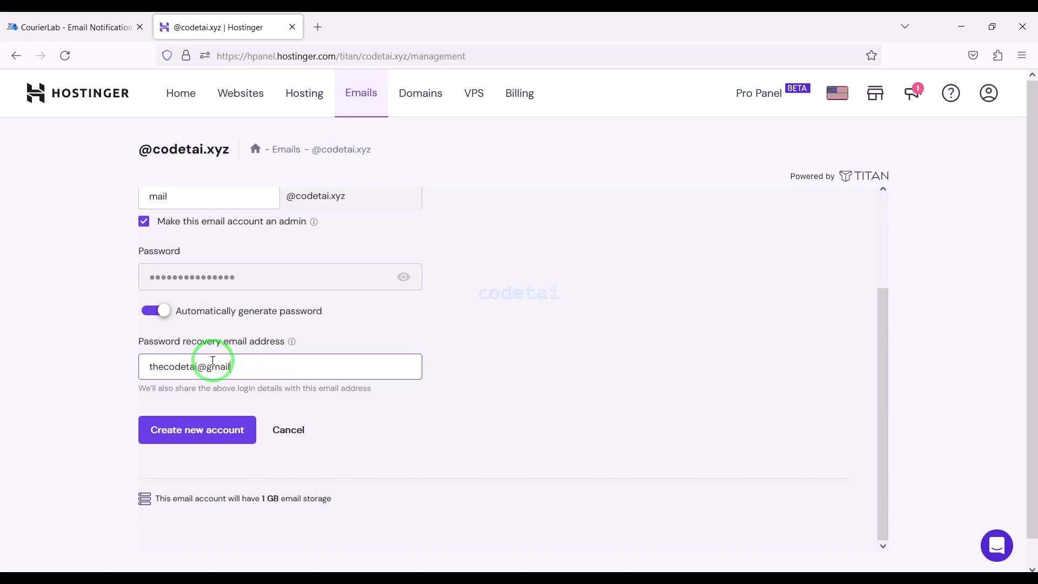
pyautogui.click(214, 443)
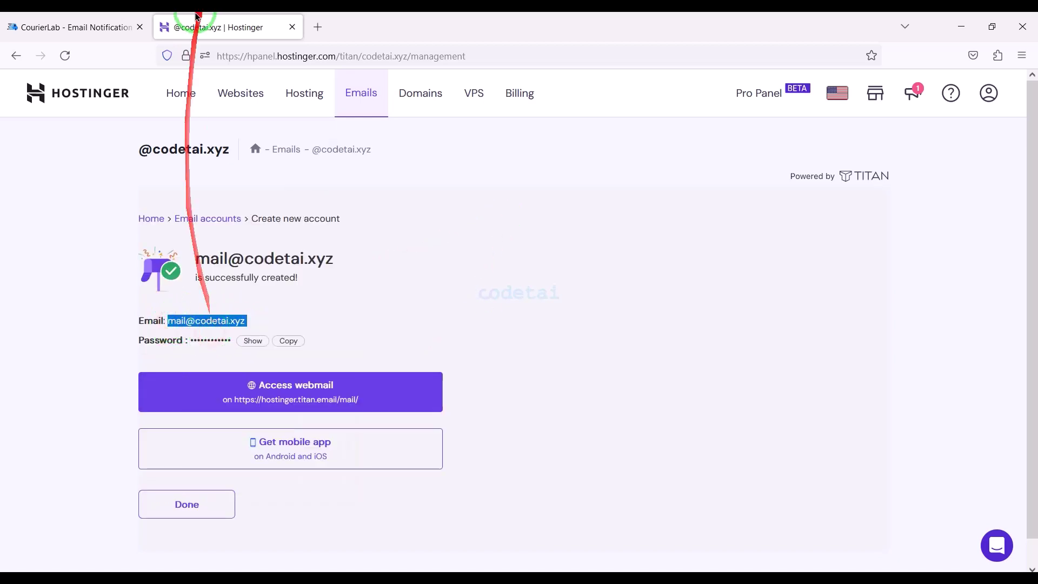
# Return to CourierLab's email settings and select the SMTP Username field
pyautogui.click(71, 27)
pyautogui.click(292, 321)
pyautogui.click(292, 375)
# Paste the new mailbox address and password into Username and Password, and set Encryption to TLS
pyautogui.hotkey('ctrl', 'v')
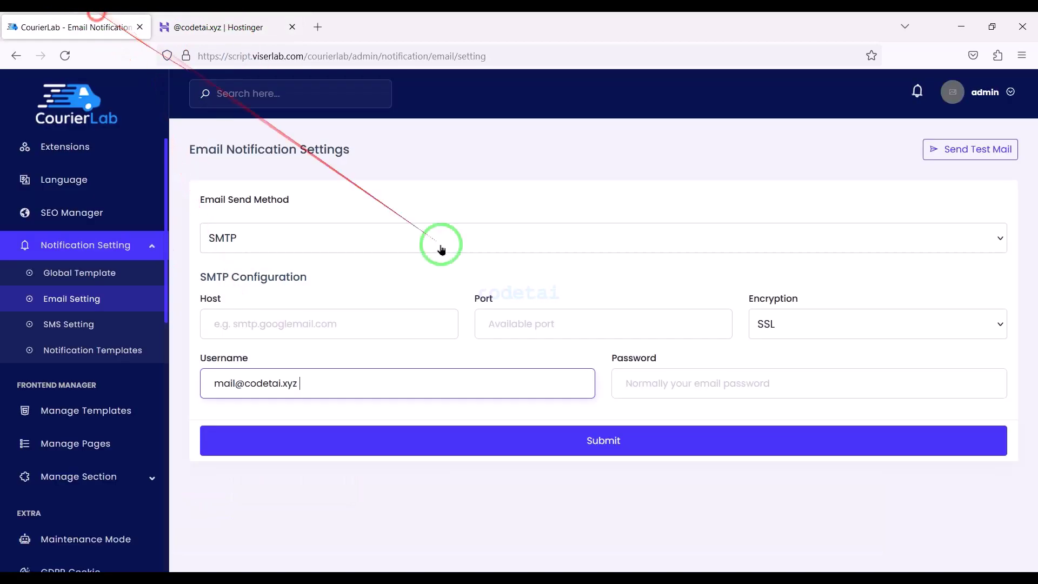
pyautogui.rightClick(656, 384)
pyautogui.click(695, 257)
pyautogui.click(800, 324)
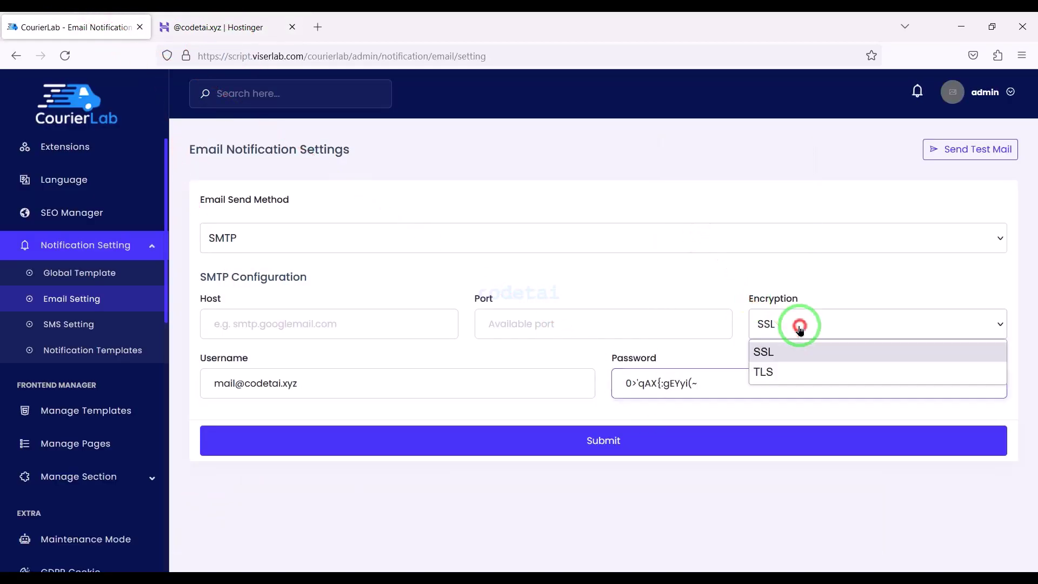
pyautogui.click(765, 371)
pyautogui.click(216, 27)
pyautogui.click(203, 495)
pyautogui.click(17, 55)
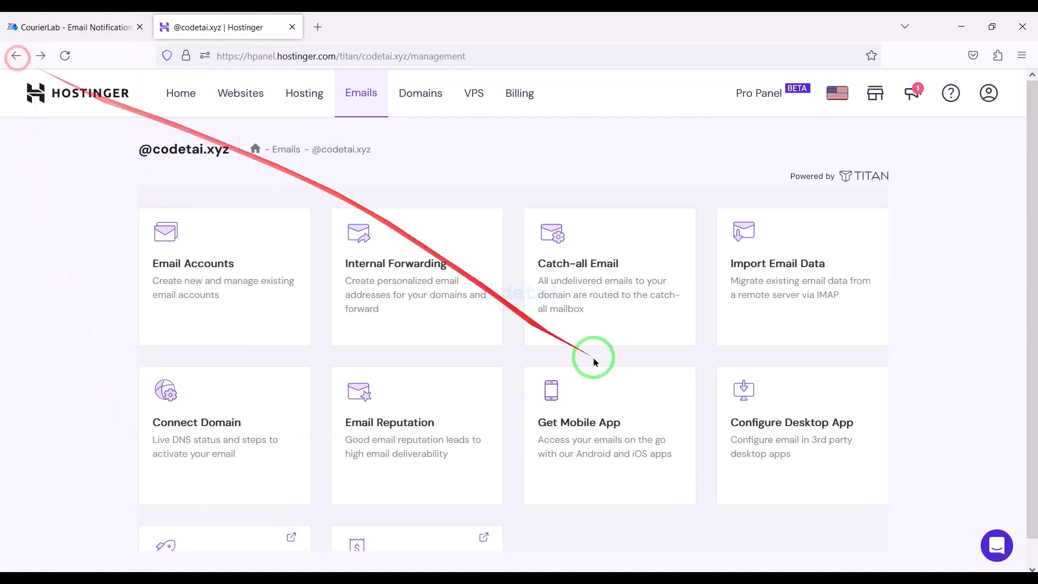
pyautogui.click(737, 424)
pyautogui.scroll(-4, 451, 443)
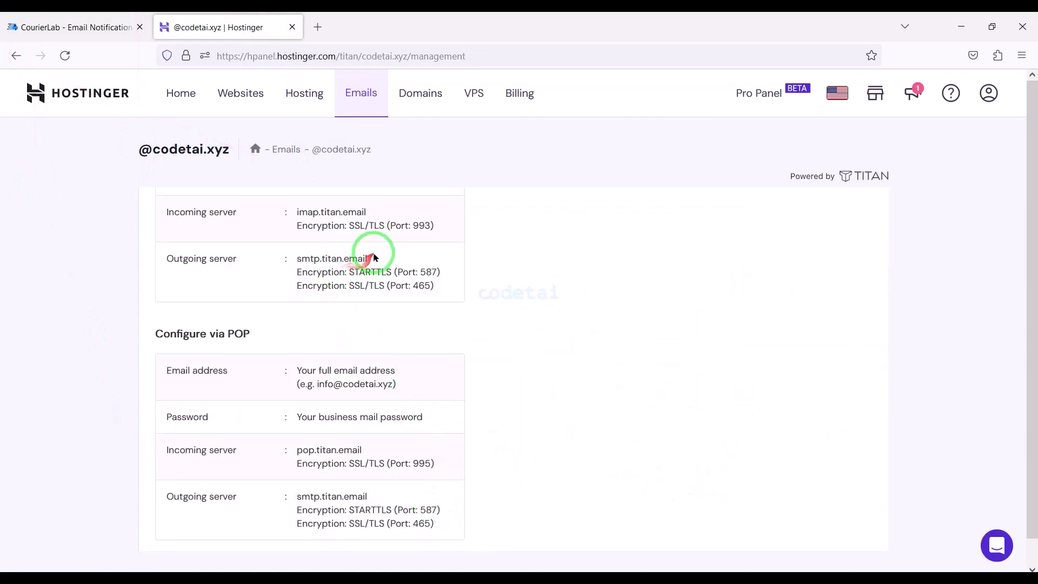
pyautogui.rightClick(310, 260)
pyautogui.click(338, 408)
pyautogui.click(70, 27)
pyautogui.rightClick(348, 327)
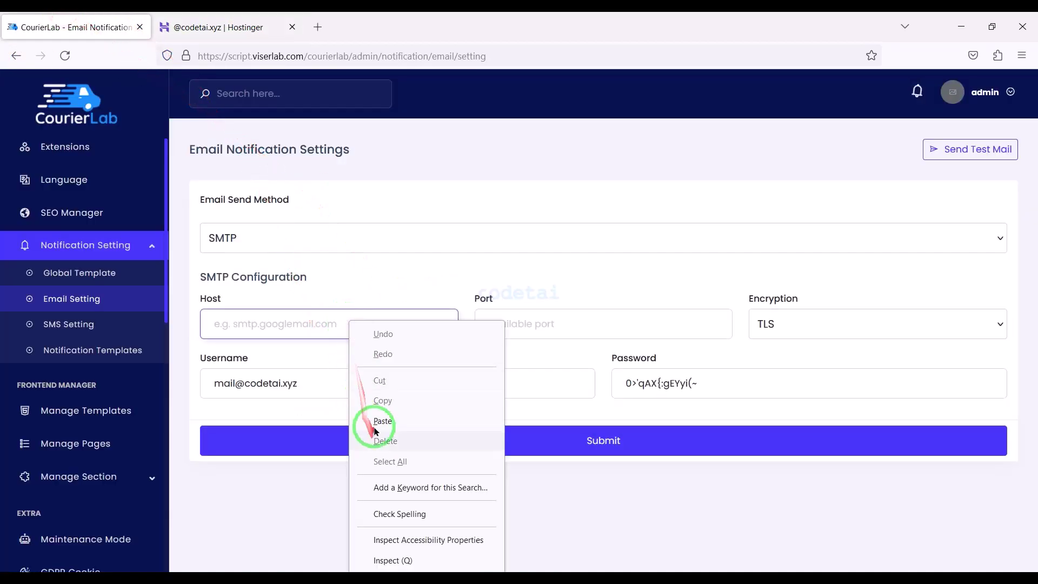
pyautogui.click(360, 419)
# Copy port 587 into the Port field and submit the SMTP configuration
pyautogui.click(217, 27)
pyautogui.rightClick(435, 268)
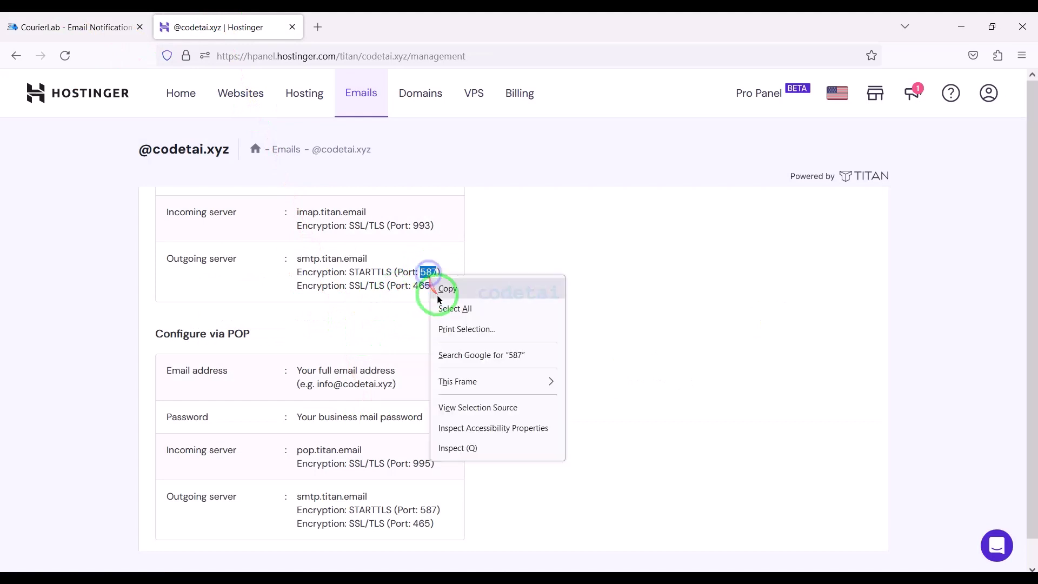
pyautogui.click(445, 291)
pyautogui.click(70, 27)
pyautogui.rightClick(524, 328)
pyautogui.click(591, 440)
pyautogui.click(376, 556)
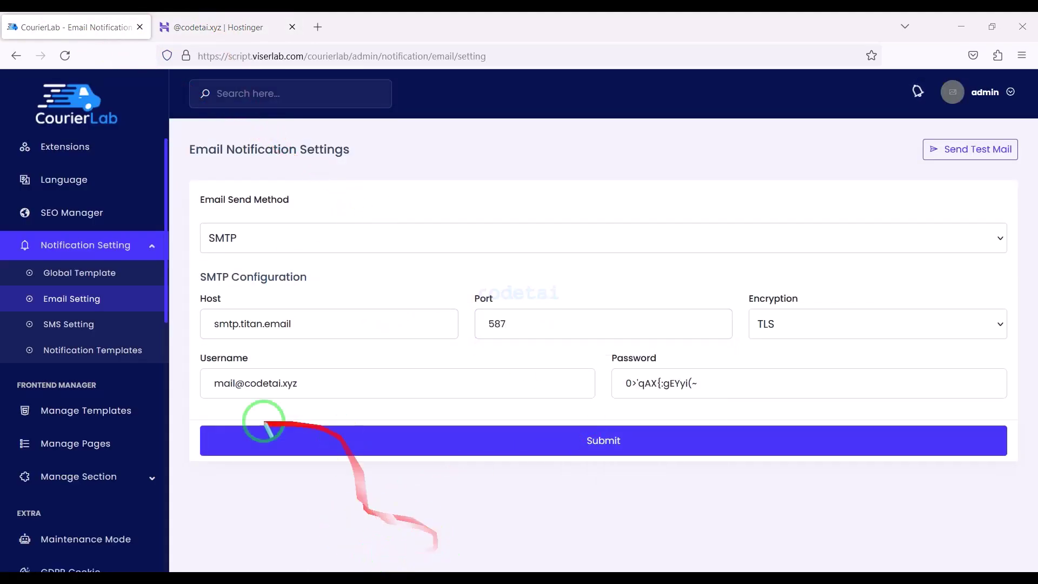
pyautogui.click(579, 427)
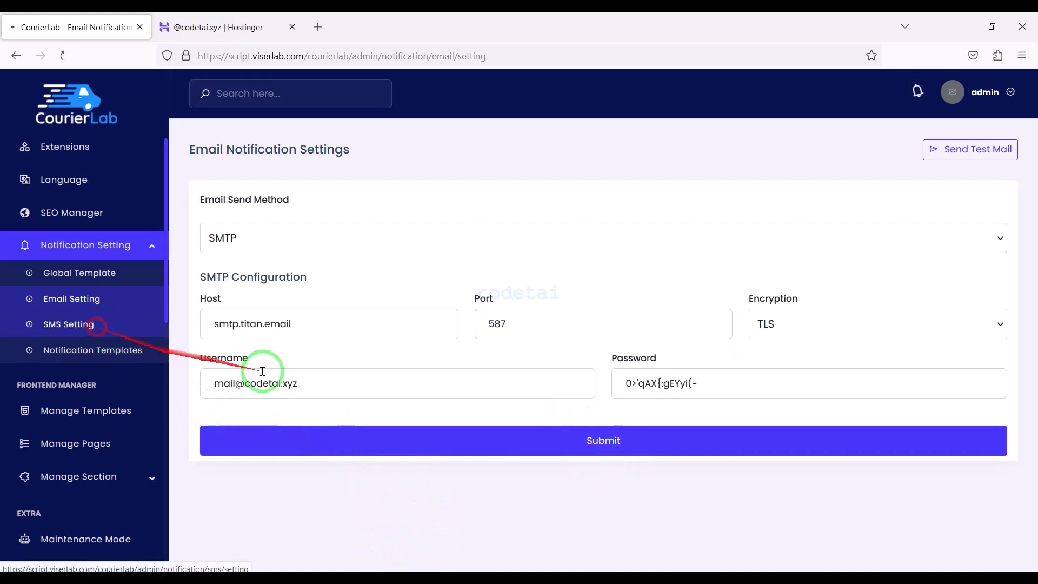
# Open SMS Setting and, after trying Twilio, set the SMS send method to Text Magic
pyautogui.click(464, 516)
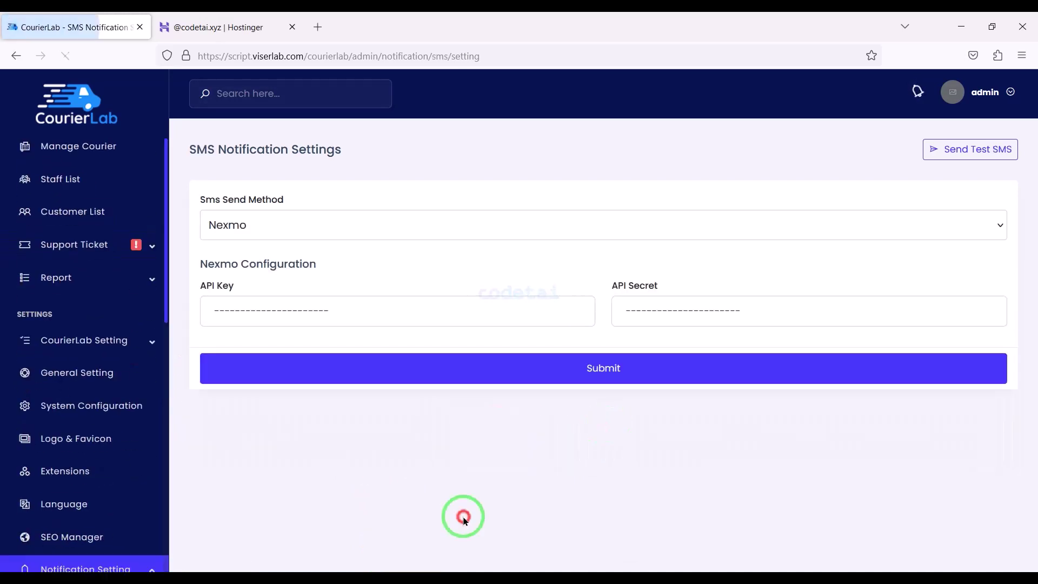
pyautogui.click(333, 225)
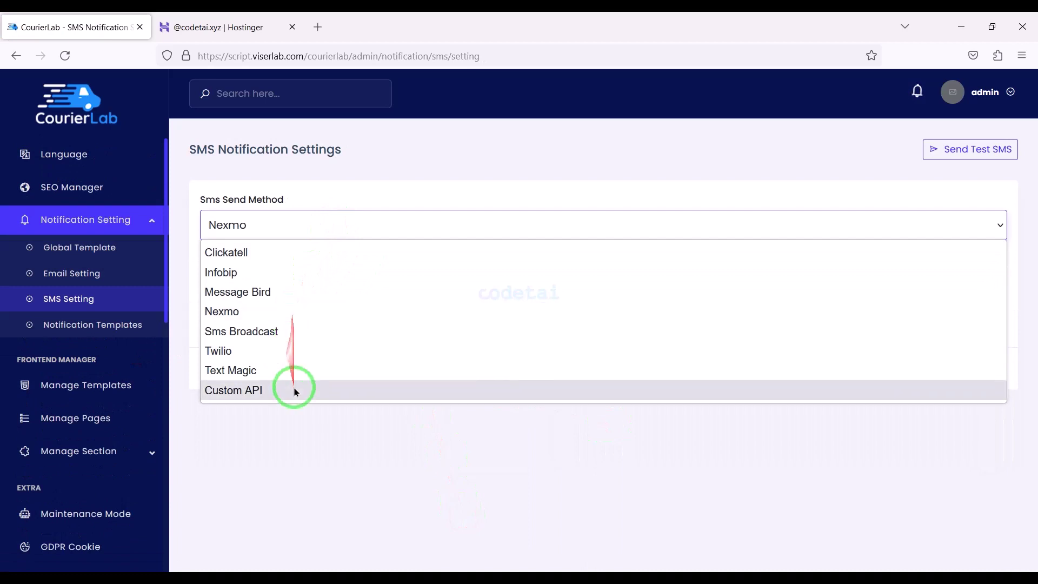
pyautogui.click(285, 355)
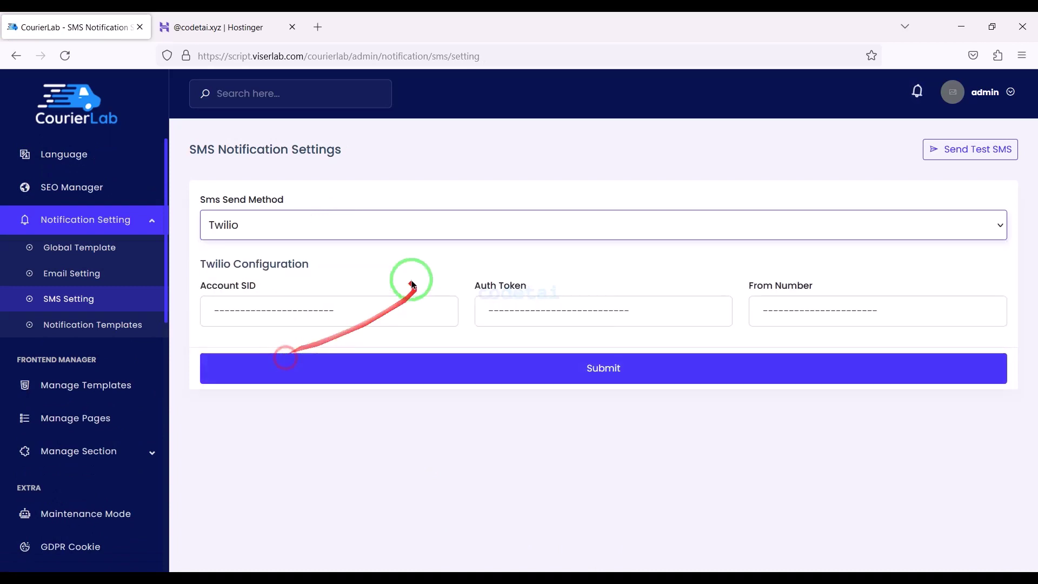
pyautogui.click(355, 227)
pyautogui.click(251, 372)
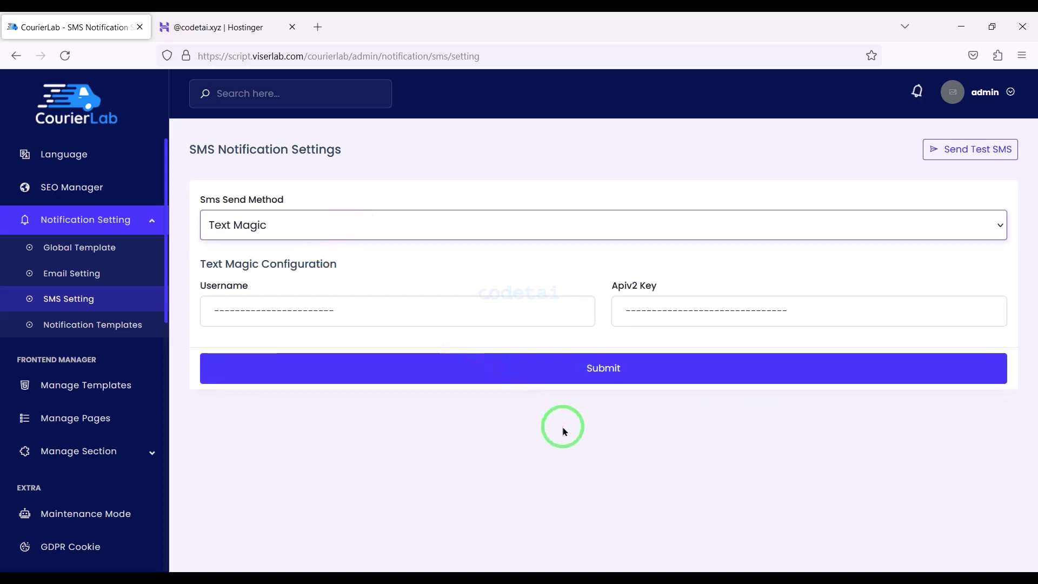
# Review the Default Template and Staff Create notification templates, returning to the templates list after each
pyautogui.click(146, 325)
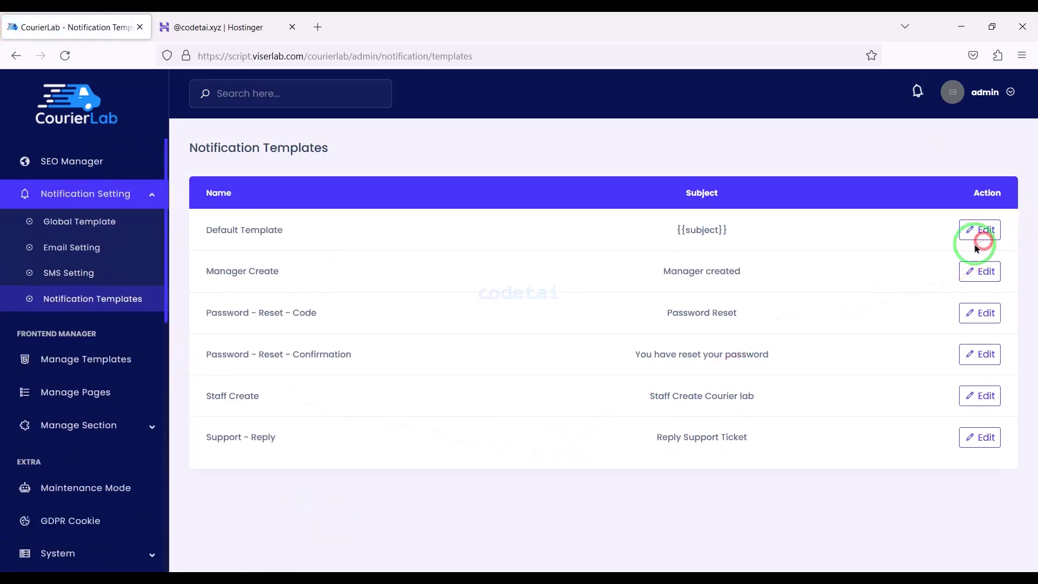
pyautogui.click(970, 232)
pyautogui.scroll(-5, 491, 412)
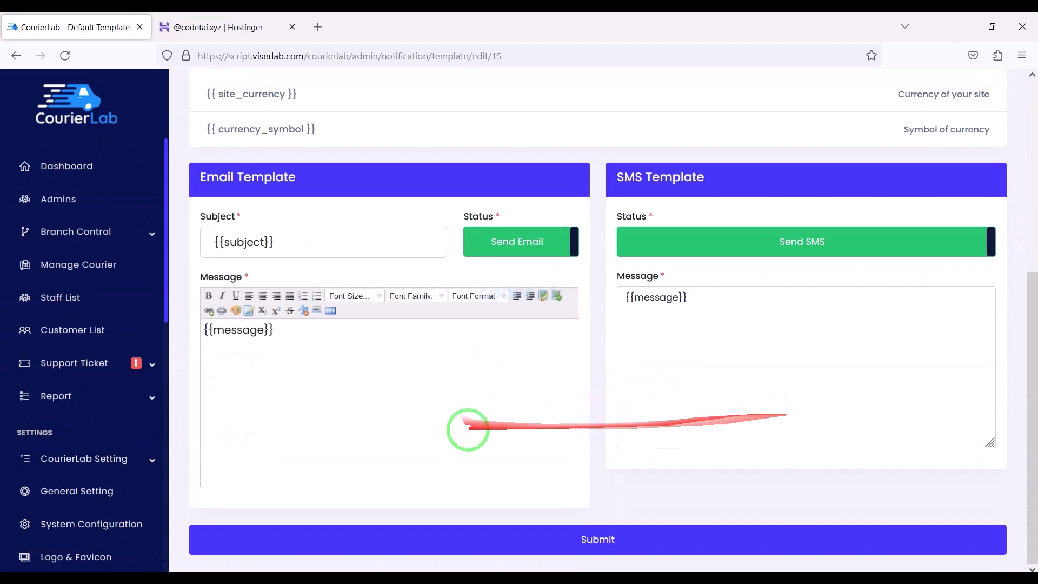
pyautogui.scroll(5, 536, 449)
pyautogui.click(16, 55)
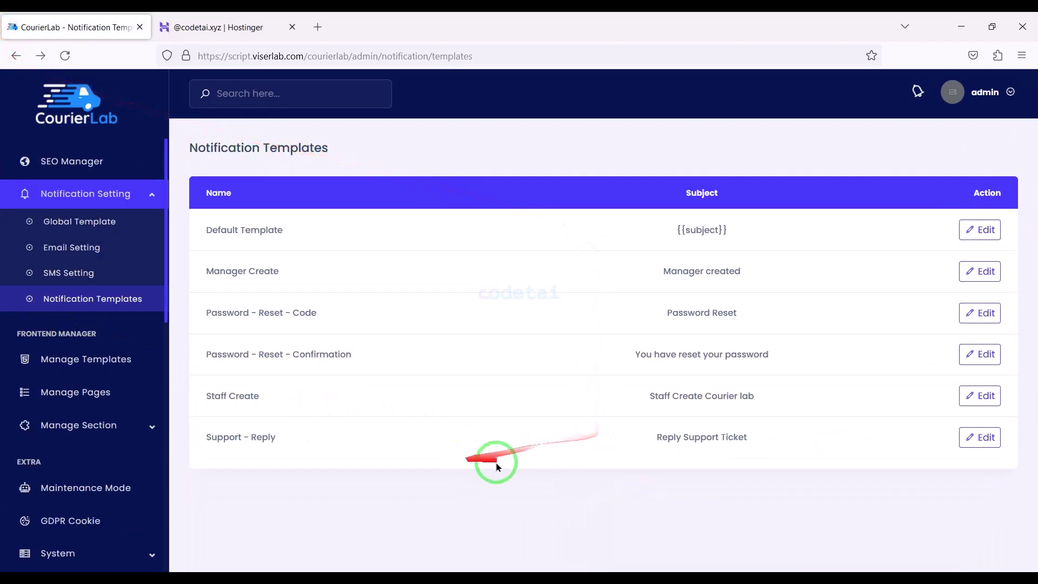
pyautogui.click(980, 396)
pyautogui.scroll(-5, 510, 436)
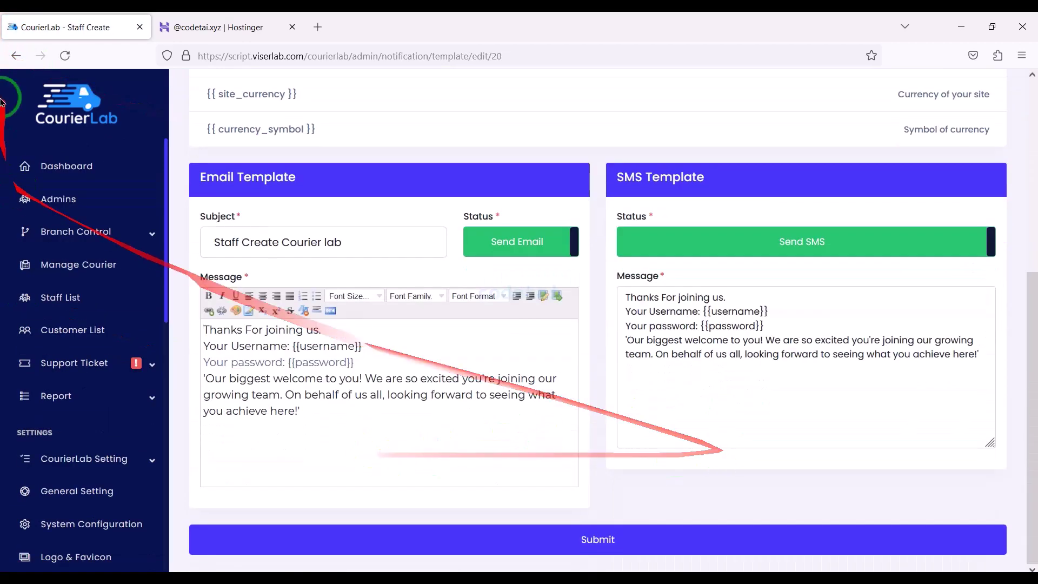
pyautogui.click(16, 55)
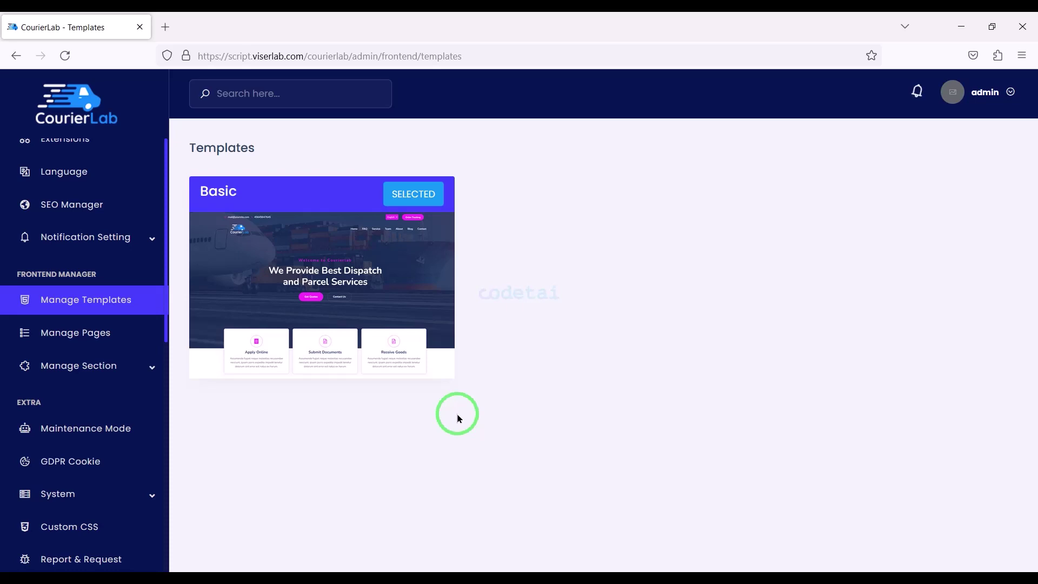
# Drag Blog Section into the About page's section list, starting to add Client Section too
pyautogui.click(81, 333)
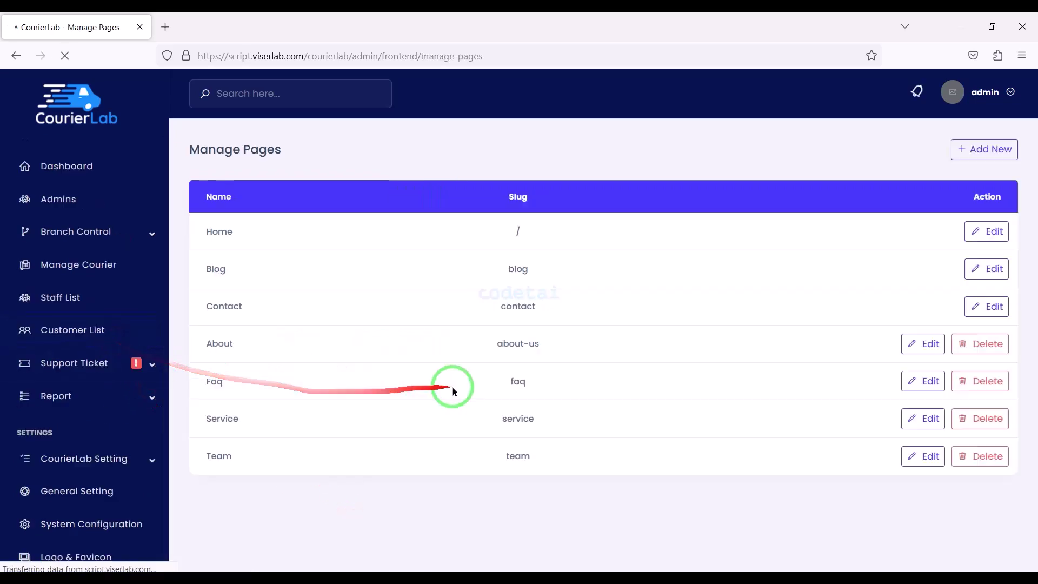
pyautogui.click(963, 158)
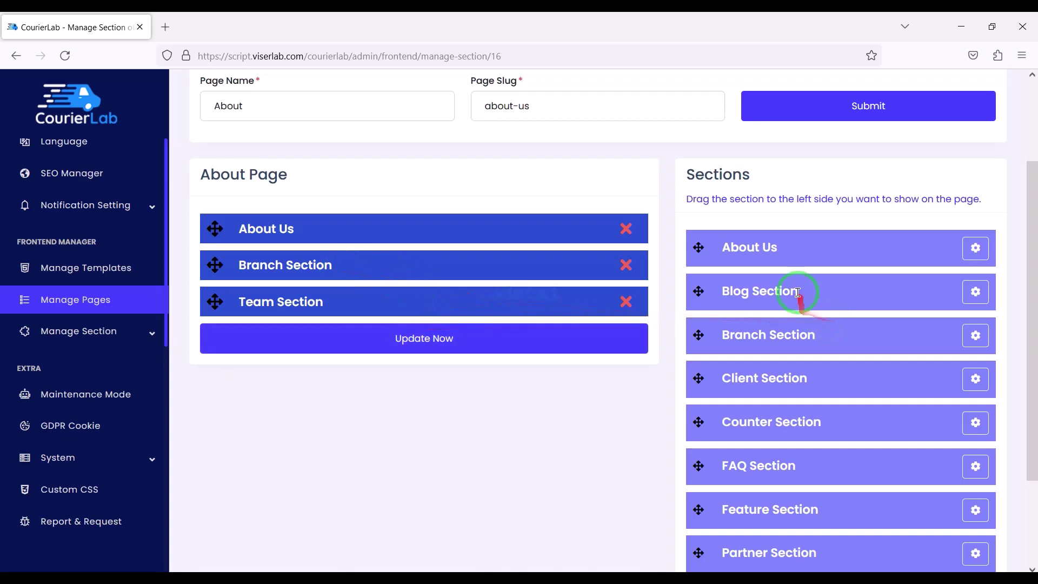
pyautogui.moveTo(798, 293); pyautogui.dragTo(394, 371)
pyautogui.moveTo(811, 376); pyautogui.dragTo(357, 378)
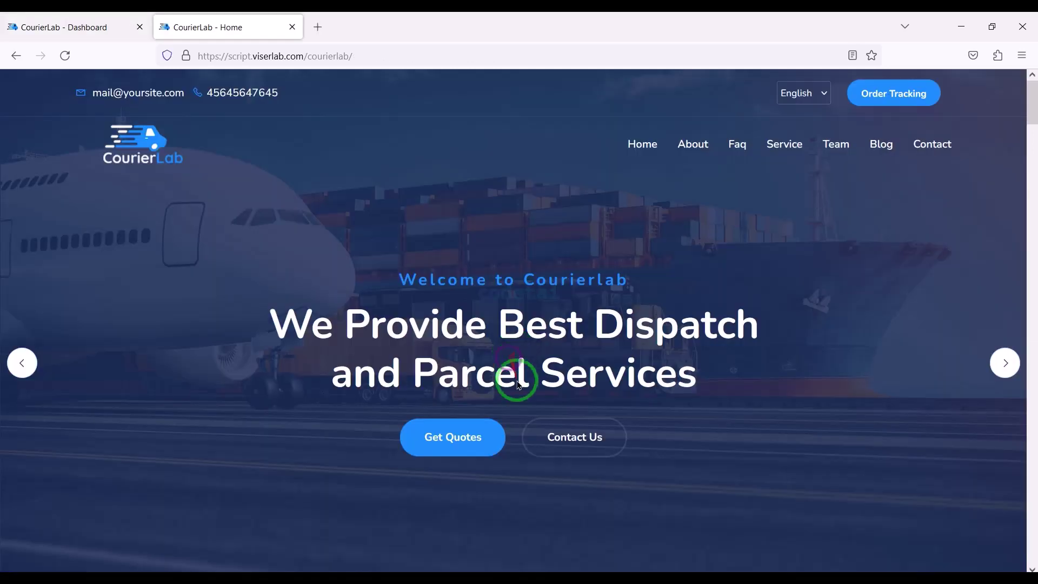
# Scroll through the live homepage, then switch back to the admin Dashboard tab
pyautogui.scroll(-20, 518, 386)
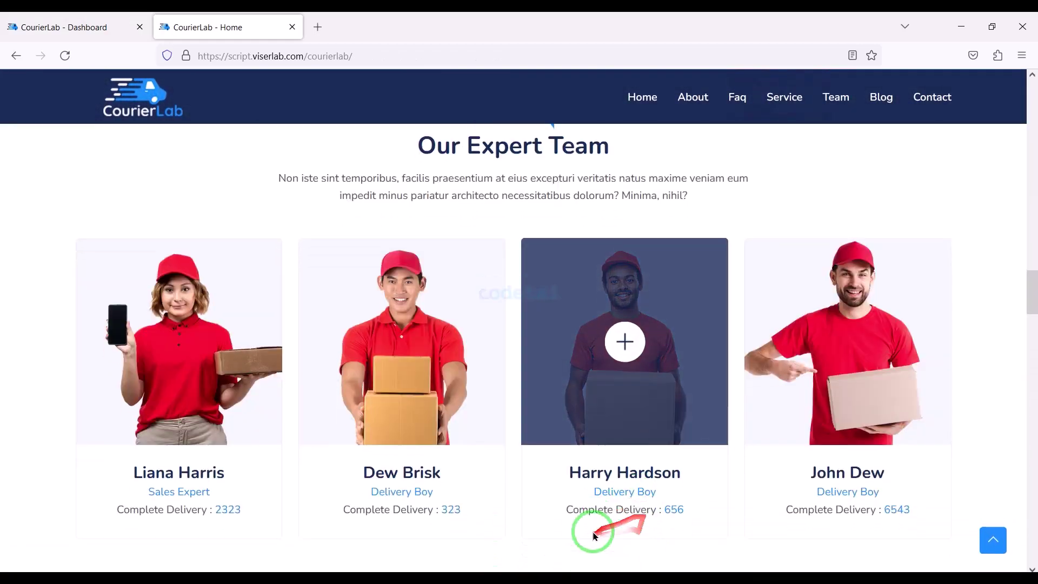
pyautogui.scroll(-20, 594, 535)
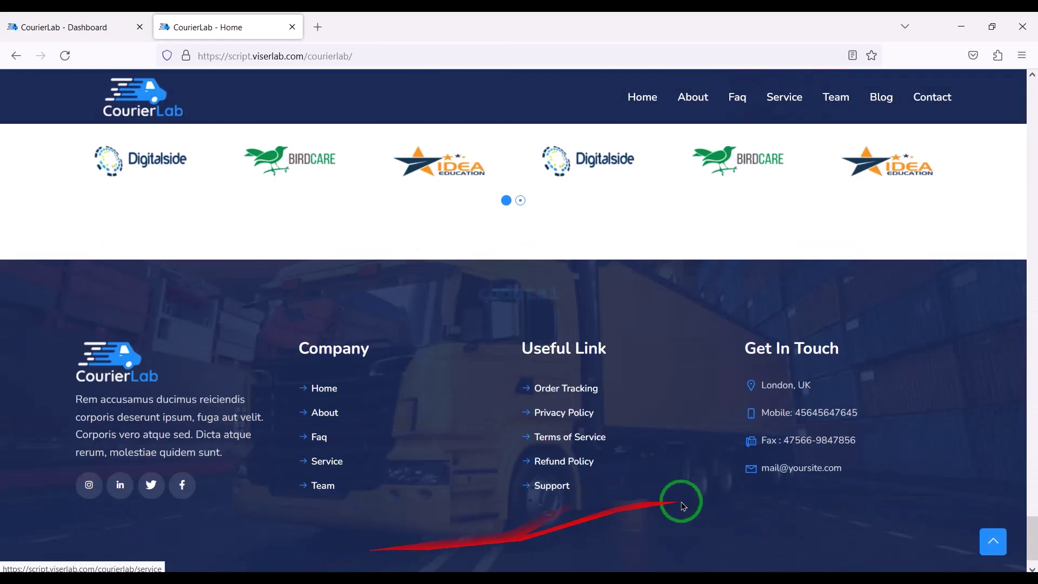
pyautogui.scroll(-1, 683, 505)
pyautogui.hotkey('ctrl', 'Tab')
# Expand Manage Section and open Banner Section, inspecting the first banner slide's edit form
pyautogui.scroll(-5, 86, 422)
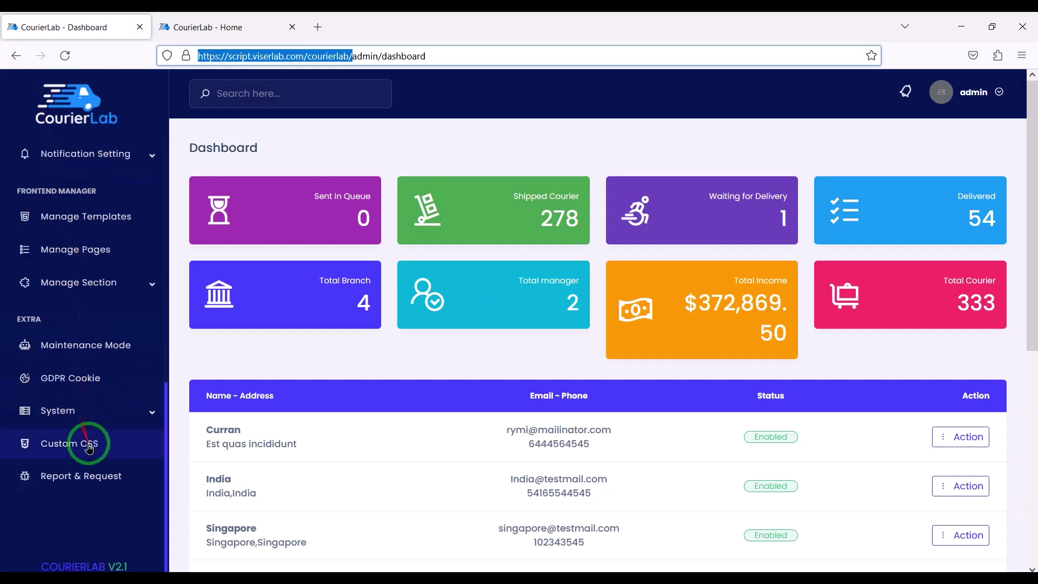
pyautogui.click(127, 283)
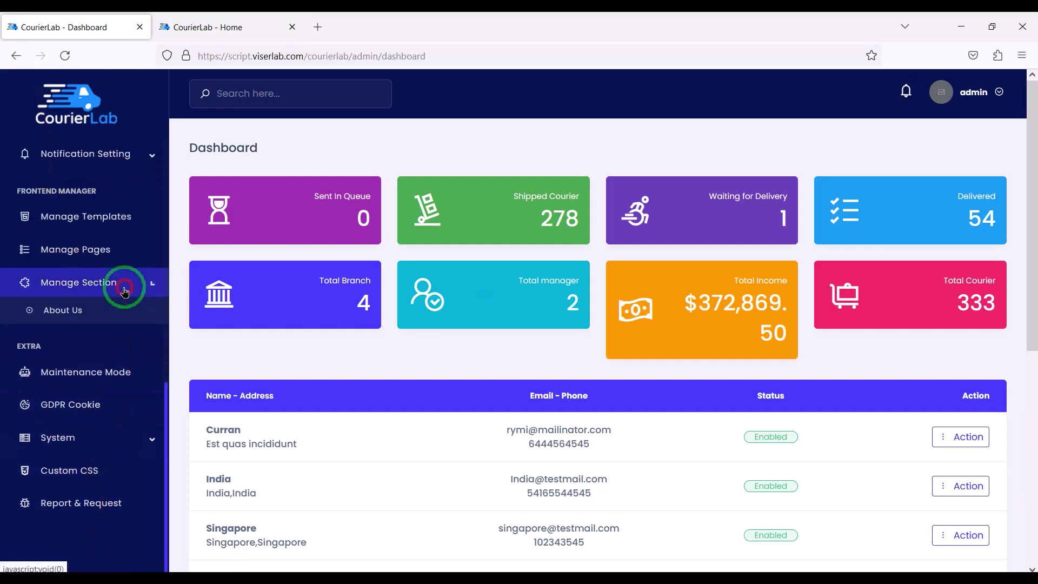
pyautogui.scroll(-6, 90, 406)
pyautogui.scroll(6, 90, 406)
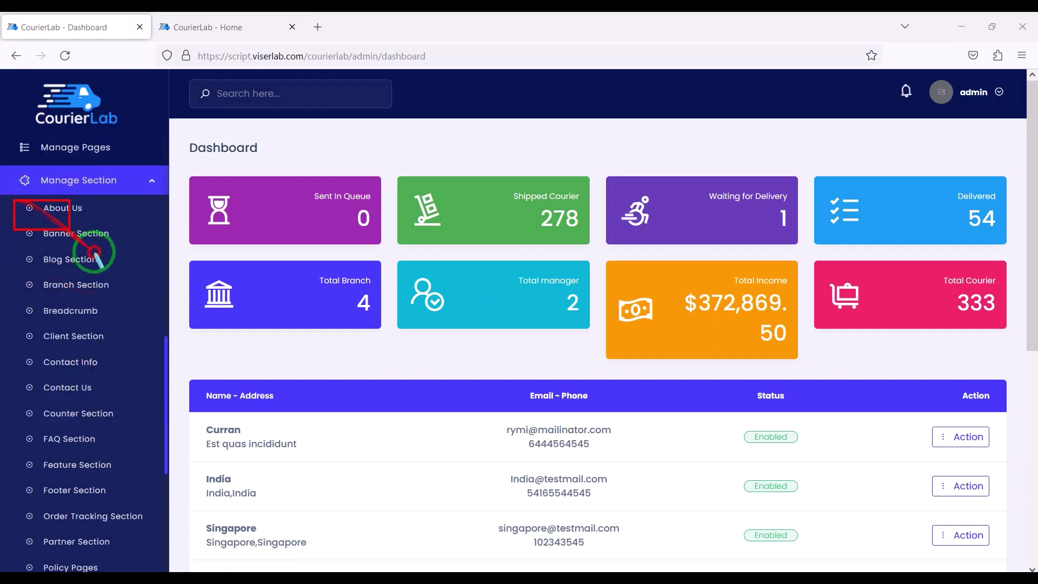
pyautogui.moveTo(95, 252); pyautogui.dragTo(169, 521)
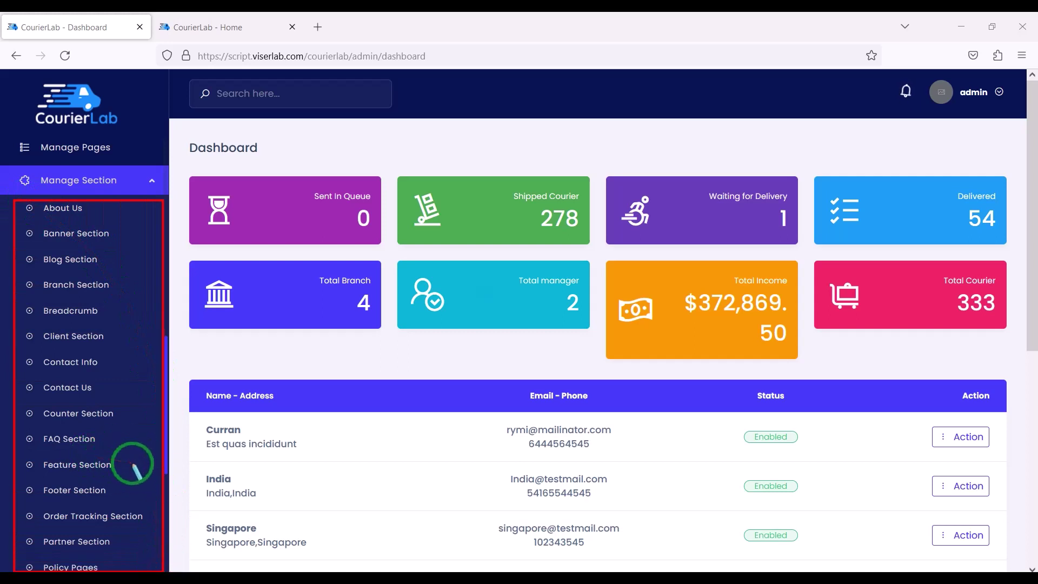
pyautogui.click(114, 232)
pyautogui.moveTo(684, 361); pyautogui.dragTo(959, 368)
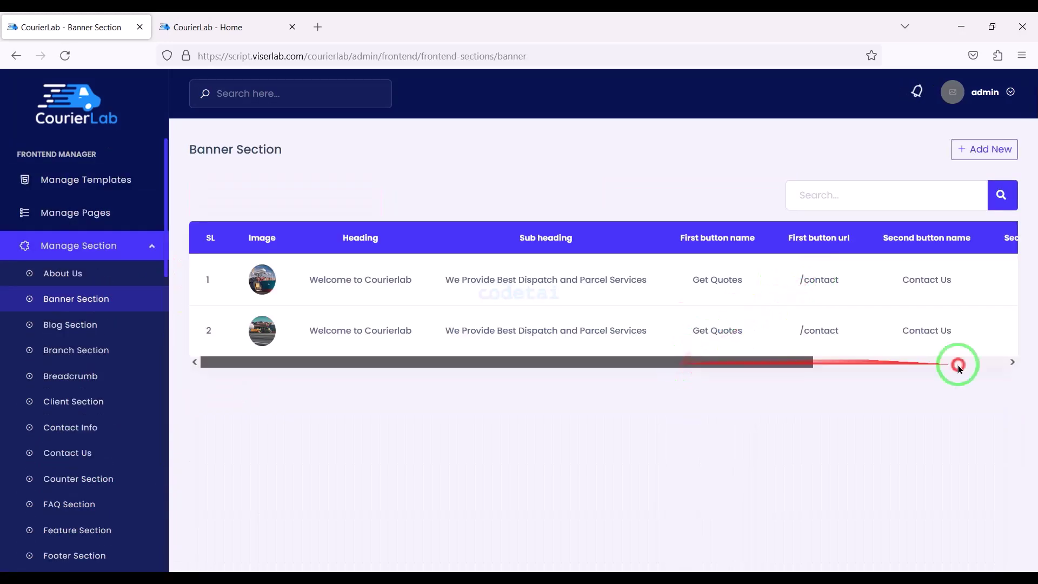
pyautogui.click(959, 368)
pyautogui.click(905, 282)
pyautogui.scroll(-10, 92, 379)
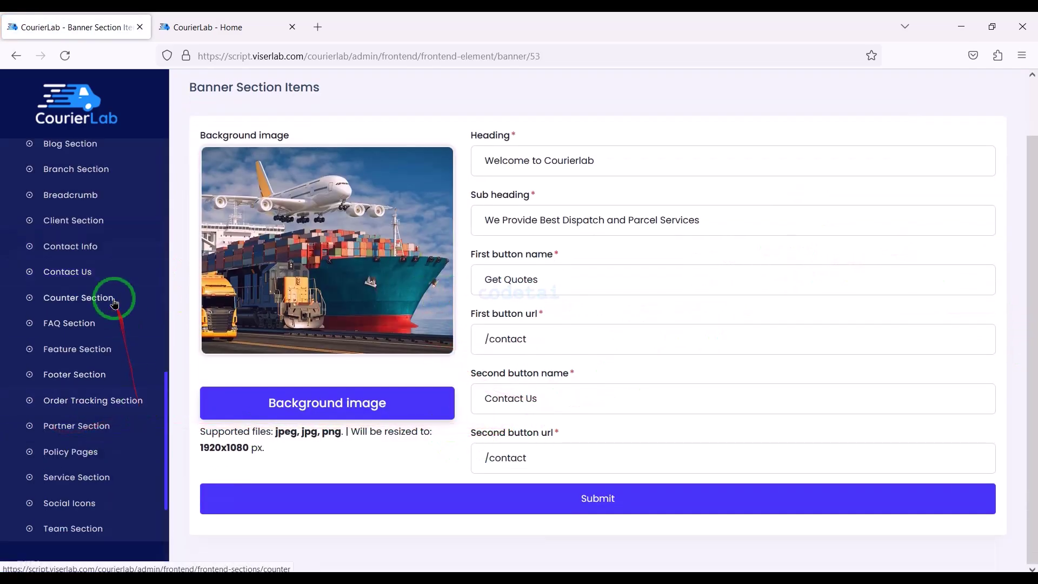
pyautogui.scroll(3, 102, 271)
# Review the About Us, Blog and Branch section pages, ending on Team Section
pyautogui.click(95, 239)
pyautogui.scroll(-5, 746, 429)
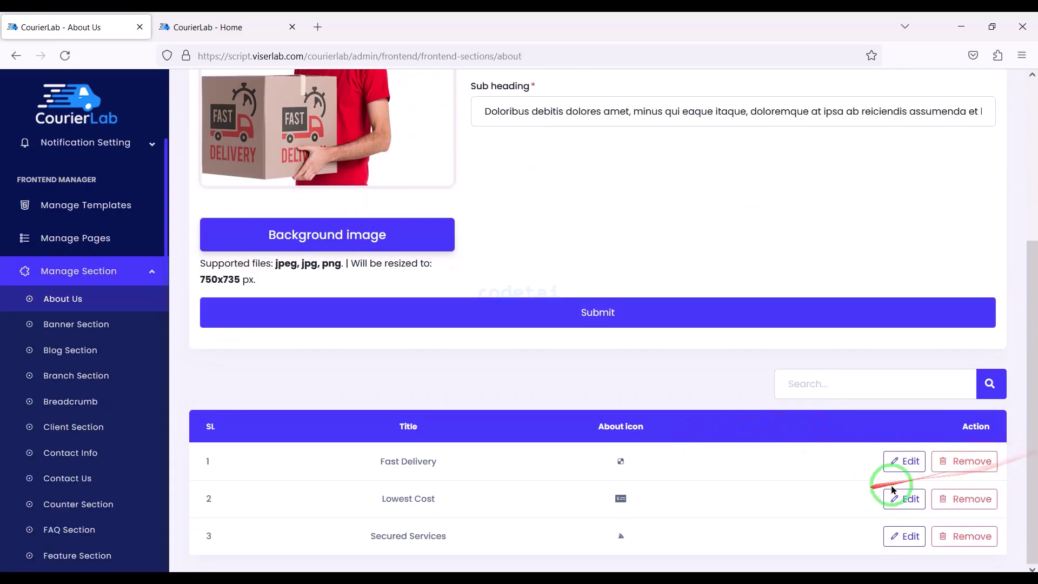
pyautogui.click(58, 349)
pyautogui.scroll(-3, 546, 341)
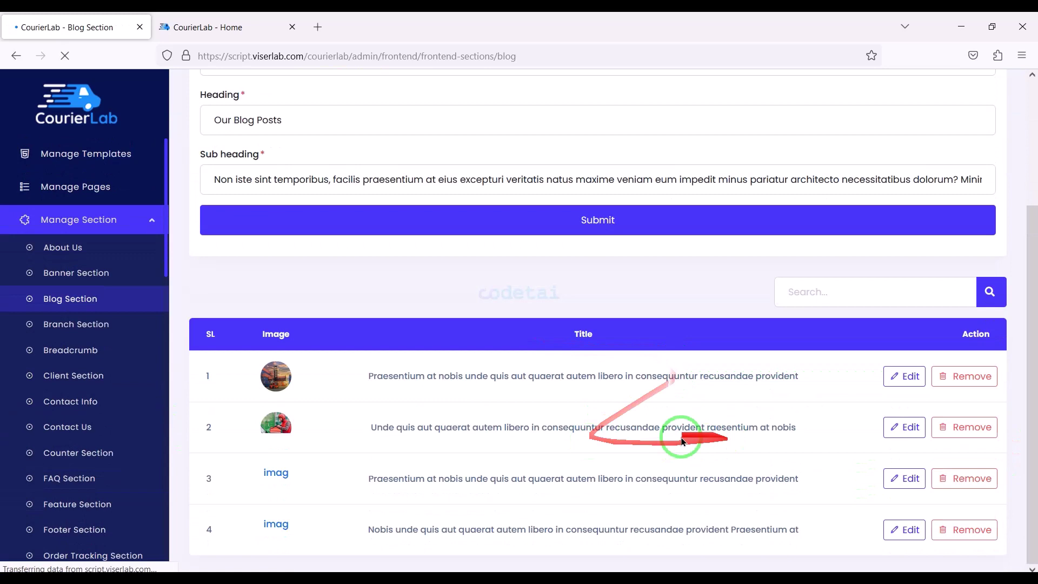
pyautogui.click(81, 326)
pyautogui.scroll(8, 121, 364)
pyautogui.scroll(-12, 73, 448)
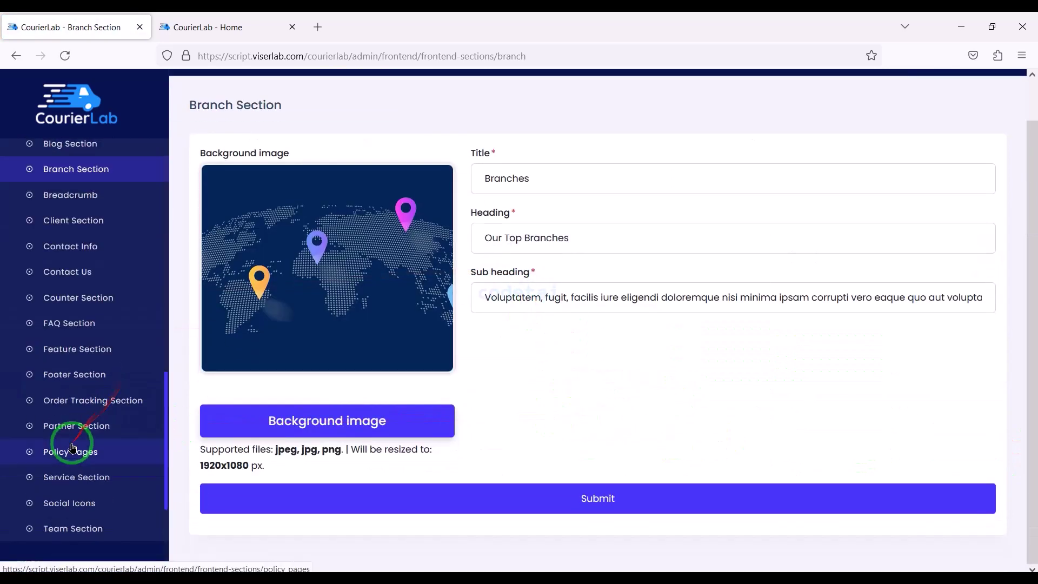
pyautogui.scroll(-3, 73, 448)
pyautogui.click(92, 372)
pyautogui.scroll(-3, 494, 394)
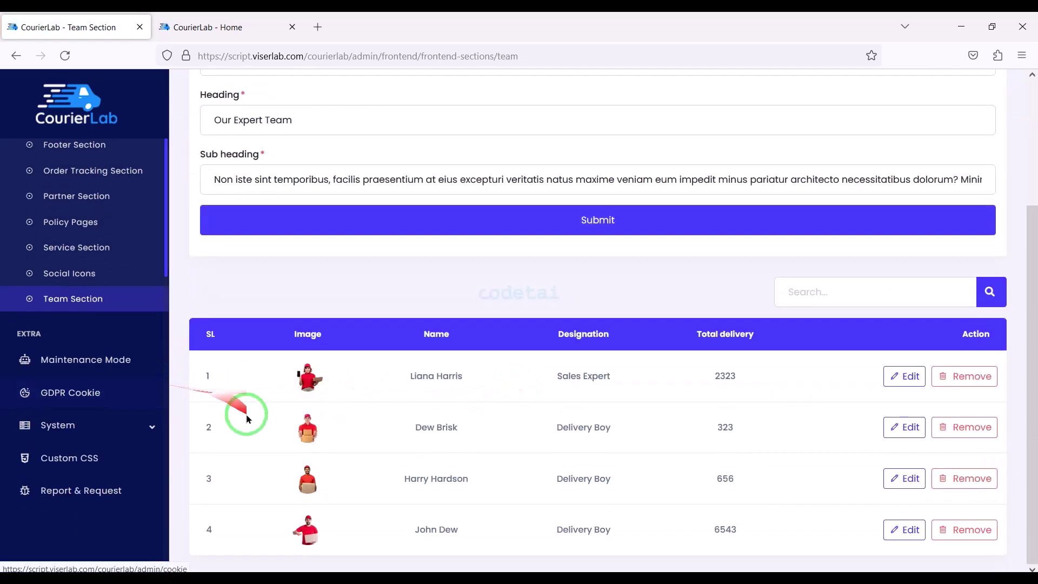